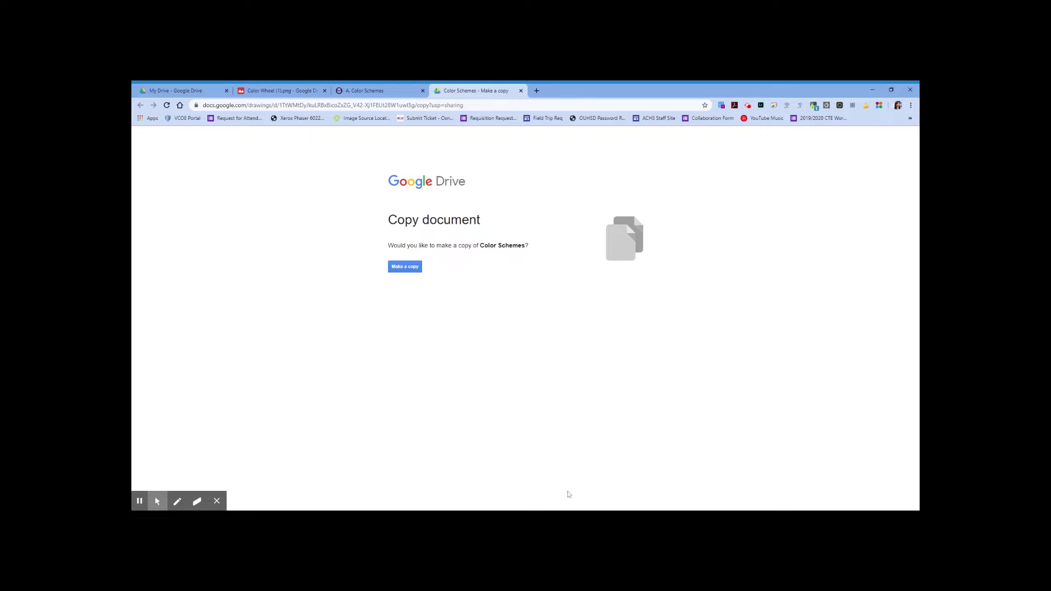
Step: Make a copy of the Color Schemes drawing and move it to Assignment Files inside the student's Photography folder
{"action": "left_click", "coordinate": [411, 268]}
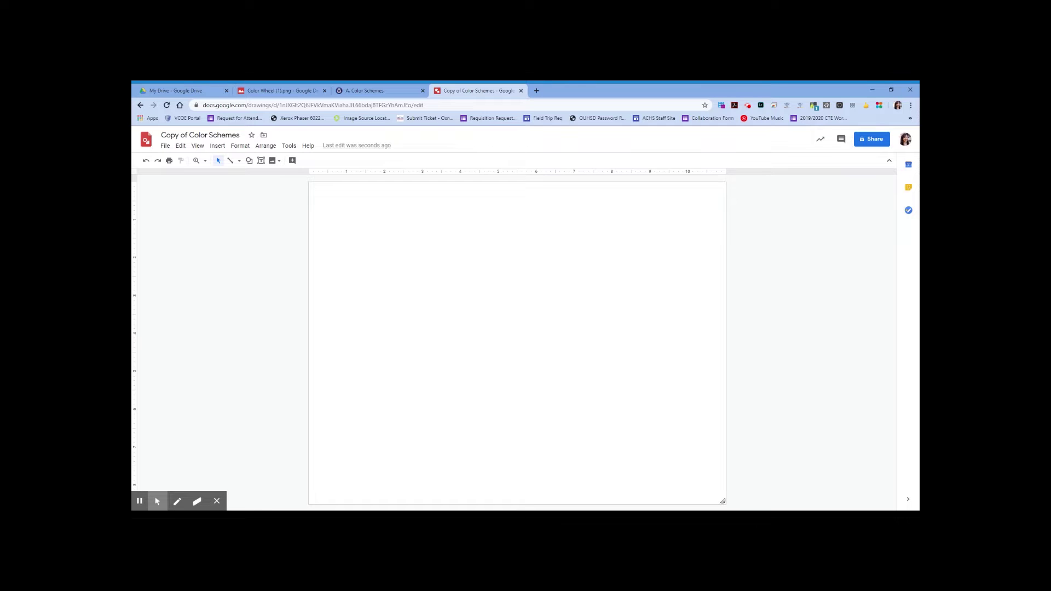
{"action": "left_click", "coordinate": [264, 135]}
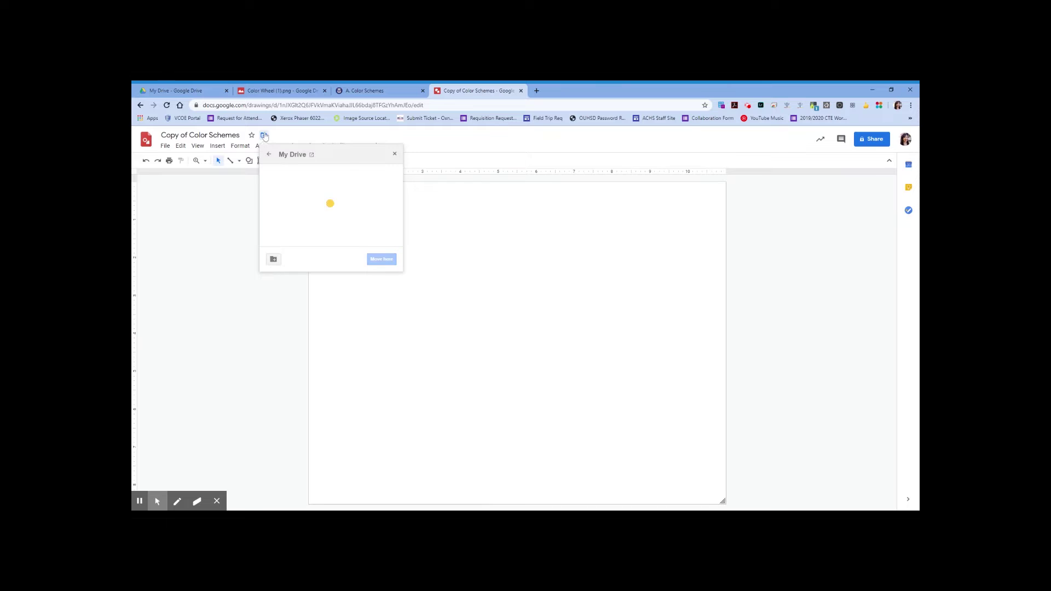
{"action": "scroll", "coordinate": [328, 208], "scroll_direction": "down", "scroll_amount": 4}
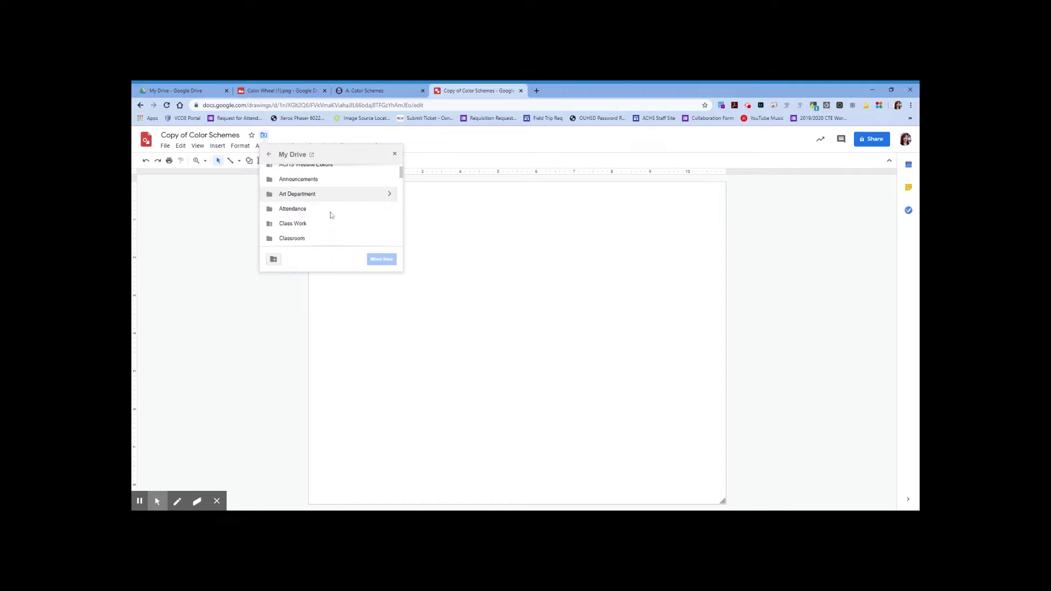
{"action": "scroll", "coordinate": [330, 215], "scroll_direction": "down", "scroll_amount": 2}
{"action": "scroll", "coordinate": [331, 215], "scroll_direction": "down", "scroll_amount": 3}
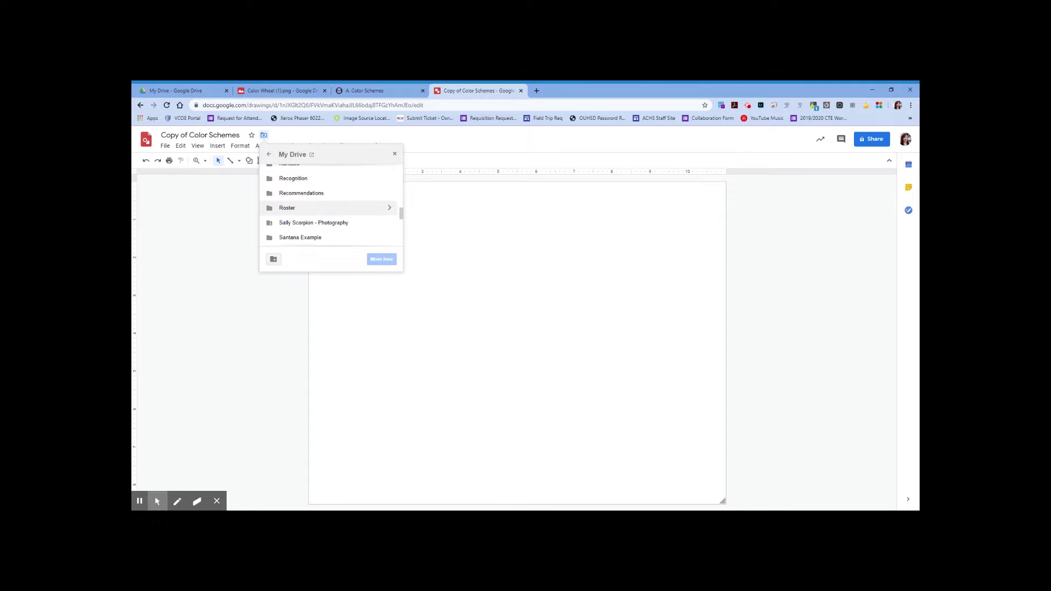
{"action": "double_click", "coordinate": [330, 222]}
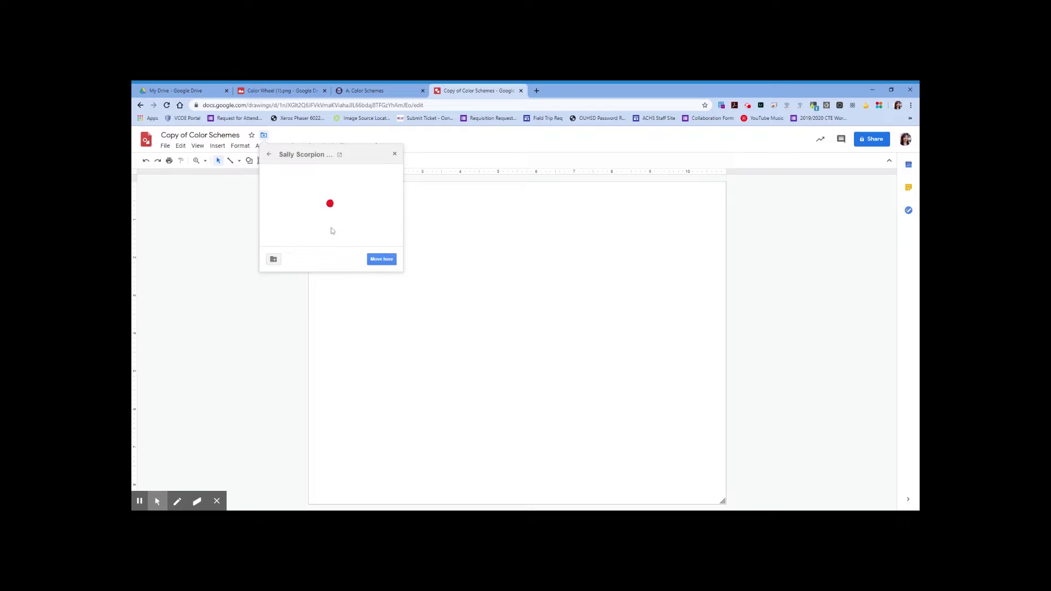
{"action": "scroll", "coordinate": [331, 238], "scroll_direction": "down", "scroll_amount": 1}
{"action": "double_click", "coordinate": [331, 243]}
{"action": "double_click", "coordinate": [314, 189]}
{"action": "left_click", "coordinate": [381, 261]}
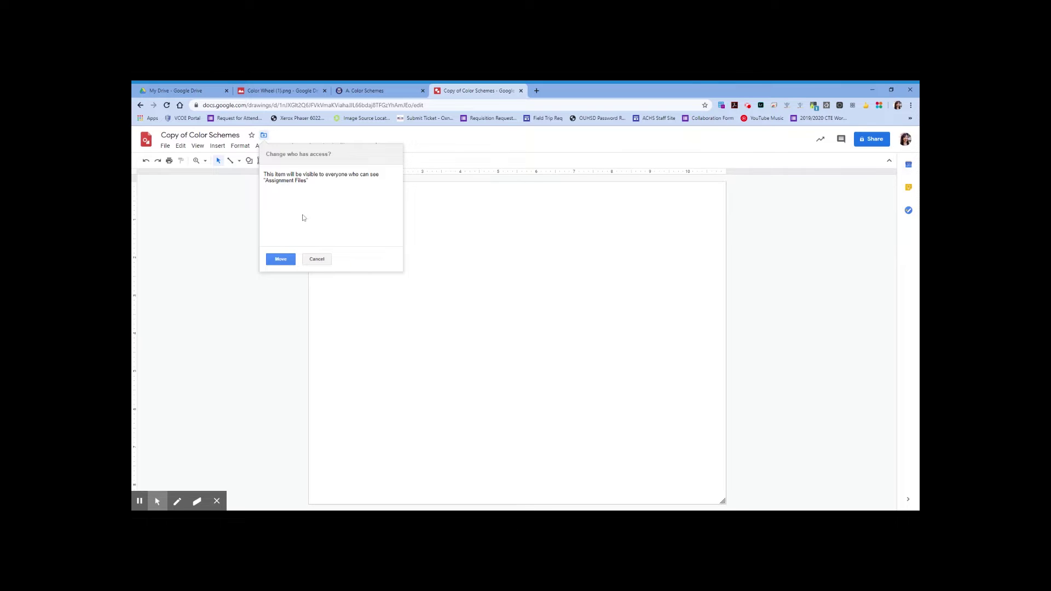
{"action": "left_click", "coordinate": [282, 260]}
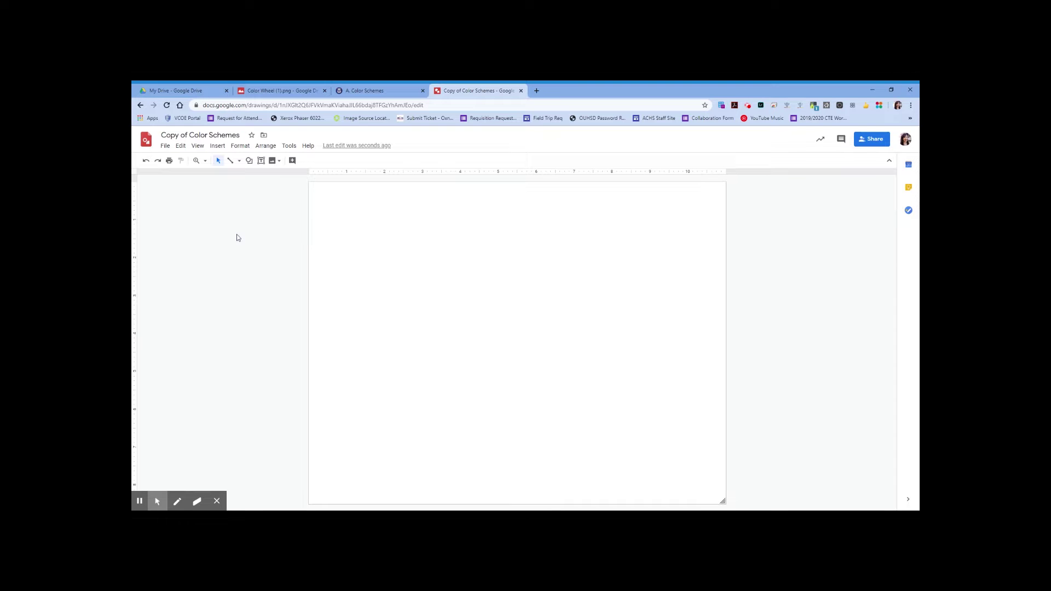
Step: Show the guides on the drawing canvas
{"action": "left_click", "coordinate": [198, 147]}
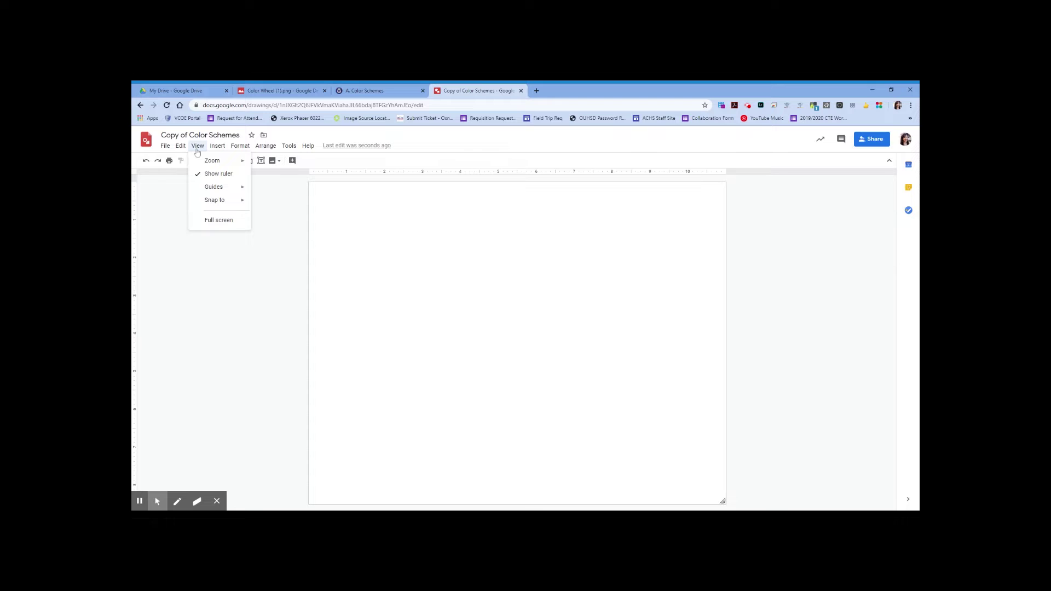
{"action": "mouse_move", "coordinate": [217, 189]}
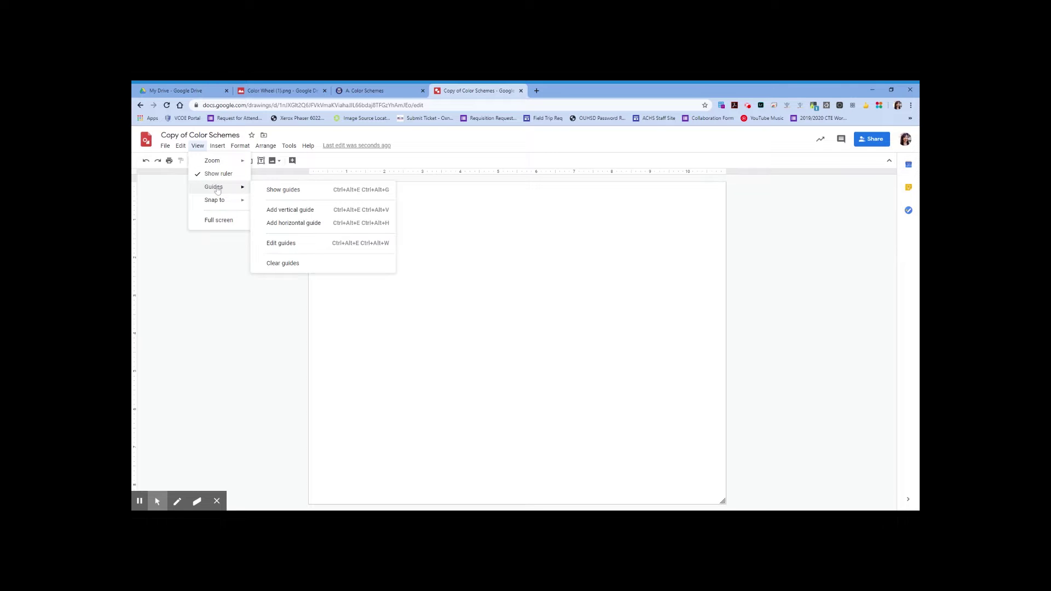
{"action": "left_click", "coordinate": [280, 191]}
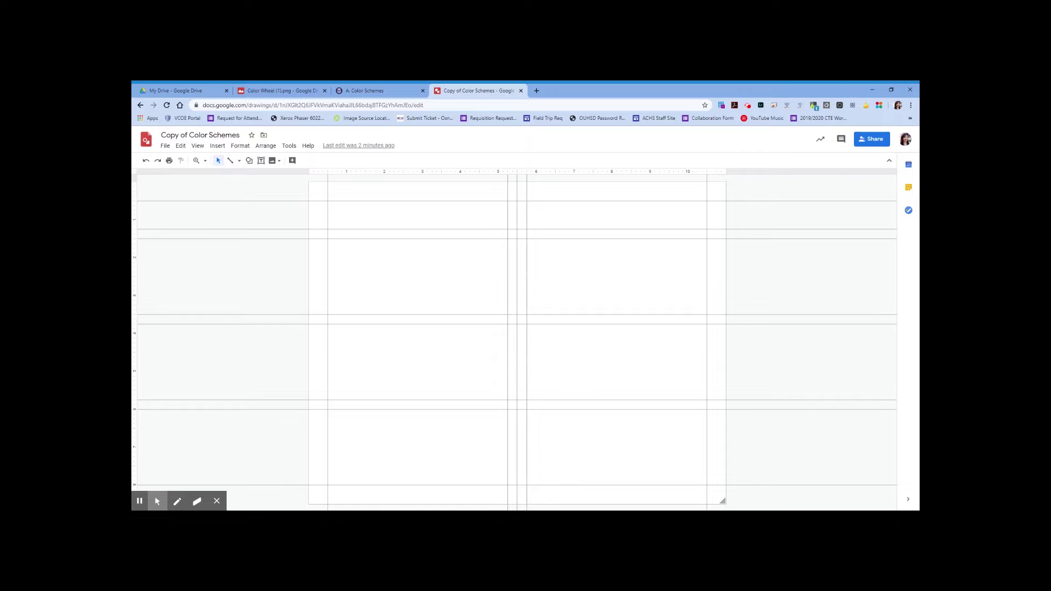
Step: Add a text box filling the title row between the outer margin guides, and center its text horizontally and vertically
{"action": "left_click", "coordinate": [262, 161]}
{"action": "left_click_drag", "start_coordinate": [328, 201], "coordinate": [706, 229]}
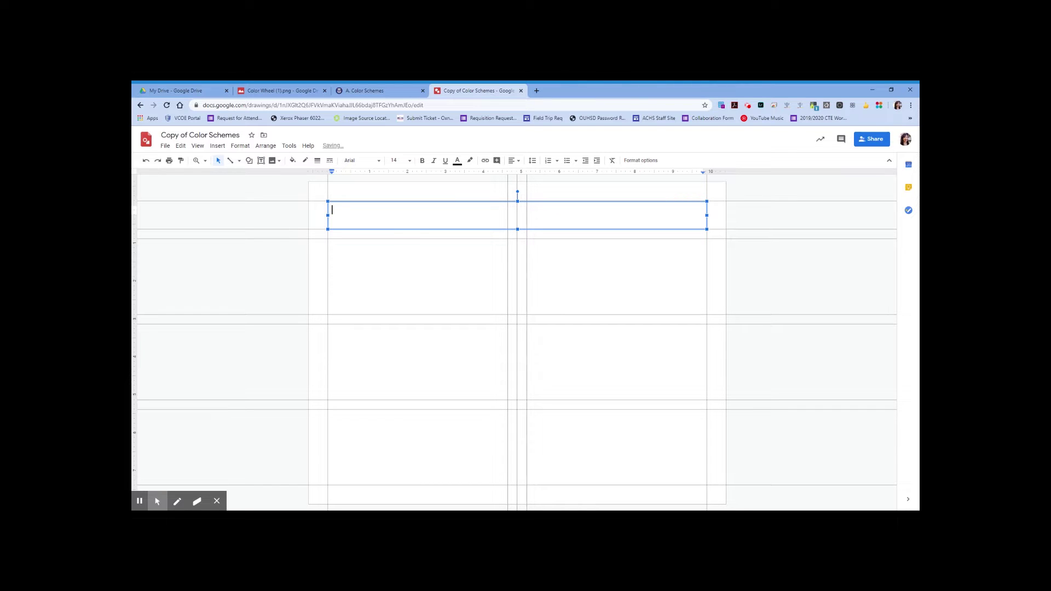
{"action": "left_click", "coordinate": [519, 163]}
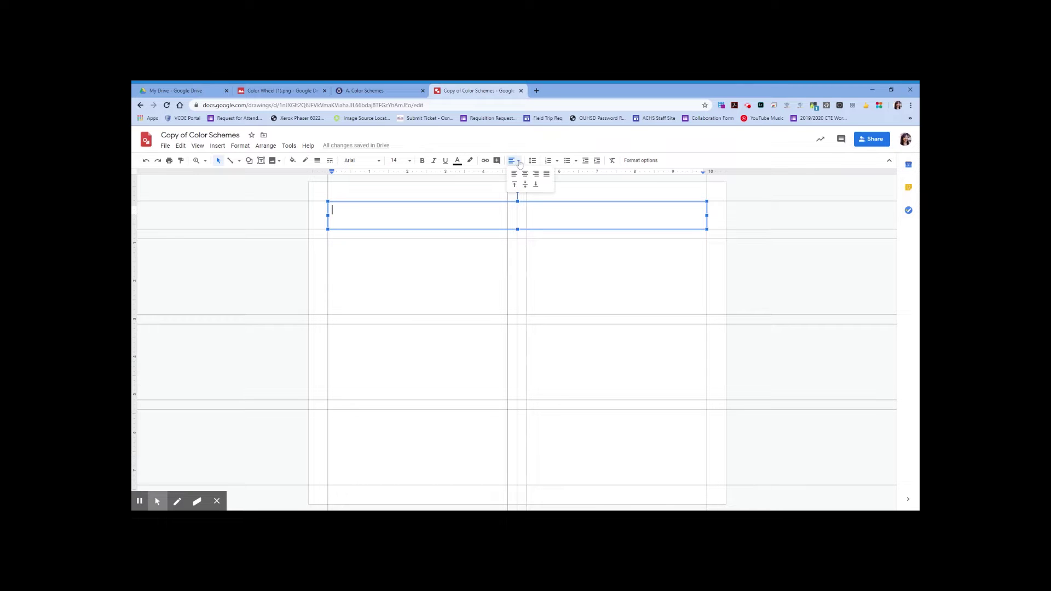
{"action": "left_click", "coordinate": [525, 175]}
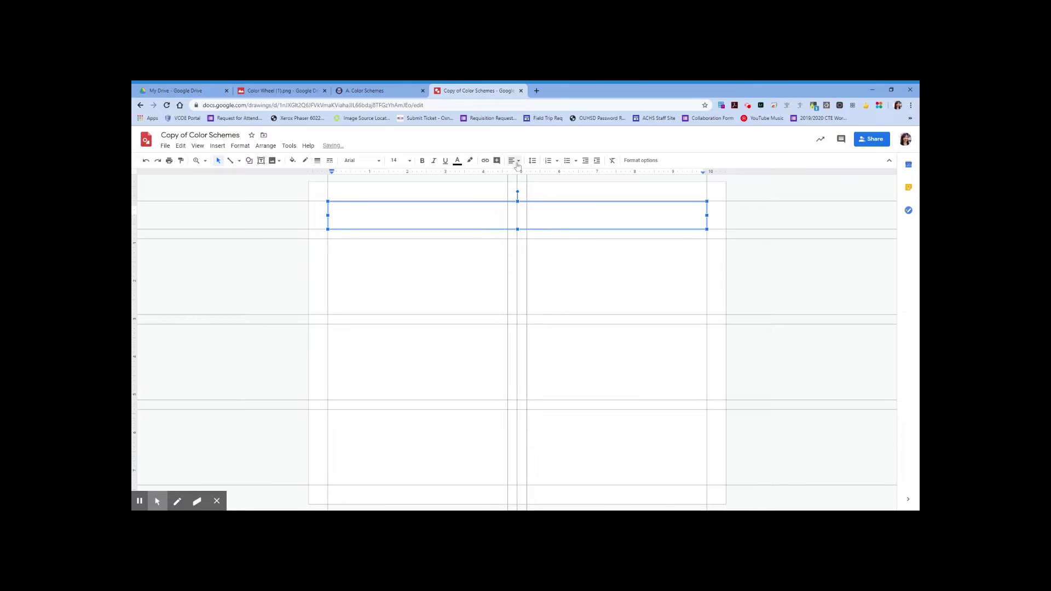
{"action": "left_click", "coordinate": [516, 163]}
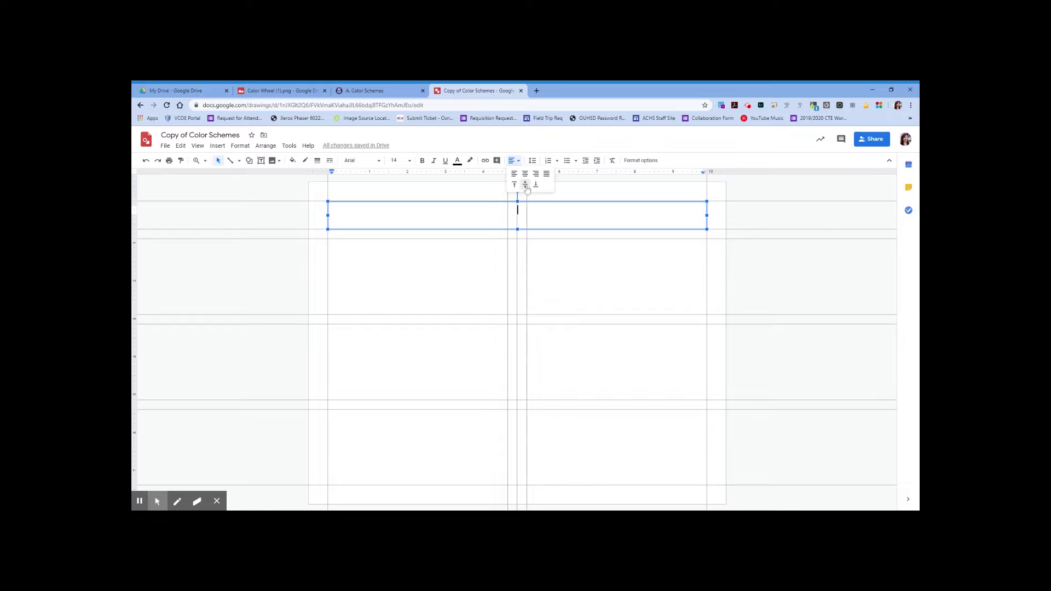
{"action": "left_click", "coordinate": [525, 185]}
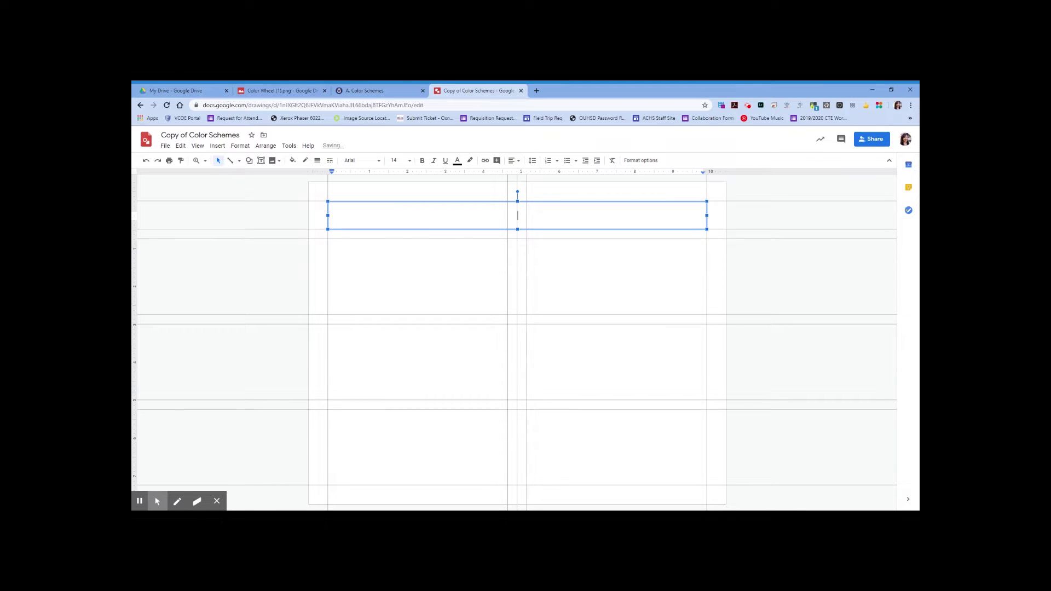
Step: Enter "Color Schemes" as the title, with "An arrangement or combination of colors." on the line below
{"action": "type", "text": "Color Schemes"}
{"action": "key", "text": "Return"}
{"action": "type", "text": "An arrangment or combinations"}
{"action": "key", "text": "BackSpace"}
{"action": "type", "text": "of color"}
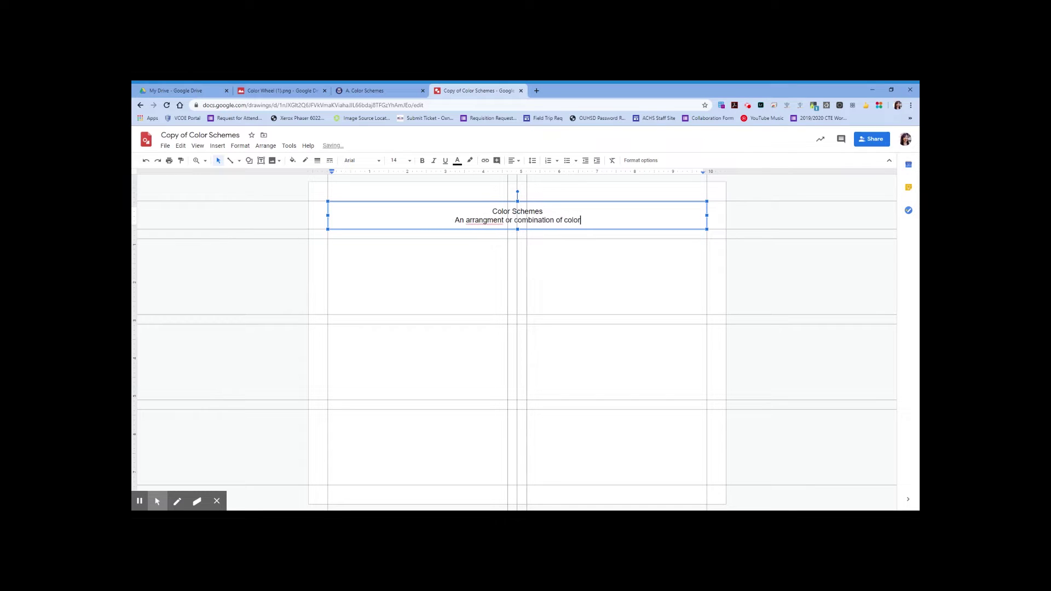
{"action": "type", "text": "s."}
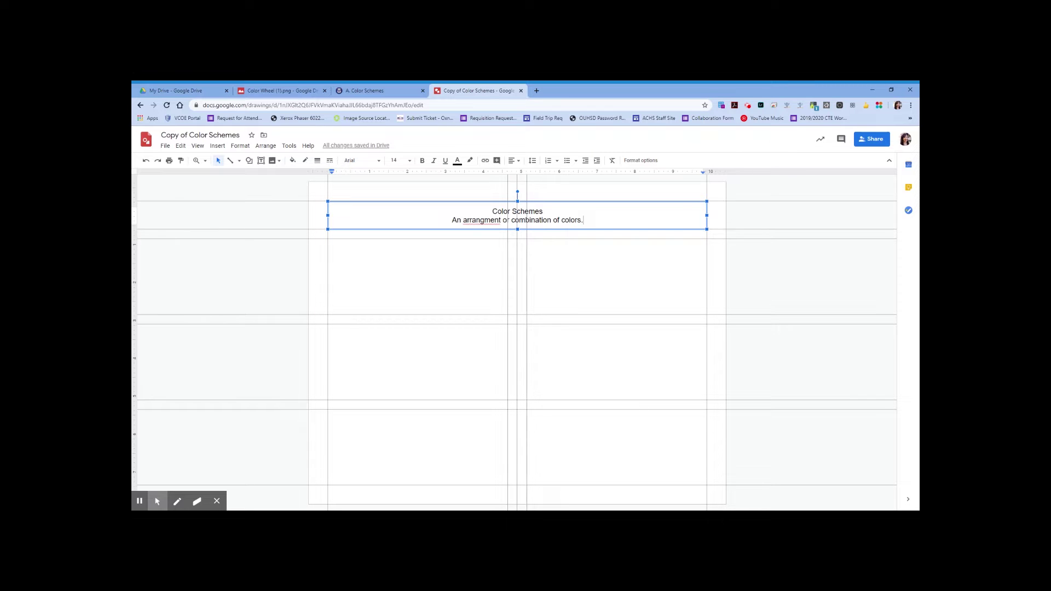
{"action": "left_click", "coordinate": [484, 220]}
{"action": "type", "text": "e"}
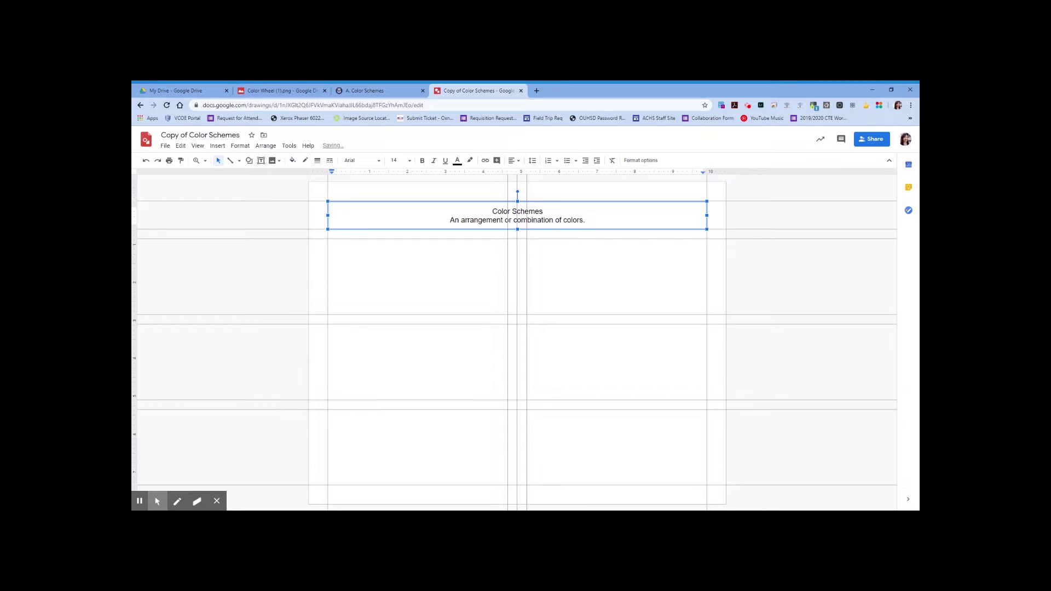
Step: Format the "Color Schemes" title line as 18 pt bold
{"action": "left_click", "coordinate": [492, 211]}
{"action": "left_click_drag", "start_coordinate": [492, 211], "coordinate": [540, 212]}
{"action": "left_click", "coordinate": [409, 161]}
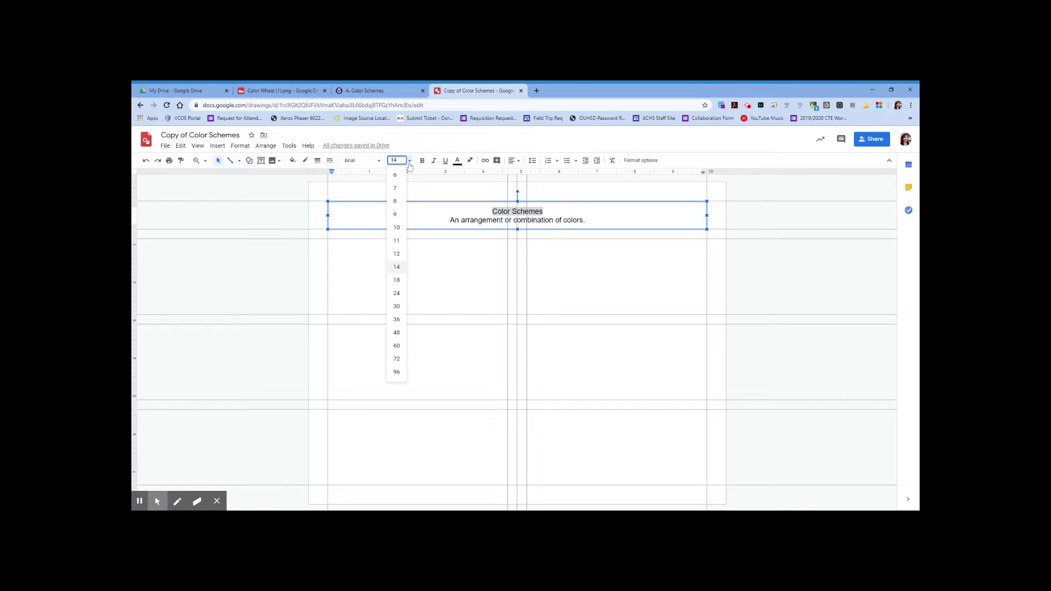
{"action": "left_click", "coordinate": [397, 280]}
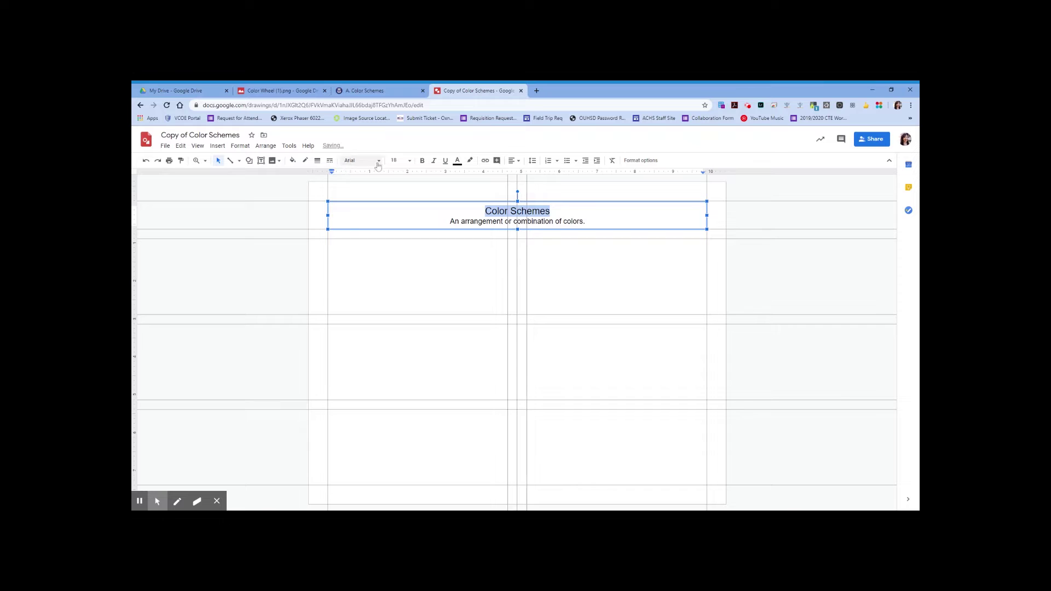
{"action": "left_click", "coordinate": [422, 162]}
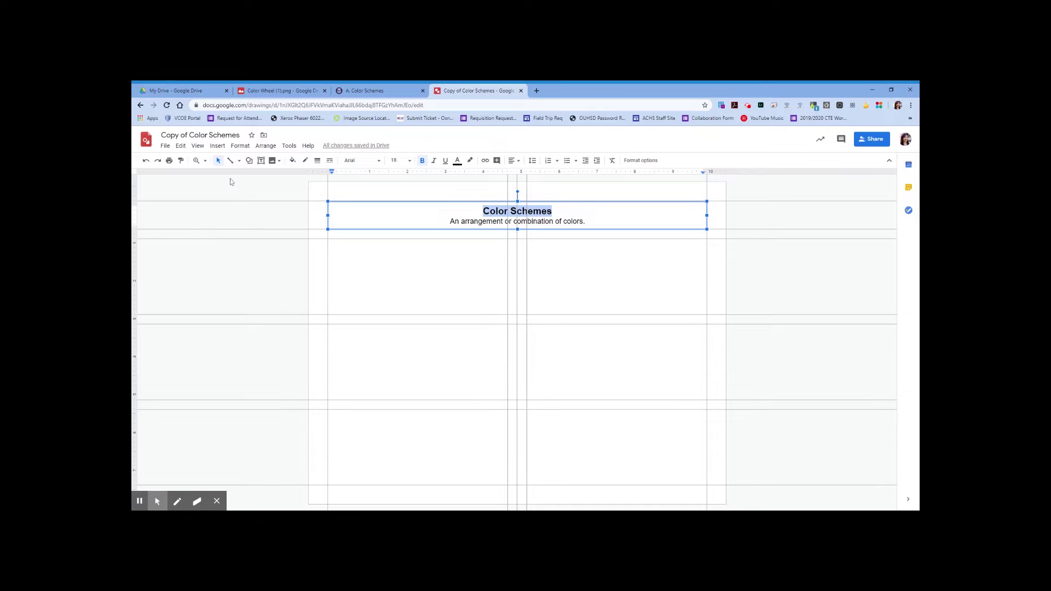
Step: Insert the color wheel image from Google Drive and scale it down to about 1.47 in wide
{"action": "left_click", "coordinate": [217, 146]}
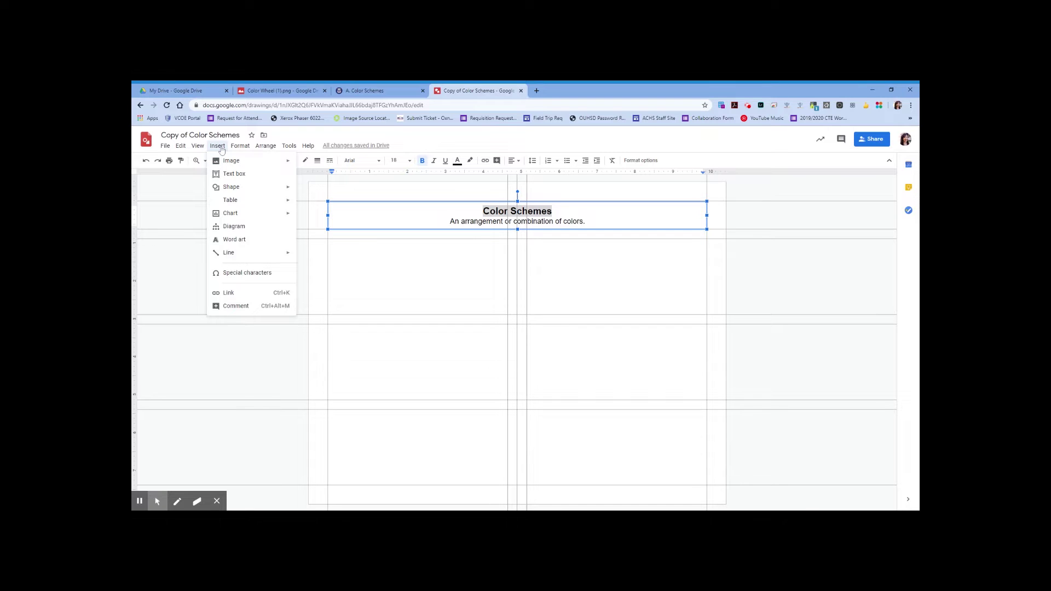
{"action": "mouse_move", "coordinate": [249, 165]}
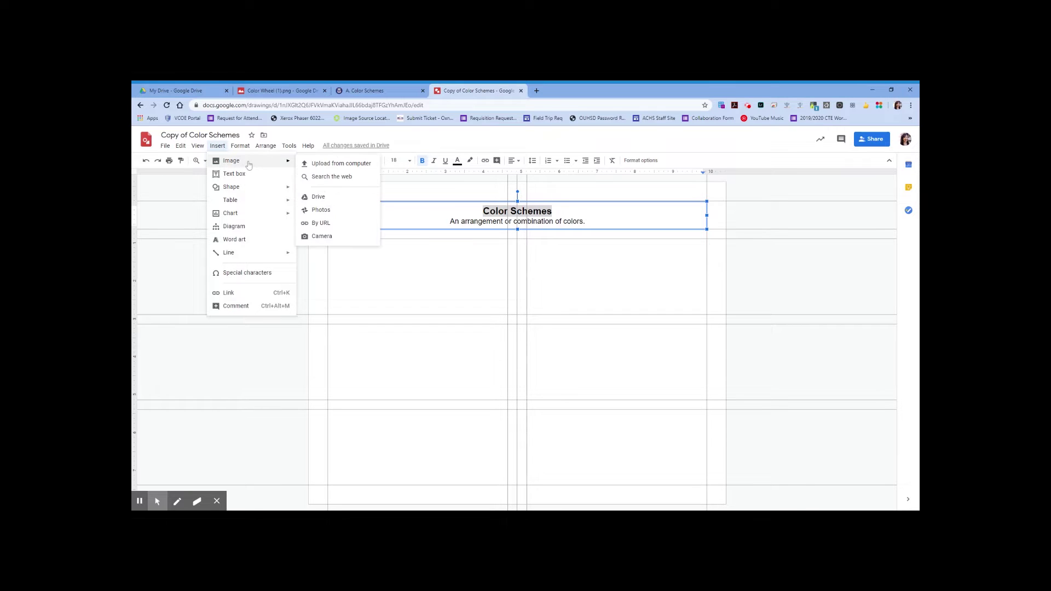
{"action": "left_click", "coordinate": [334, 198]}
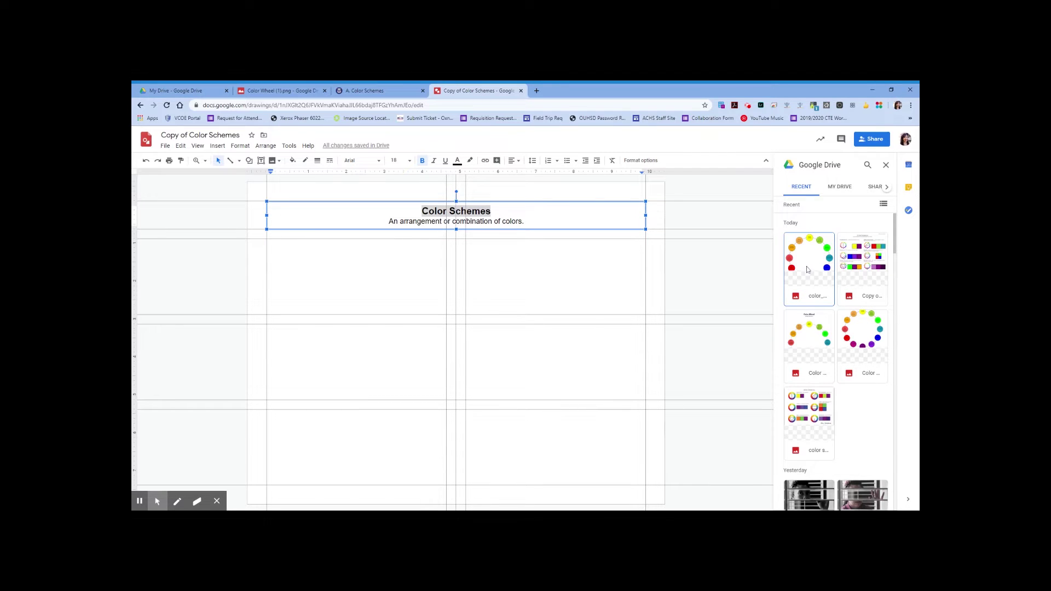
{"action": "double_click", "coordinate": [807, 270]}
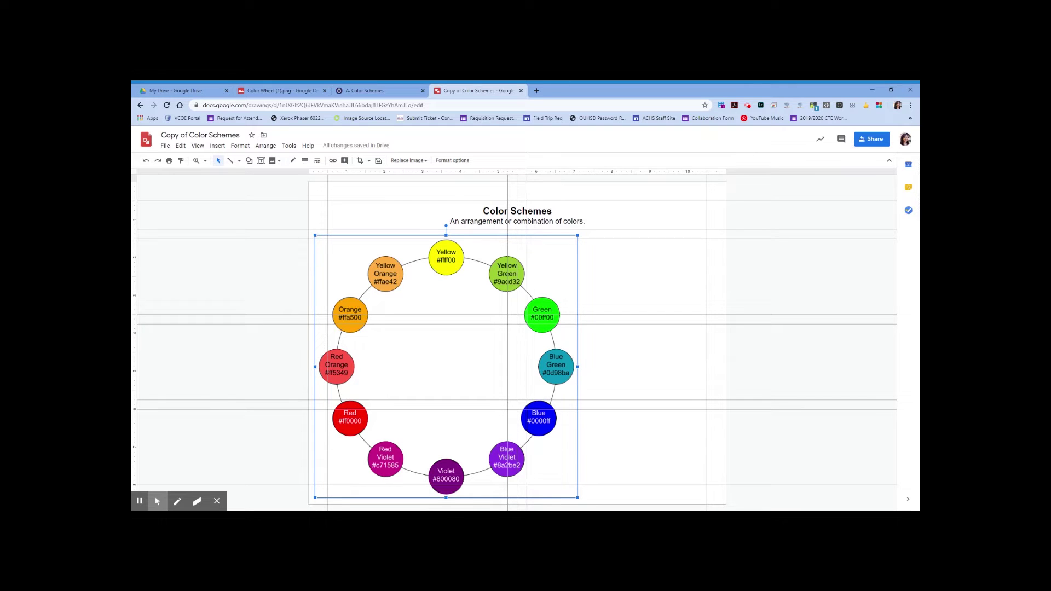
{"action": "left_click_drag", "start_coordinate": [576, 498], "coordinate": [387, 271]}
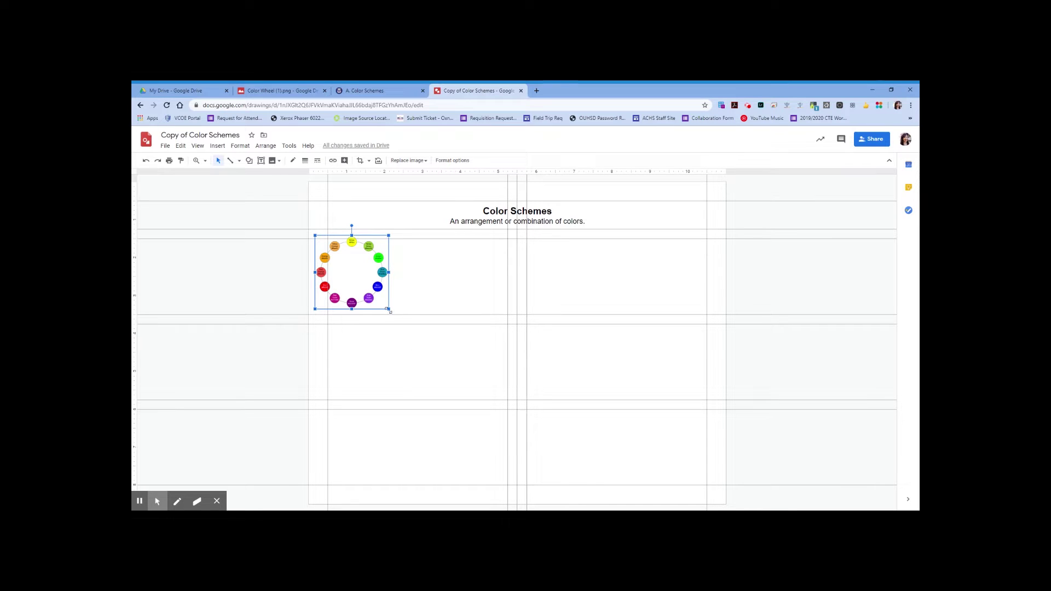
{"action": "left_click_drag", "start_coordinate": [389, 310], "coordinate": [368, 292]}
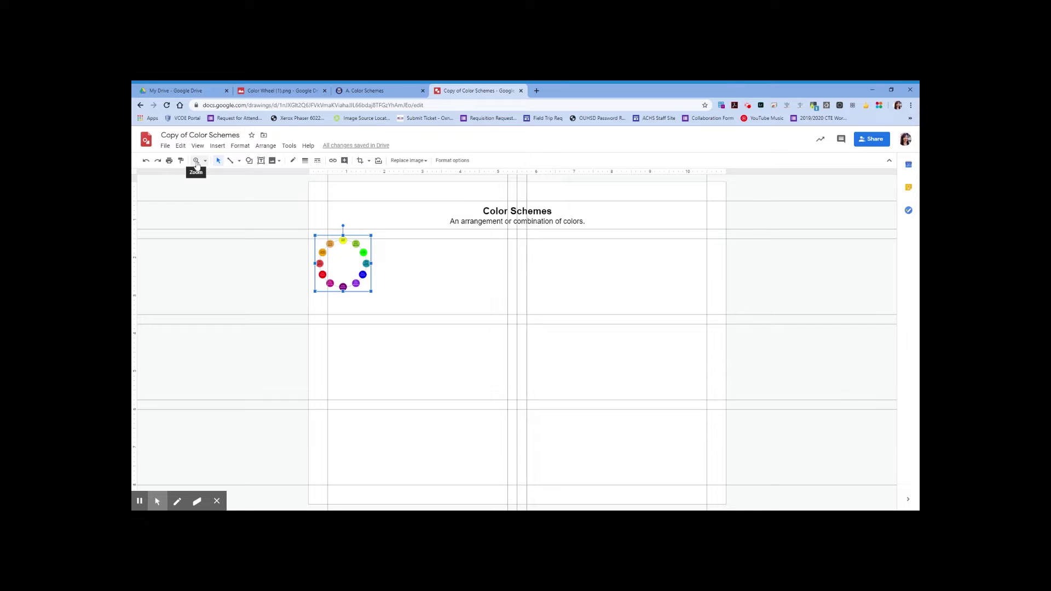
Step: Lock the color wheel's aspect ratio and align the image with the left margin guide and the first content row's lower guide
{"action": "left_click", "coordinate": [197, 162]}
{"action": "left_click", "coordinate": [346, 264]}
{"action": "left_click", "coordinate": [345, 264]}
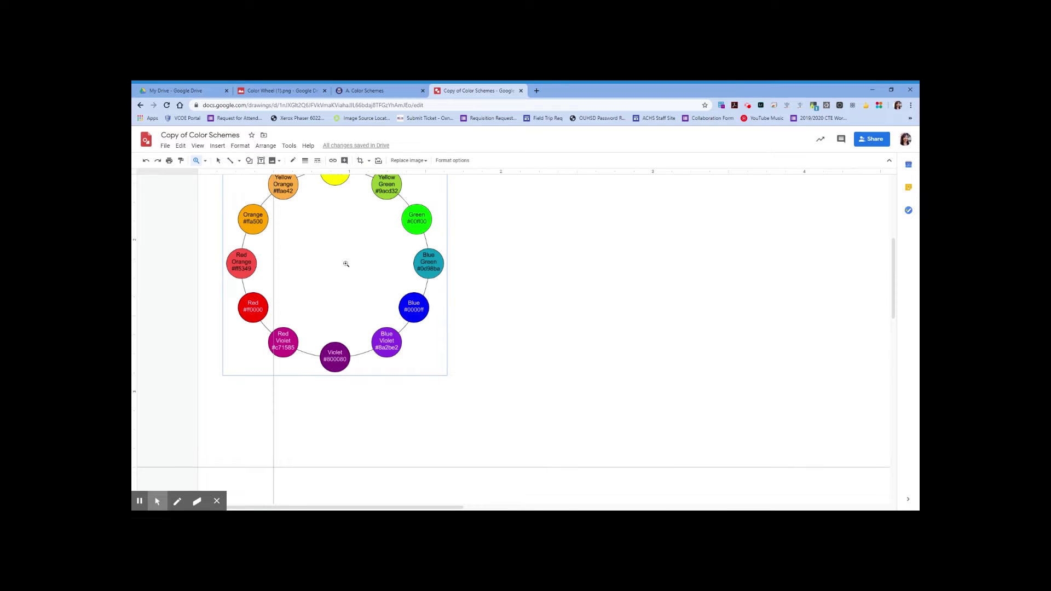
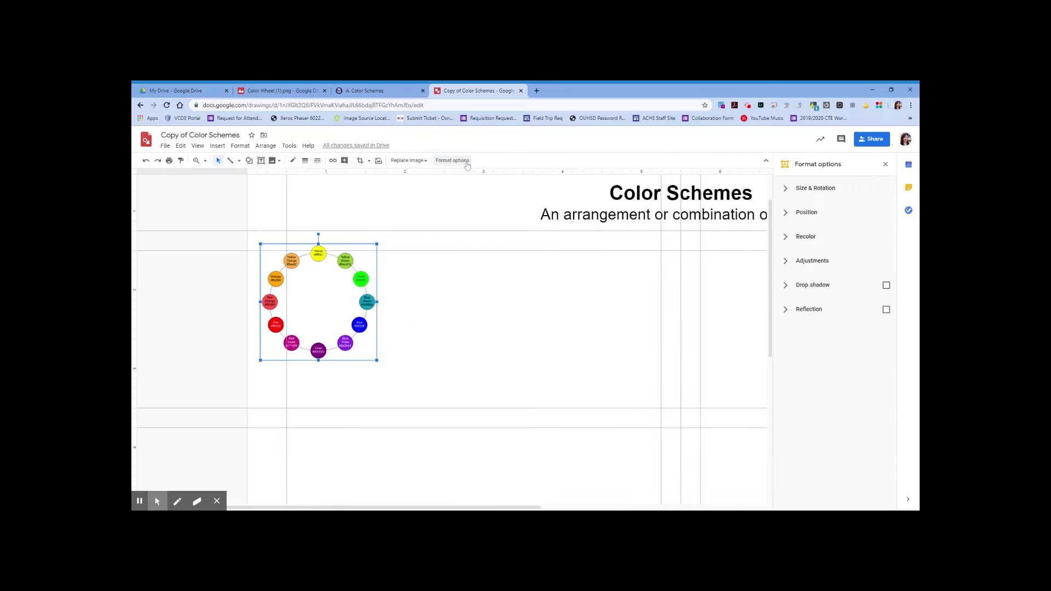
{"action": "left_click", "coordinate": [786, 189]}
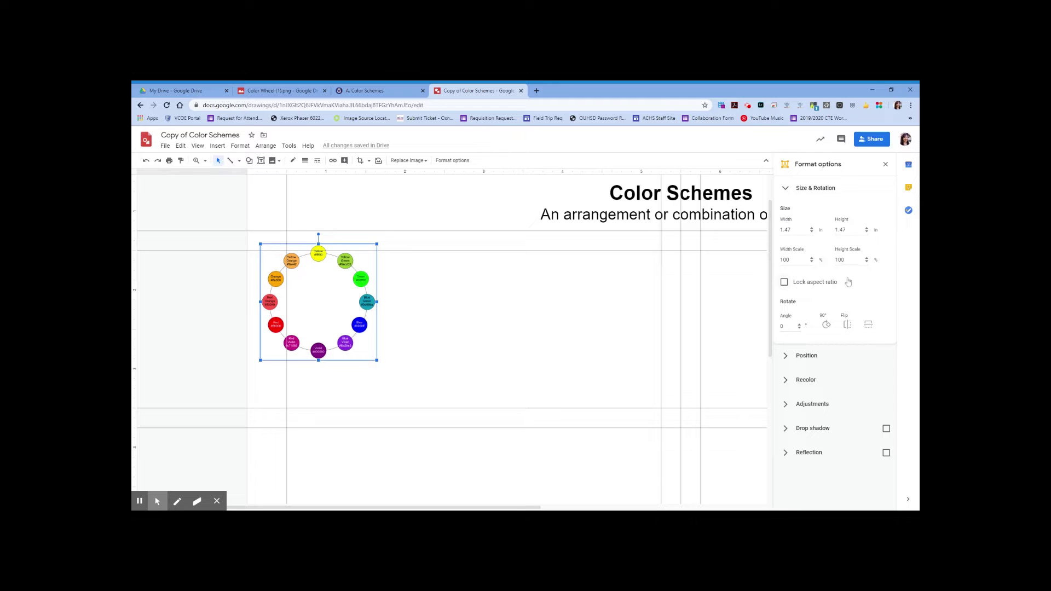
{"action": "left_click", "coordinate": [784, 283]}
{"action": "left_click", "coordinate": [783, 230]}
{"action": "left_click_drag", "start_coordinate": [376, 325], "coordinate": [402, 373]}
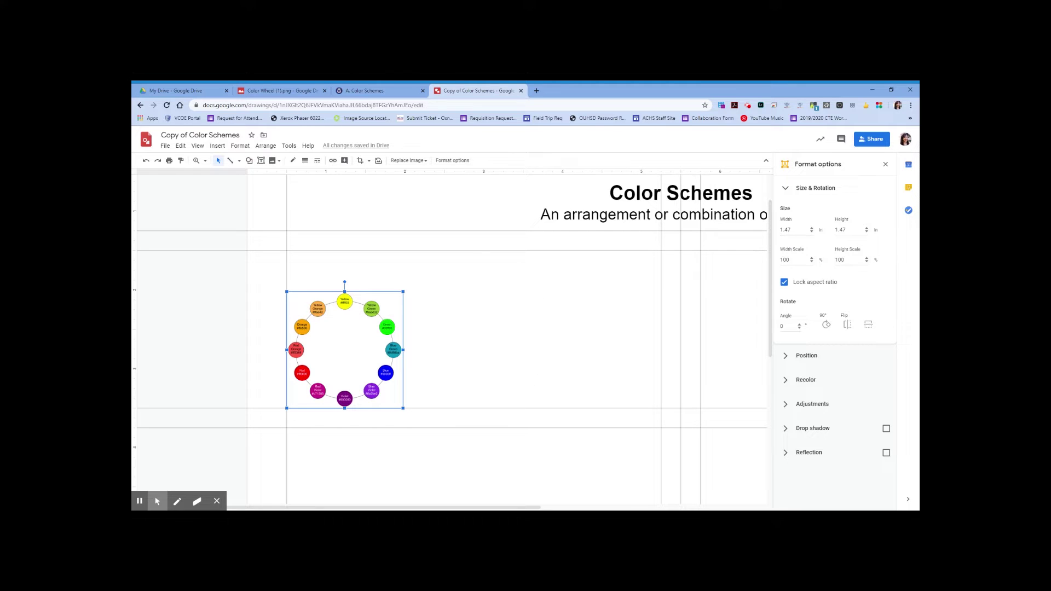
Step: Set the color wheel's width to 1.5 in and realign its lower edge with the first content row's lower guide
{"action": "left_click", "coordinate": [786, 229]}
{"action": "type", "text": "1.5"}
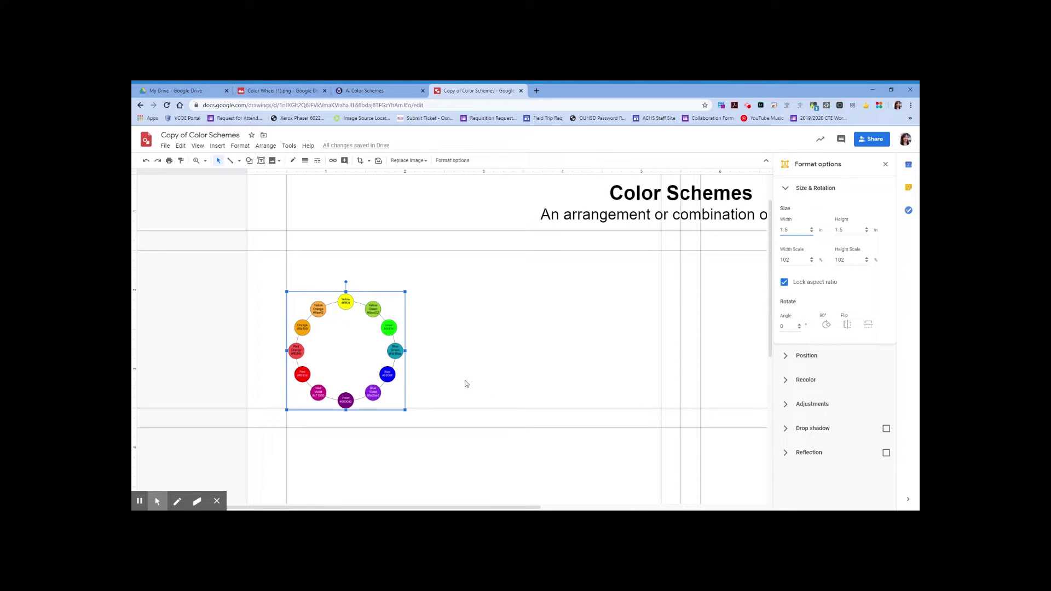
{"action": "left_click_drag", "start_coordinate": [405, 379], "coordinate": [405, 378]}
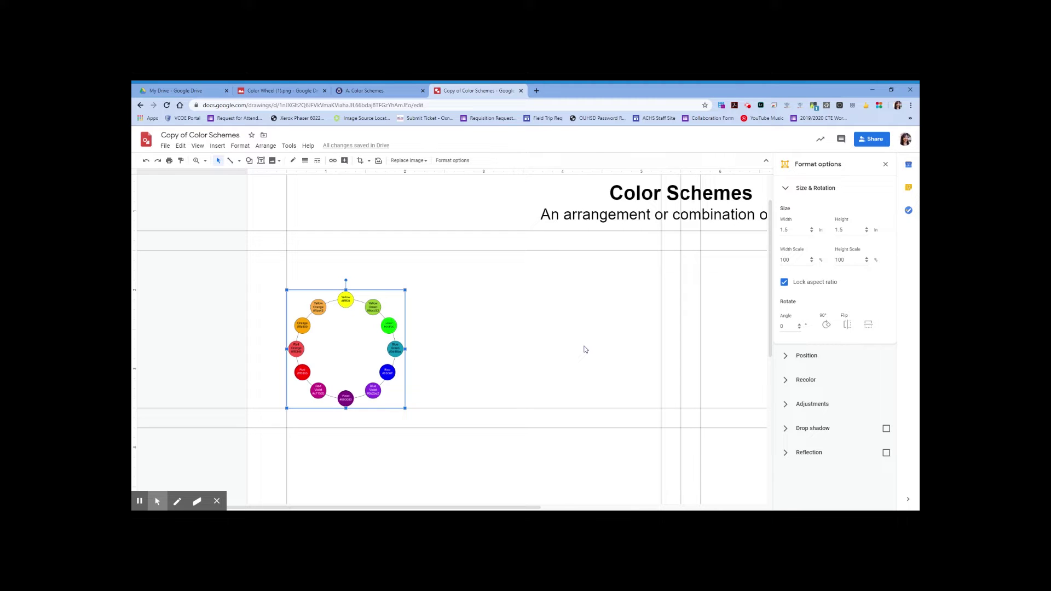
{"action": "left_click", "coordinate": [885, 165]}
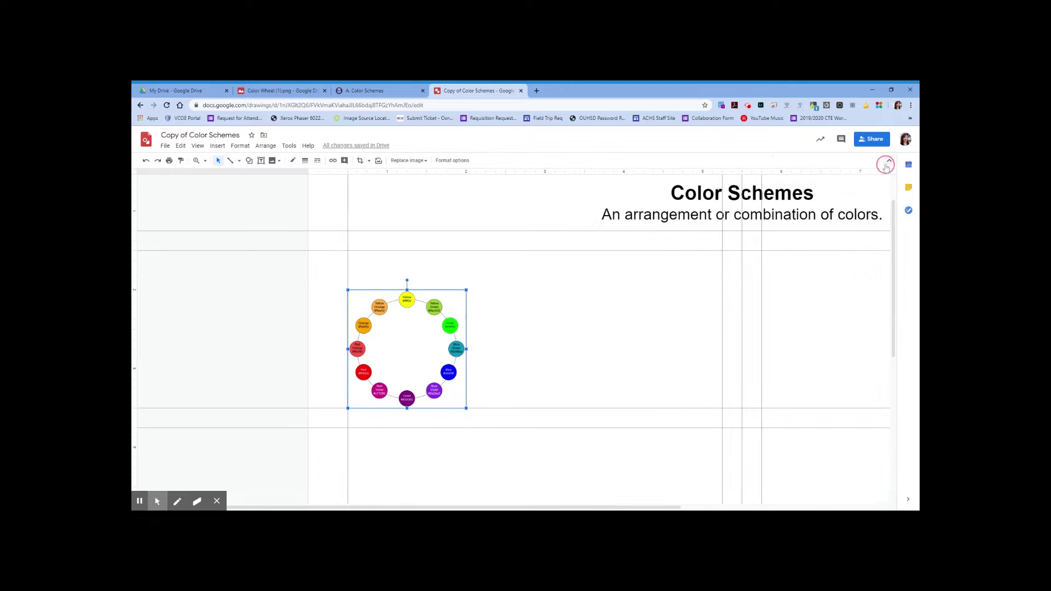
{"action": "left_click", "coordinate": [205, 162]}
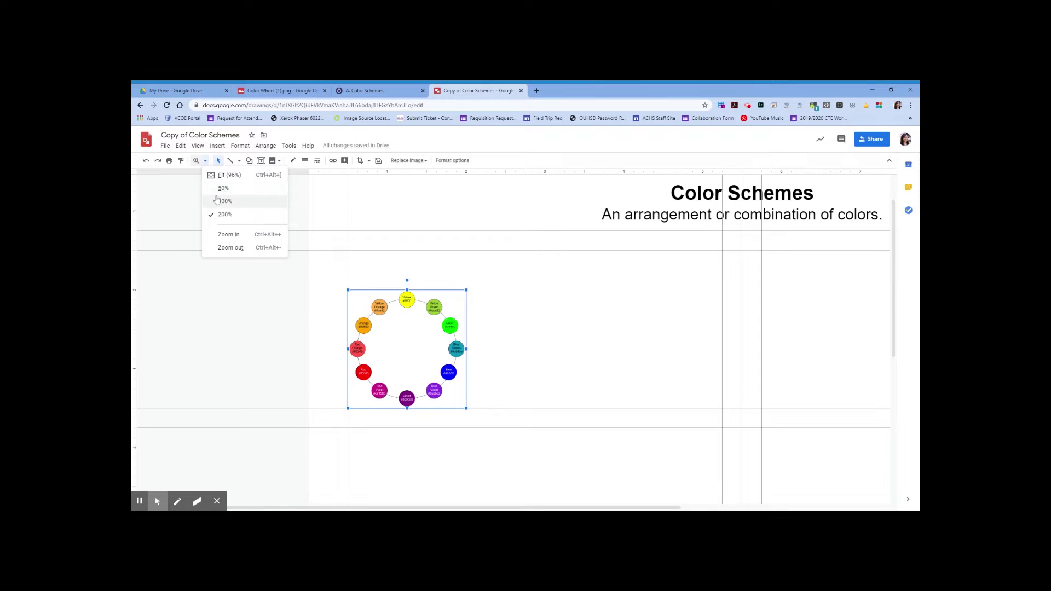
Step: Duplicate the color wheel into the second and third rows of the left column, aligned with the margin guide and each row's lower guide
{"action": "left_click", "coordinate": [233, 177]}
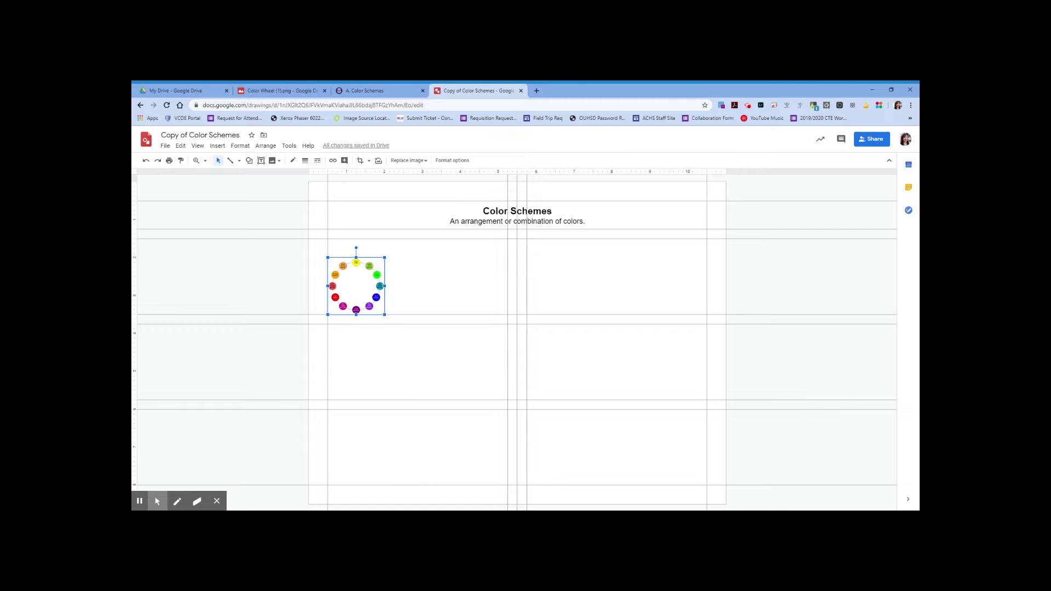
{"action": "key", "text": "Right"}
{"action": "key", "text": "Down"}
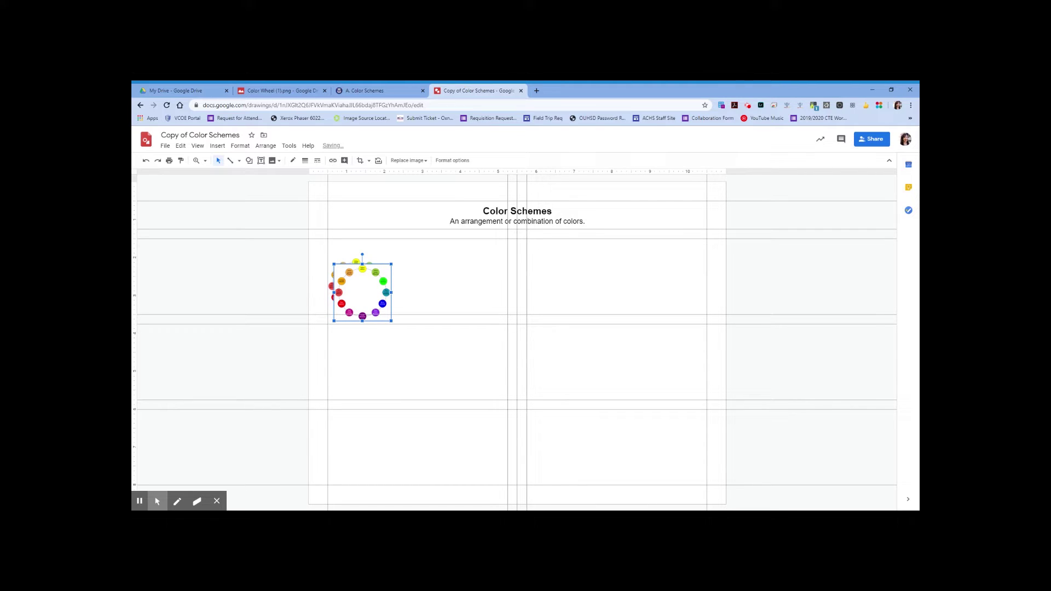
{"action": "left_click_drag", "start_coordinate": [362, 291], "coordinate": [354, 371]}
{"action": "key", "text": "ctrl+v"}
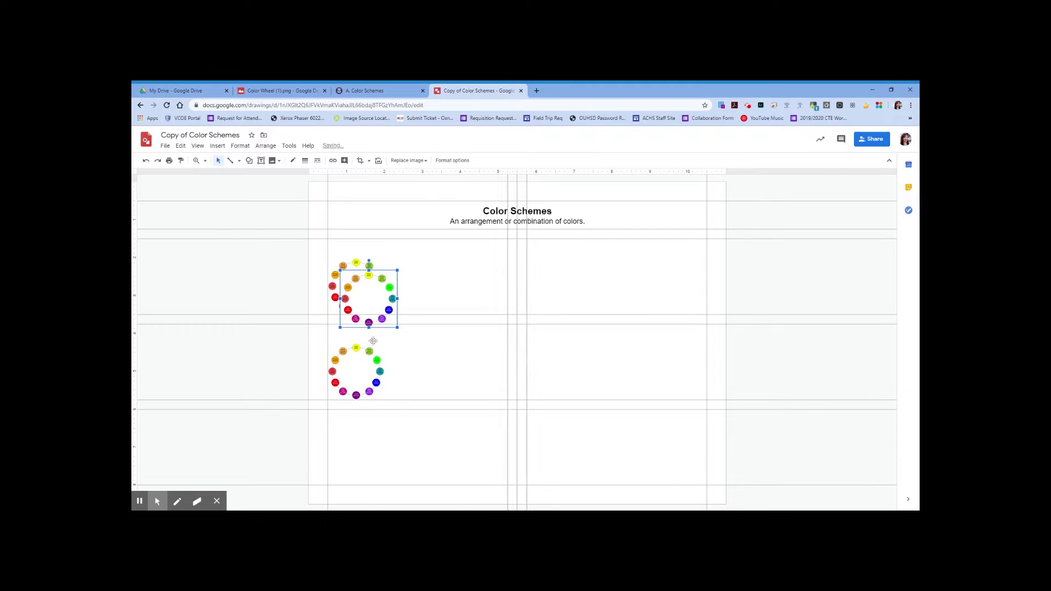
{"action": "left_click_drag", "start_coordinate": [375, 296], "coordinate": [362, 453]}
Step: Paste color wheel copies into all three rows of the right column, aligned with the column's left guide and each row's lower guide
{"action": "key", "text": "ctrl+v"}
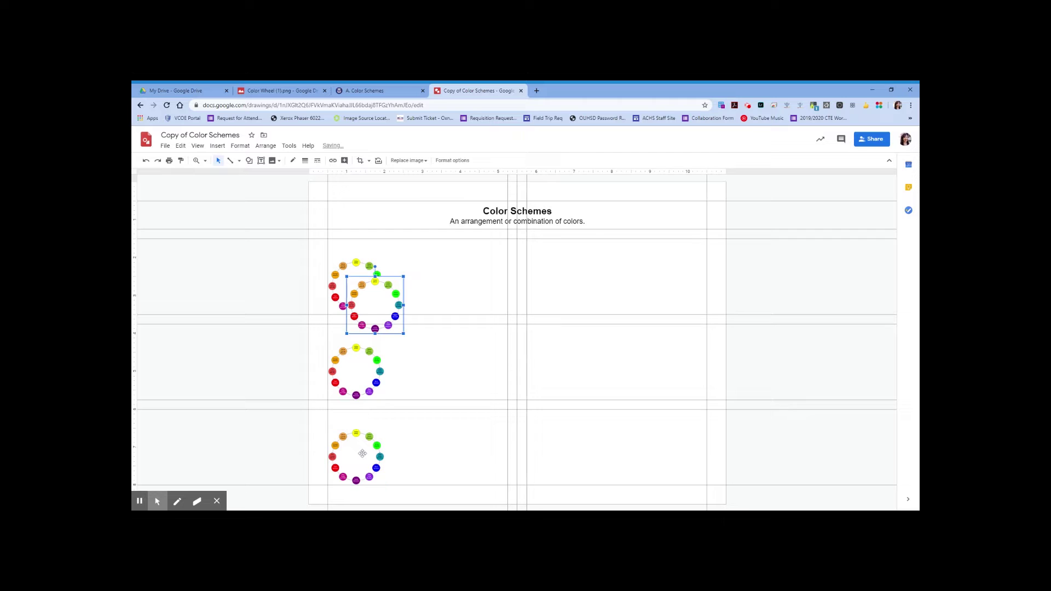
{"action": "left_click_drag", "start_coordinate": [385, 309], "coordinate": [564, 292]}
{"action": "key", "text": "ctrl+v"}
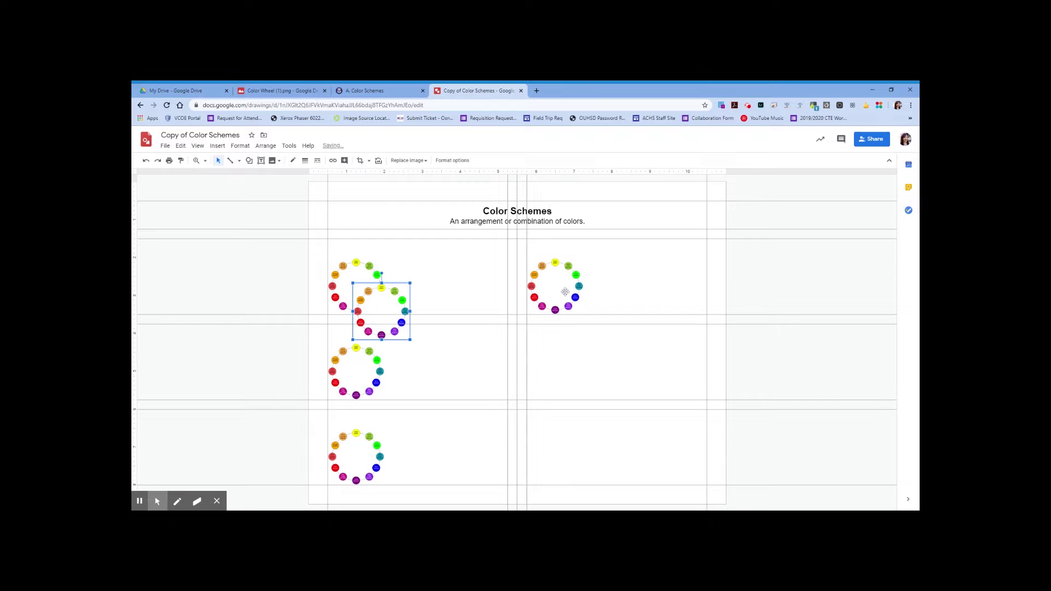
{"action": "left_click_drag", "start_coordinate": [387, 321], "coordinate": [562, 382]}
{"action": "key", "text": "ctrl+v"}
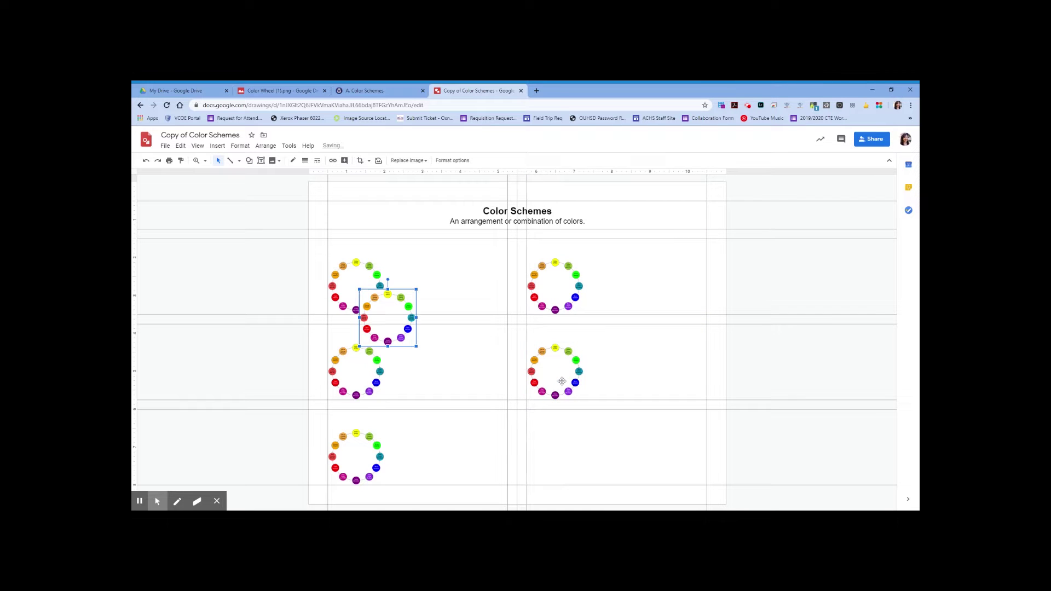
{"action": "left_click_drag", "start_coordinate": [390, 325], "coordinate": [563, 432]}
{"action": "key", "text": "ctrl+z"}
{"action": "left_click_drag", "start_coordinate": [400, 338], "coordinate": [566, 476]}
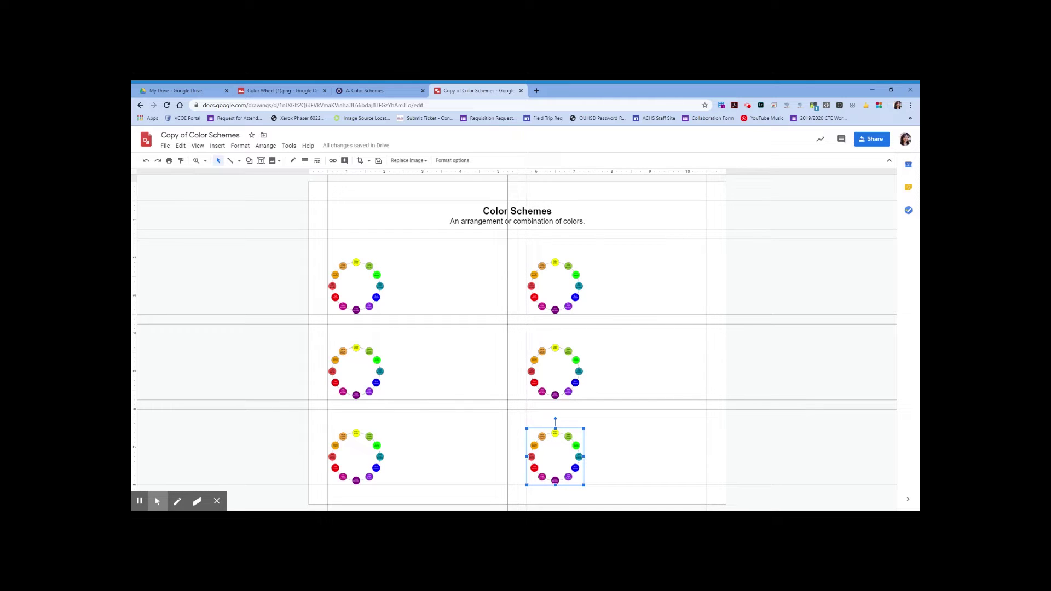
{"action": "left_click", "coordinate": [480, 287]}
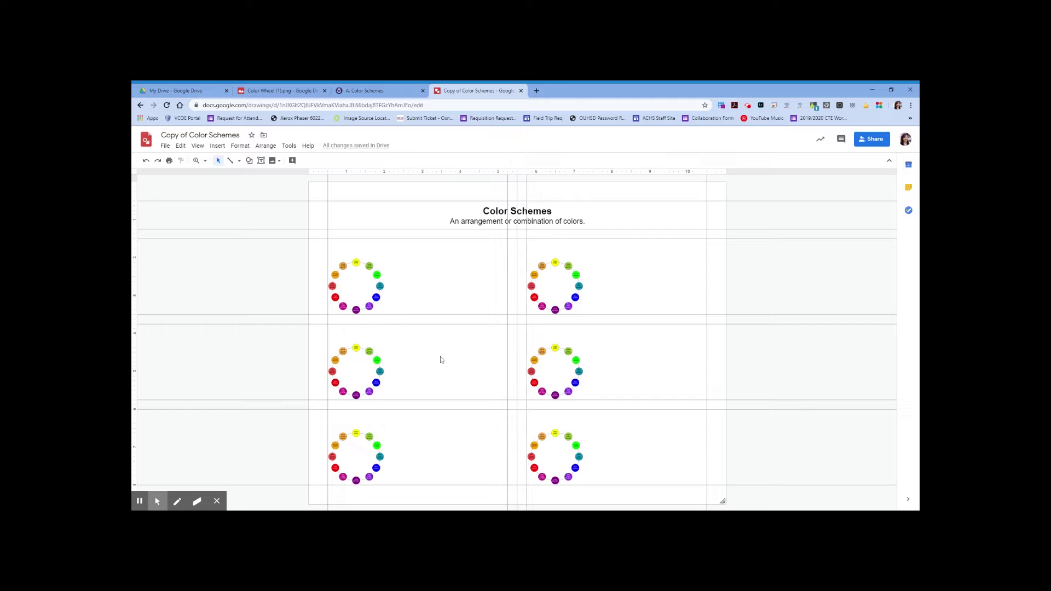
Step: Add a text box spanning the first left cell above its color wheel, with top-aligned text at 12 pt
{"action": "left_click", "coordinate": [262, 162]}
{"action": "left_click_drag", "start_coordinate": [329, 240], "coordinate": [509, 256]}
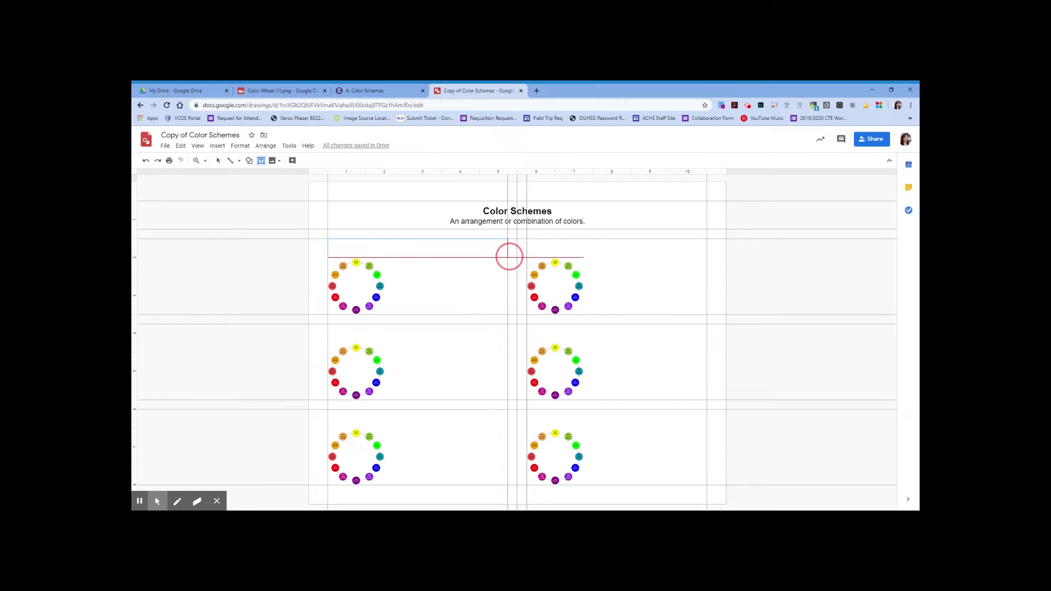
{"action": "left_click_drag", "start_coordinate": [509, 256], "coordinate": [509, 257]}
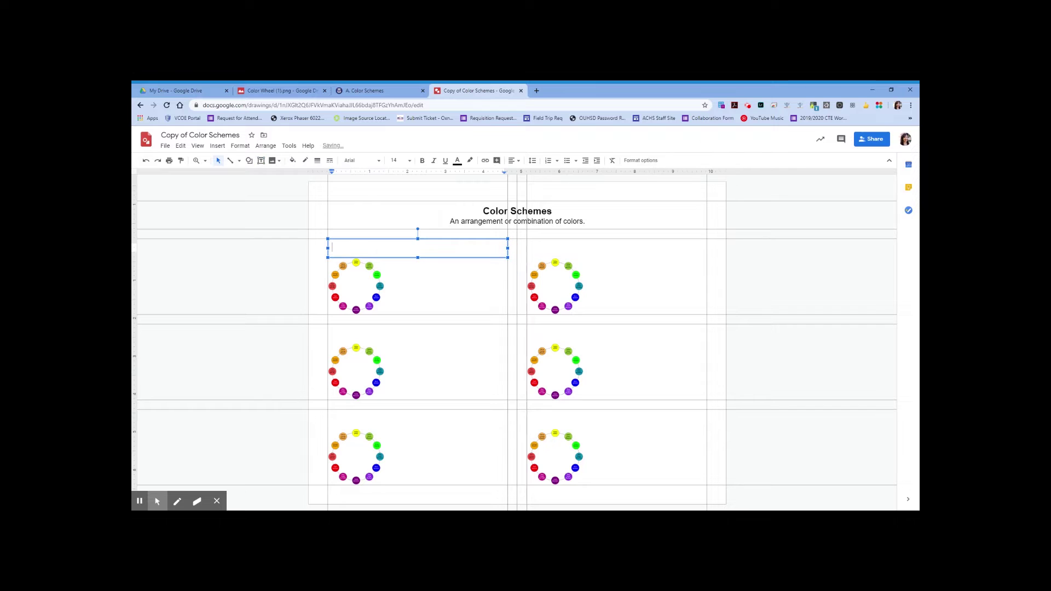
{"action": "left_click", "coordinate": [517, 161]}
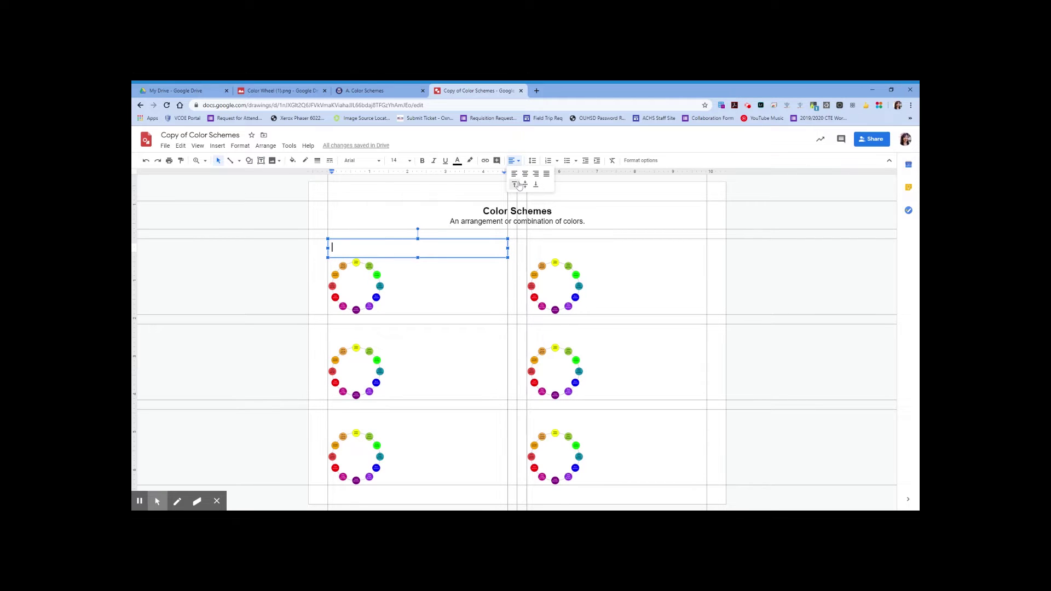
{"action": "left_click", "coordinate": [515, 184]}
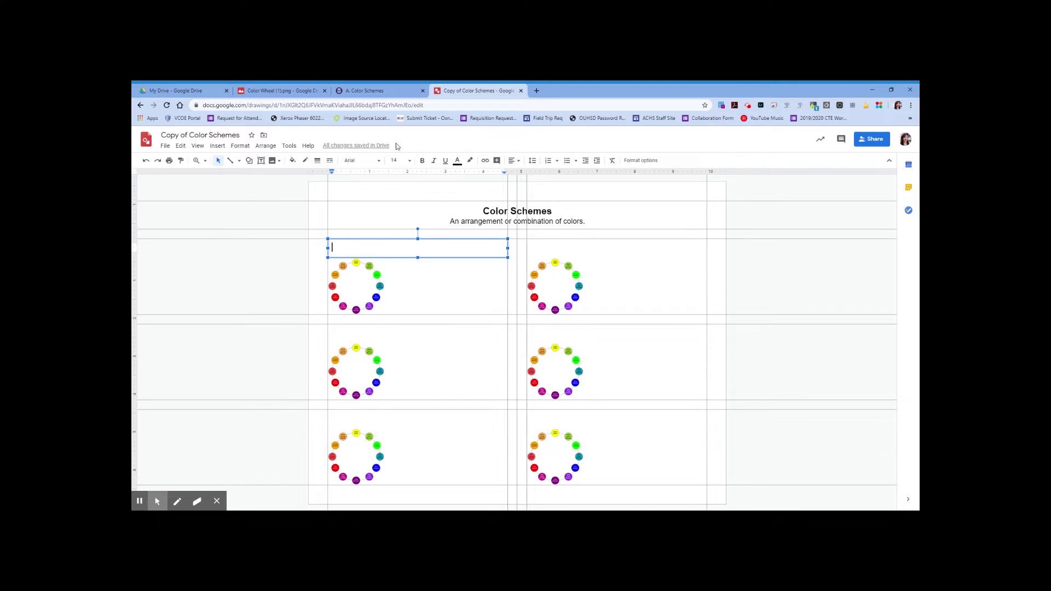
{"action": "left_click", "coordinate": [395, 161]}
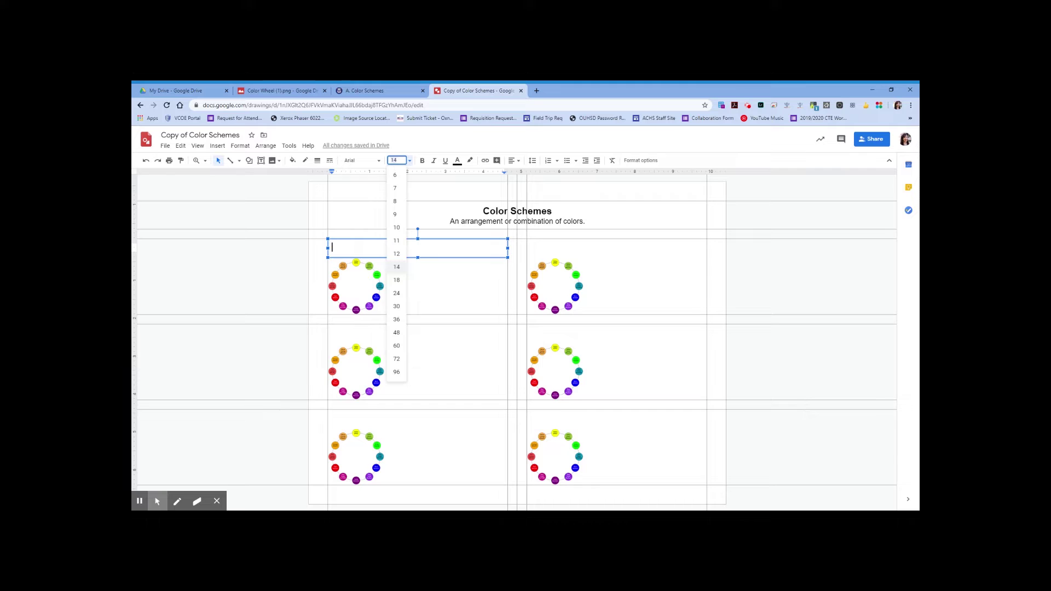
{"action": "key", "text": "Return"}
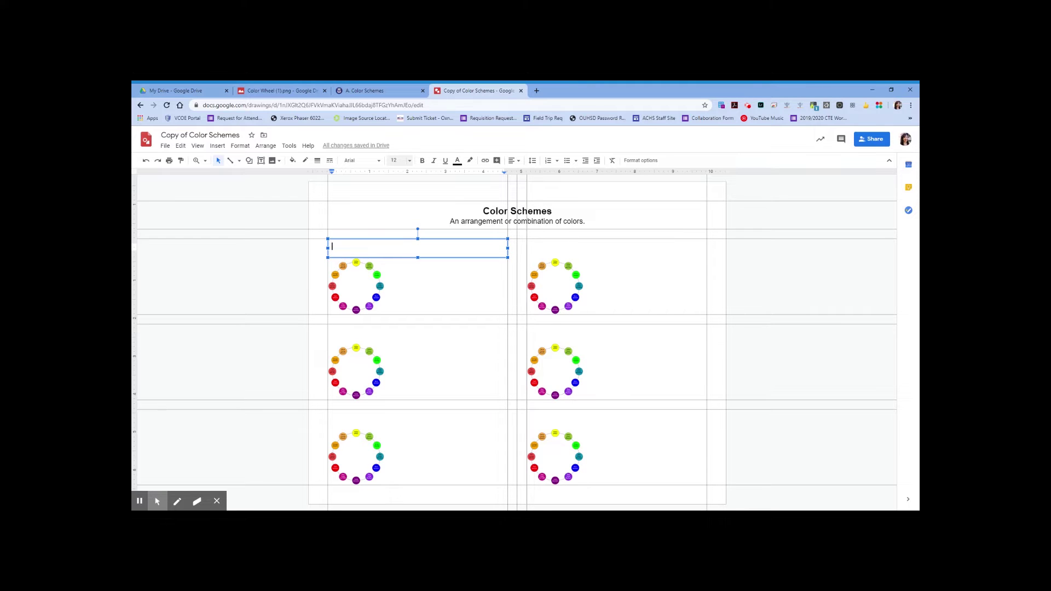
Step: Enter "Complementary - colors opposite each other" in the text box, with only the scheme name and dash in bold
{"action": "key", "text": "ctrl+b"}
{"action": "type", "text": "Complementary"}
{"action": "key", "text": "ctrl+b"}
{"action": "type", "text": "colo"}
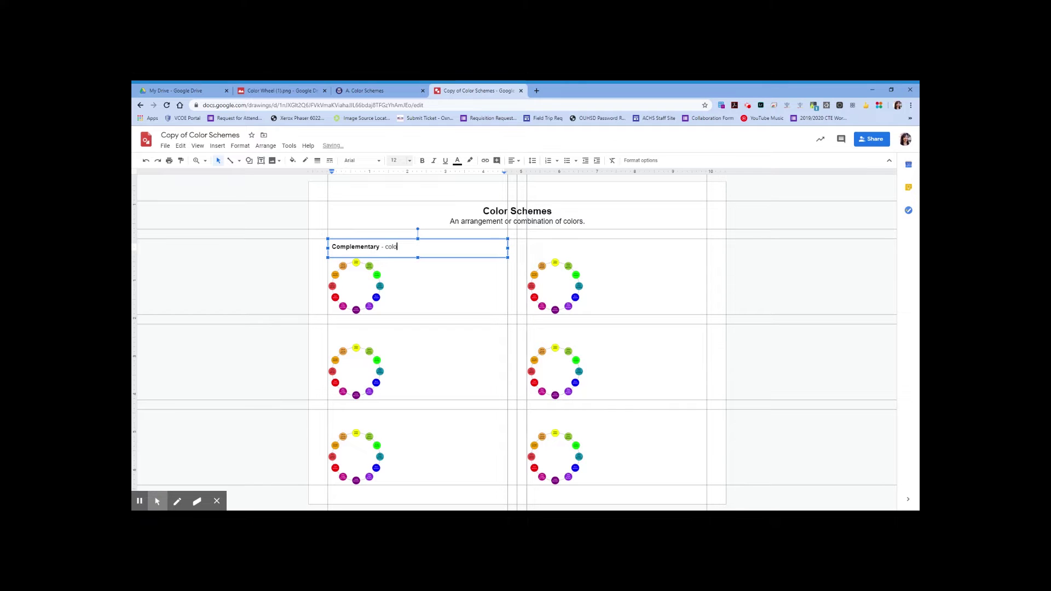
{"action": "type", "text": "rs opposite eacher"}
{"action": "key", "text": "BackSpace"}
{"action": "type", "text": "other"}
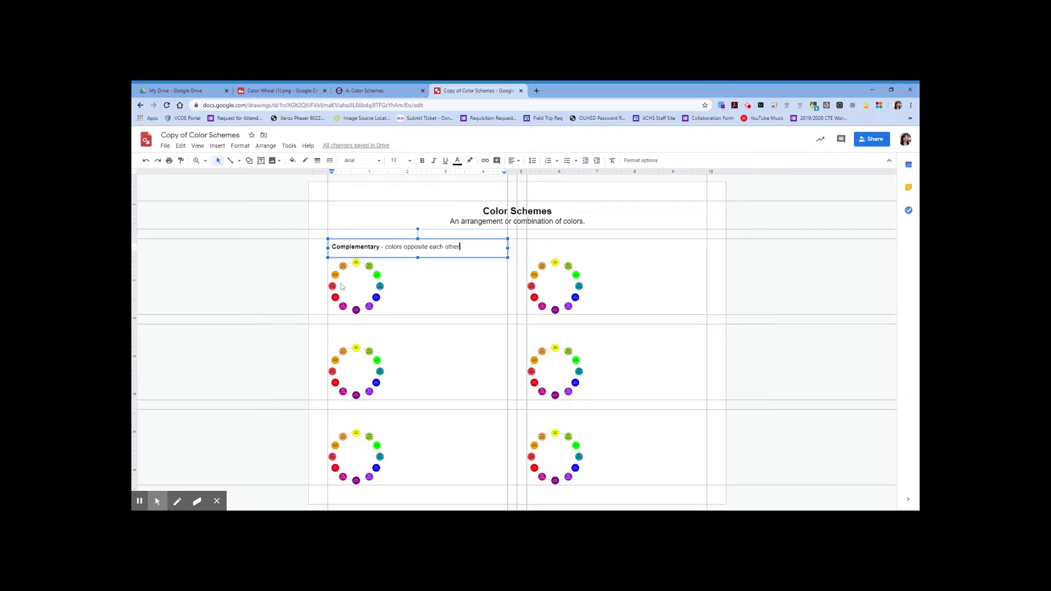
Step: Draw a straight line from yellow to violet on the Complementary color wheel and set its weight to 3px
{"action": "left_click", "coordinate": [196, 161]}
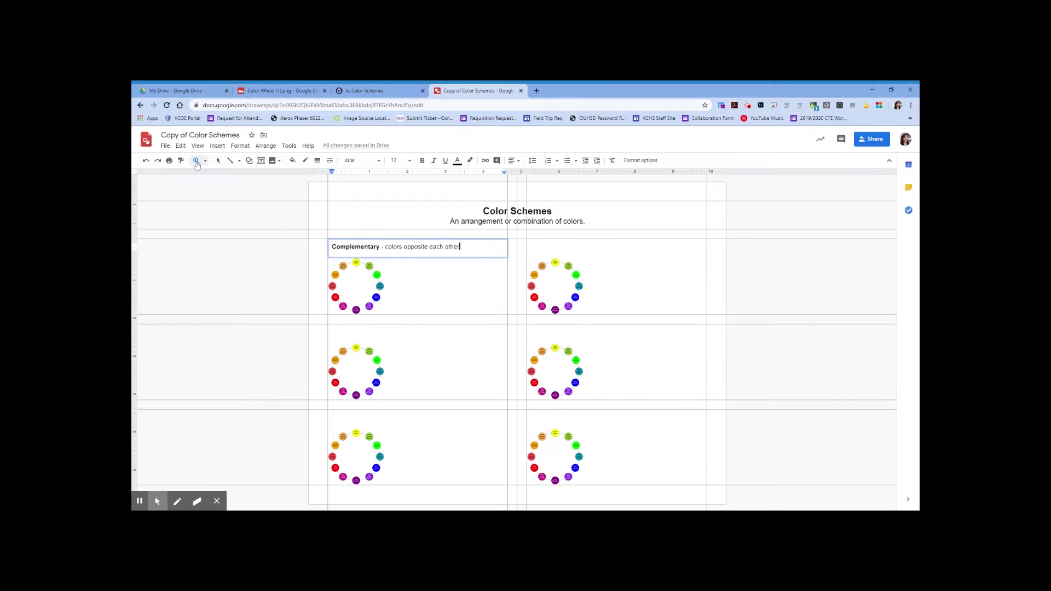
{"action": "left_click", "coordinate": [423, 282]}
{"action": "scroll", "coordinate": [423, 282], "scroll_direction": "up", "scroll_amount": 2}
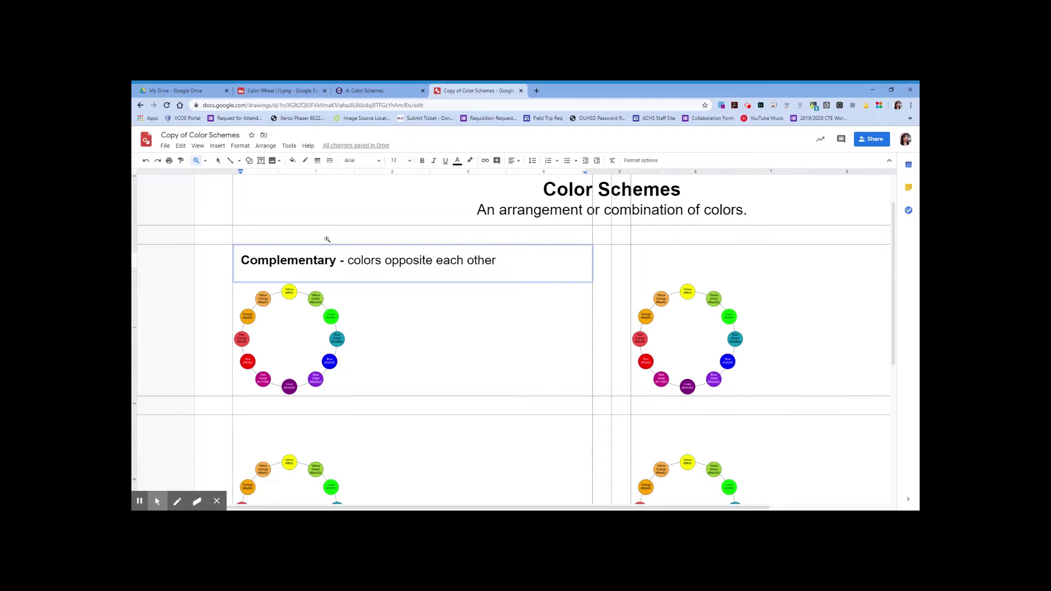
{"action": "left_click", "coordinate": [221, 160]}
{"action": "left_click", "coordinate": [239, 161]}
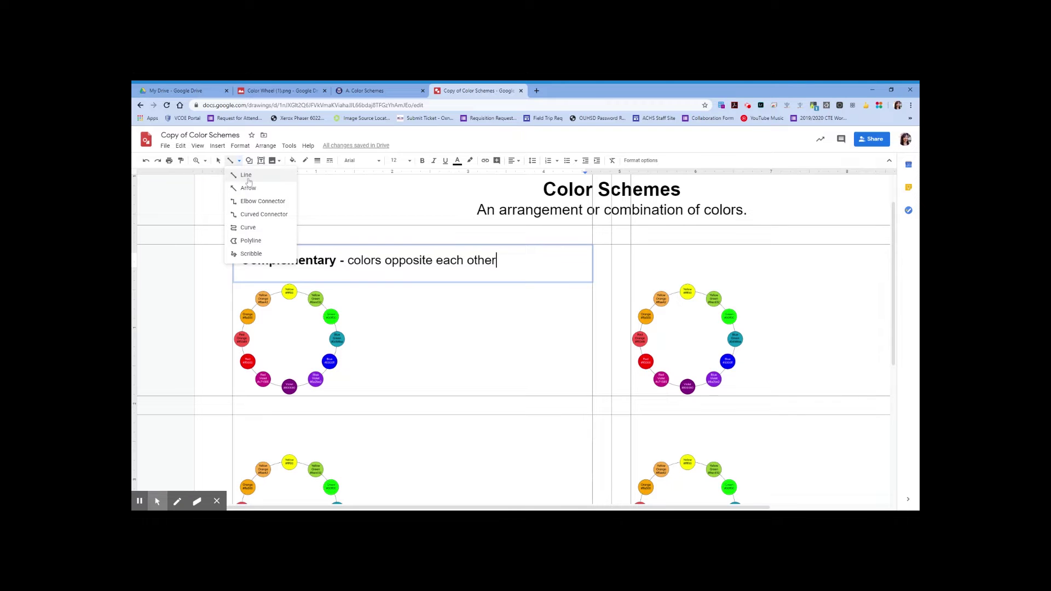
{"action": "key", "text": "Escape"}
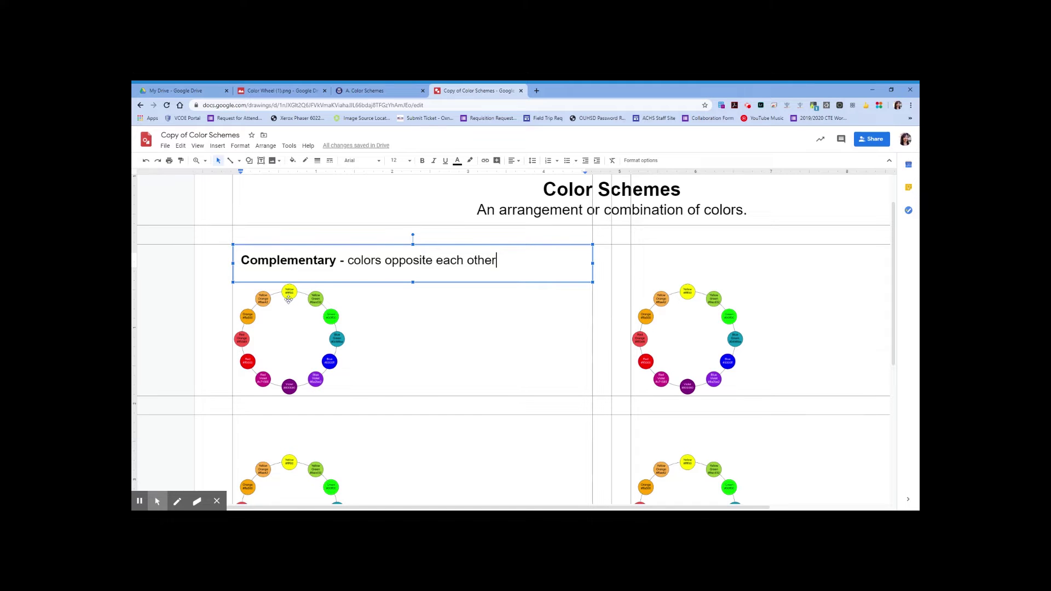
{"action": "mouse_move", "coordinate": [286, 394]}
{"action": "left_mouse_down"}
{"action": "mouse_move", "coordinate": [286, 467]}
{"action": "mouse_move", "coordinate": [286, 386]}
{"action": "left_mouse_up"}
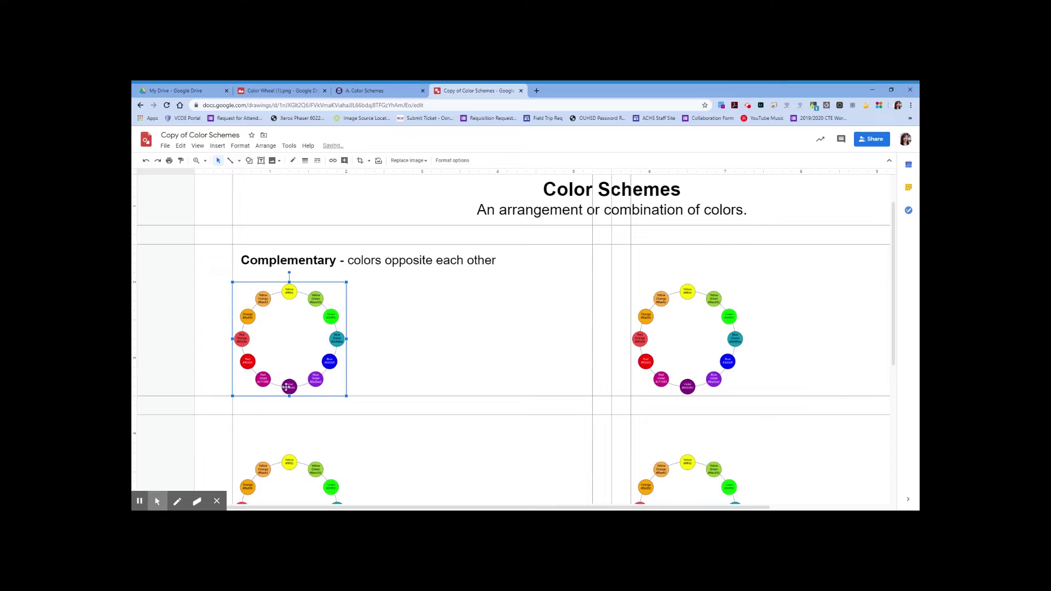
{"action": "left_click", "coordinate": [230, 161]}
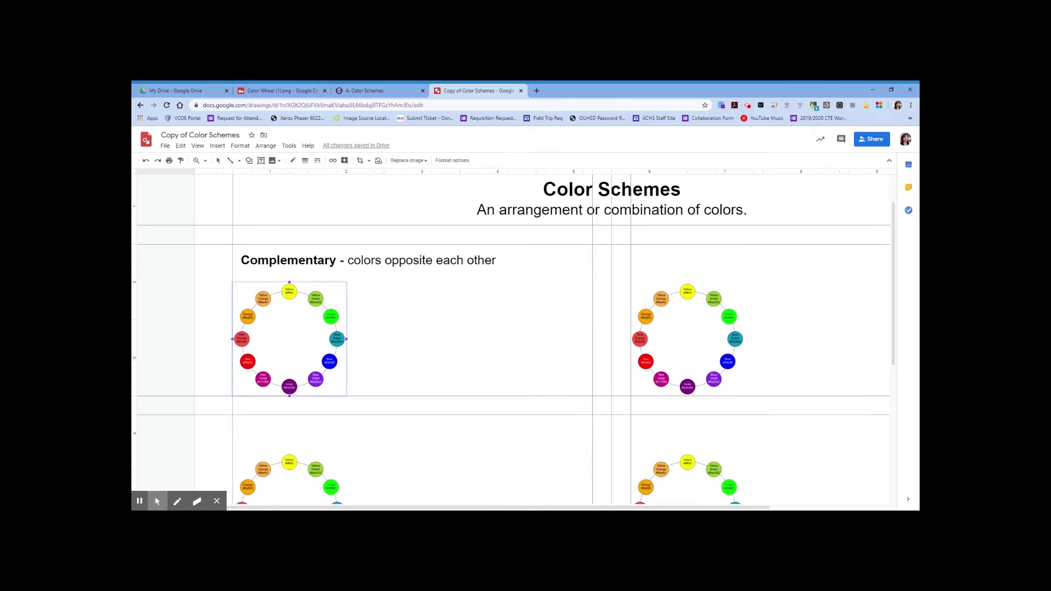
{"action": "left_click_drag", "start_coordinate": [289, 283], "coordinate": [290, 382]}
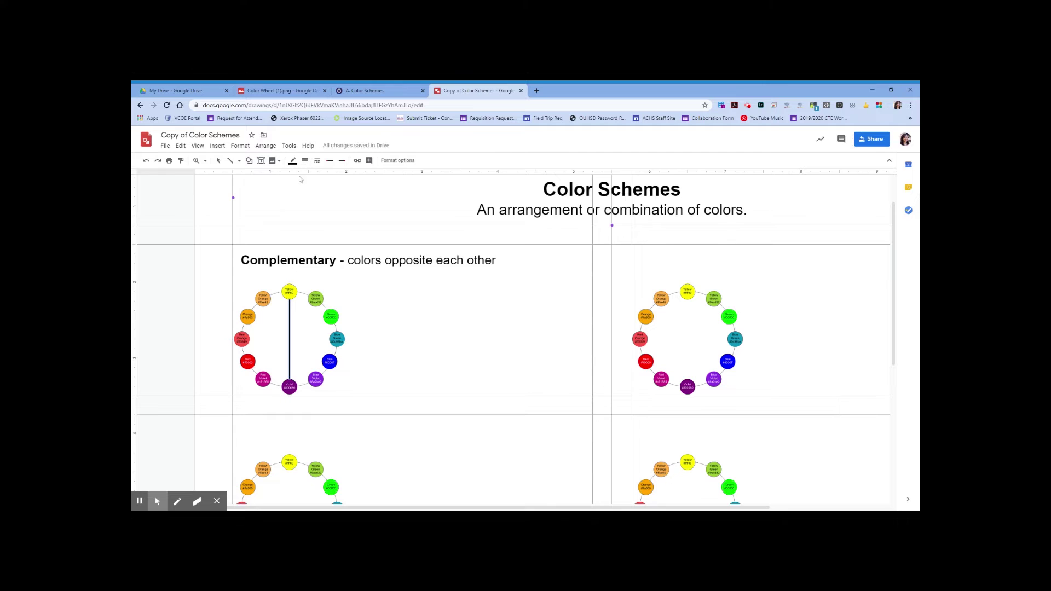
{"action": "left_click", "coordinate": [305, 161]}
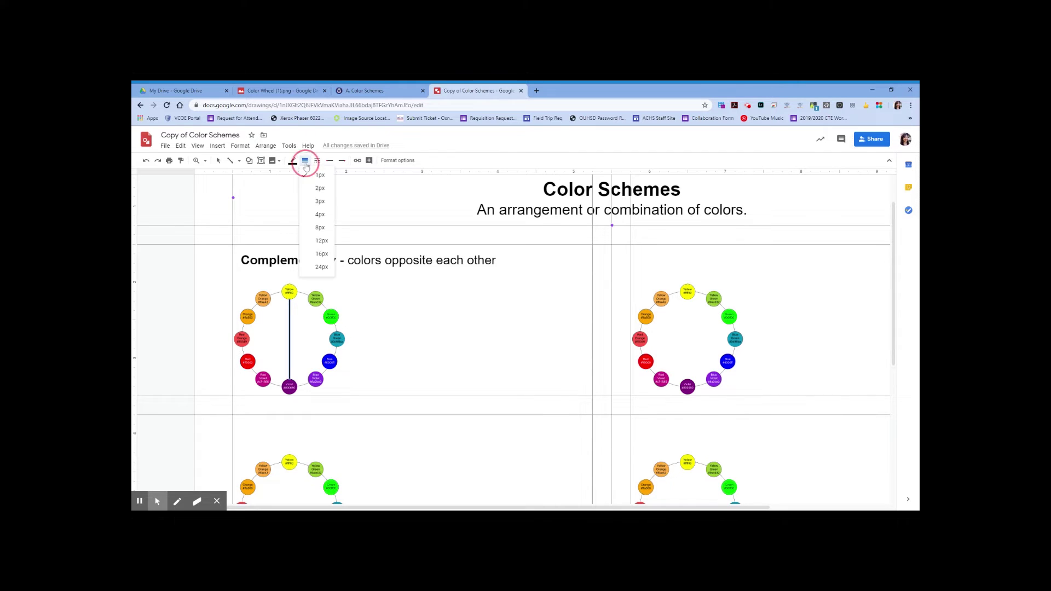
{"action": "left_click", "coordinate": [310, 200]}
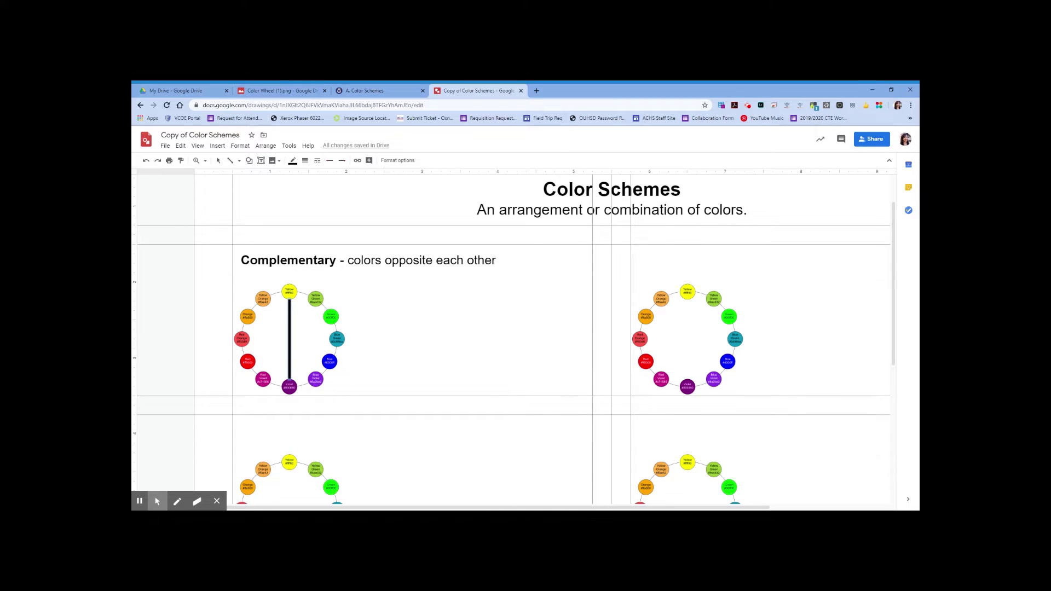
Step: Draw a square about 0.91 in wide beside the Complementary color wheel and make its fill transparent
{"action": "left_click", "coordinate": [250, 163]}
{"action": "mouse_move", "coordinate": [299, 181]}
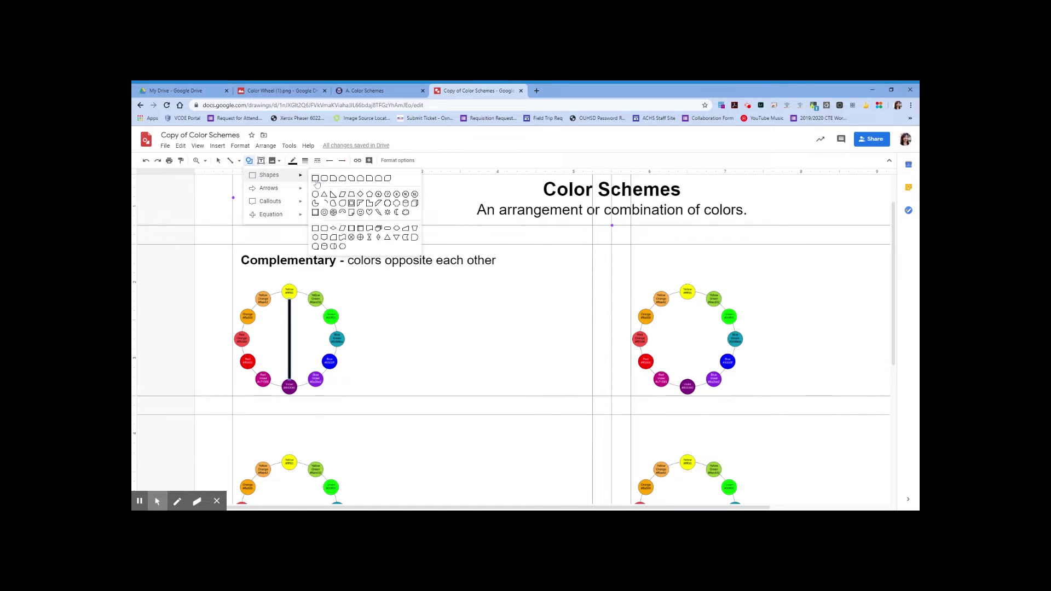
{"action": "left_click", "coordinate": [316, 179]}
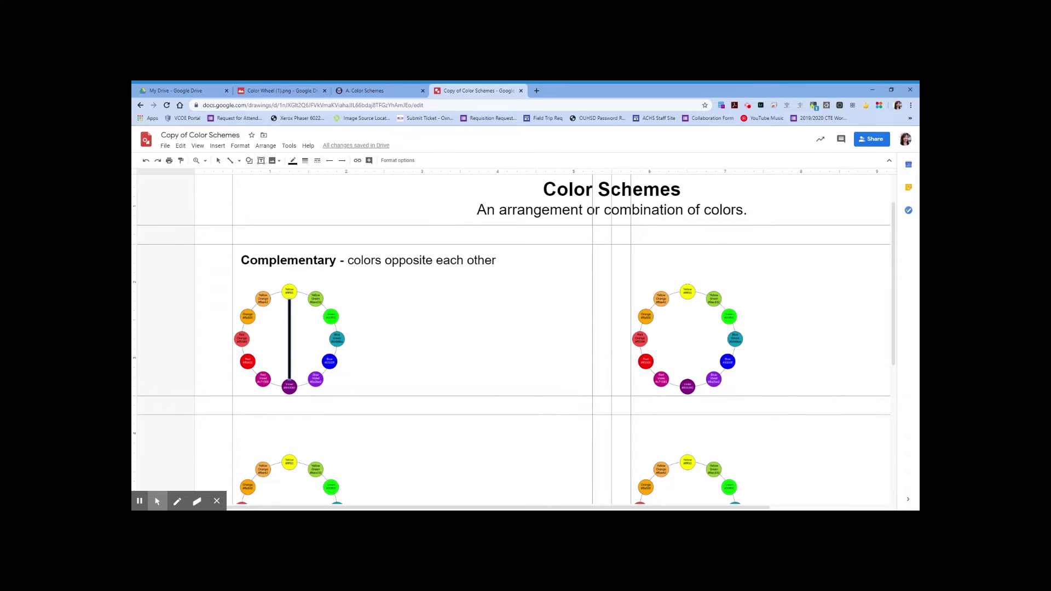
{"action": "left_click_drag", "start_coordinate": [449, 315], "coordinate": [518, 380]}
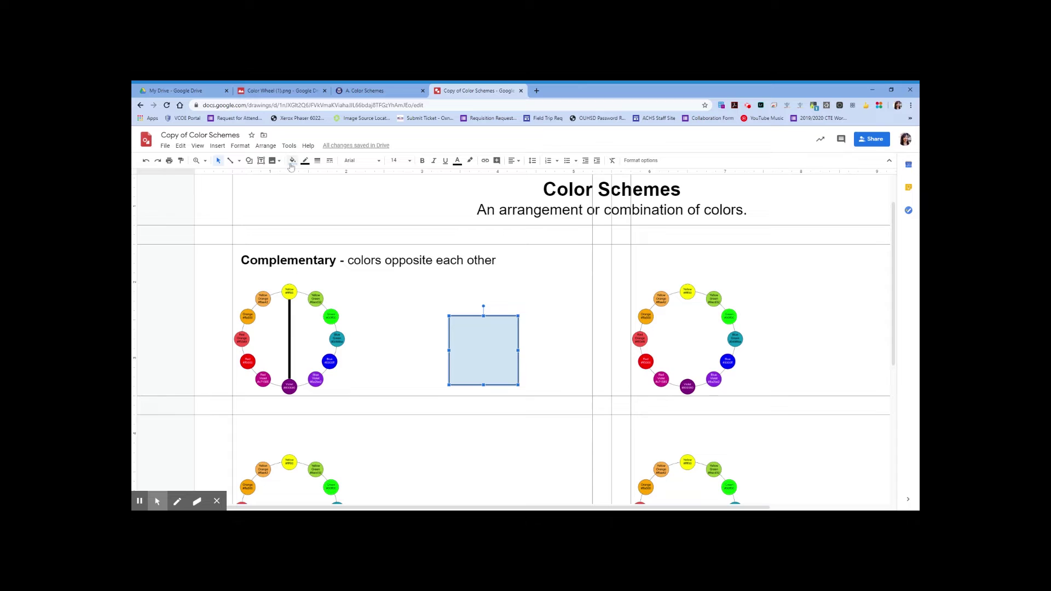
{"action": "left_click", "coordinate": [292, 160]}
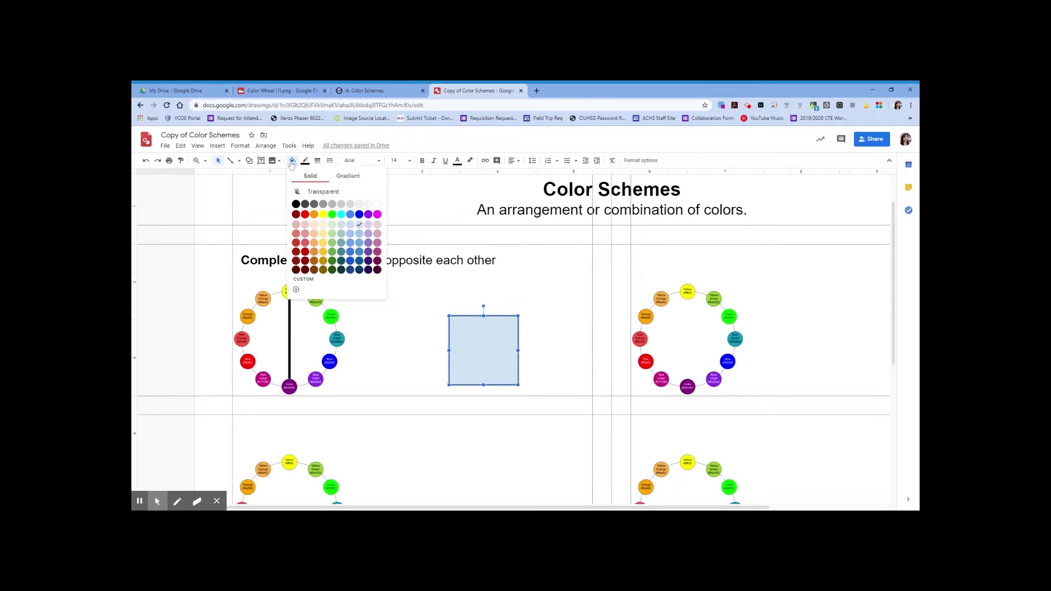
{"action": "left_click", "coordinate": [310, 192]}
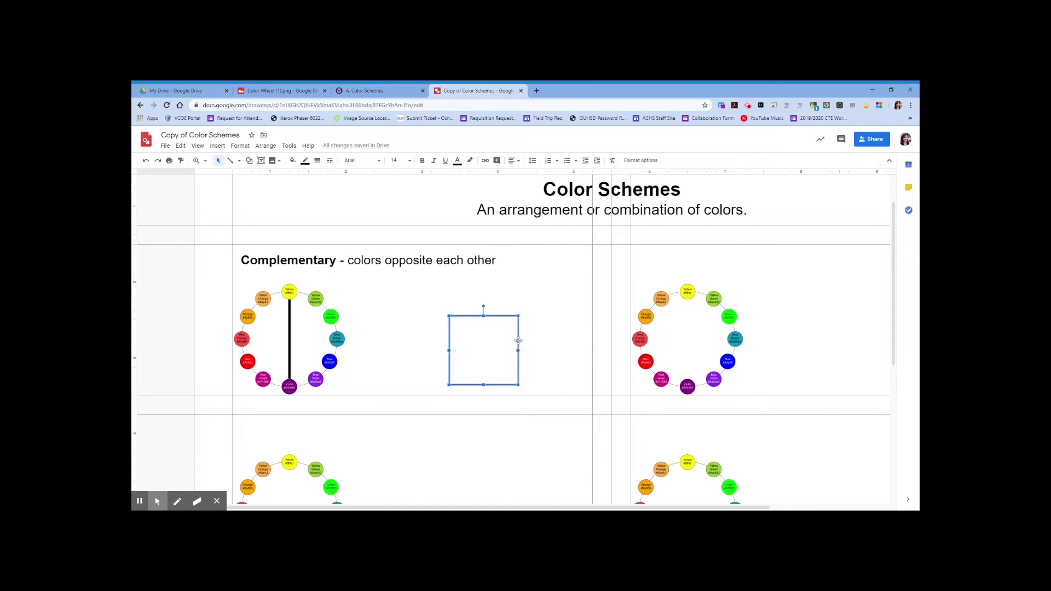
Step: Set the square's width to 1 in and align it with the right and lower guides of the Complementary cell
{"action": "left_click", "coordinate": [642, 160]}
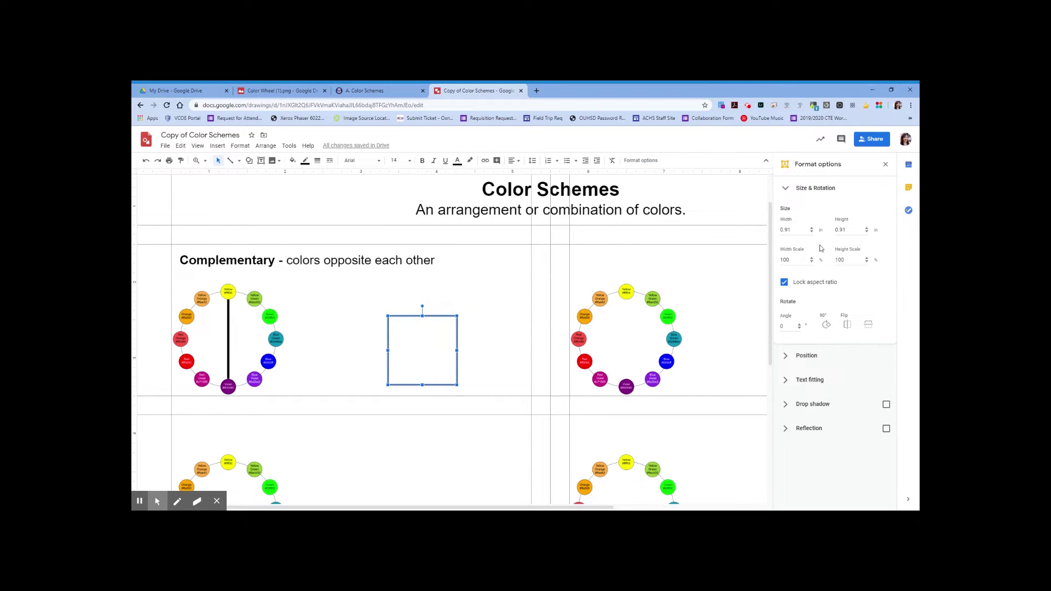
{"action": "left_click", "coordinate": [785, 229]}
{"action": "double_click", "coordinate": [784, 230]}
{"action": "type", "text": "1"}
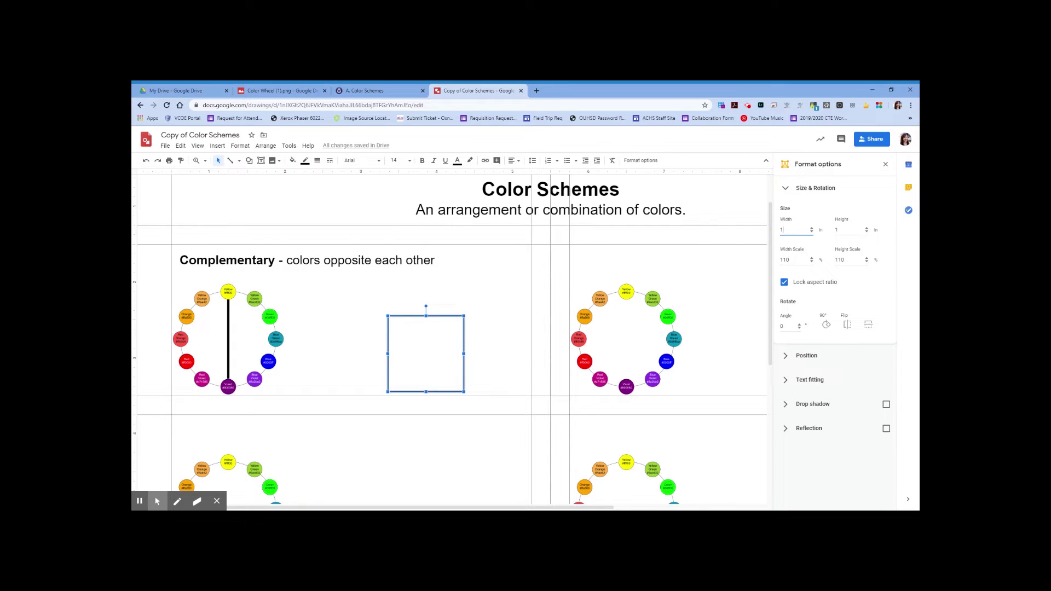
{"action": "left_click", "coordinate": [884, 165]}
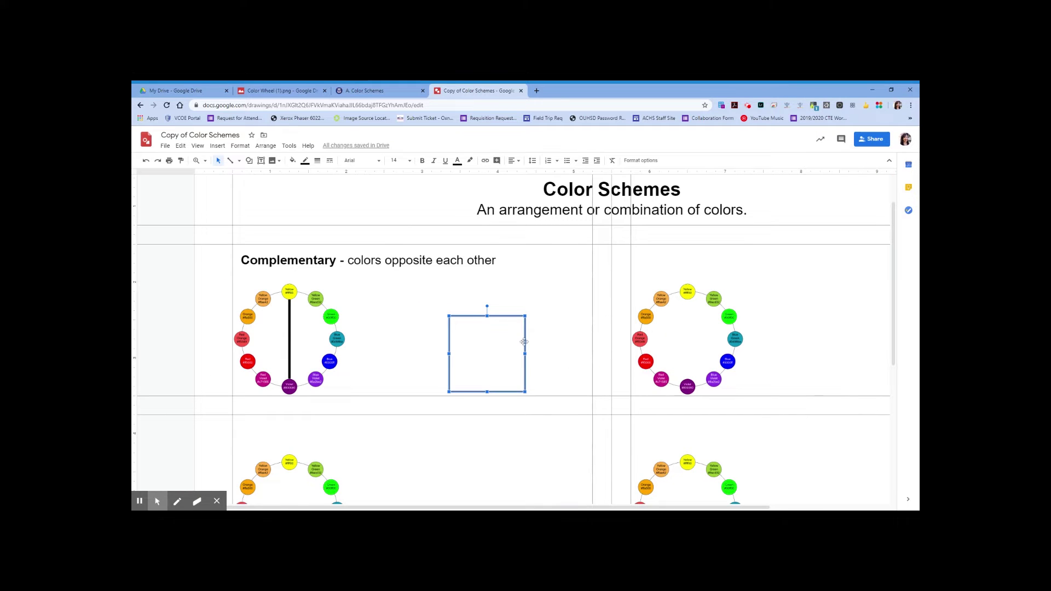
{"action": "left_click_drag", "start_coordinate": [524, 343], "coordinate": [592, 346]}
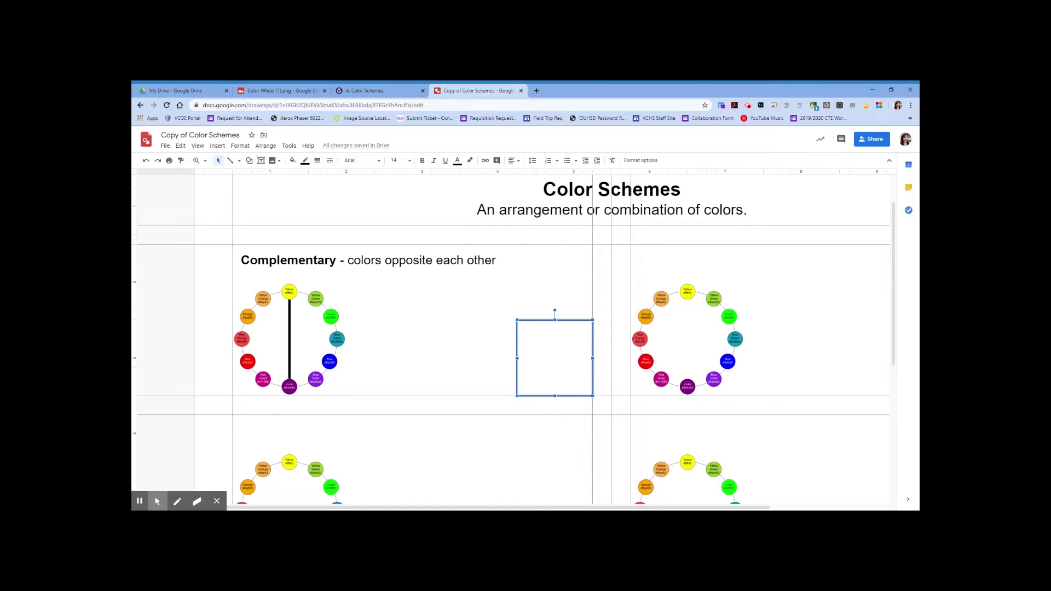
Step: Duplicate the Complementary square and place the copy directly against its left side on the same lower guide
{"action": "key", "text": "ctrl+d"}
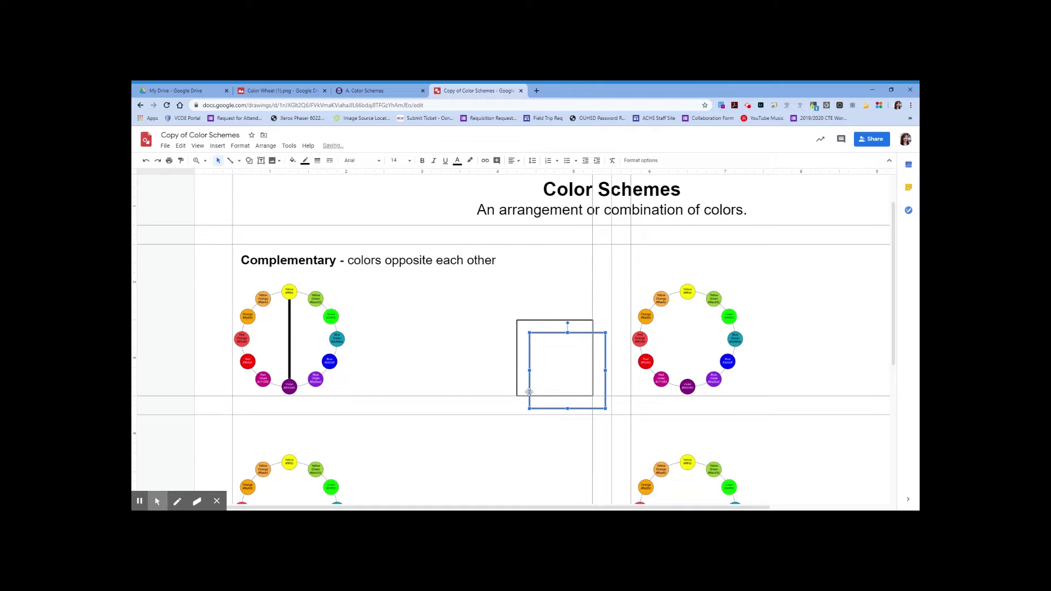
{"action": "left_click_drag", "start_coordinate": [529, 392], "coordinate": [440, 379]}
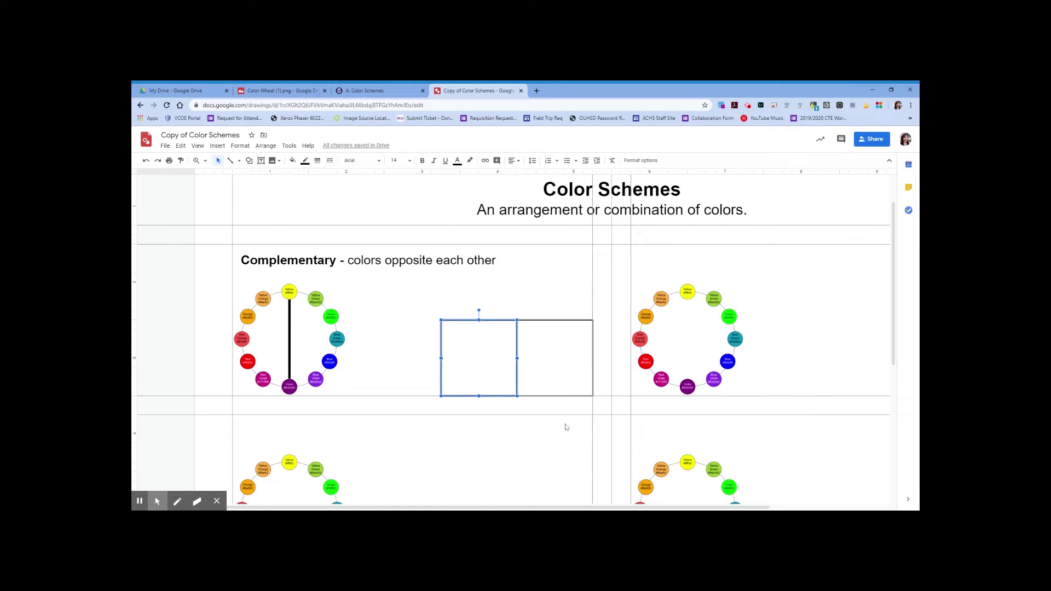
Step: Duplicate the pair of Complementary squares and align the copy with the right and lower guides of the middle-left cell
{"action": "left_click", "coordinate": [198, 160]}
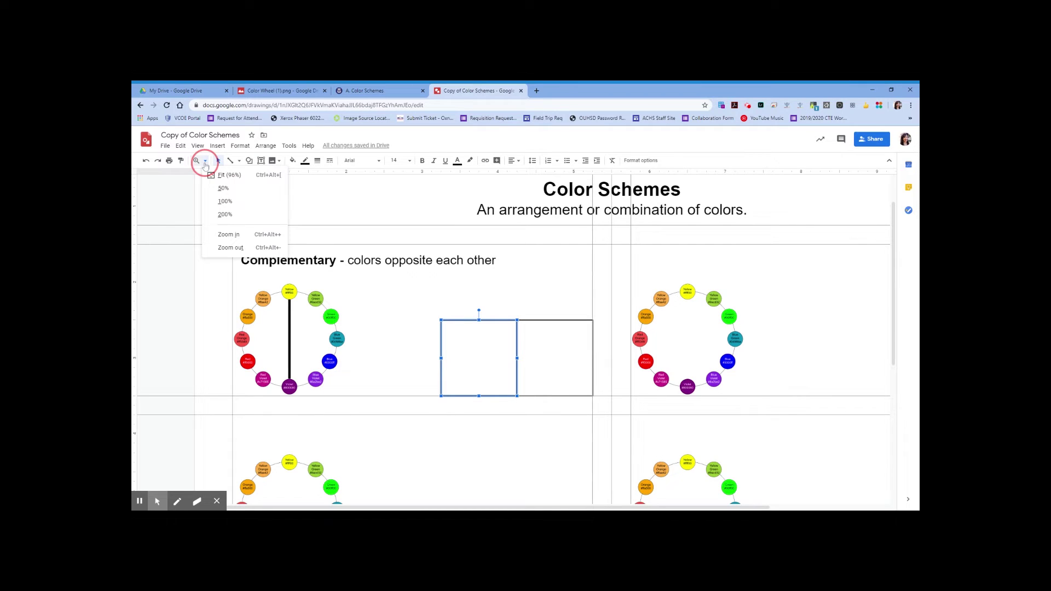
{"action": "left_click", "coordinate": [230, 176]}
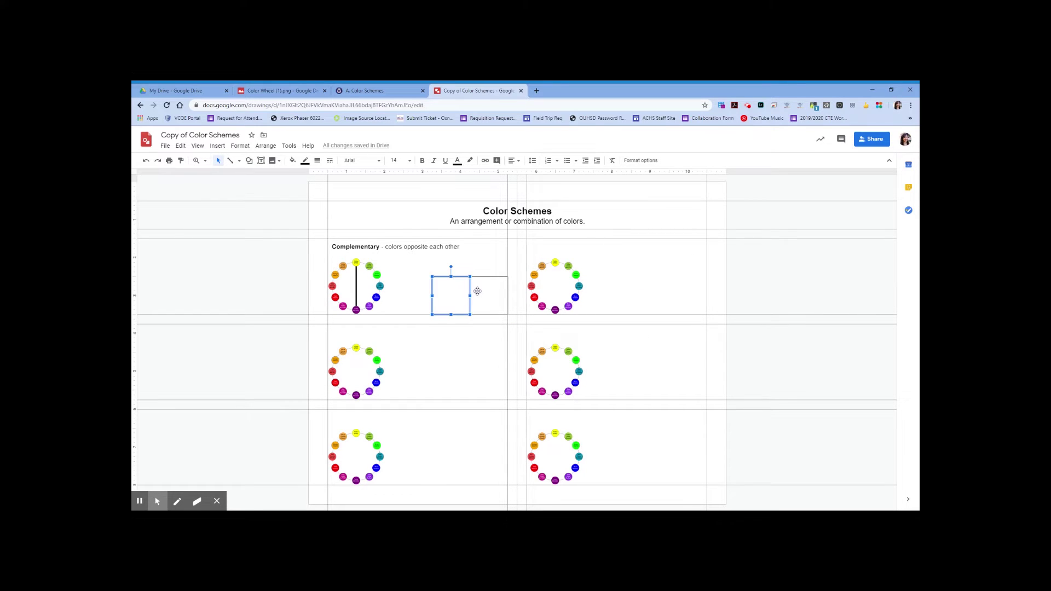
{"action": "left_click", "coordinate": [487, 277], "text": "shift"}
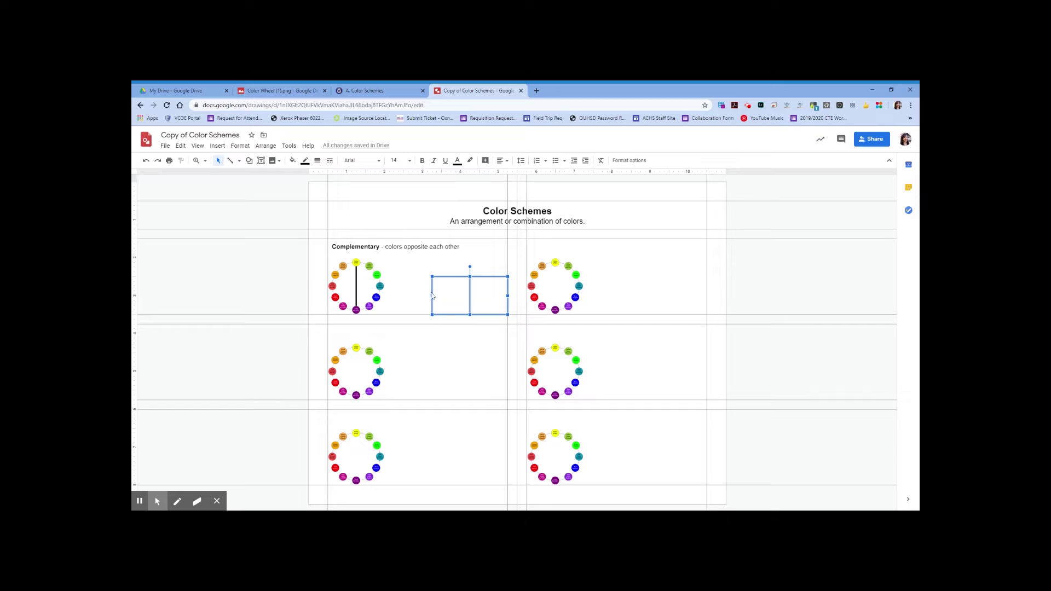
{"action": "left_click", "coordinate": [412, 294]}
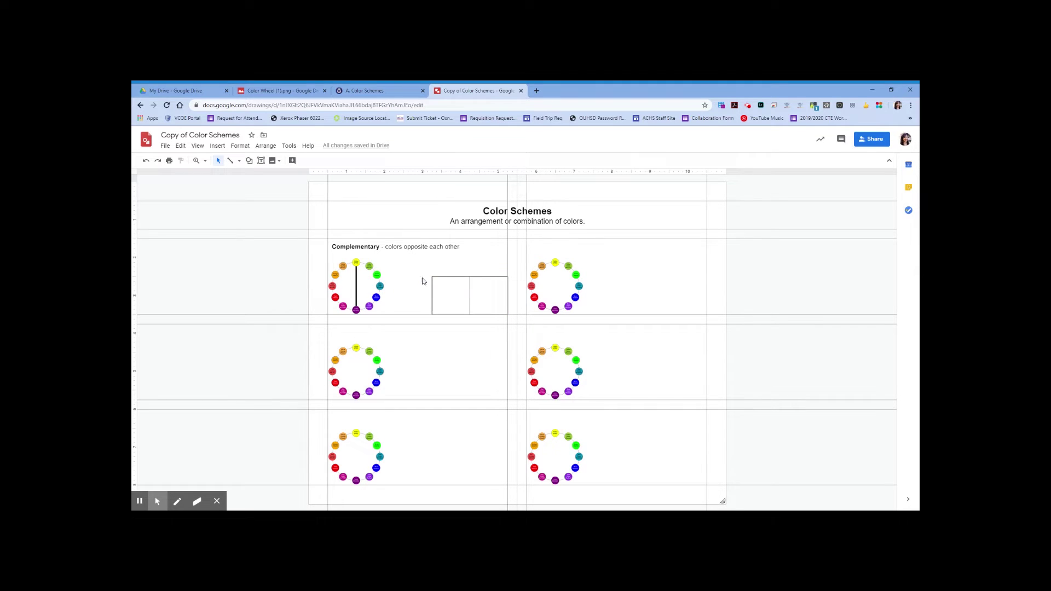
{"action": "left_click_drag", "start_coordinate": [424, 274], "coordinate": [499, 296]}
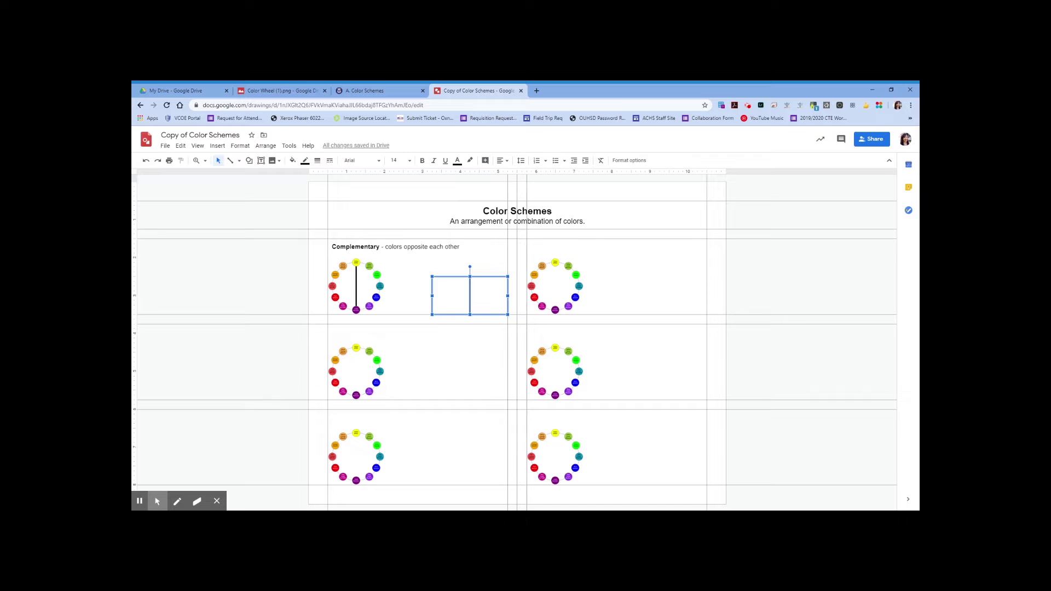
{"action": "key", "text": "ctrl+d"}
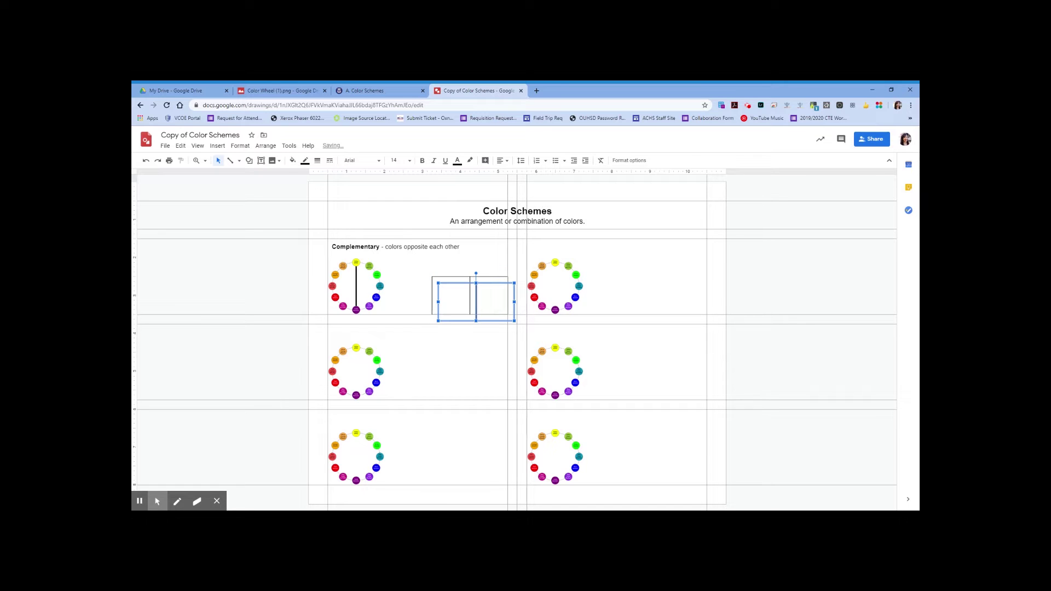
{"action": "left_click_drag", "start_coordinate": [495, 320], "coordinate": [489, 399]}
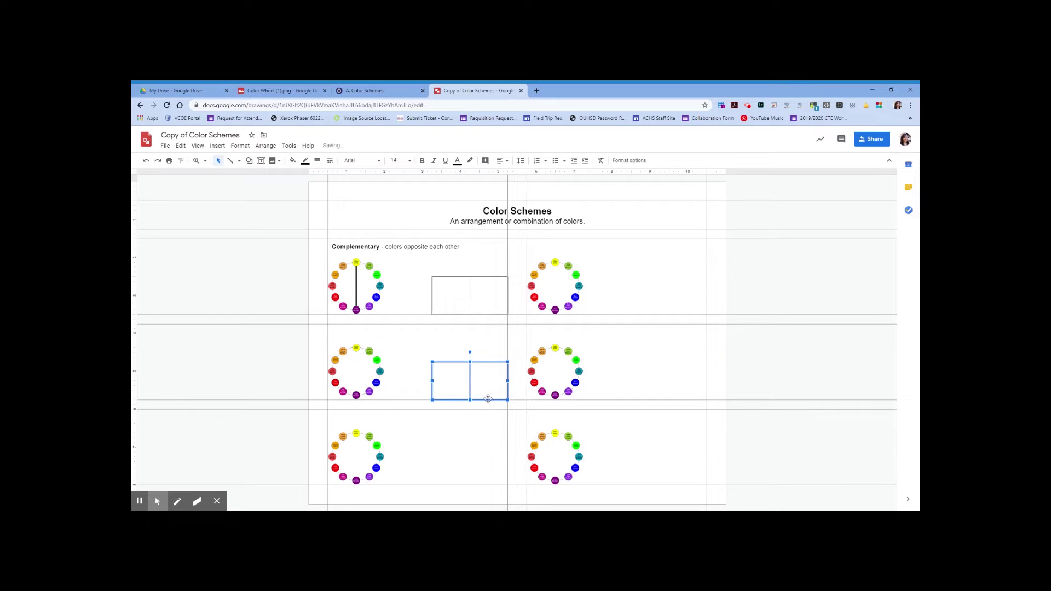
{"action": "left_click", "coordinate": [421, 388]}
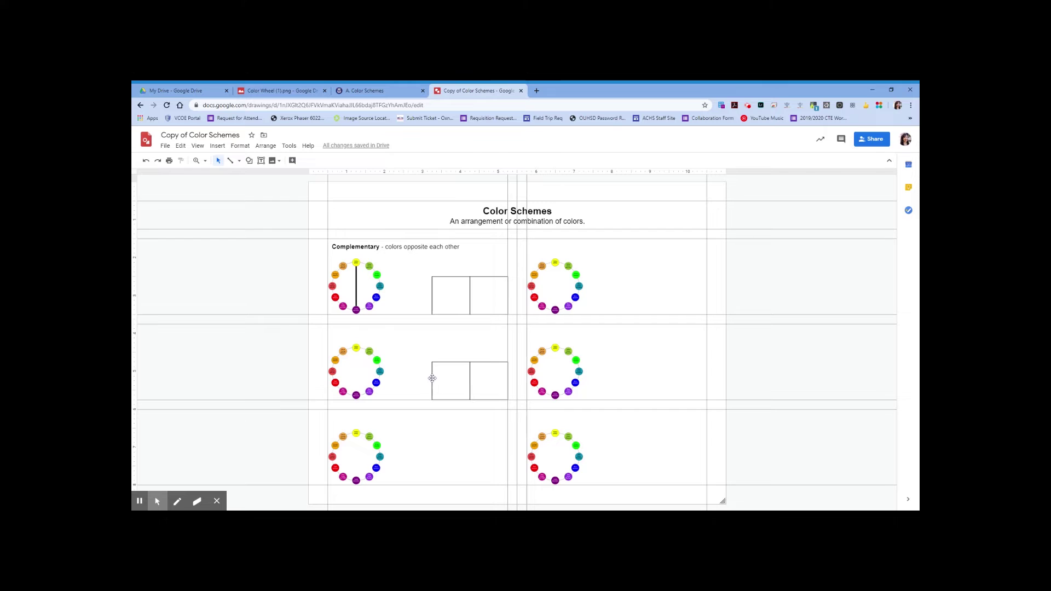
Step: Duplicate the left square in the middle-left cell and place it against the pair's left side, making a row of three
{"action": "left_click", "coordinate": [432, 378]}
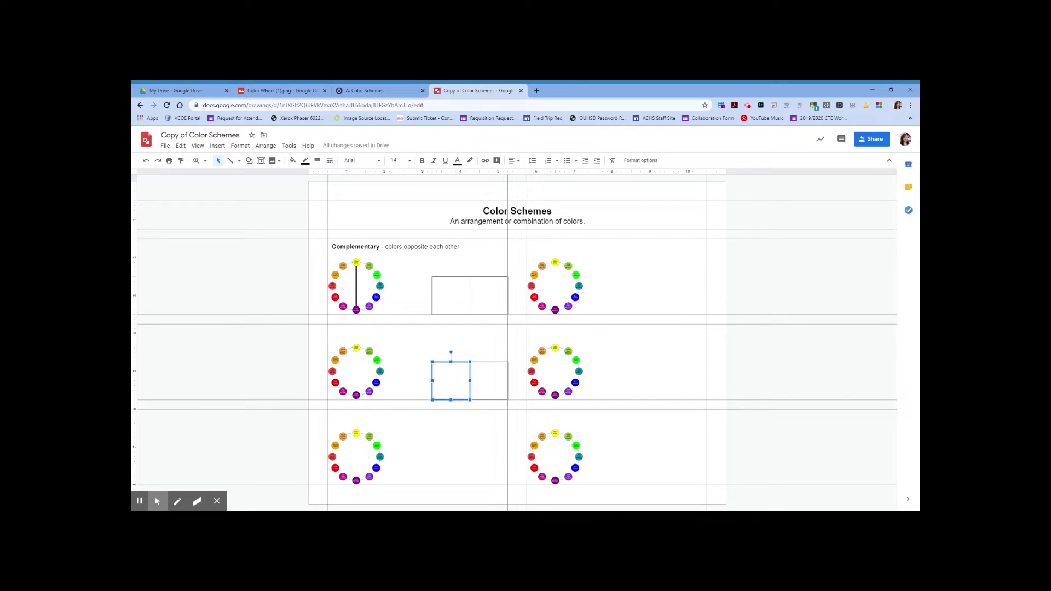
{"action": "key", "text": "ctrl+d"}
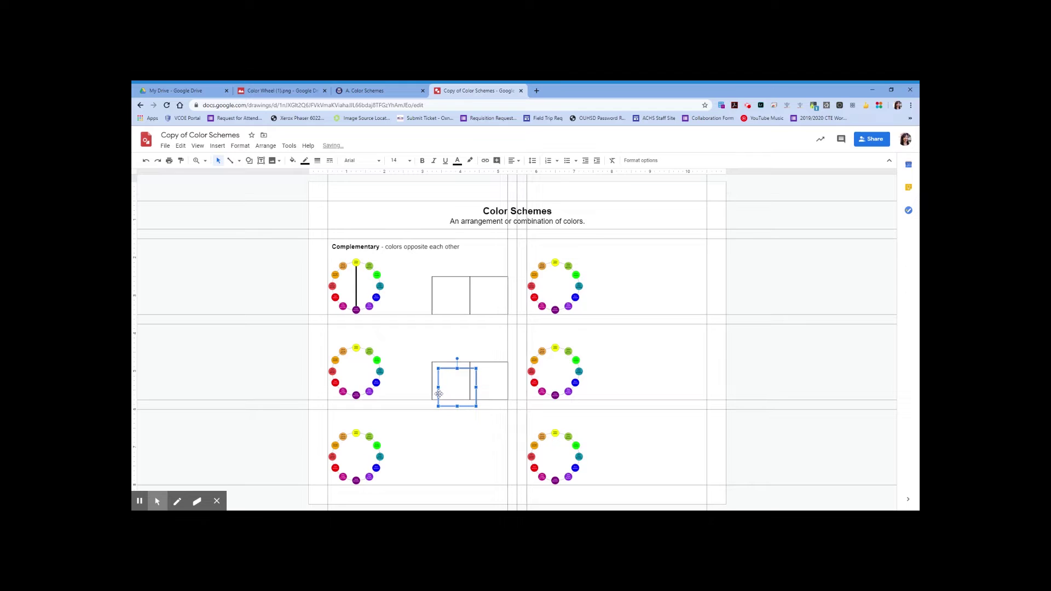
{"action": "left_click_drag", "start_coordinate": [439, 394], "coordinate": [395, 387]}
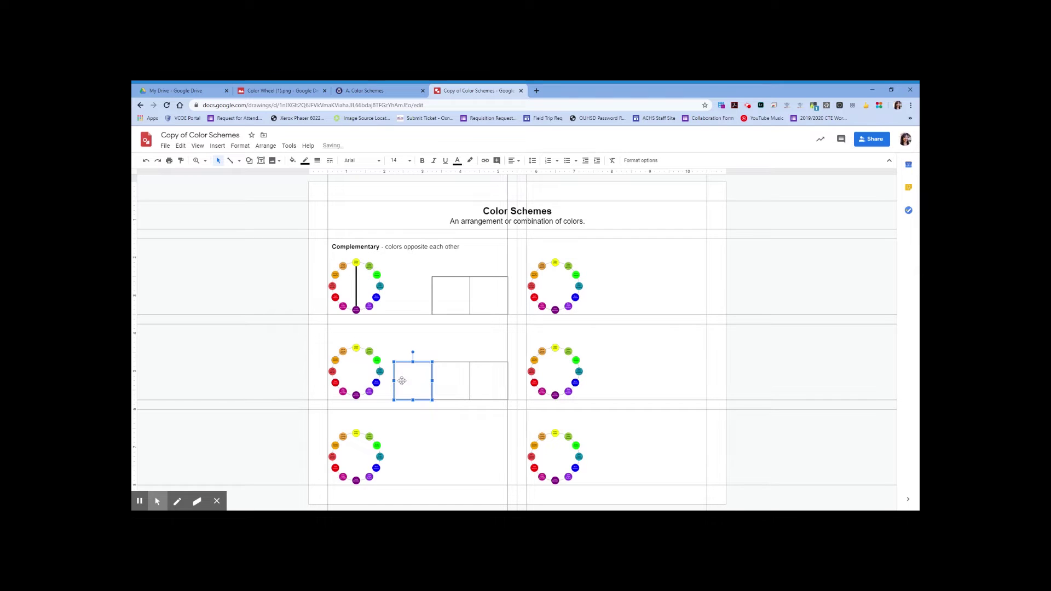
{"action": "left_click", "coordinate": [487, 441]}
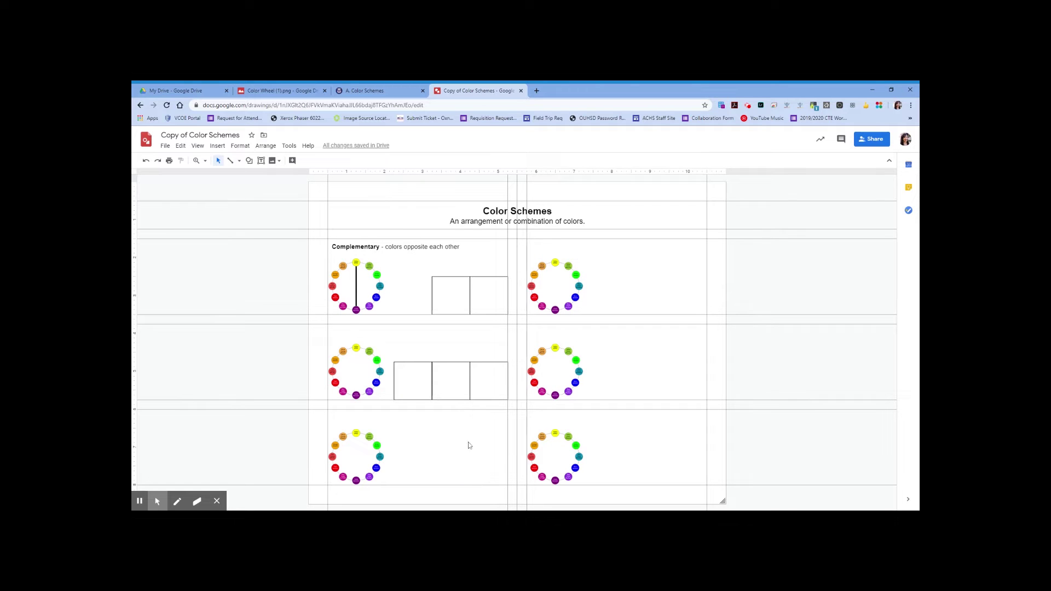
Step: Duplicate the row of three squares and align the copy with the right and lower guides of the bottom-left cell
{"action": "left_click", "coordinate": [410, 358]}
{"action": "left_click_drag", "start_coordinate": [411, 357], "coordinate": [490, 379]}
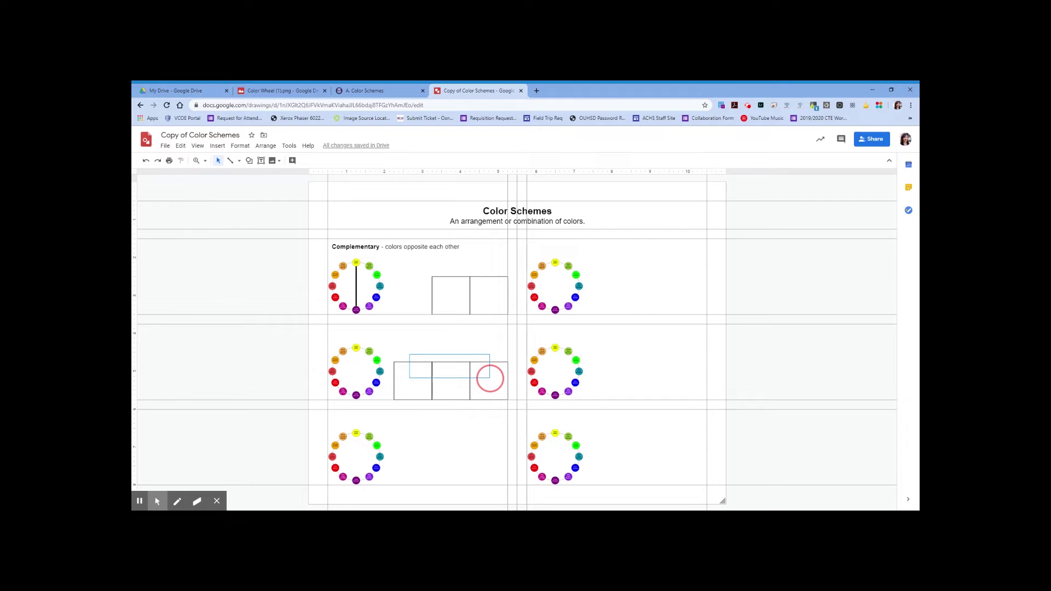
{"action": "left_click_drag", "start_coordinate": [490, 379], "coordinate": [490, 378]}
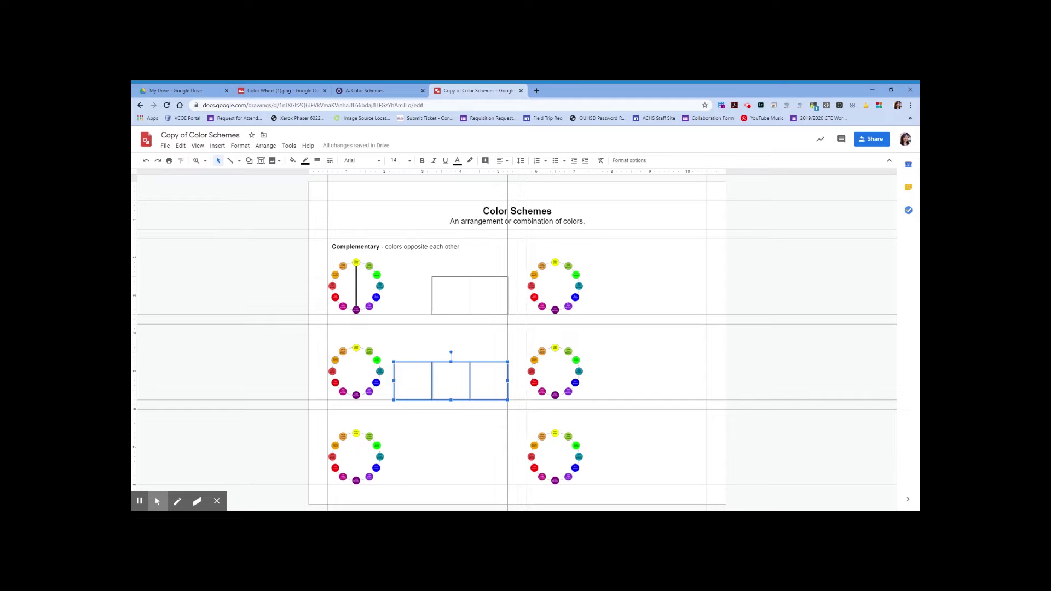
{"action": "key", "text": "ctrl+d"}
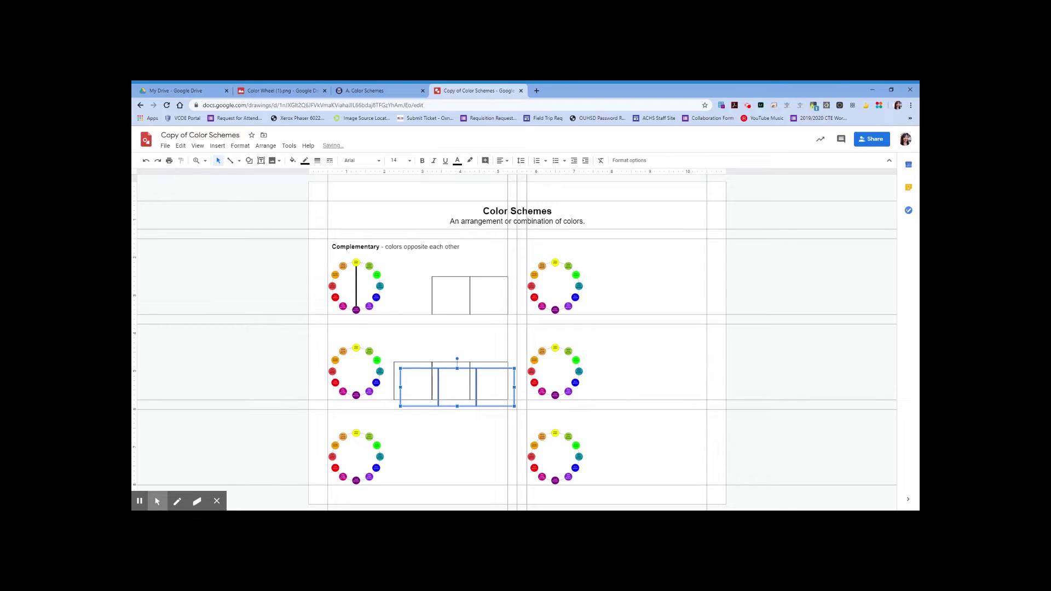
{"action": "left_click_drag", "start_coordinate": [477, 406], "coordinate": [473, 485]}
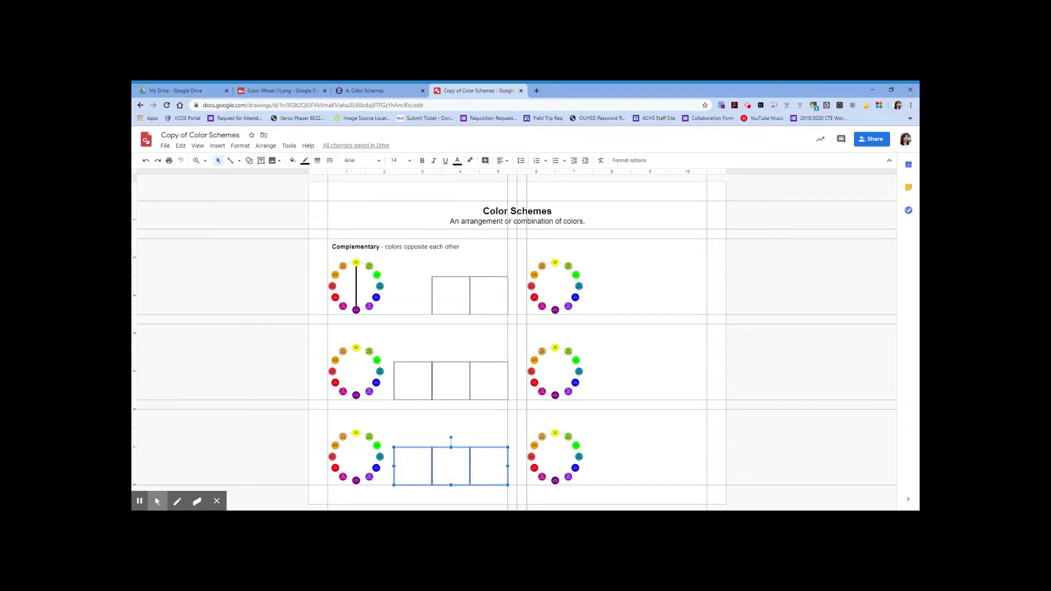
Step: Paste two more rows of three squares and align them with the guides of the top-right and bottom-right cells
{"action": "key", "text": "ctrl+v"}
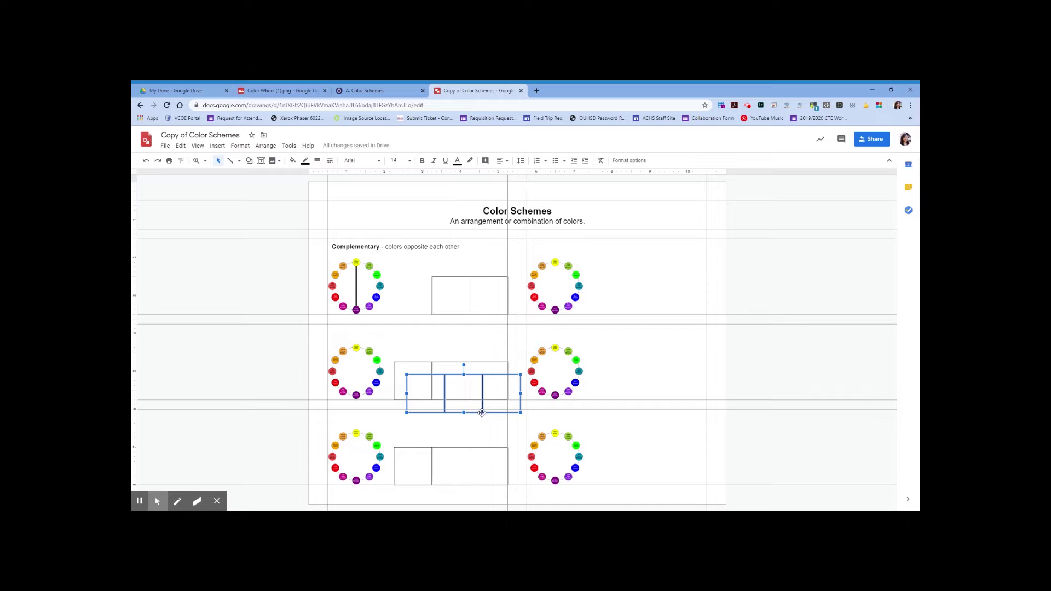
{"action": "left_click_drag", "start_coordinate": [481, 412], "coordinate": [667, 314]}
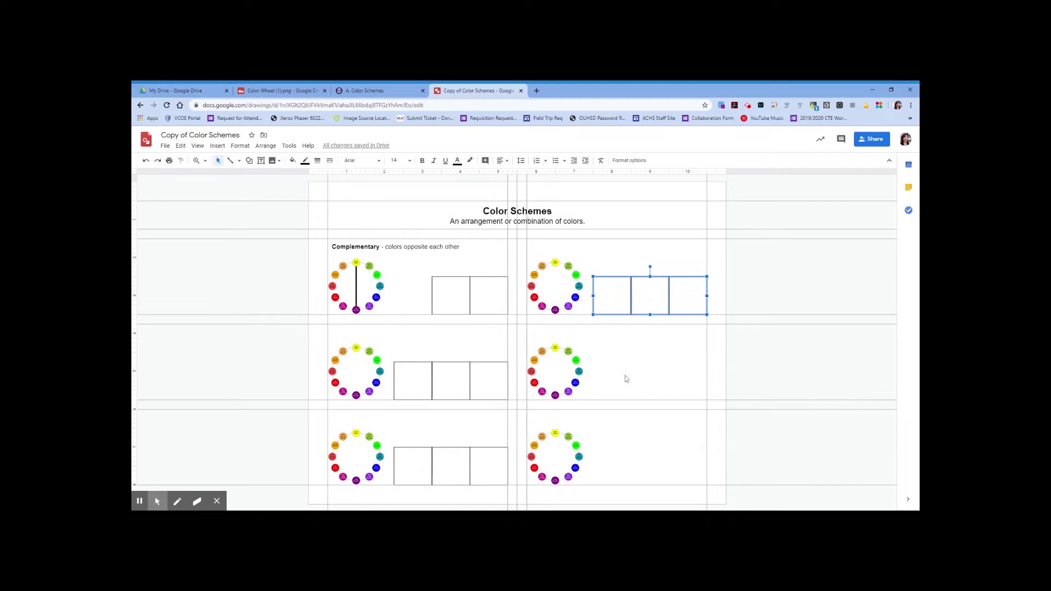
{"action": "key", "text": "ctrl+v"}
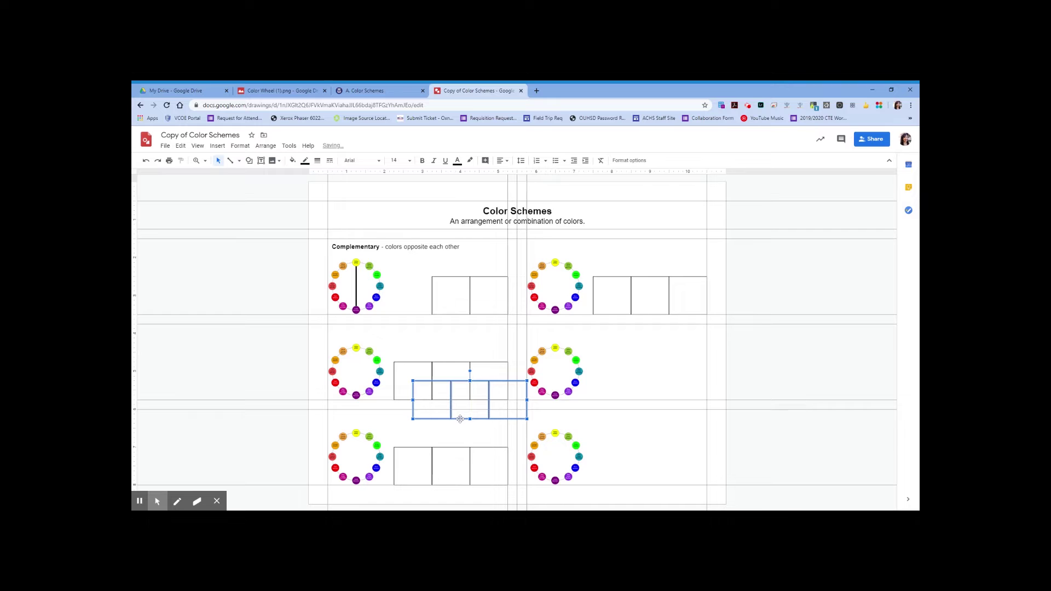
{"action": "left_click_drag", "start_coordinate": [459, 418], "coordinate": [640, 484]}
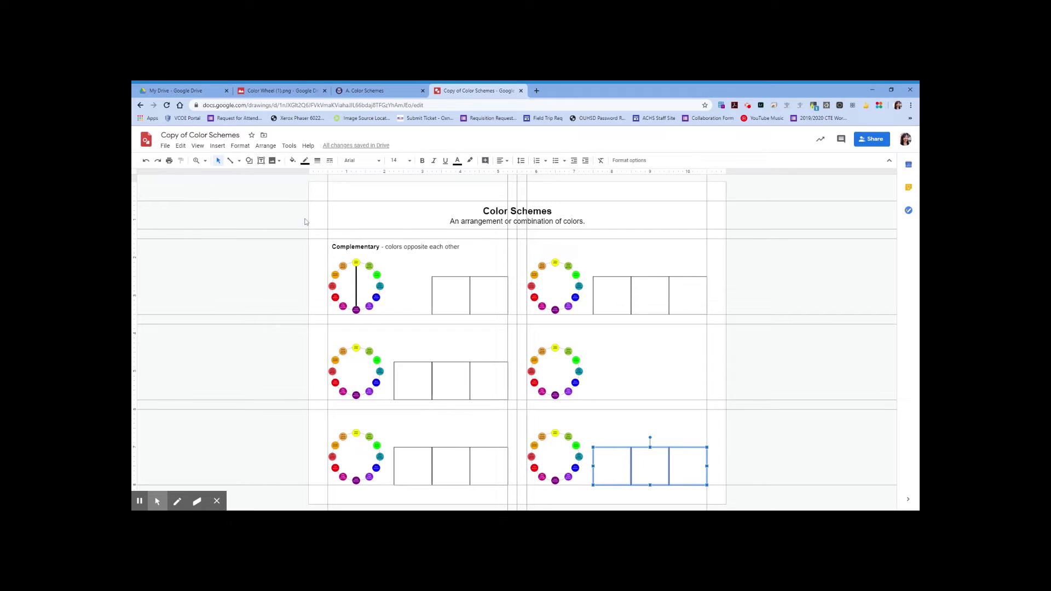
Step: Check the Color Wheel reference image and fill the left Complementary square with solid yellow
{"action": "left_click", "coordinate": [196, 160]}
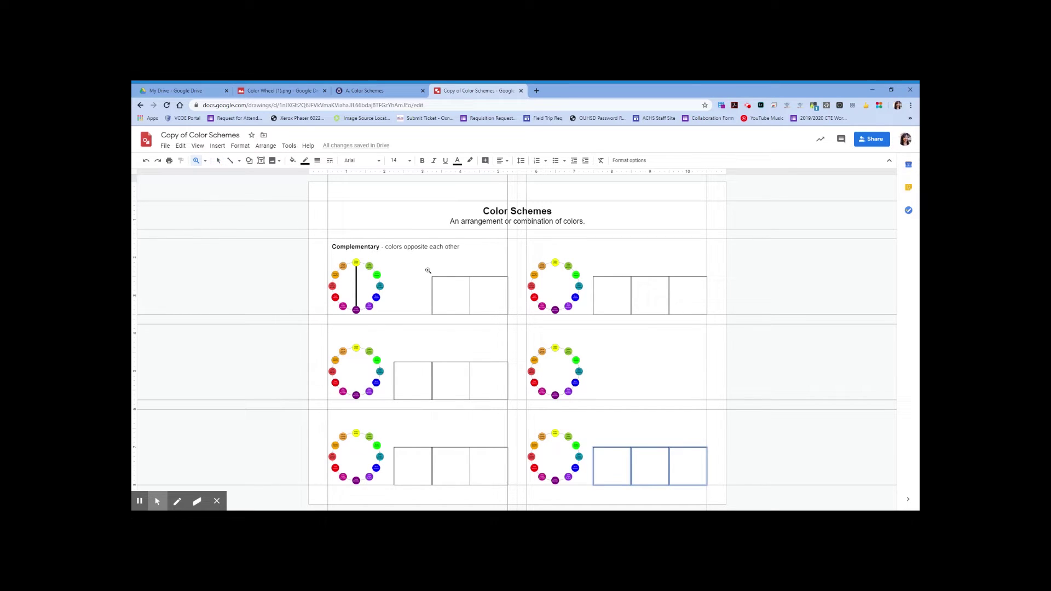
{"action": "left_click", "coordinate": [424, 279]}
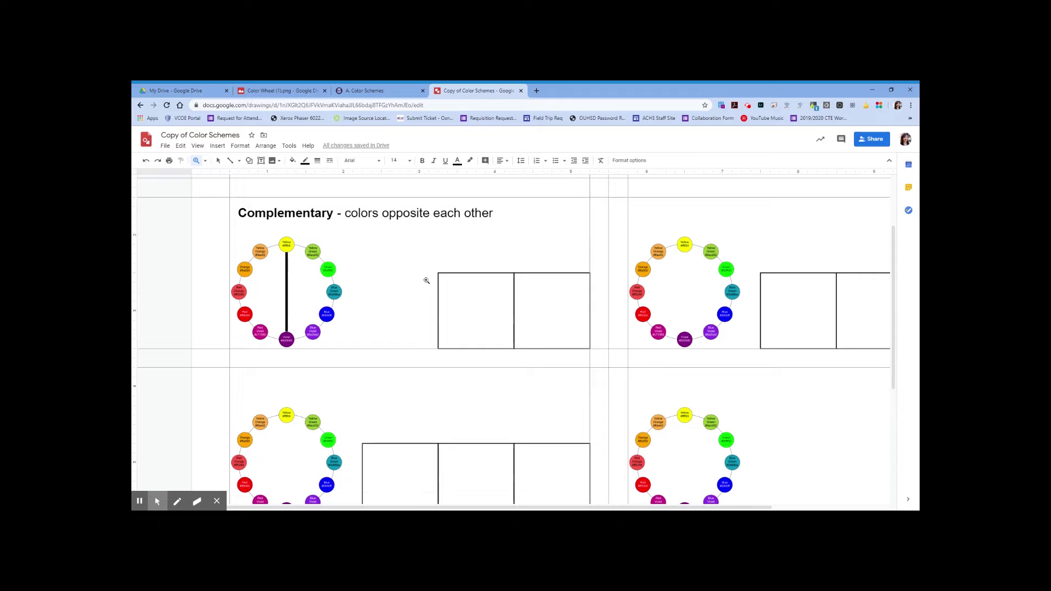
{"action": "scroll", "coordinate": [426, 281], "scroll_direction": "up", "scroll_amount": 1}
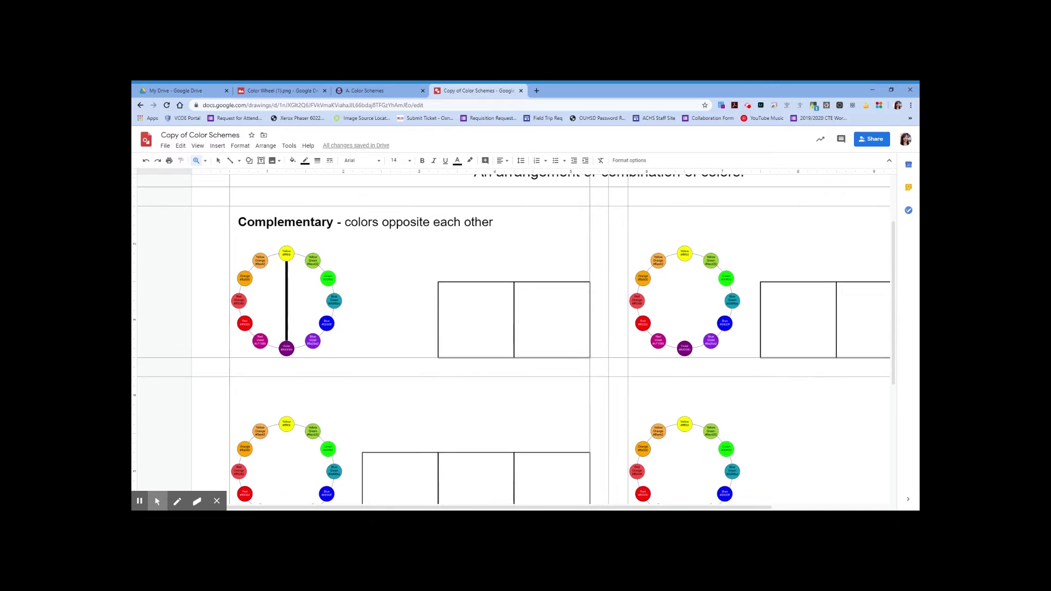
{"action": "left_click", "coordinate": [219, 161]}
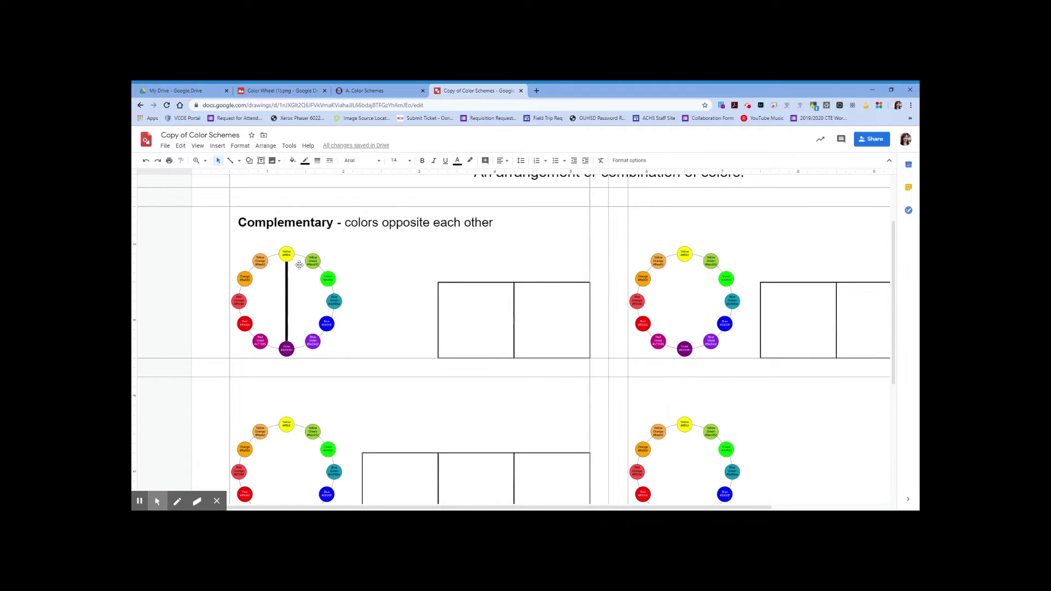
{"action": "left_click", "coordinate": [281, 91]}
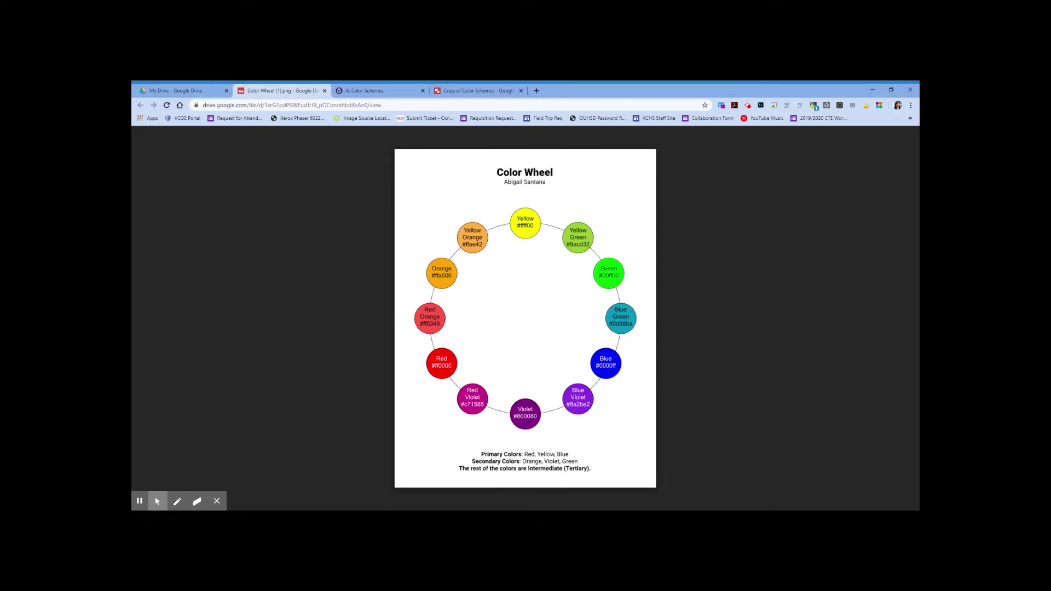
{"action": "left_click", "coordinate": [486, 86]}
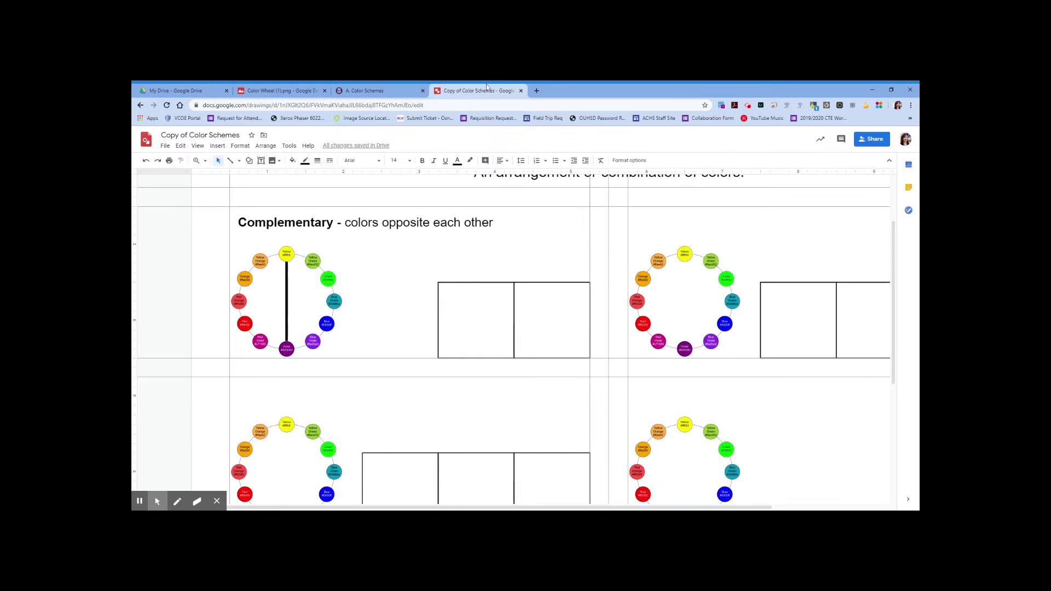
{"action": "left_click", "coordinate": [466, 313]}
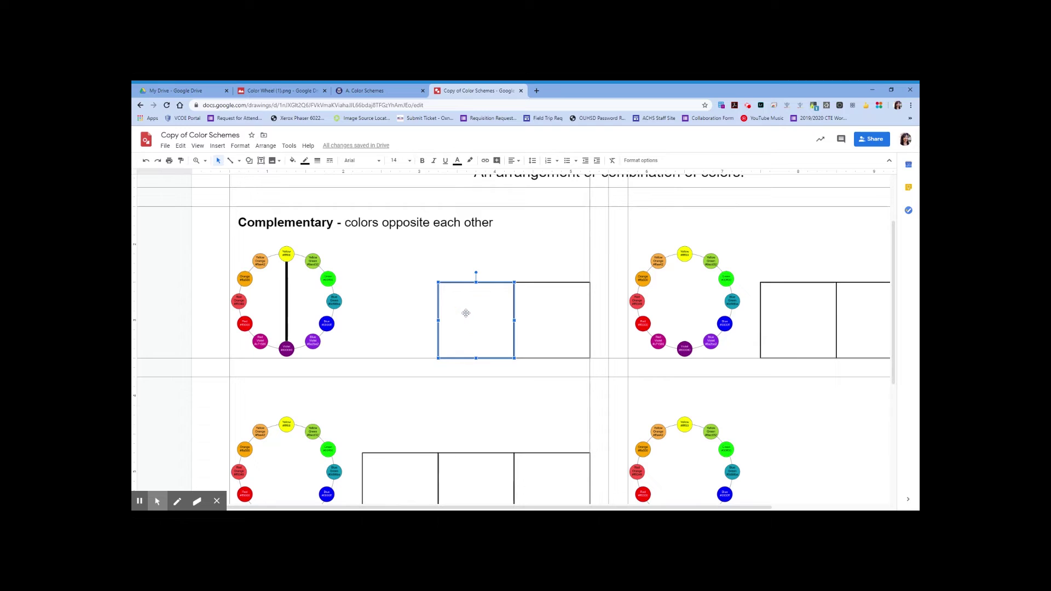
{"action": "left_click", "coordinate": [293, 162]}
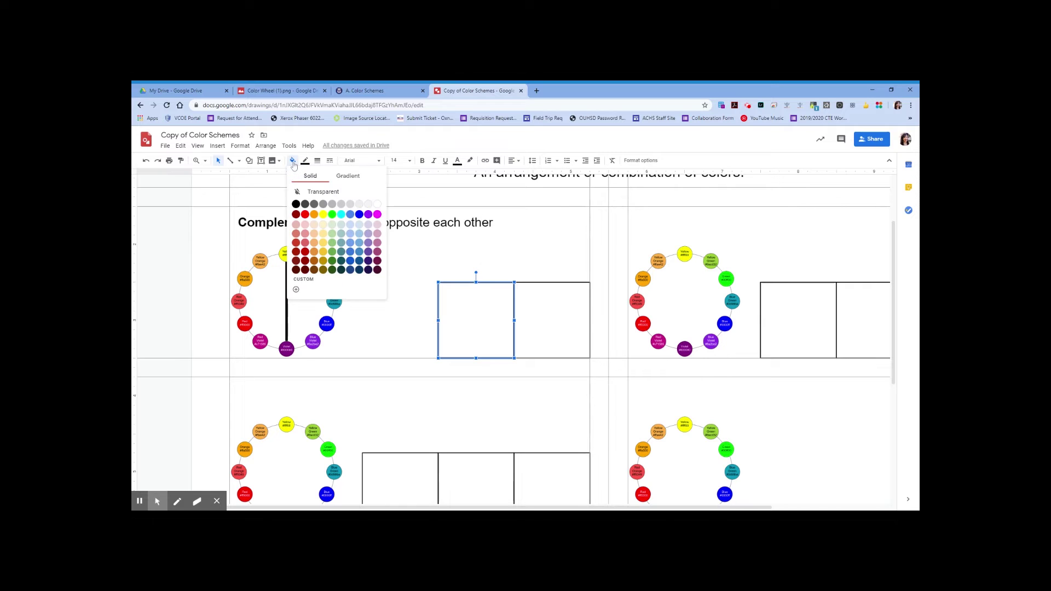
{"action": "left_click", "coordinate": [323, 215]}
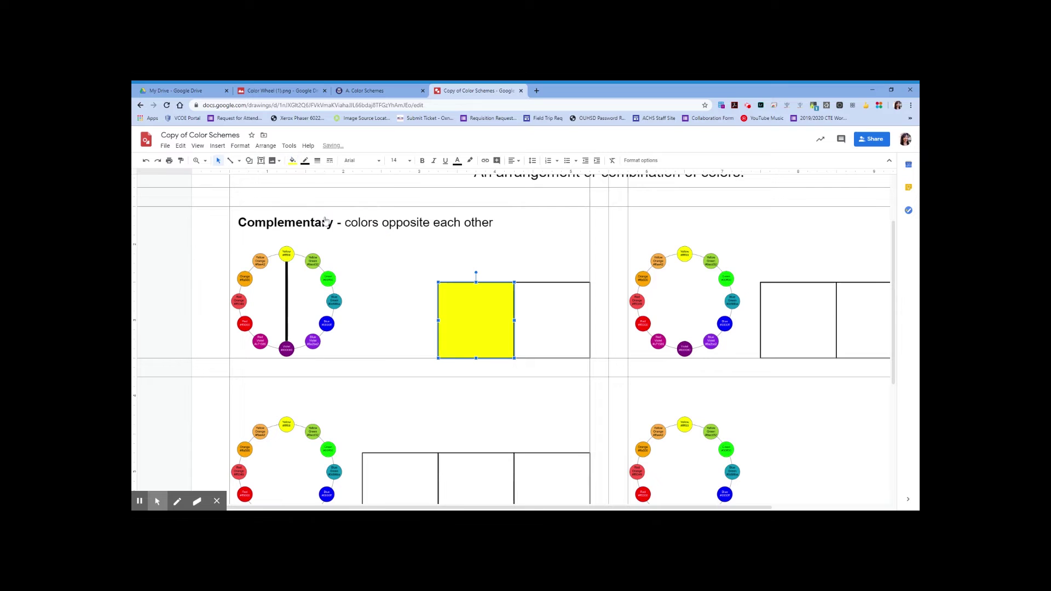
Step: Set the yellow square's custom fill color to hex #ffff00
{"action": "left_click", "coordinate": [293, 160]}
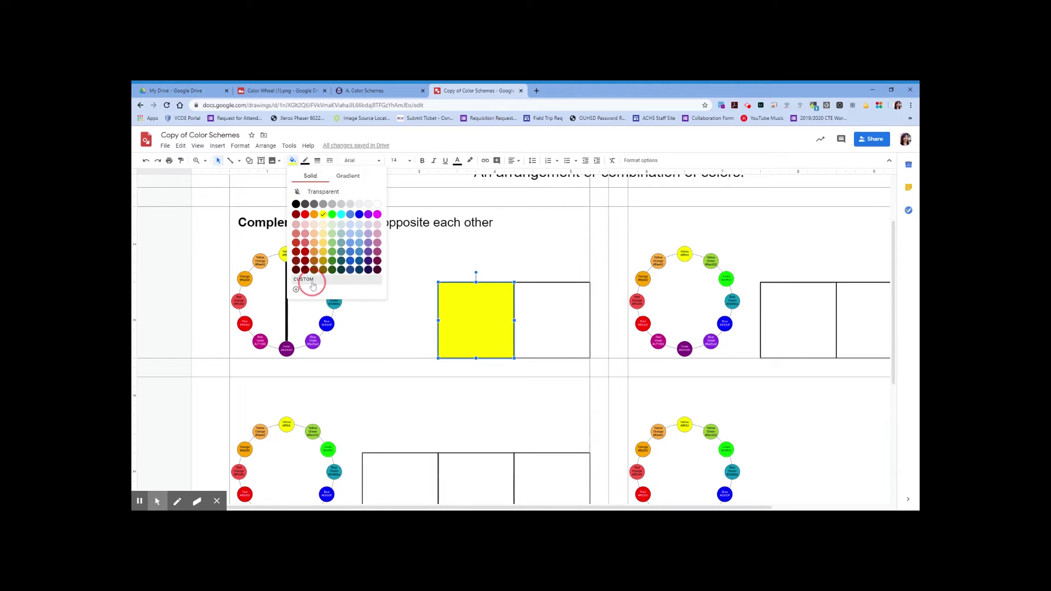
{"action": "left_click", "coordinate": [296, 289]}
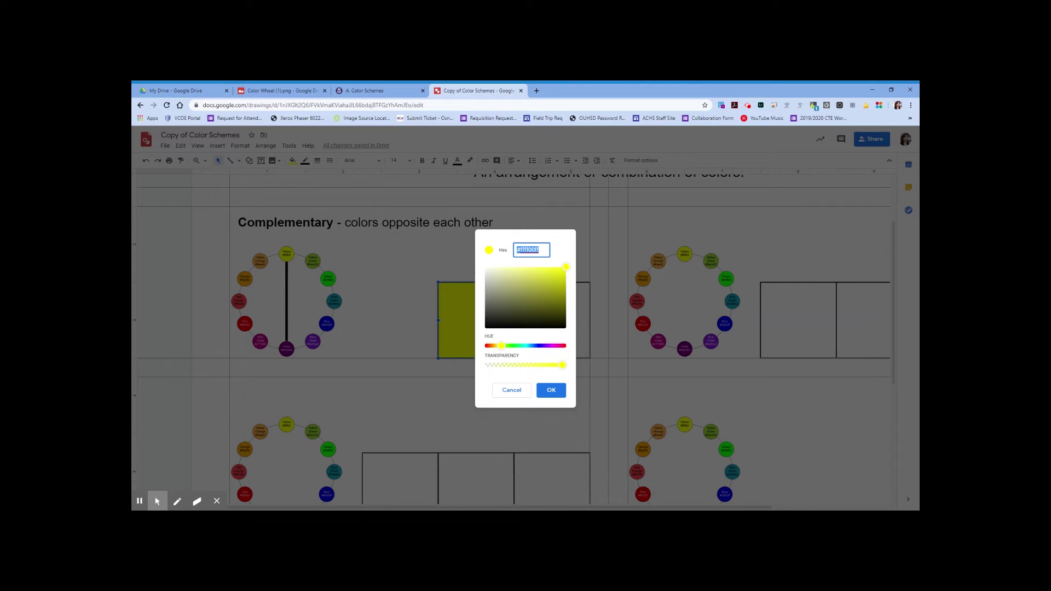
{"action": "left_click", "coordinate": [540, 250]}
{"action": "key", "text": "BackSpace"}
{"action": "key", "text": "BackSpace"}
{"action": "key", "text": "Return"}
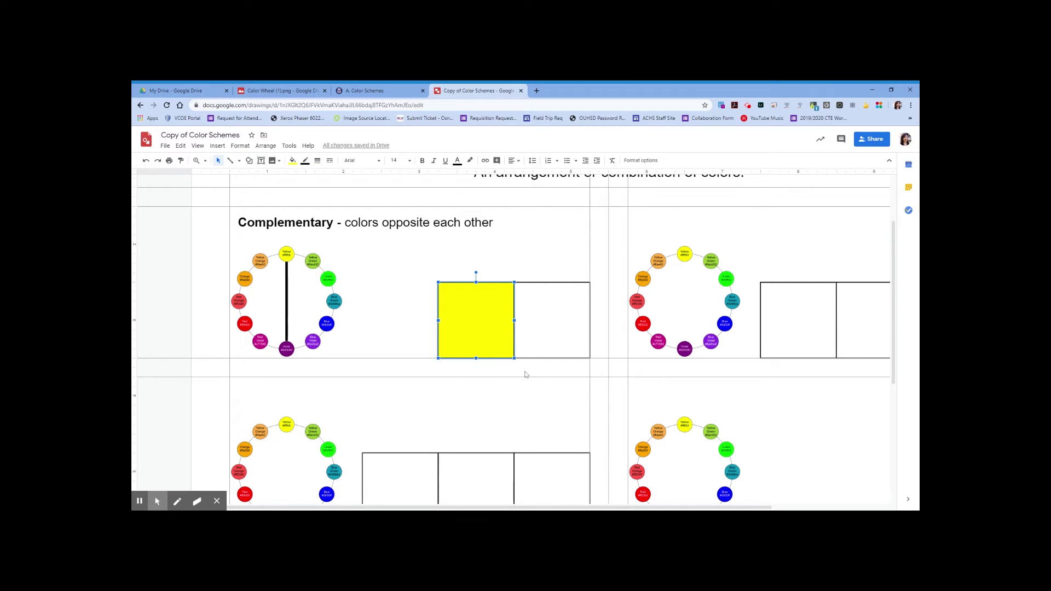
Step: Check the Color Wheel reference image and fill the right Complementary square with the custom violet color #800080
{"action": "left_click", "coordinate": [551, 315]}
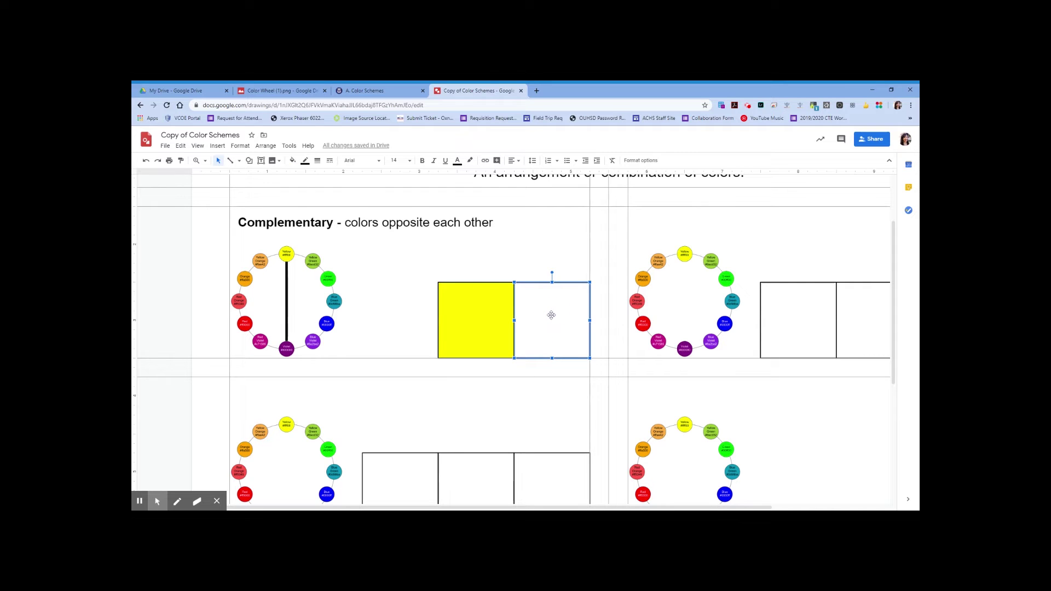
{"action": "left_click", "coordinate": [271, 91]}
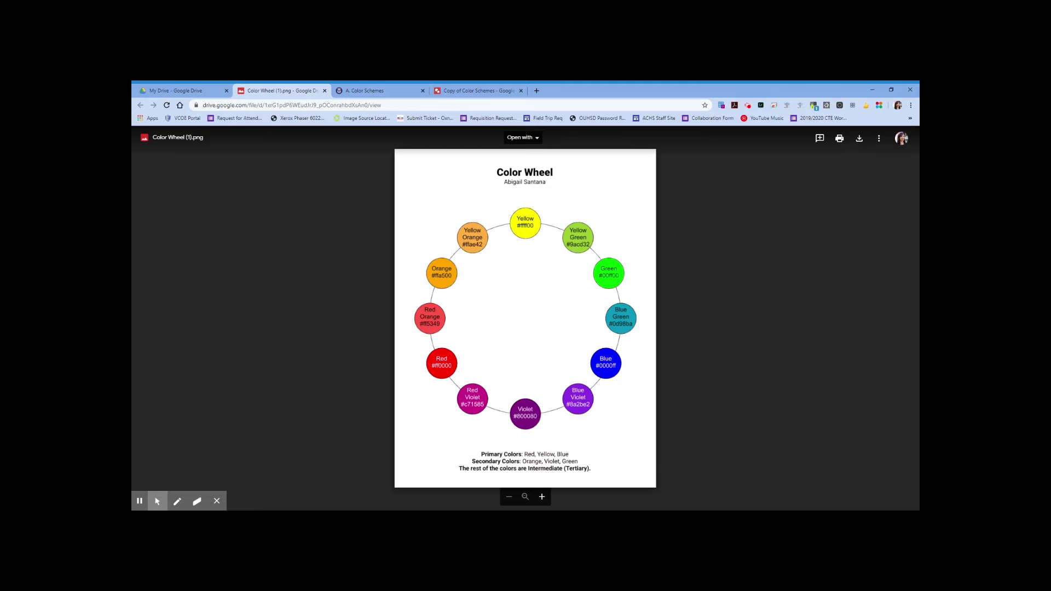
{"action": "left_click", "coordinate": [472, 91]}
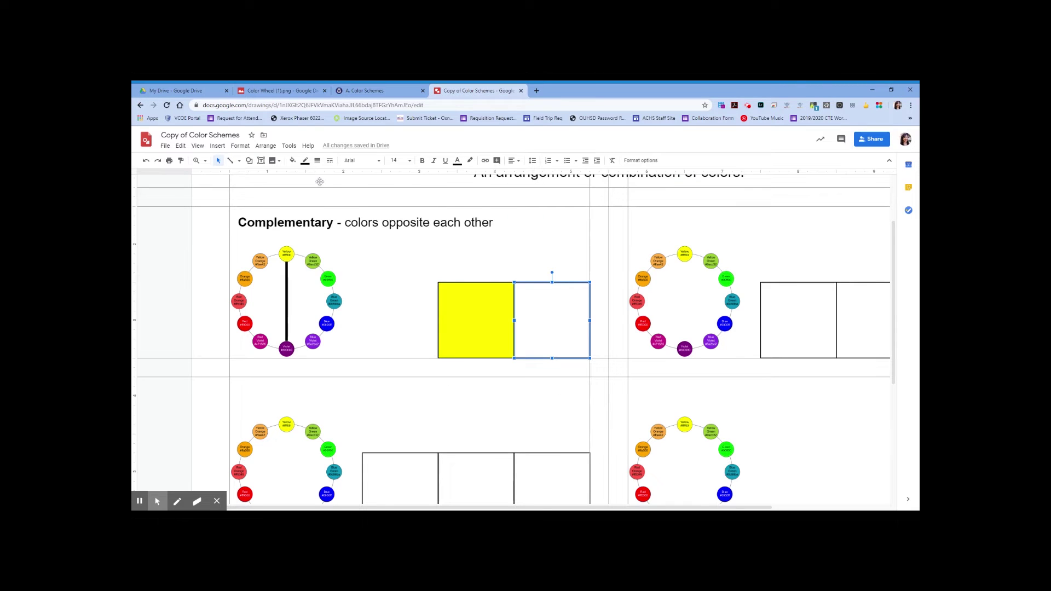
{"action": "left_click", "coordinate": [293, 160]}
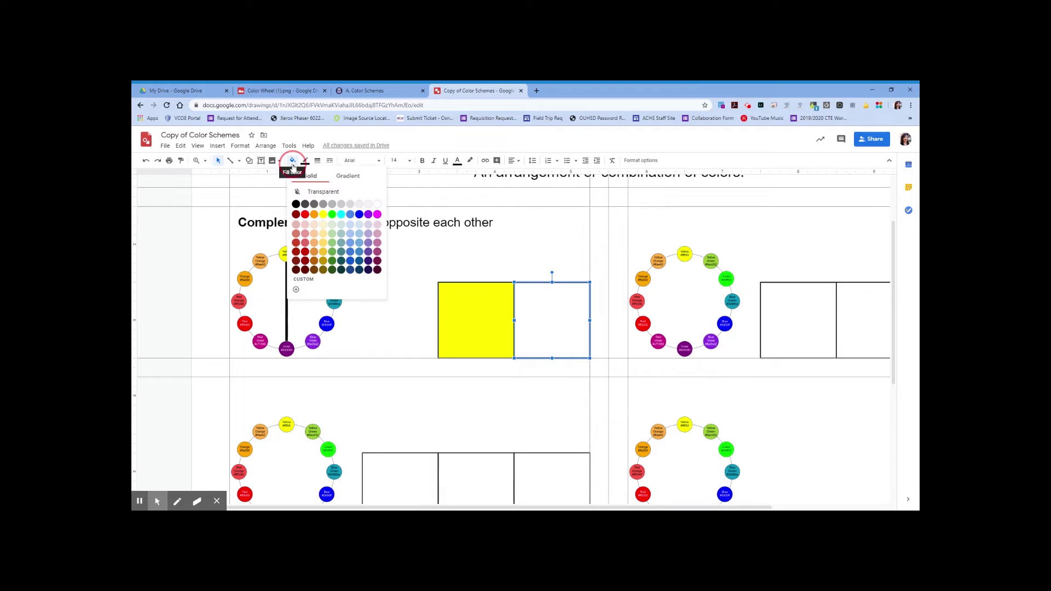
{"action": "left_click", "coordinate": [306, 284]}
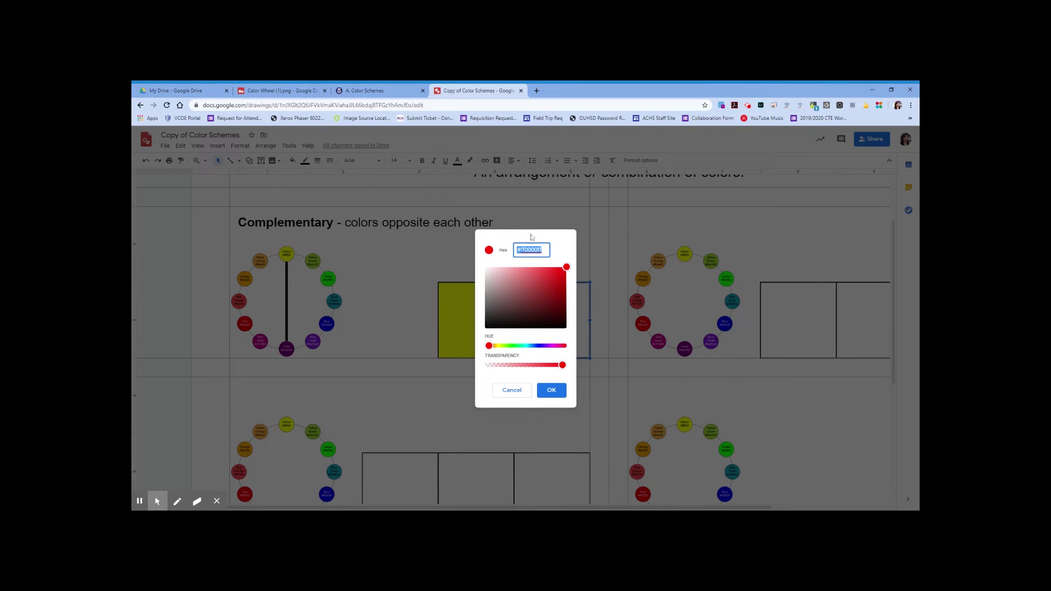
{"action": "type", "text": "800080"}
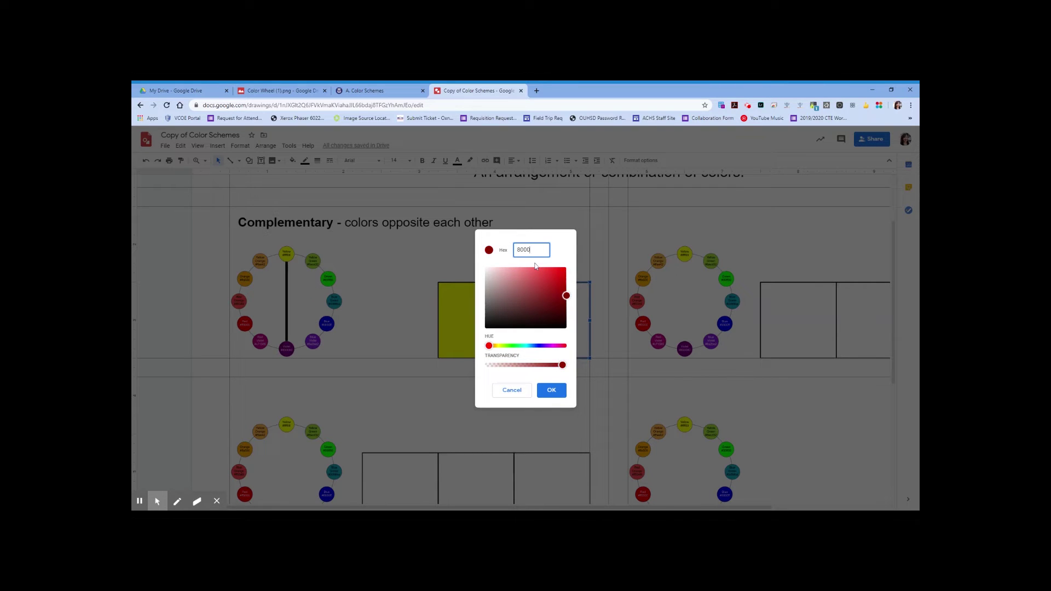
{"action": "left_click", "coordinate": [551, 390]}
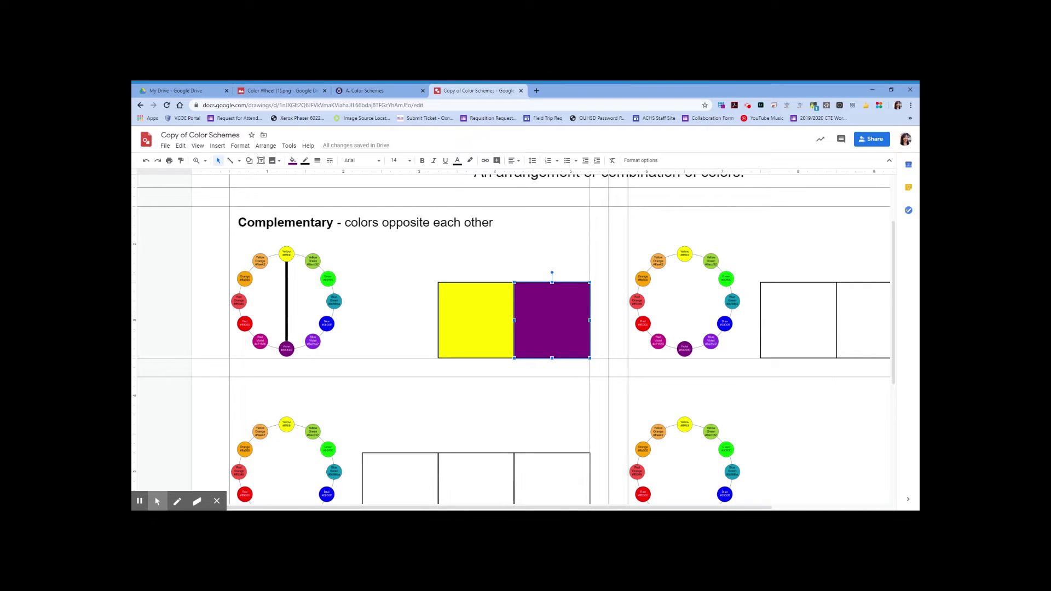
Step: Duplicate the Complementary heading text box and align the copy with the upper guide of the cell below
{"action": "scroll", "coordinate": [512, 339], "scroll_direction": "down", "scroll_amount": 1}
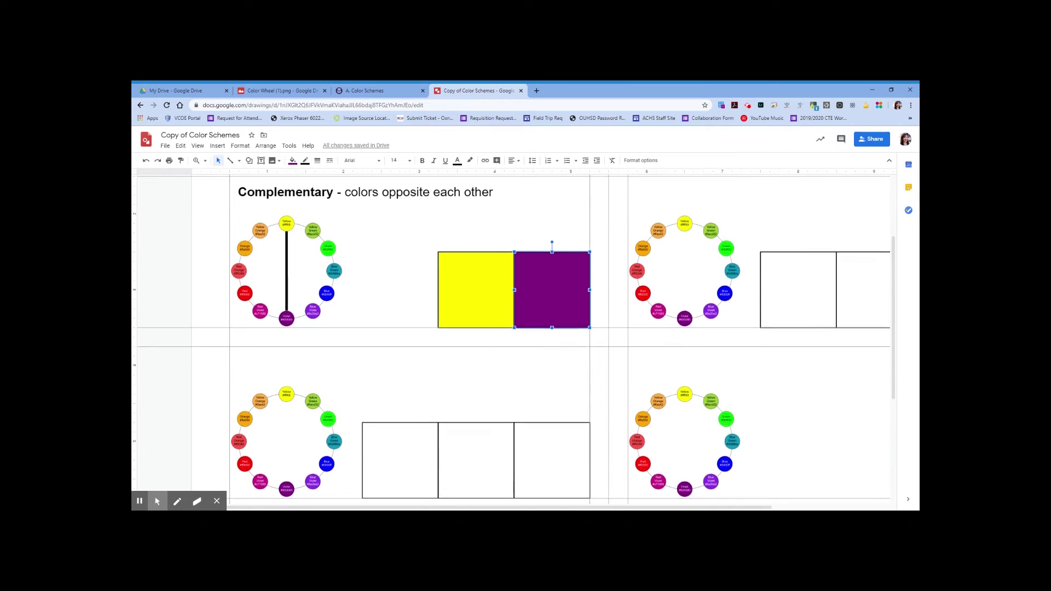
{"action": "left_click", "coordinate": [356, 204]}
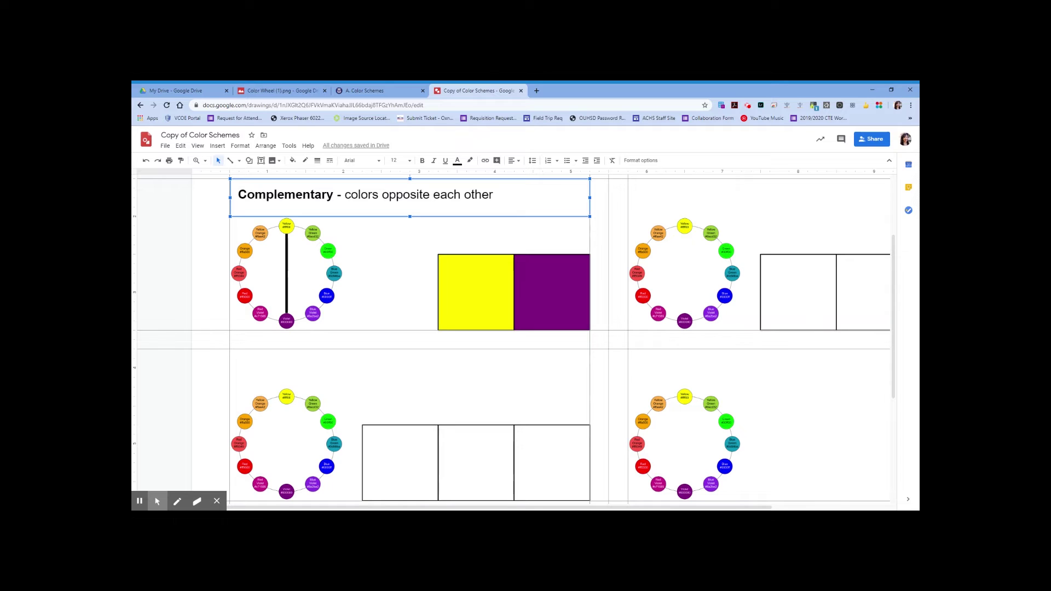
{"action": "key", "text": "ctrl+d"}
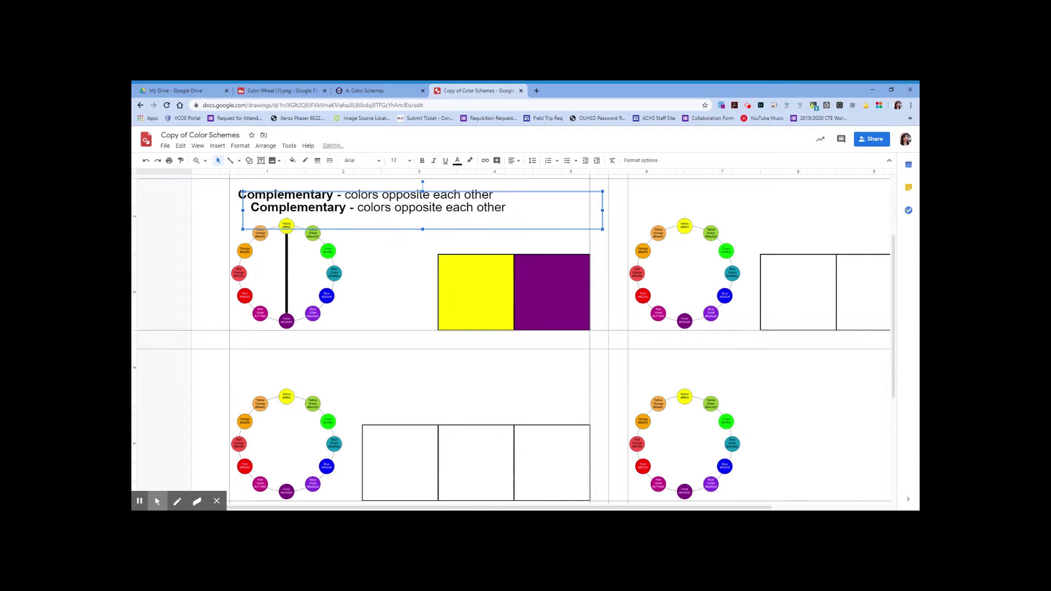
{"action": "left_click_drag", "start_coordinate": [350, 229], "coordinate": [337, 386]}
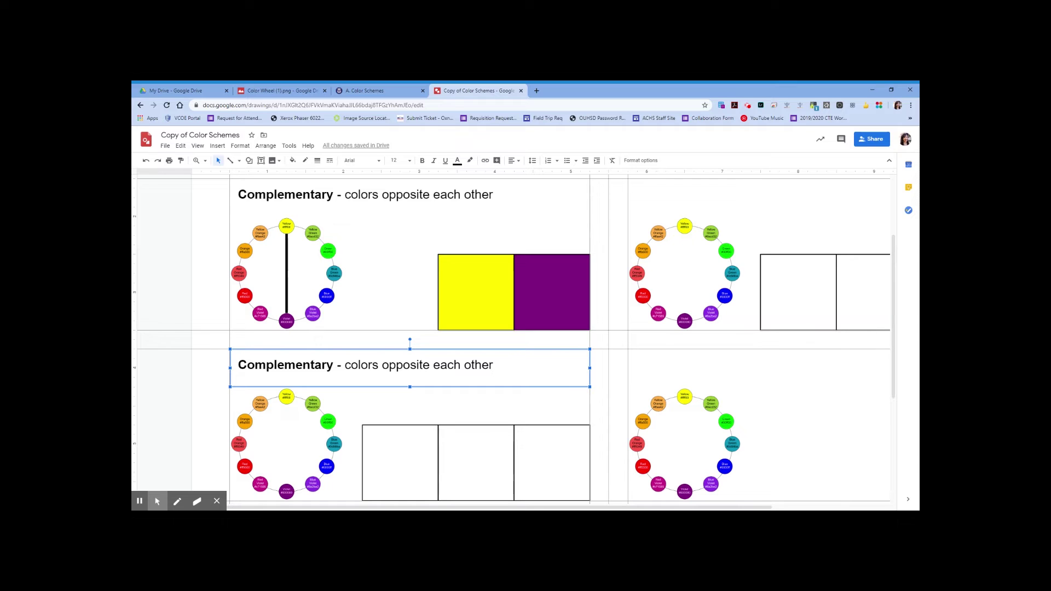
Step: Change the copied heading's text to "Analogous- 3-5 colors next to each other", keeping the scheme name bold
{"action": "double_click", "coordinate": [286, 365]}
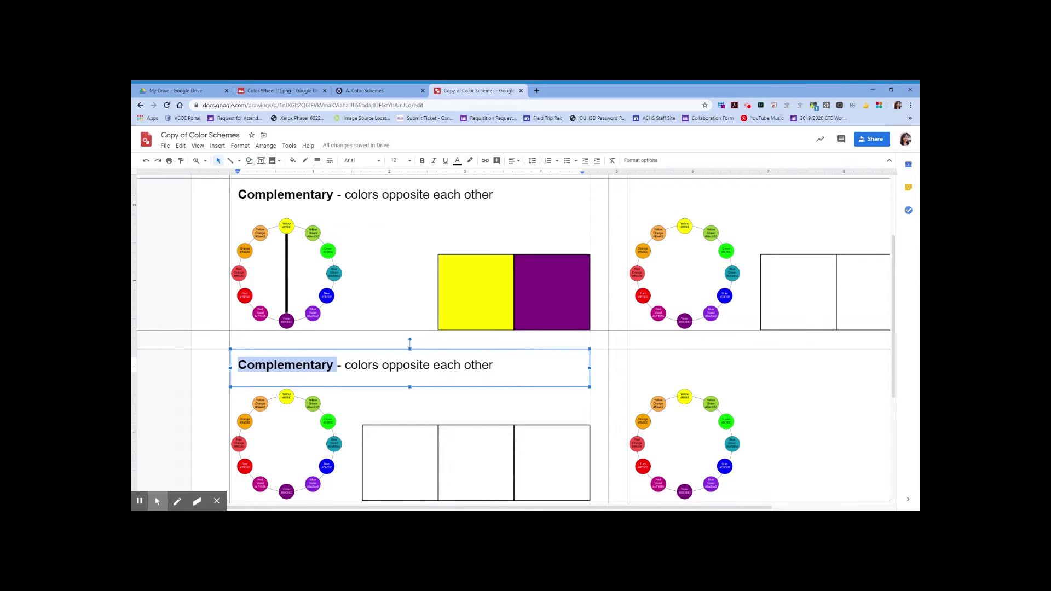
{"action": "type", "text": "Ana"}
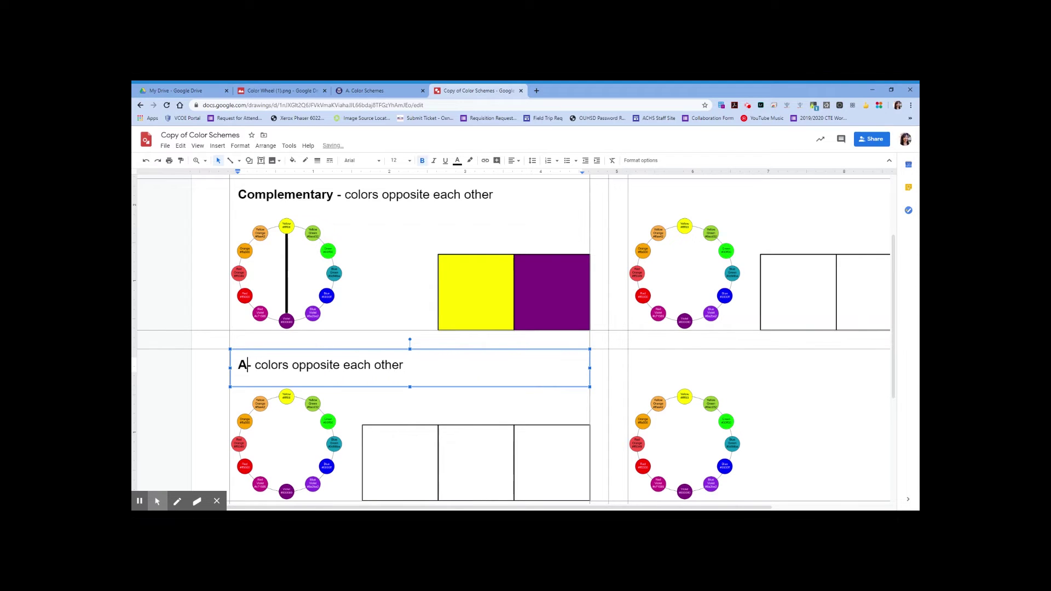
{"action": "type", "text": "logou"}
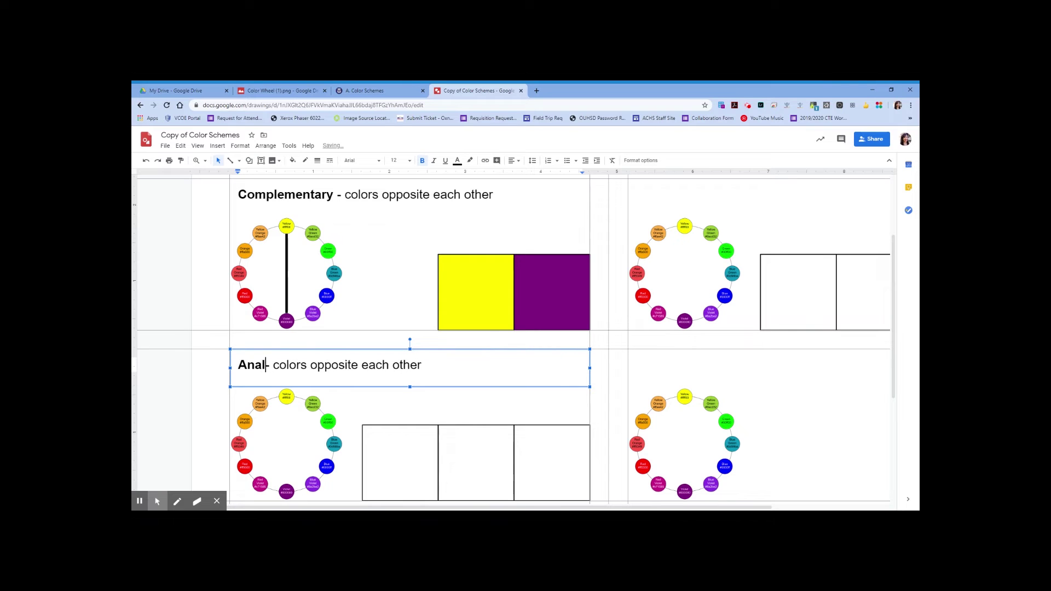
{"action": "type", "text": "s"}
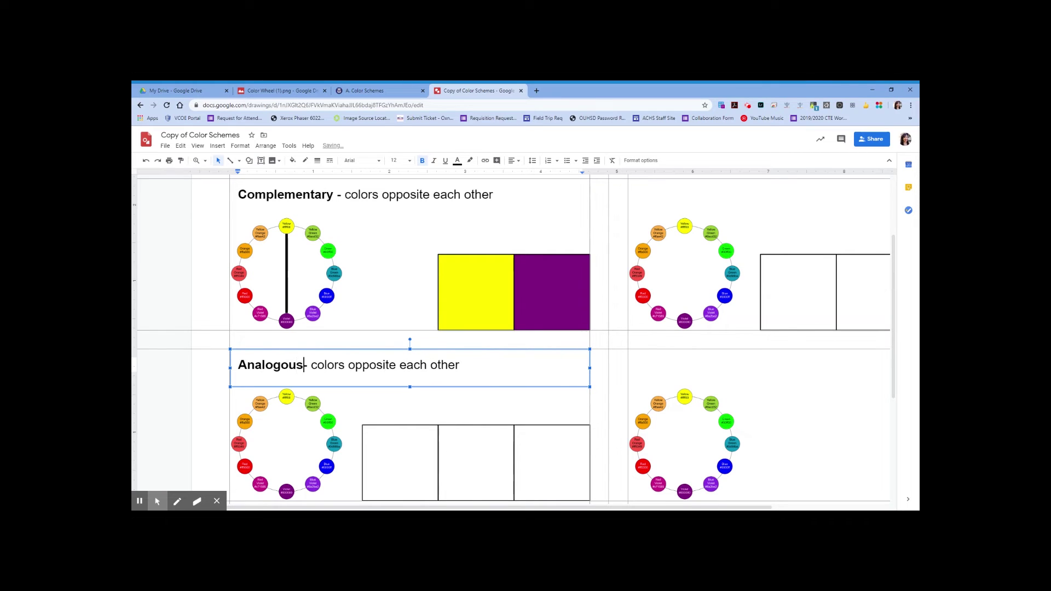
{"action": "left_click", "coordinate": [311, 365]}
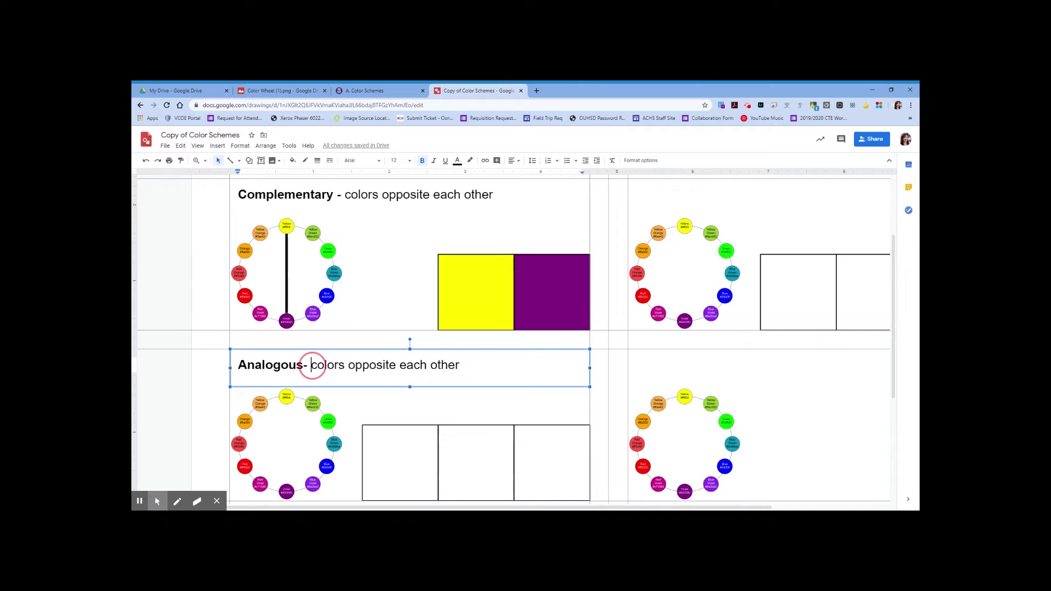
{"action": "left_click_drag", "start_coordinate": [311, 365], "coordinate": [460, 357]}
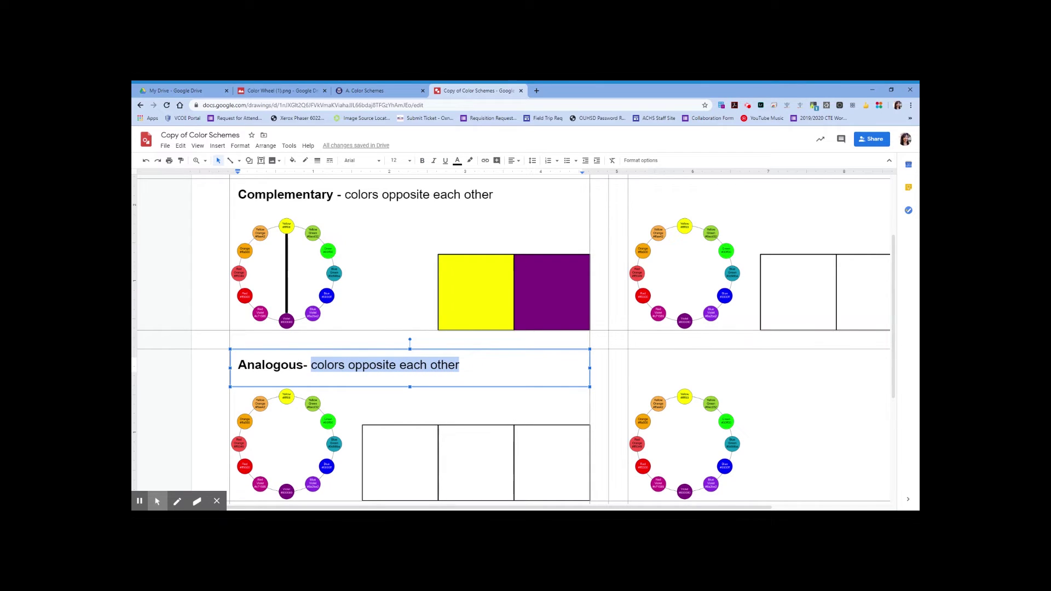
{"action": "type", "text": "3-"}
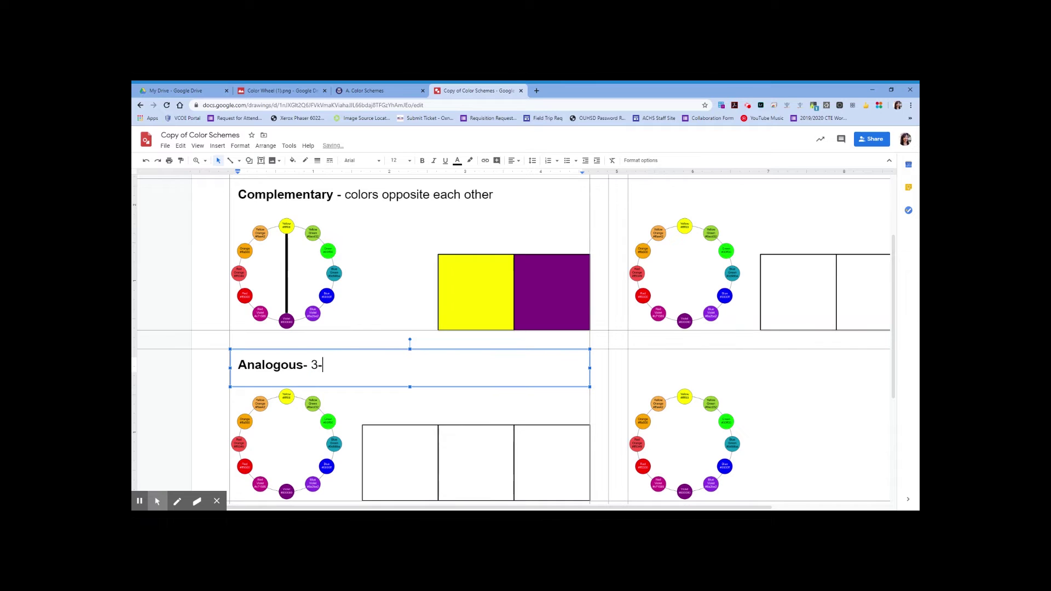
{"action": "type", "text": "5 colors next to each other"}
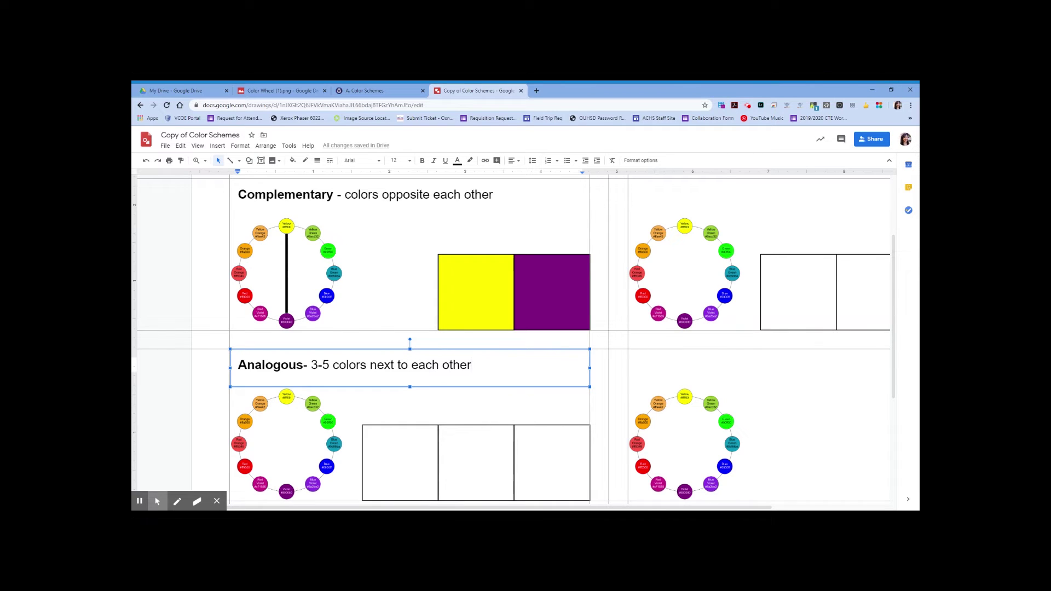
Step: Draw an oval over the blue, blue violet and violet circles of the Analogous color wheel
{"action": "scroll", "coordinate": [513, 338], "scroll_direction": "down", "scroll_amount": 2}
{"action": "scroll", "coordinate": [513, 338], "scroll_direction": "down", "scroll_amount": 1}
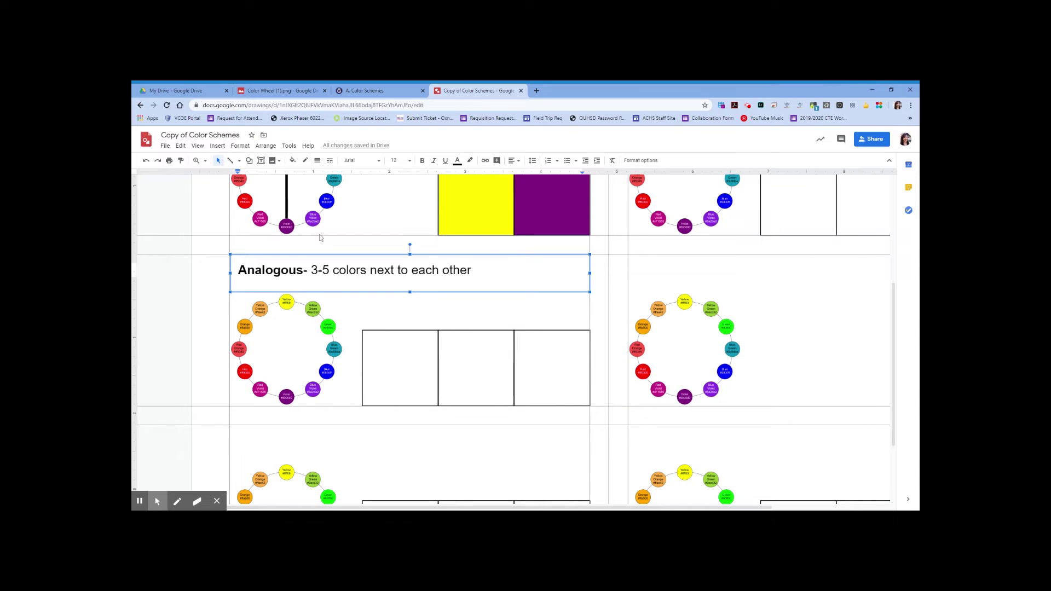
{"action": "left_click", "coordinate": [249, 161]}
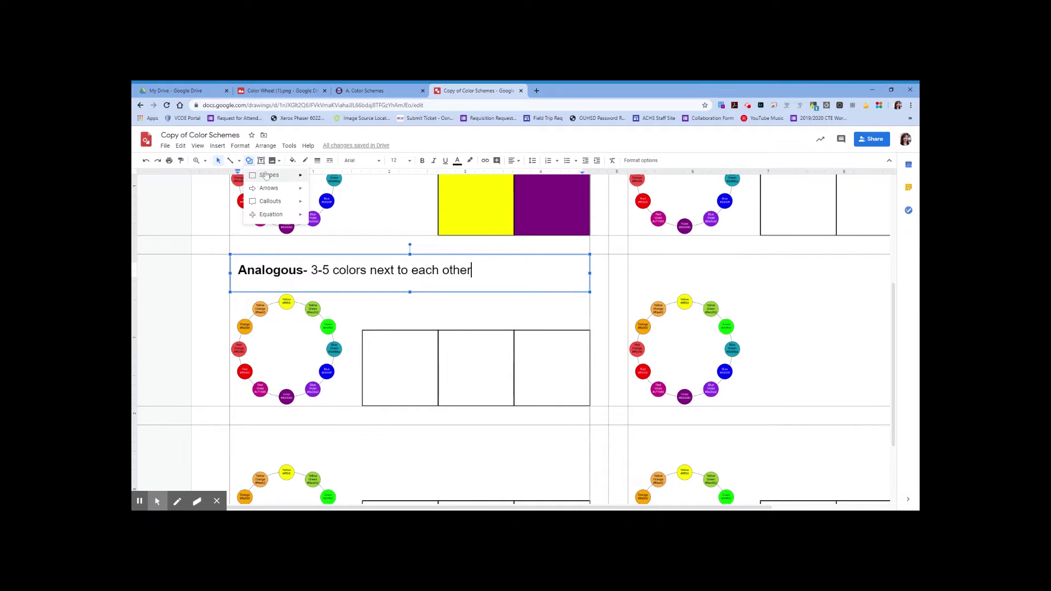
{"action": "mouse_move", "coordinate": [268, 175]}
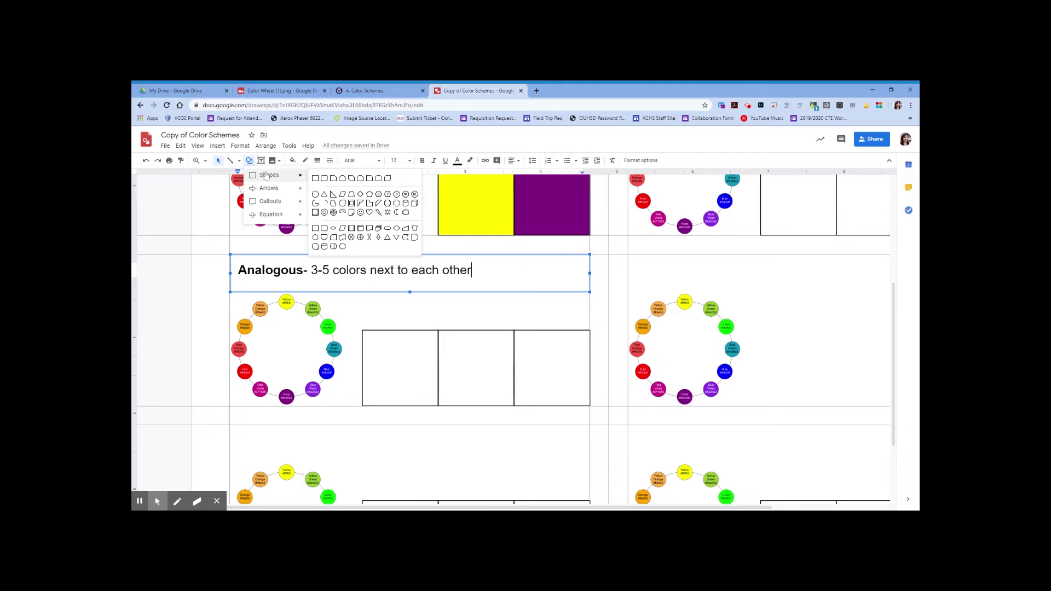
{"action": "left_click", "coordinate": [316, 195]}
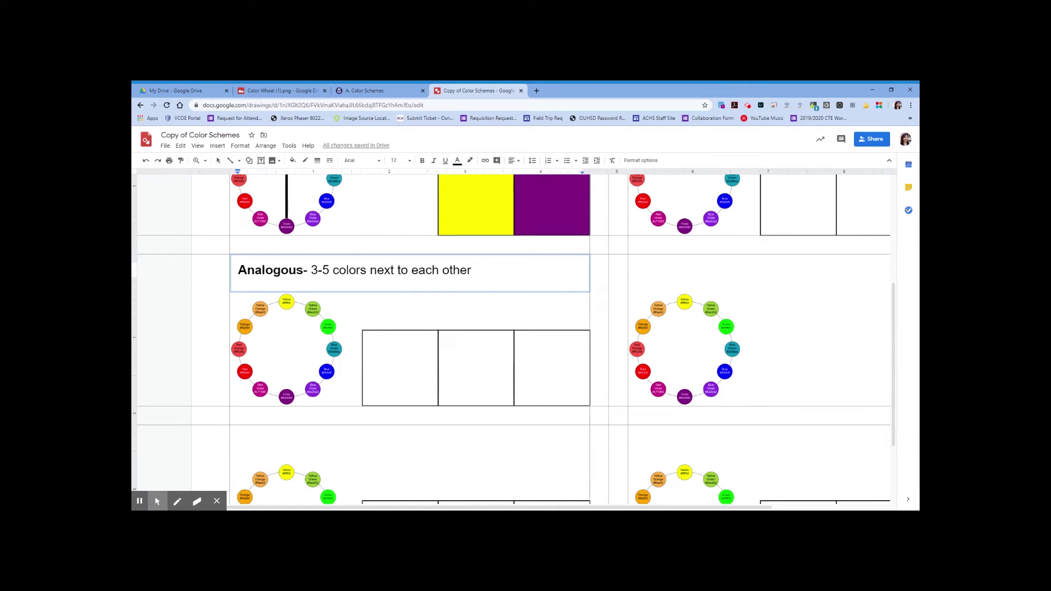
{"action": "left_click_drag", "start_coordinate": [273, 403], "coordinate": [349, 362]}
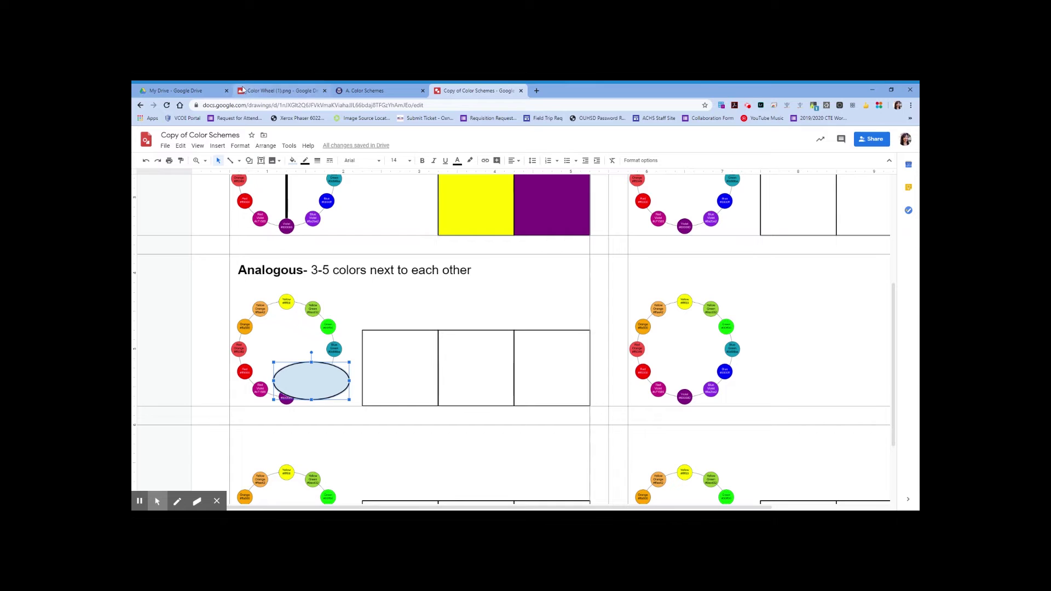
Step: Make the oval's fill transparent, then tilt and move it to enclose the blue, blue violet and violet circles
{"action": "left_click", "coordinate": [294, 162]}
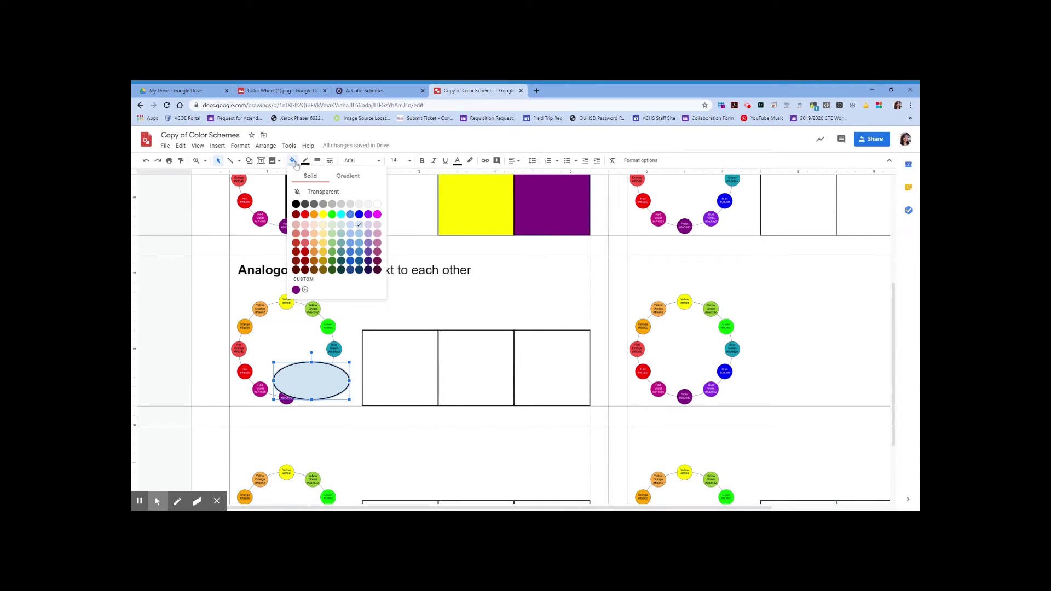
{"action": "left_click", "coordinate": [309, 192]}
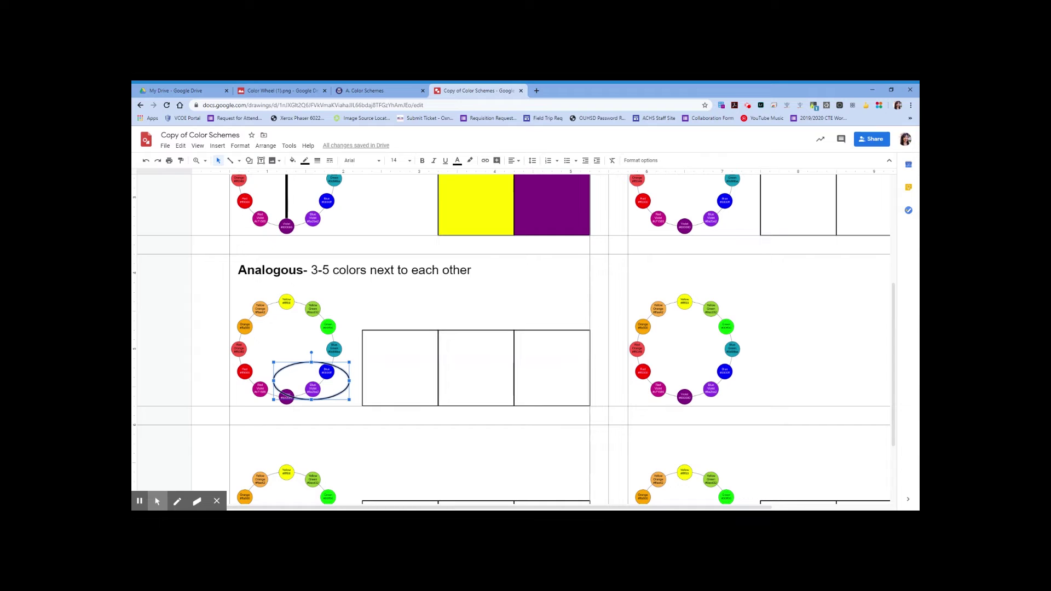
{"action": "mouse_move", "coordinate": [311, 353]}
{"action": "left_mouse_down"}
{"action": "mouse_move", "coordinate": [303, 345]}
{"action": "mouse_move", "coordinate": [294, 356]}
{"action": "left_mouse_up"}
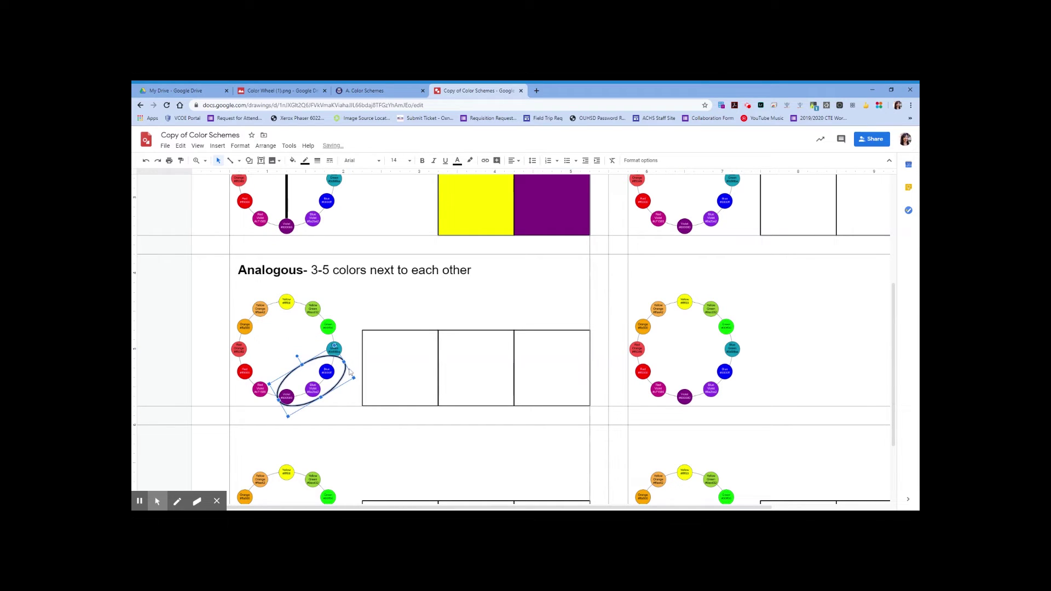
{"action": "left_click_drag", "start_coordinate": [338, 381], "coordinate": [335, 386]}
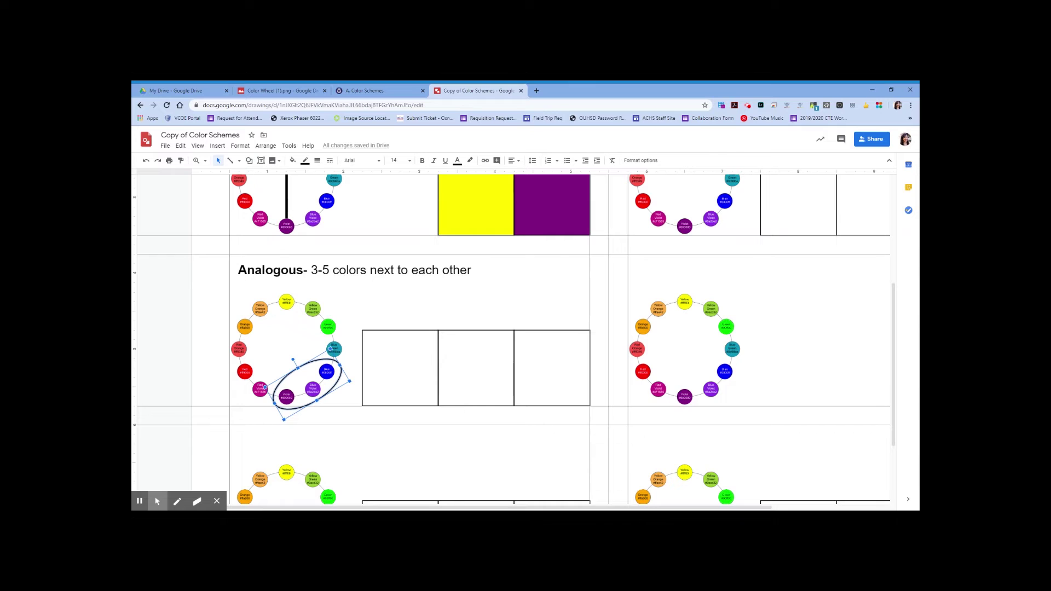
Step: Check the Color Wheel reference image and fill the left Analogous square with solid blue
{"action": "left_click", "coordinate": [393, 362]}
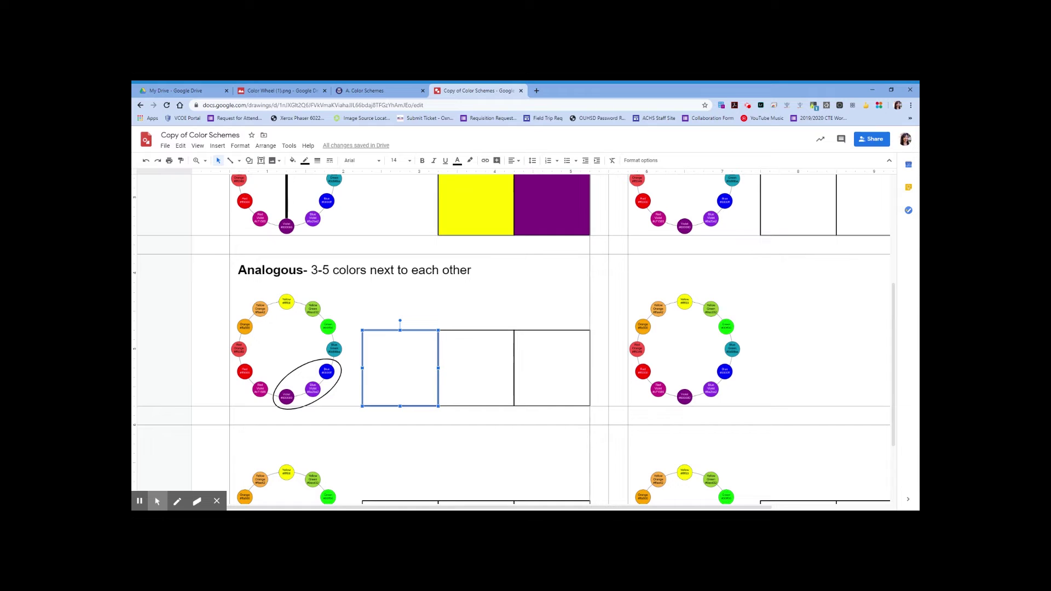
{"action": "left_click", "coordinate": [275, 90]}
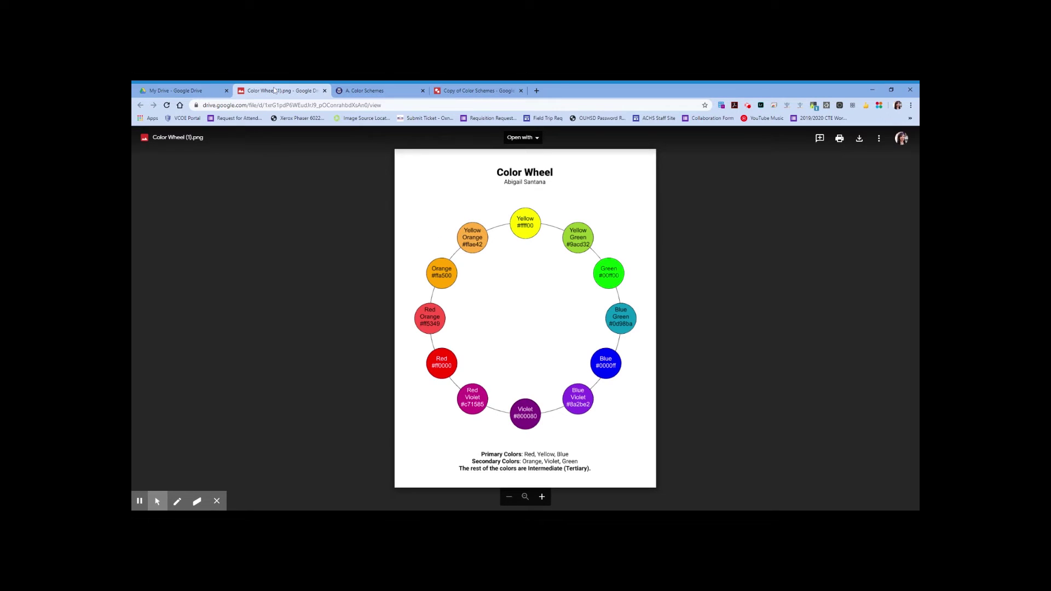
{"action": "left_click", "coordinate": [476, 91]}
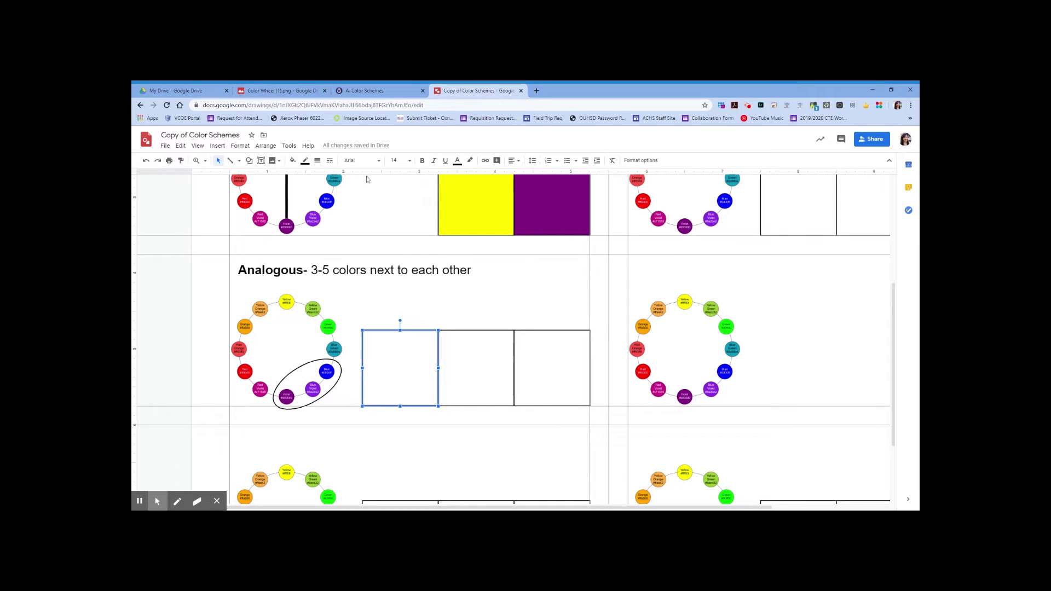
{"action": "left_click", "coordinate": [293, 161]}
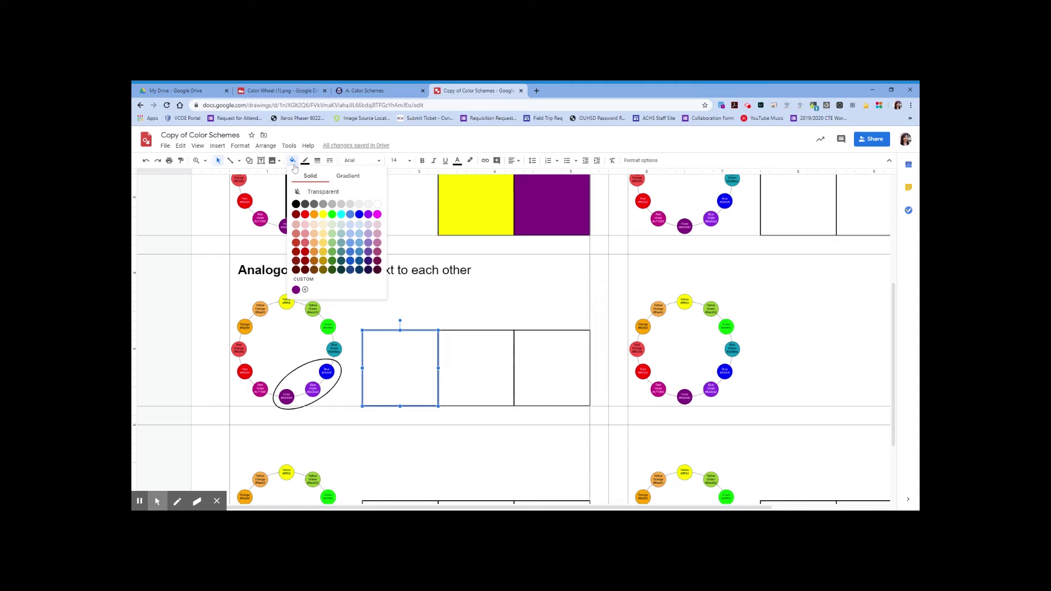
{"action": "left_click", "coordinate": [359, 215]}
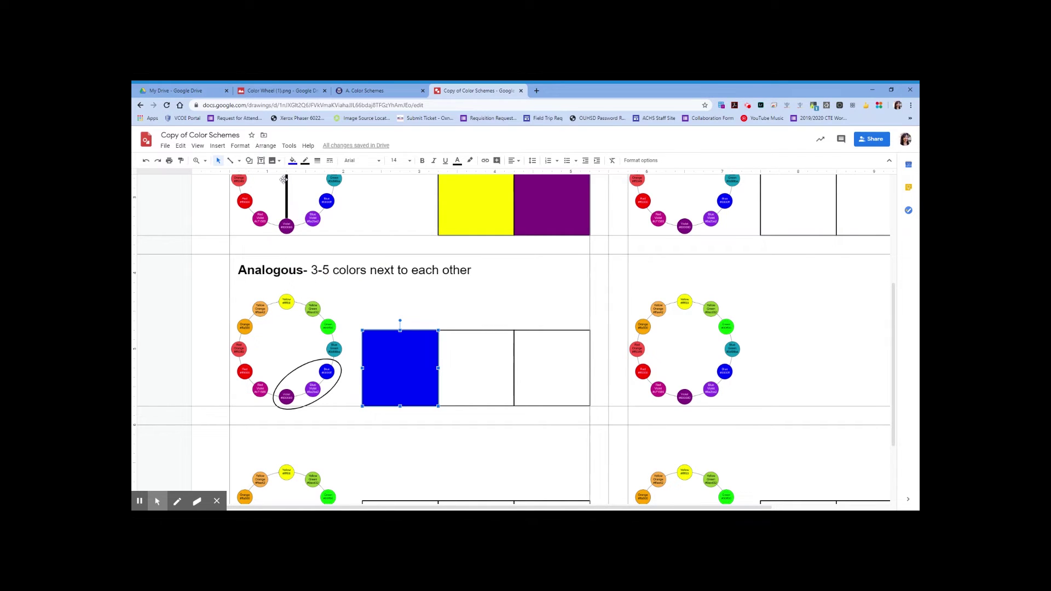
Step: Check the custom hex color of the left Analogous square and confirm its solid blue fill
{"action": "left_click", "coordinate": [293, 161]}
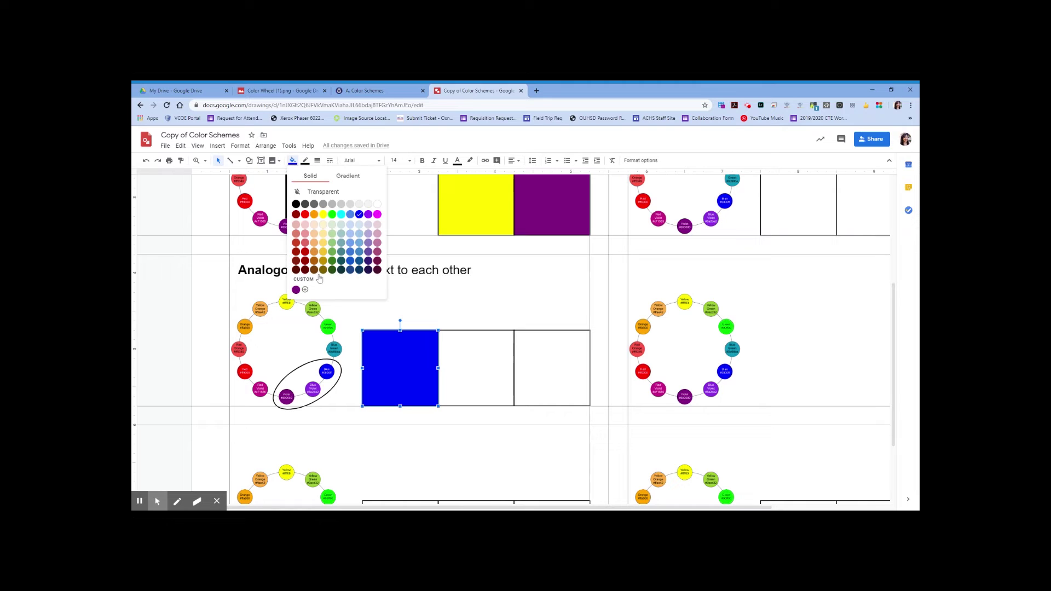
{"action": "left_click", "coordinate": [305, 289]}
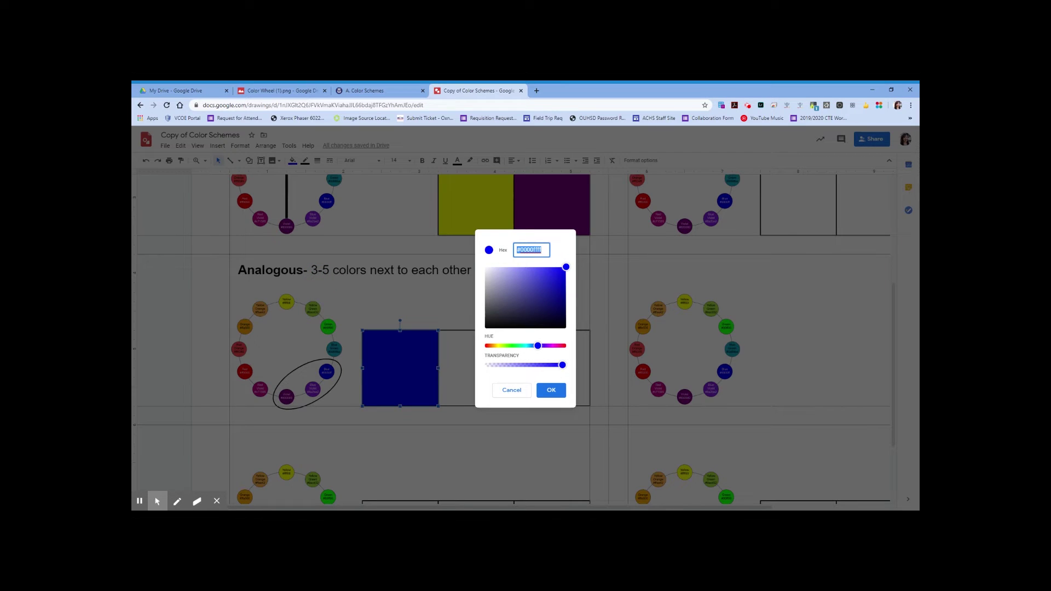
{"action": "left_click", "coordinate": [546, 251]}
{"action": "key", "text": "BackSpace"}
{"action": "key", "text": "Return"}
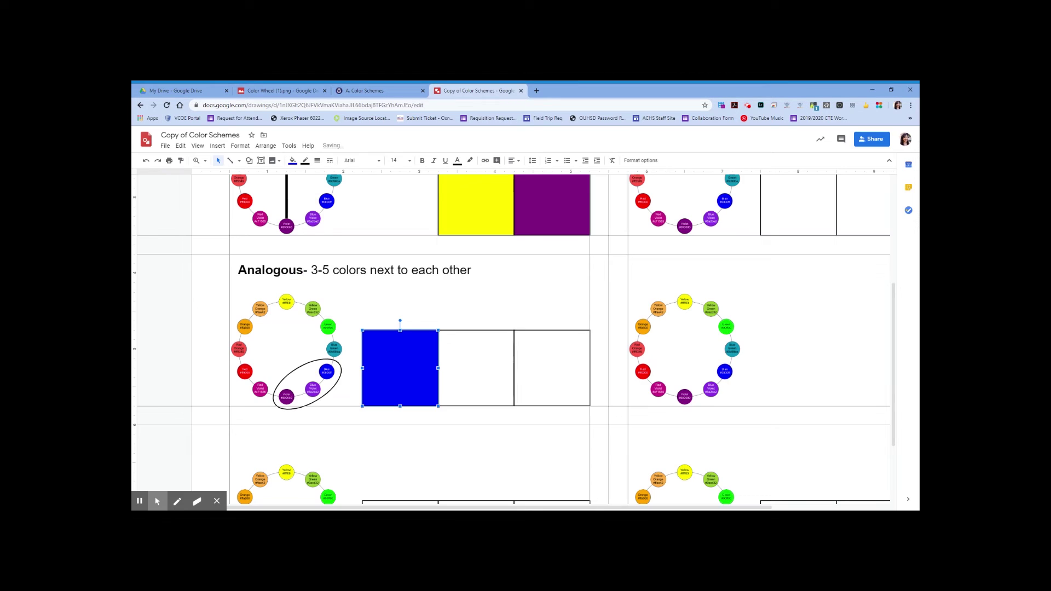
Step: Look up blue violet's code in the Color Wheel reference image and fill the middle Analogous square with custom color 8a2be2
{"action": "left_click", "coordinate": [475, 383]}
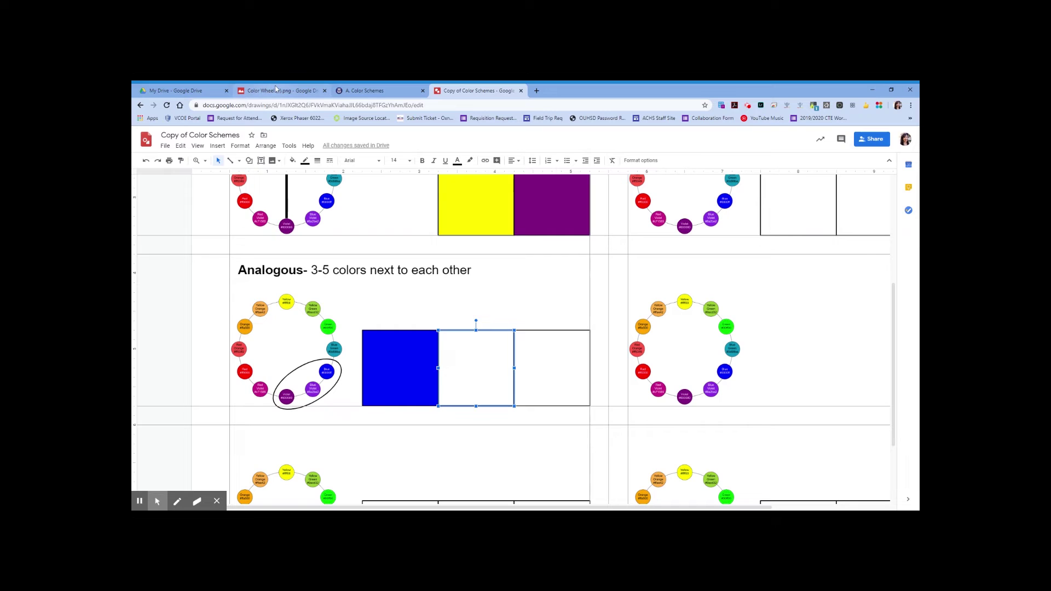
{"action": "left_click", "coordinate": [276, 90]}
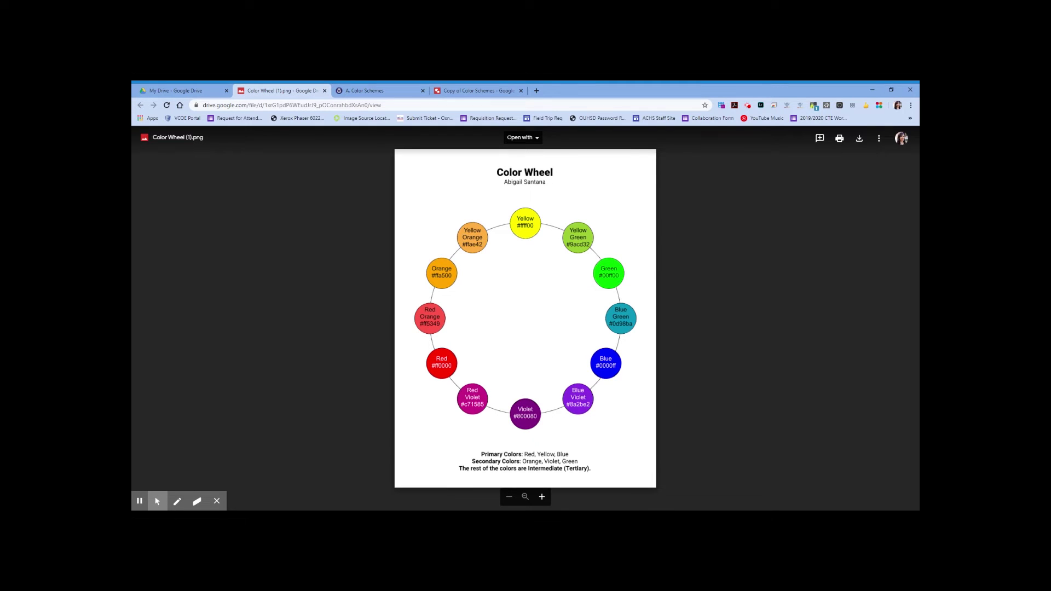
{"action": "left_click", "coordinate": [475, 91]}
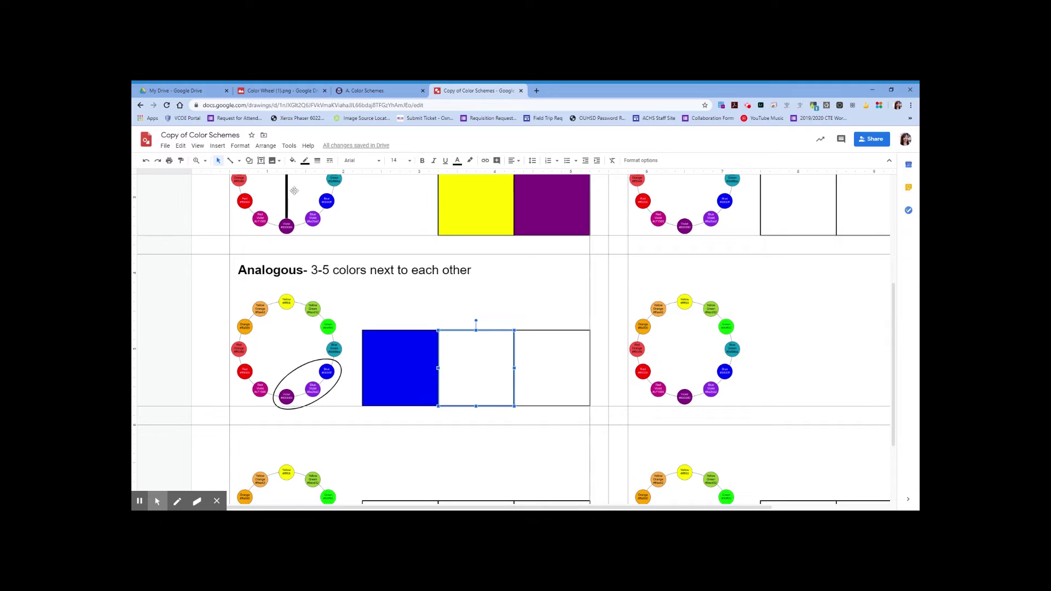
{"action": "left_click", "coordinate": [292, 161]}
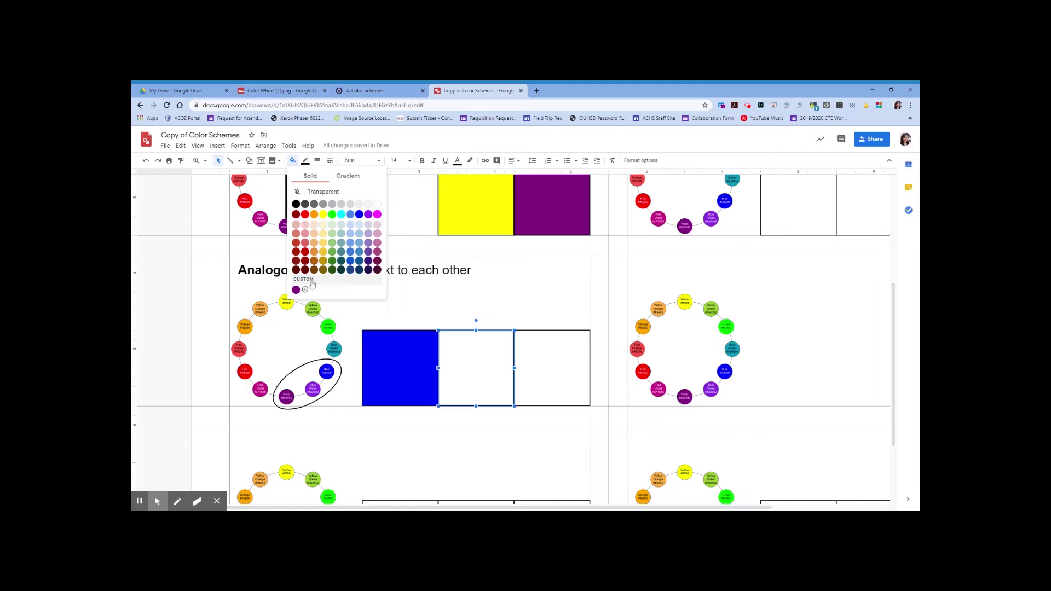
{"action": "left_click", "coordinate": [305, 289]}
{"action": "type", "text": "8a2be2"}
{"action": "left_click", "coordinate": [554, 392]}
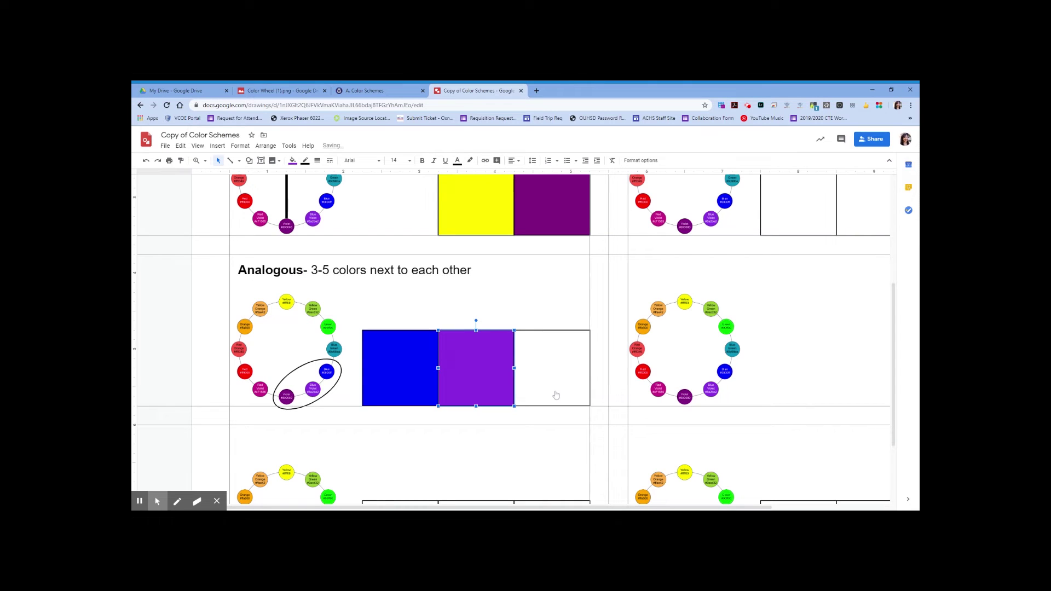
Step: Fill the right Analogous square with the custom violet color 800080
{"action": "left_click", "coordinate": [555, 368]}
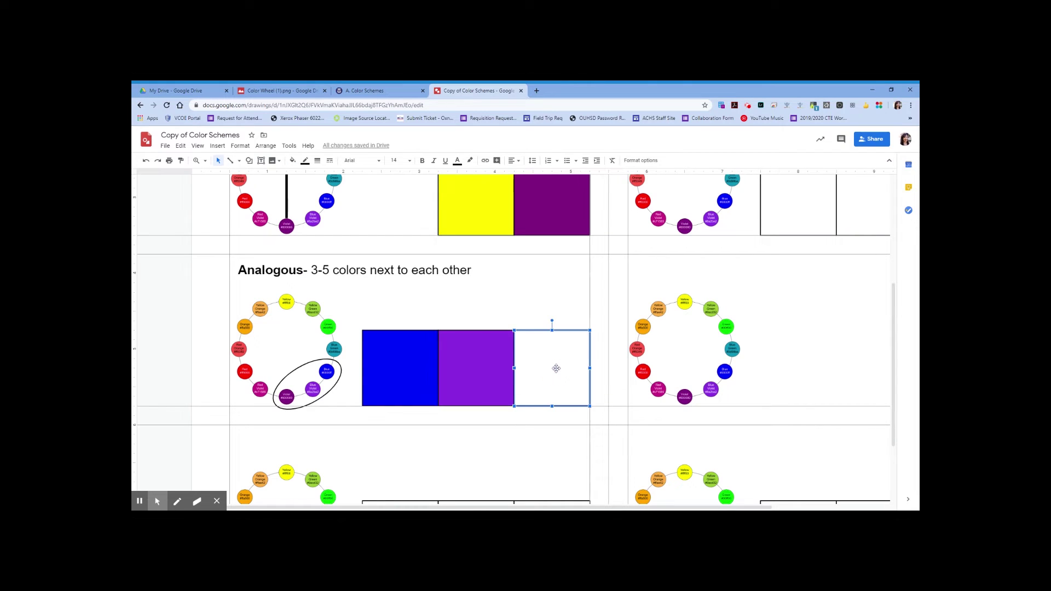
{"action": "left_click", "coordinate": [292, 160]}
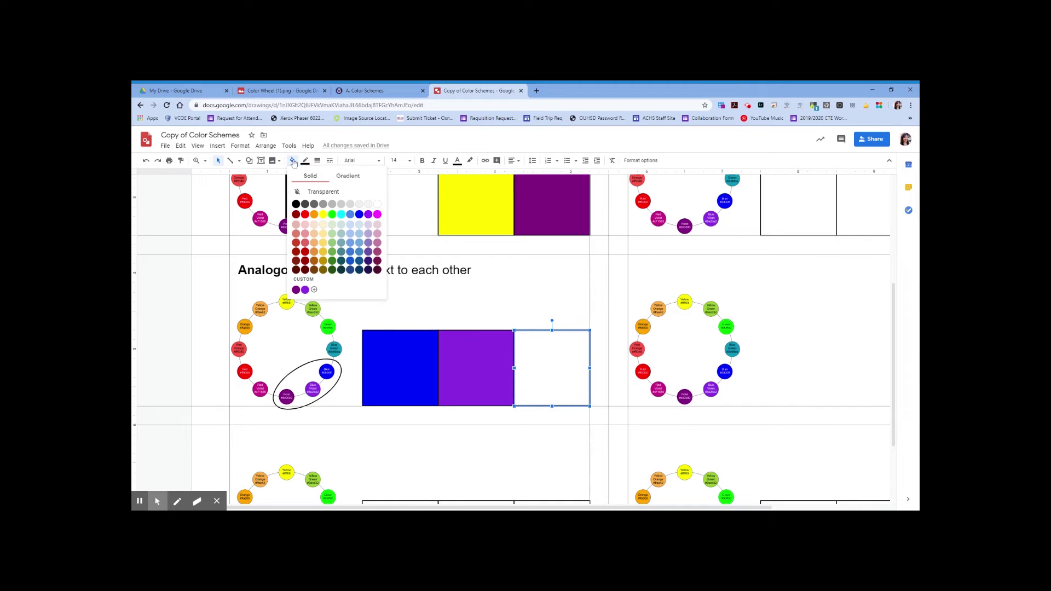
{"action": "left_click", "coordinate": [314, 290]}
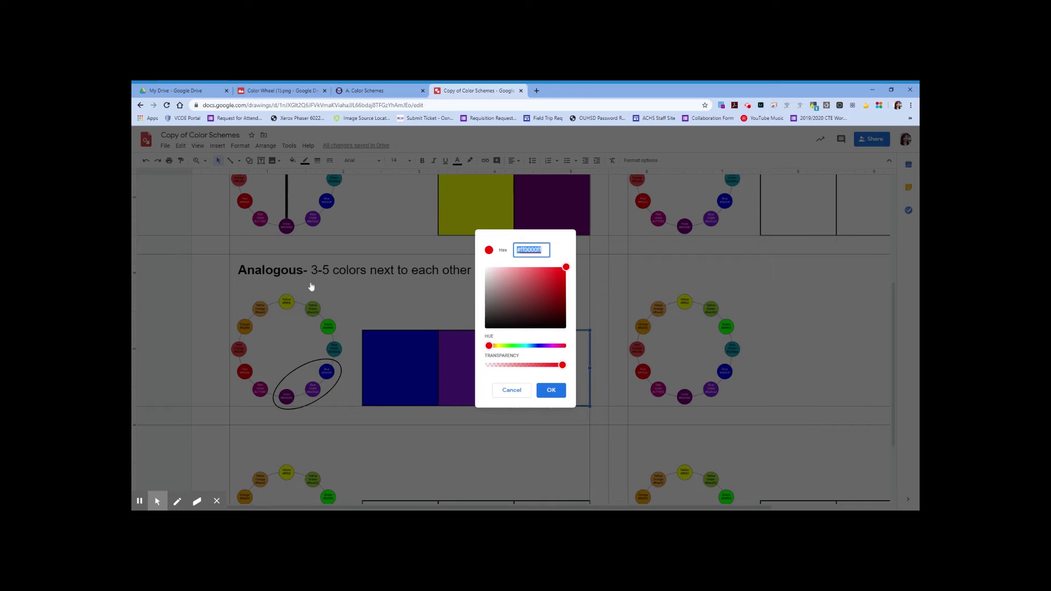
{"action": "type", "text": "800080"}
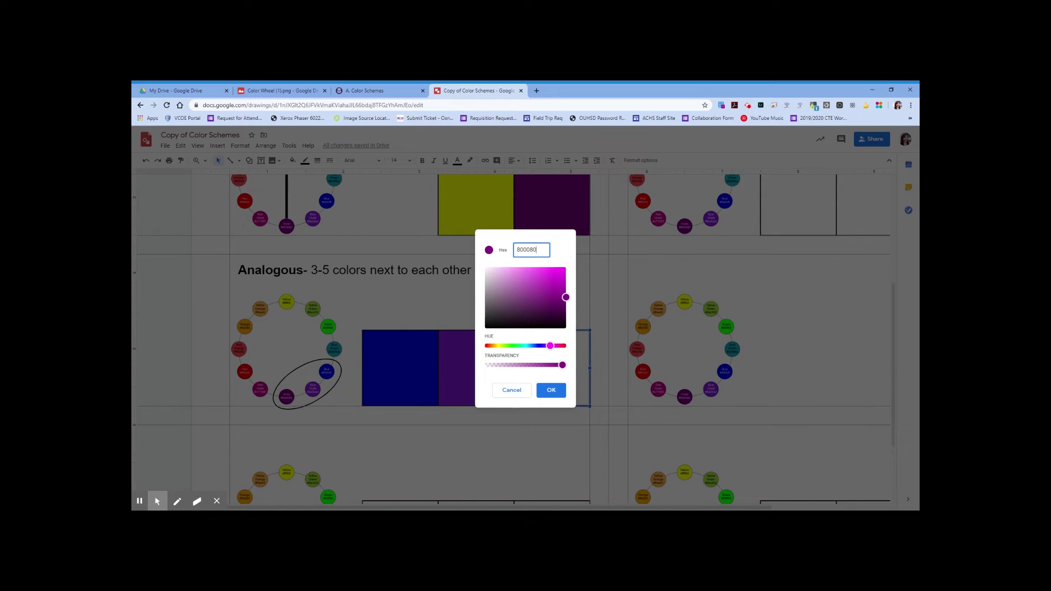
{"action": "left_click", "coordinate": [550, 388]}
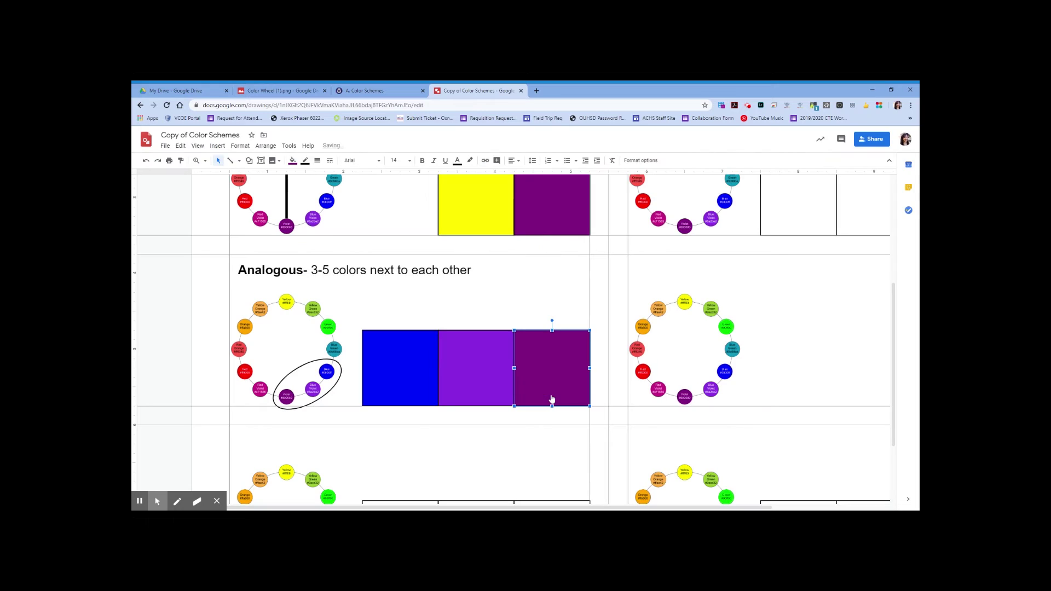
{"action": "left_click", "coordinate": [528, 440]}
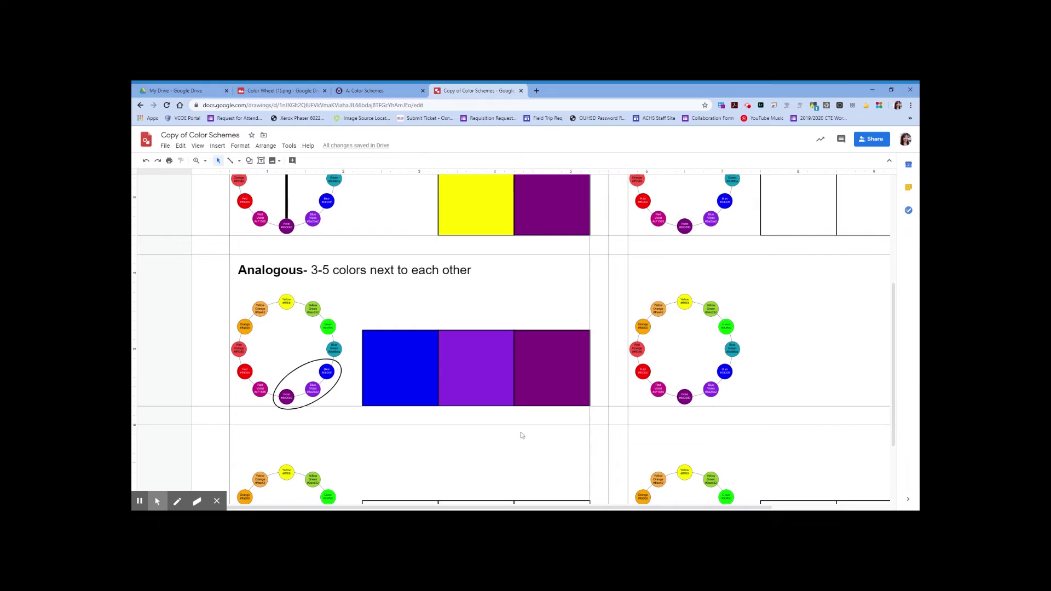
Step: Duplicate the Analogous heading and place the copy above the color wheel directly below, aligned to the guides
{"action": "scroll", "coordinate": [521, 435], "scroll_direction": "down", "scroll_amount": 1}
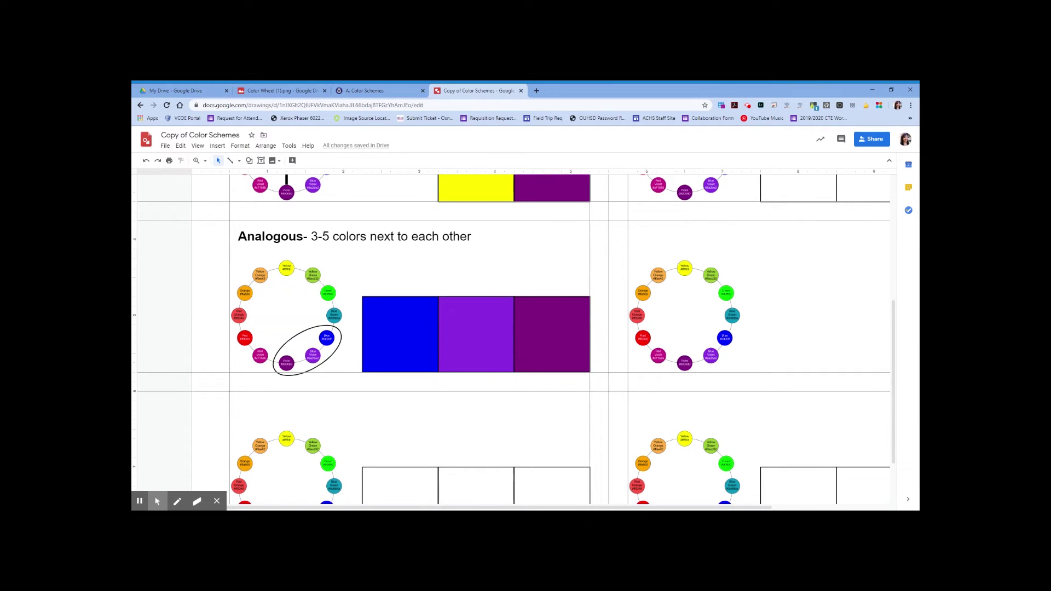
{"action": "scroll", "coordinate": [511, 339], "scroll_direction": "down", "scroll_amount": 1}
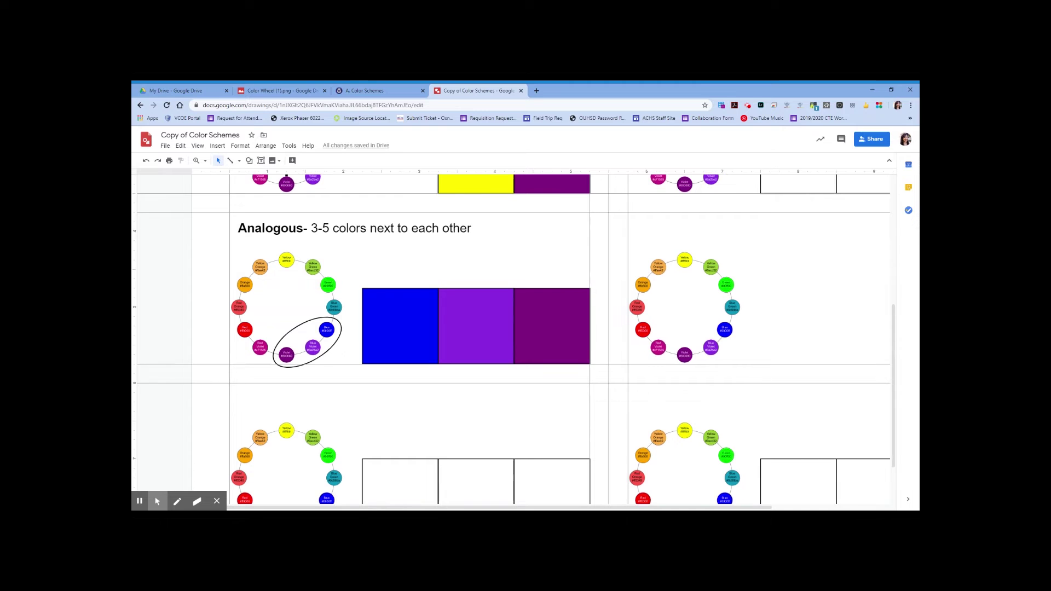
{"action": "scroll", "coordinate": [511, 339], "scroll_direction": "down", "scroll_amount": 2}
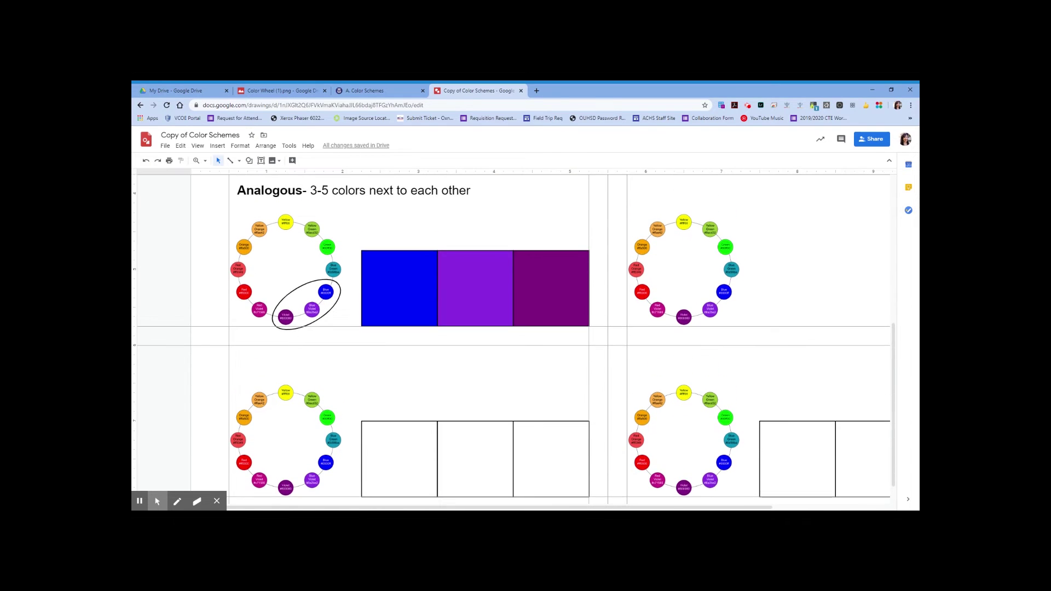
{"action": "scroll", "coordinate": [513, 339], "scroll_direction": "up", "scroll_amount": 2}
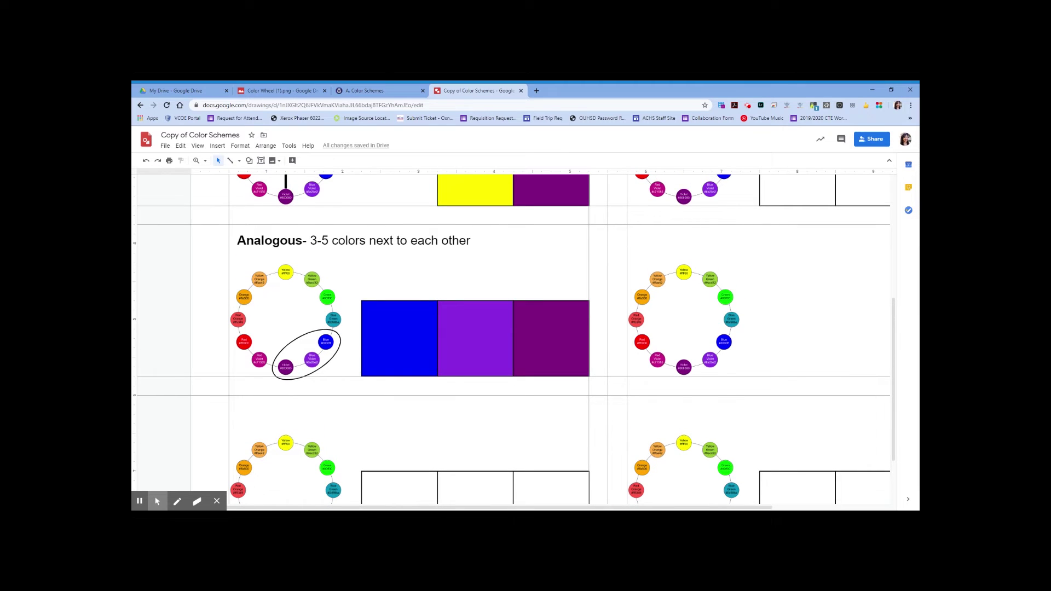
{"action": "left_click", "coordinate": [295, 241]}
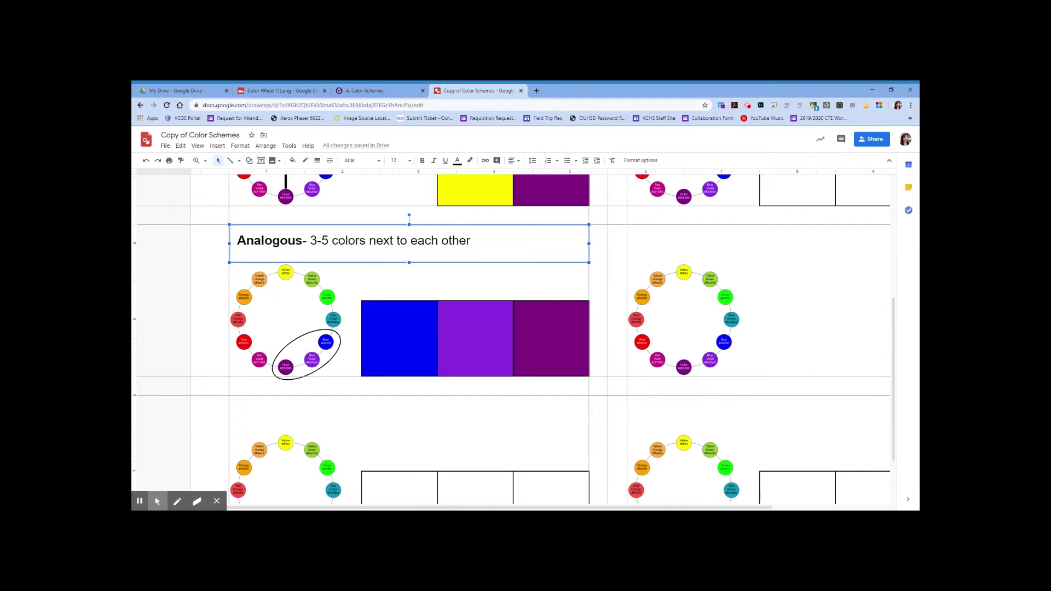
{"action": "key", "text": "ctrl+d"}
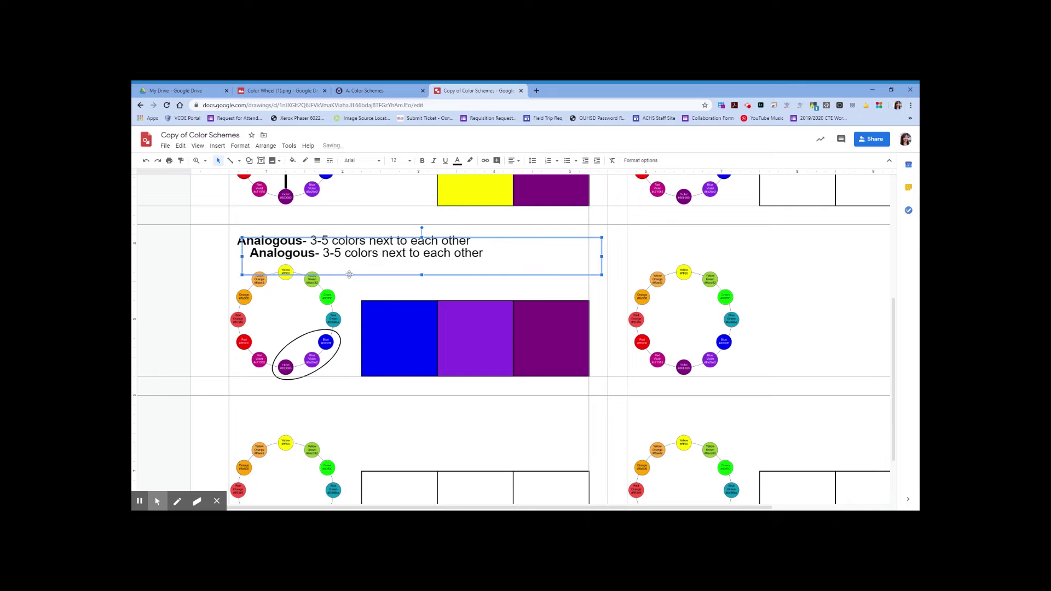
{"action": "left_click_drag", "start_coordinate": [350, 274], "coordinate": [335, 432]}
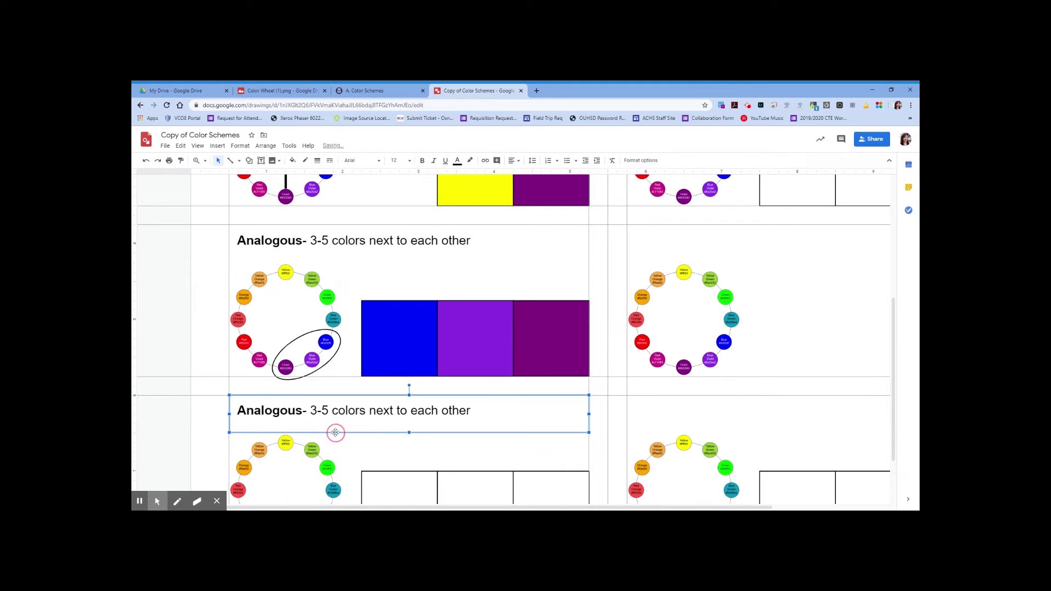
Step: Replace the scheme name in the copied heading with bold "Triadic" followed by a dash
{"action": "scroll", "coordinate": [335, 432], "scroll_direction": "down", "scroll_amount": 3}
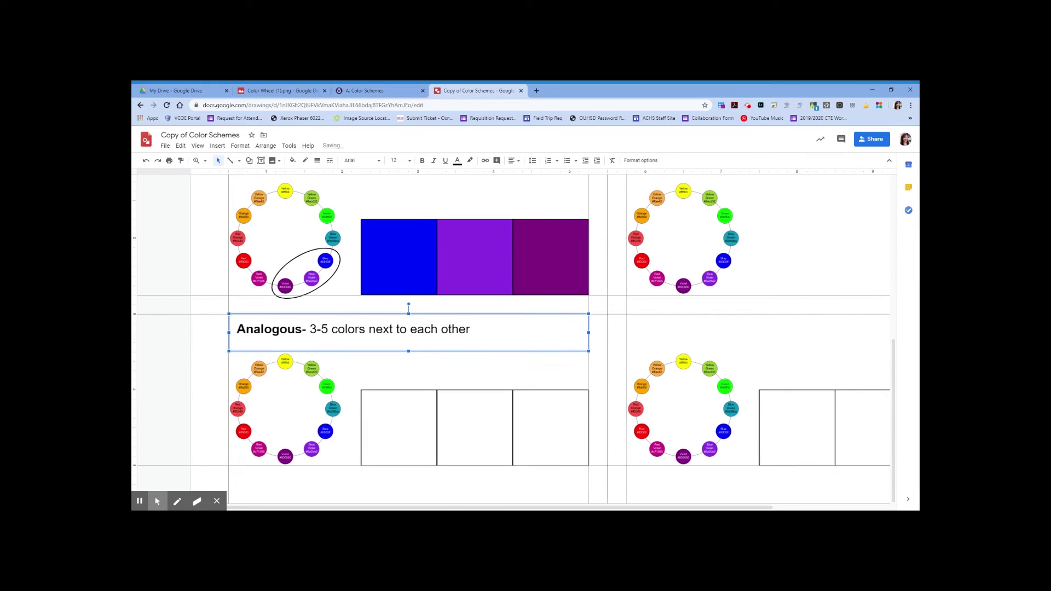
{"action": "double_click", "coordinate": [272, 329]}
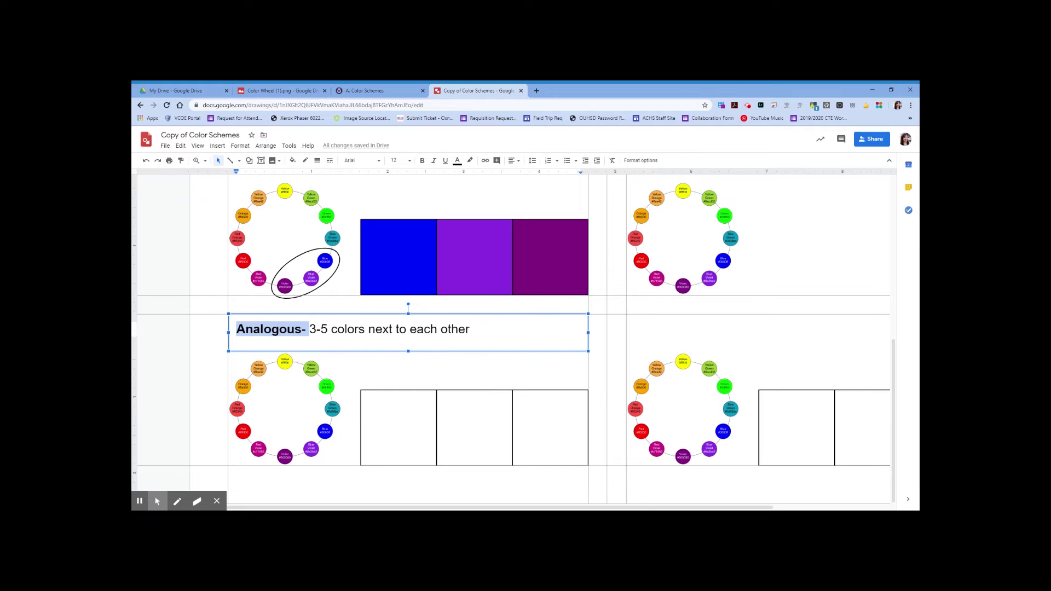
{"action": "type", "text": "Triadic"}
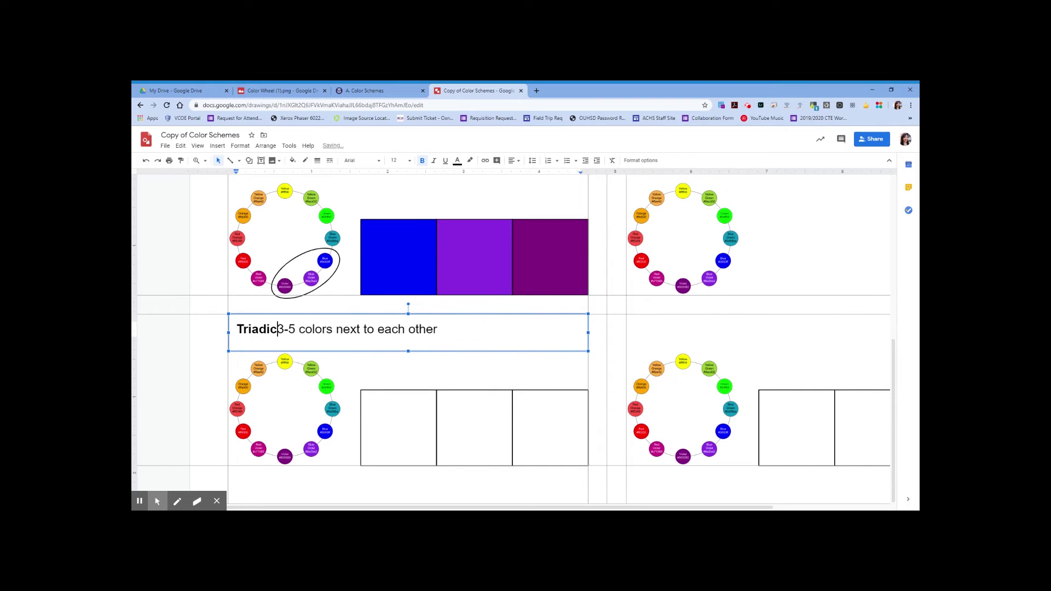
{"action": "key", "text": "ctrl+b"}
{"action": "type", "text": "-"}
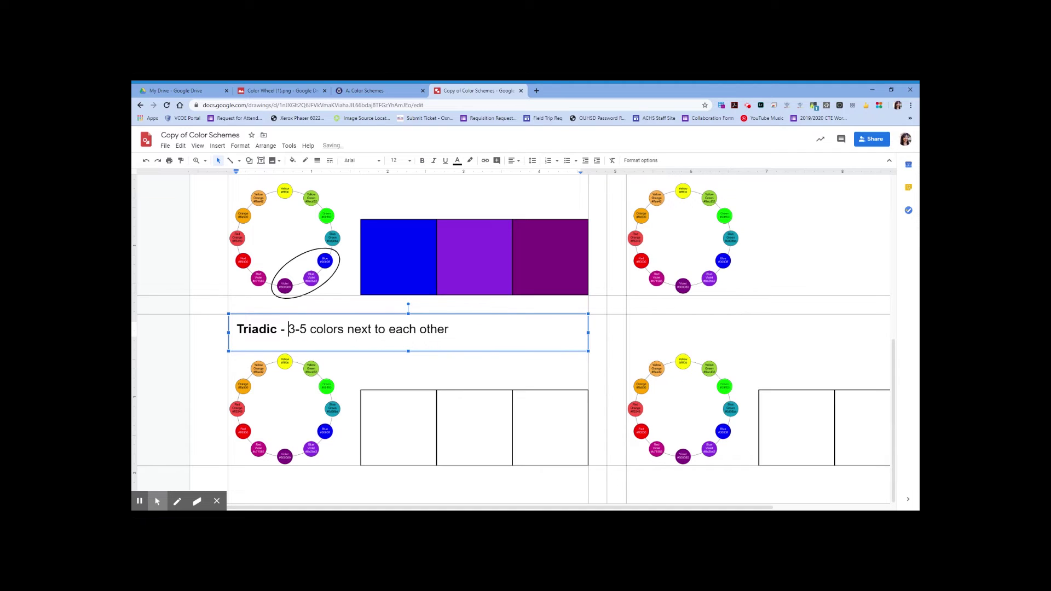
Step: Replace the Triadic heading's definition with "triangular combination of colors; 2 sides of the triangle must be the same"
{"action": "left_click_drag", "start_coordinate": [288, 329], "coordinate": [450, 333]}
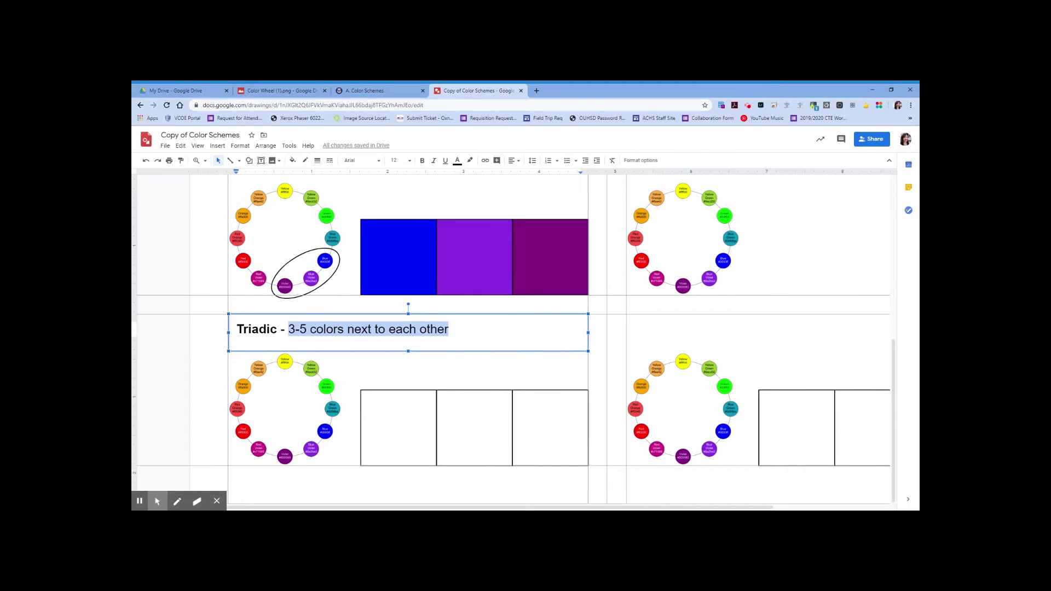
{"action": "type", "text": "triangul"}
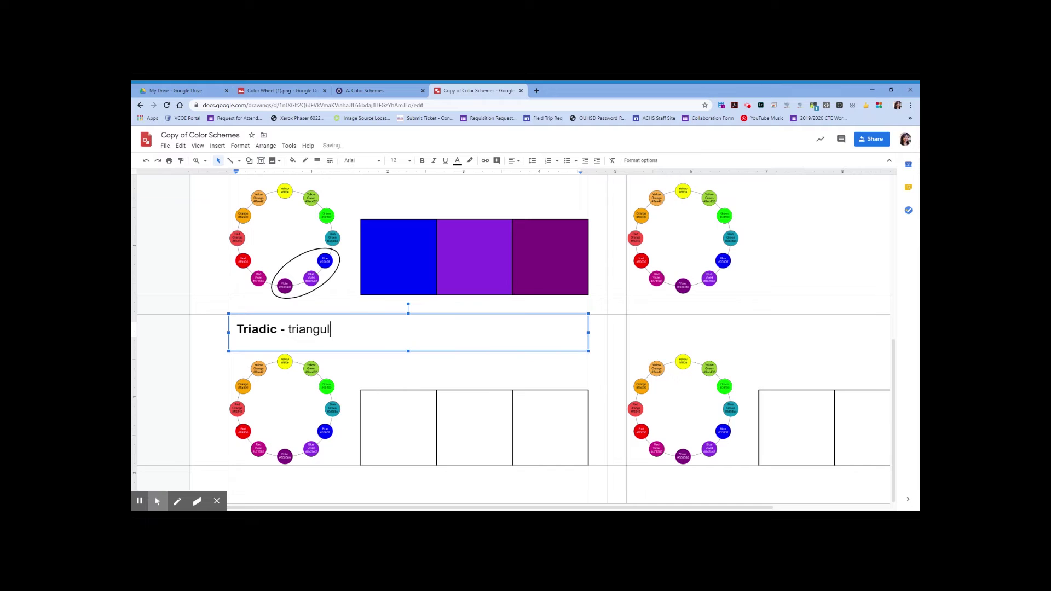
{"action": "type", "text": "ar combination of colors; 2 "}
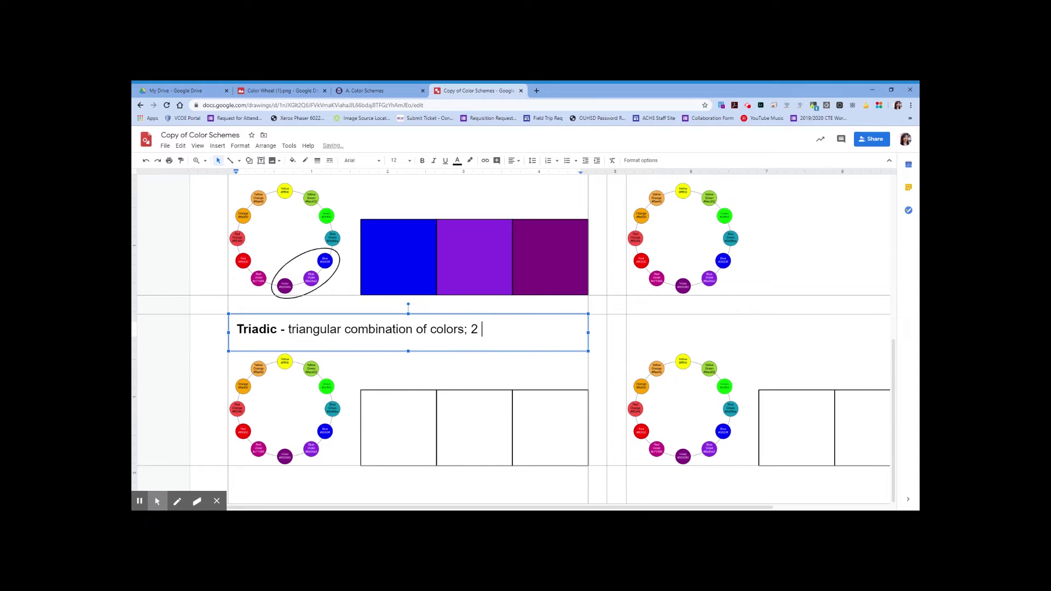
{"action": "type", "text": "sides of the trian"}
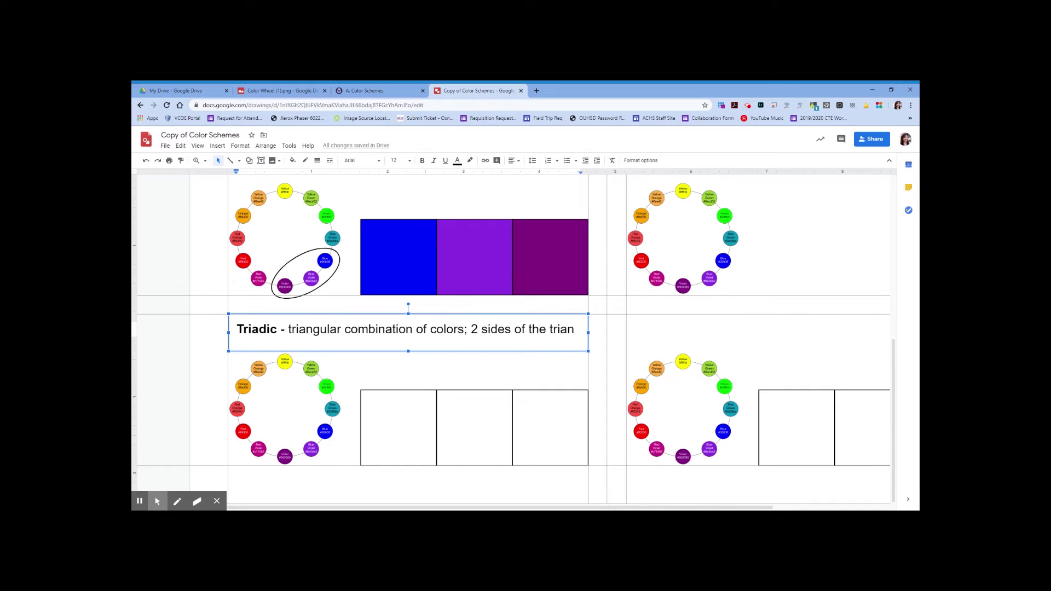
{"action": "type", "text": "gle must b"}
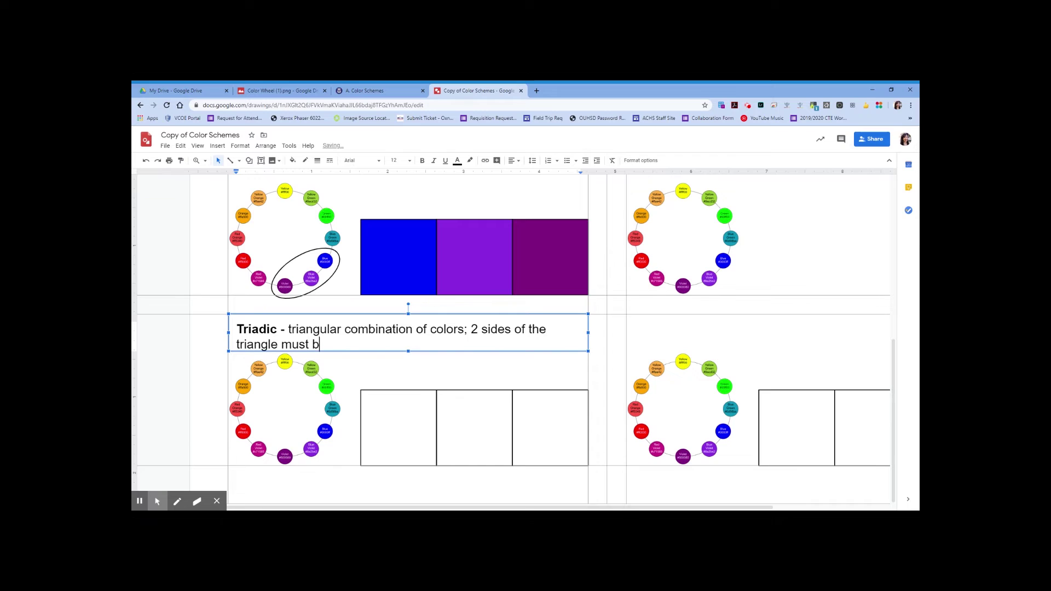
{"action": "type", "text": "e the same"}
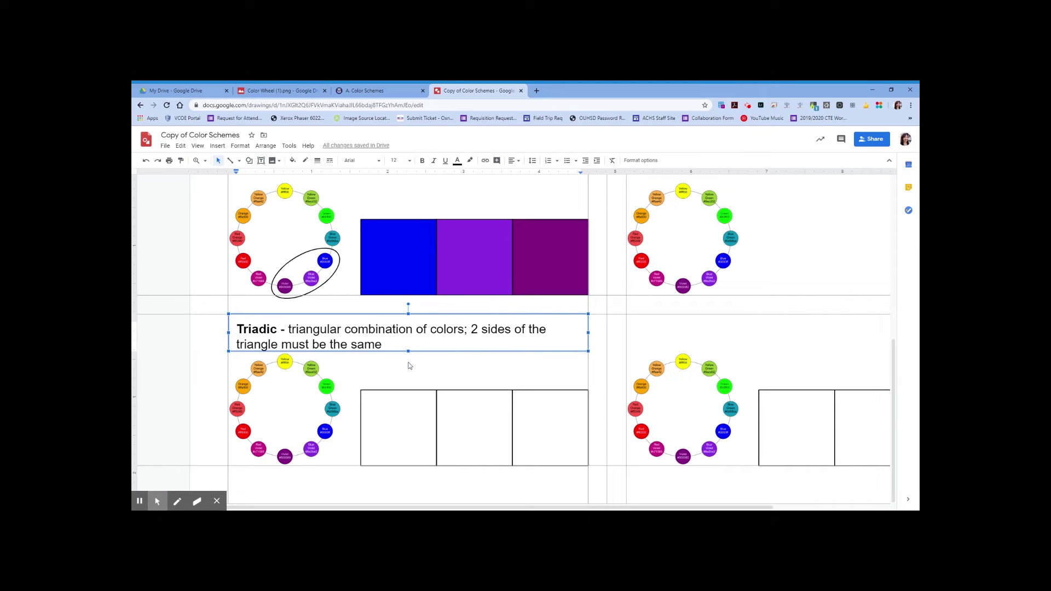
{"action": "left_click", "coordinate": [383, 374]}
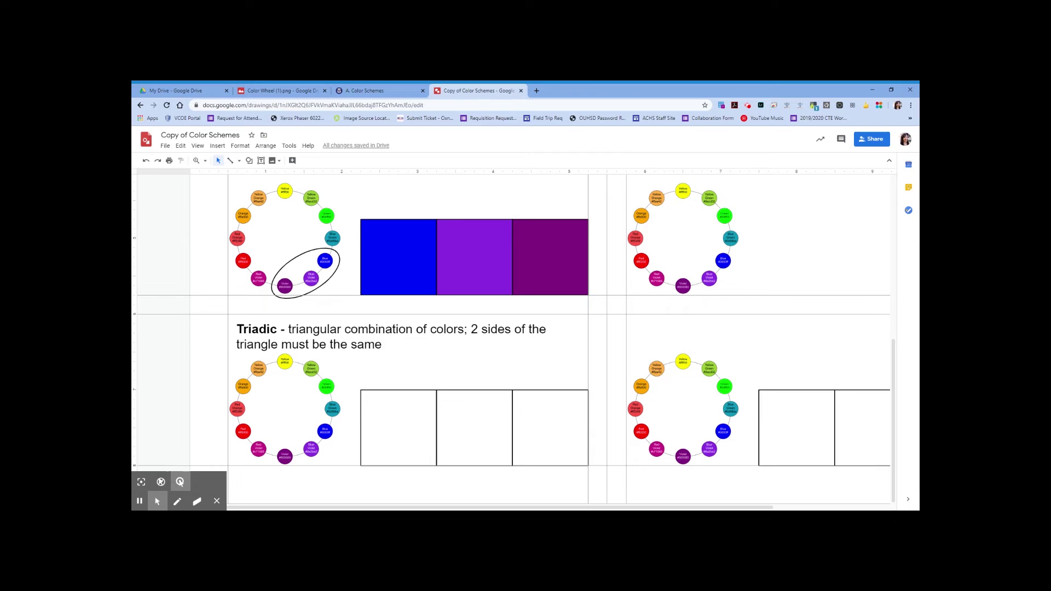
Step: Draw a closed polyline triangle connecting the yellow, blue and red circles of the Triadic color wheel
{"action": "left_click", "coordinate": [240, 161]}
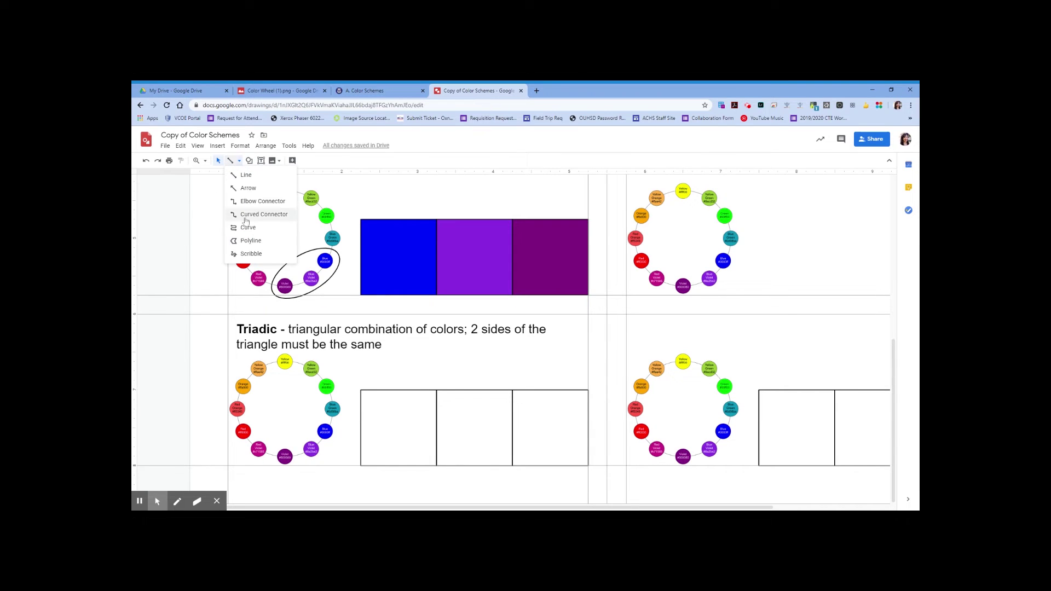
{"action": "left_click", "coordinate": [247, 240]}
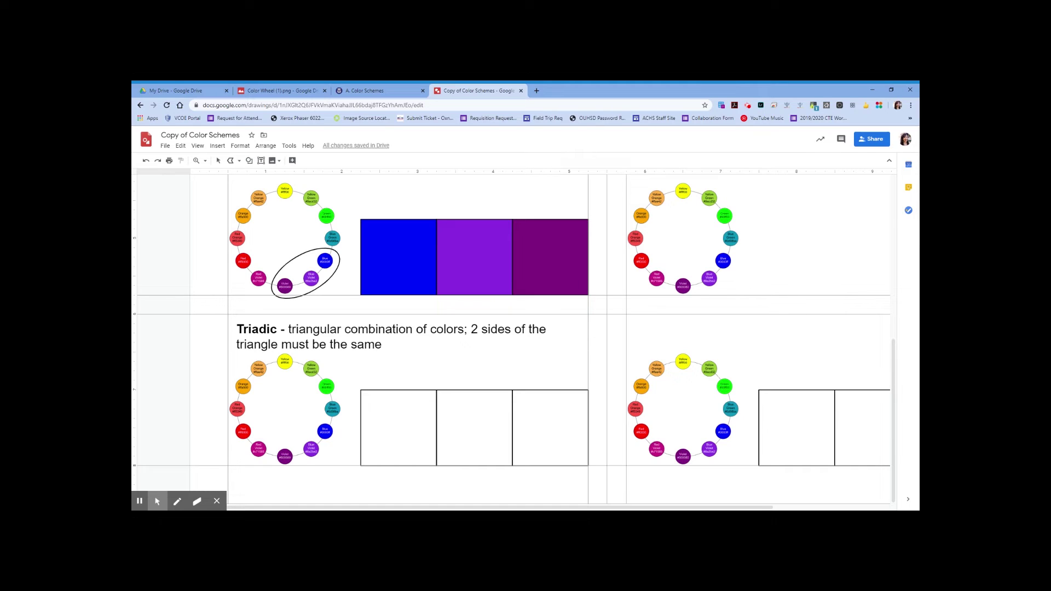
{"action": "left_click_drag", "start_coordinate": [286, 375], "coordinate": [317, 426]}
{"action": "left_click", "coordinate": [324, 430]}
{"action": "left_click", "coordinate": [251, 430]}
{"action": "left_click", "coordinate": [285, 372]}
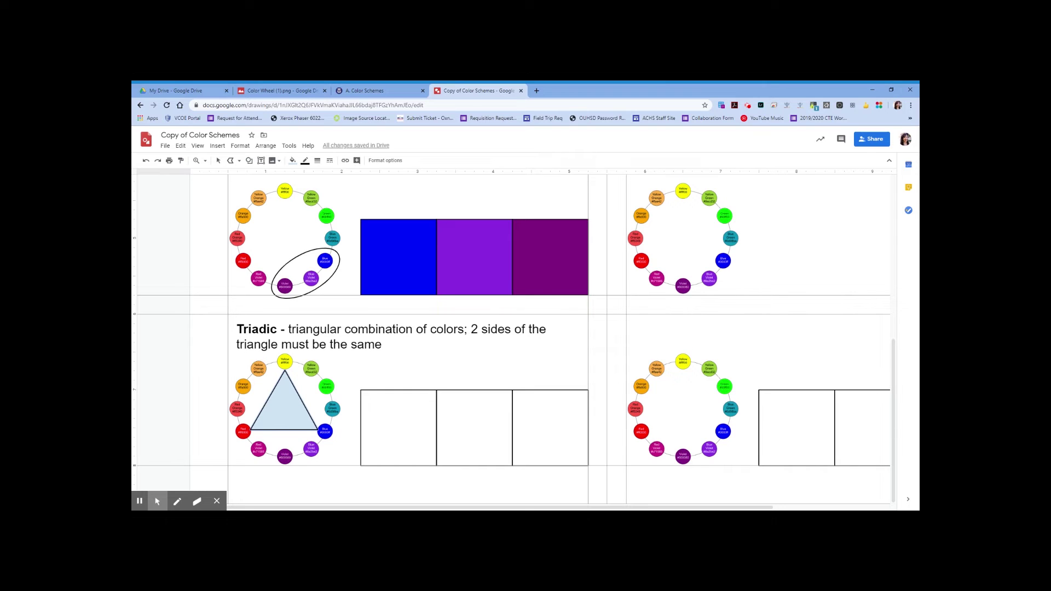
Step: Give the Triadic triangle a transparent fill and a 3px outline
{"action": "left_click", "coordinate": [293, 160]}
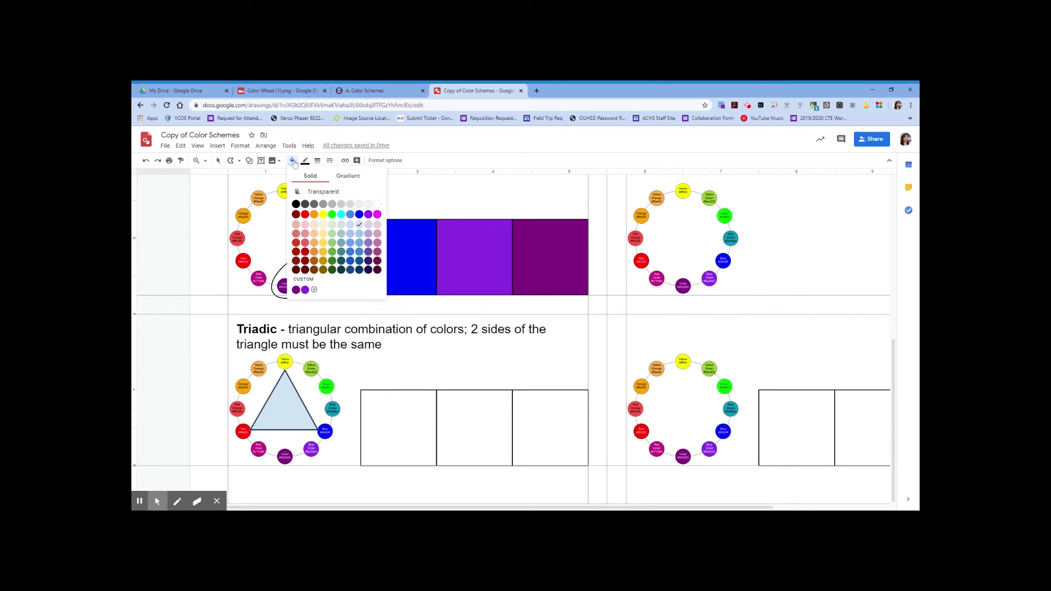
{"action": "left_click", "coordinate": [314, 193]}
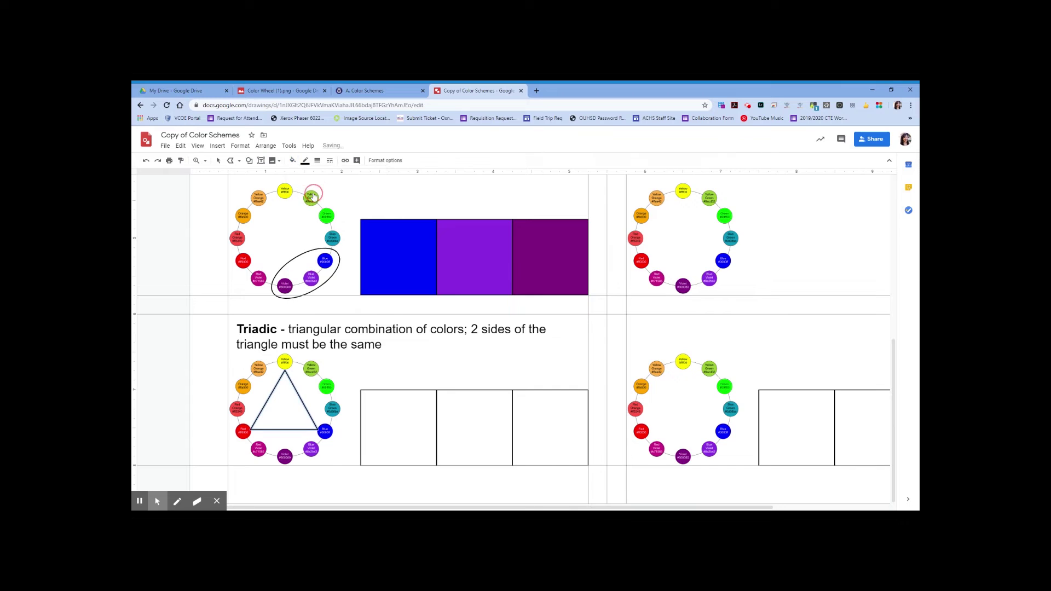
{"action": "left_click", "coordinate": [306, 164]}
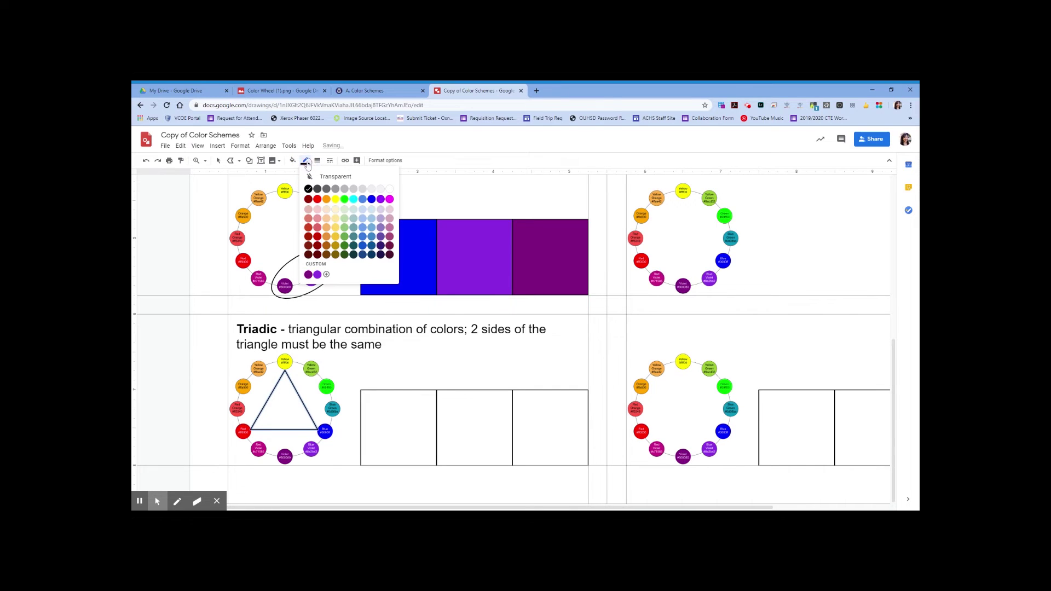
{"action": "left_click", "coordinate": [315, 161]}
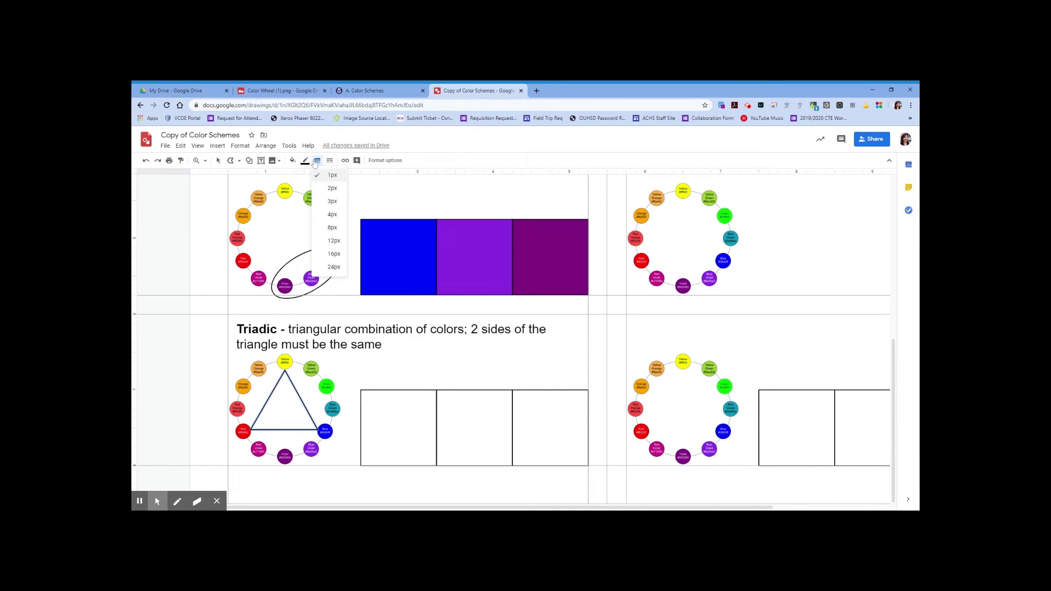
{"action": "left_click", "coordinate": [323, 202]}
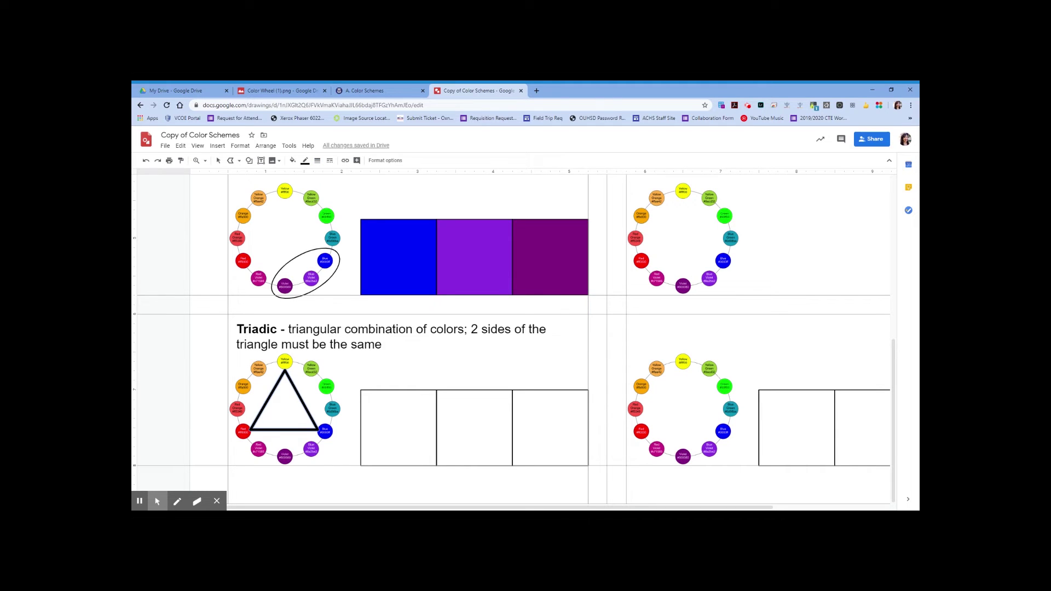
Step: Thicken the outline of the ellipse on the Analogous color wheel to 3px
{"action": "left_click", "coordinate": [218, 160]}
{"action": "left_click", "coordinate": [327, 283]}
{"action": "left_click", "coordinate": [318, 160]}
{"action": "left_click", "coordinate": [332, 201]}
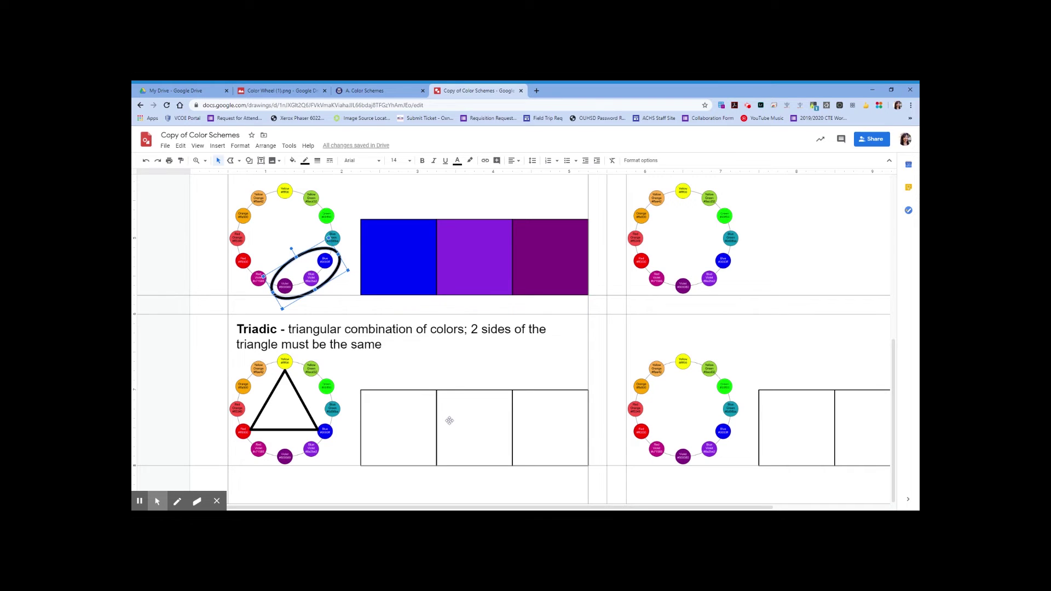
{"action": "left_click", "coordinate": [340, 457]}
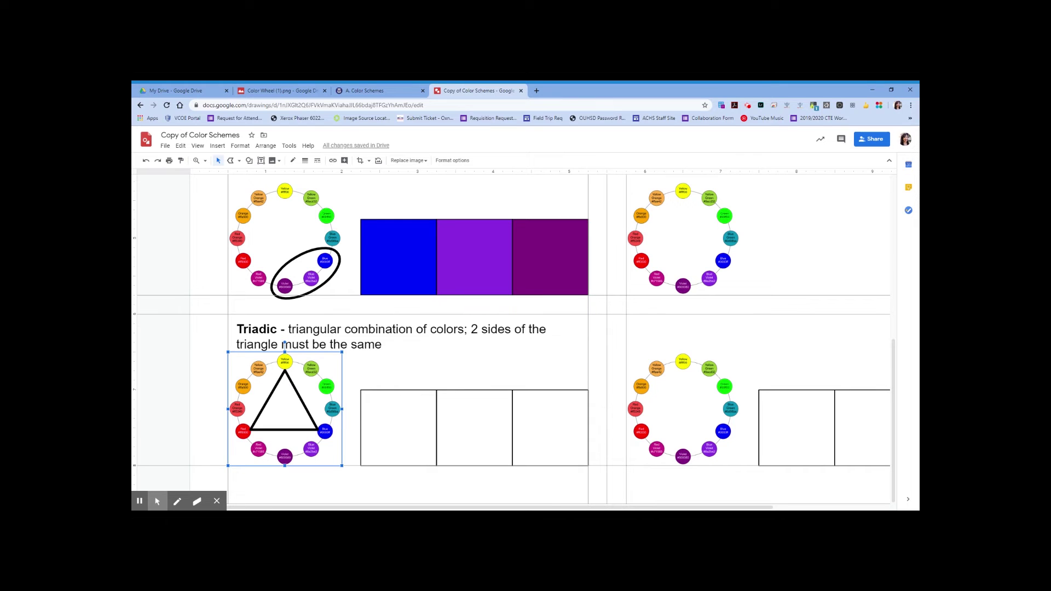
{"action": "left_click_drag", "start_coordinate": [284, 344], "coordinate": [351, 409]}
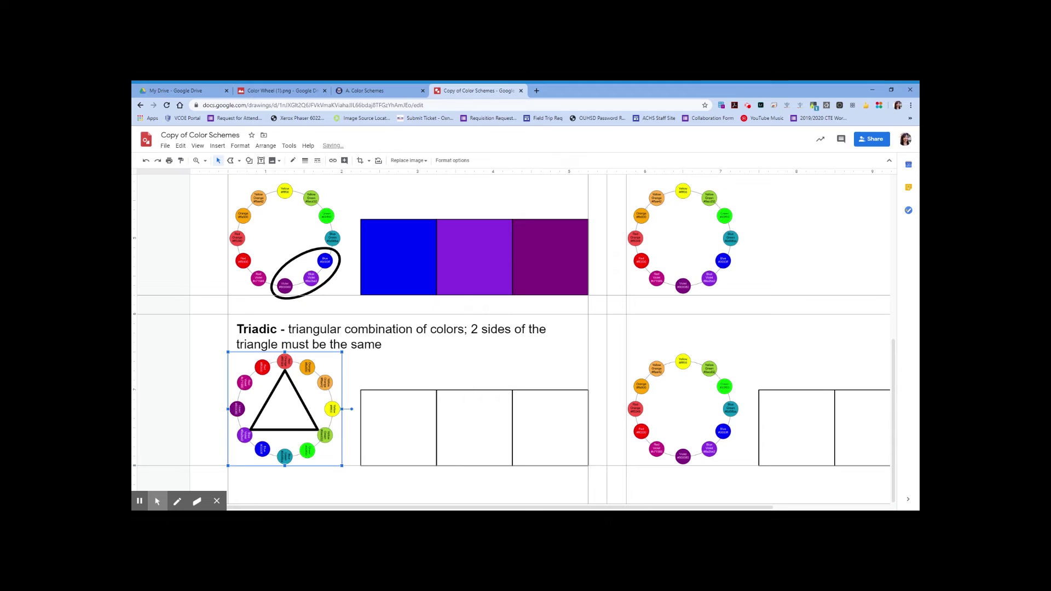
{"action": "key", "text": "ctrl+z"}
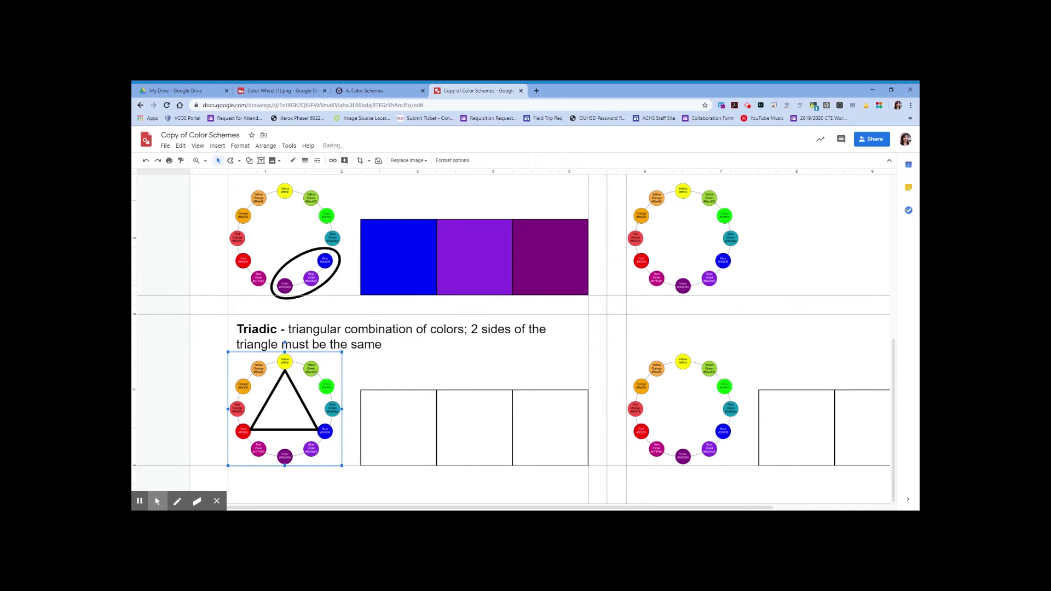
Step: Turn the Triadic triangle upside down and fit its corners to the orange, green and violet circles
{"action": "left_click", "coordinate": [305, 407]}
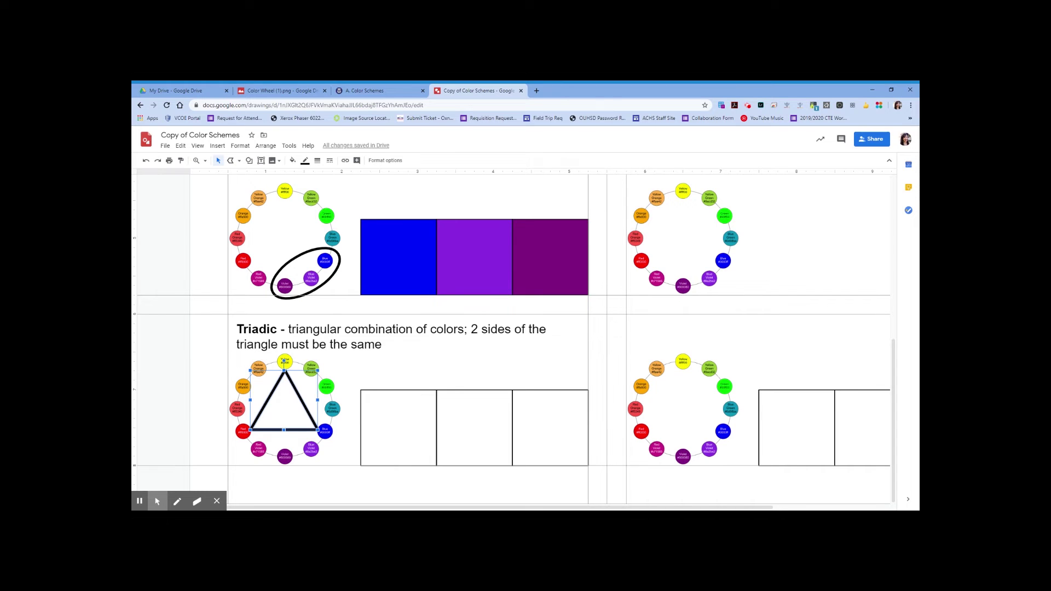
{"action": "left_click_drag", "start_coordinate": [284, 361], "coordinate": [296, 427]}
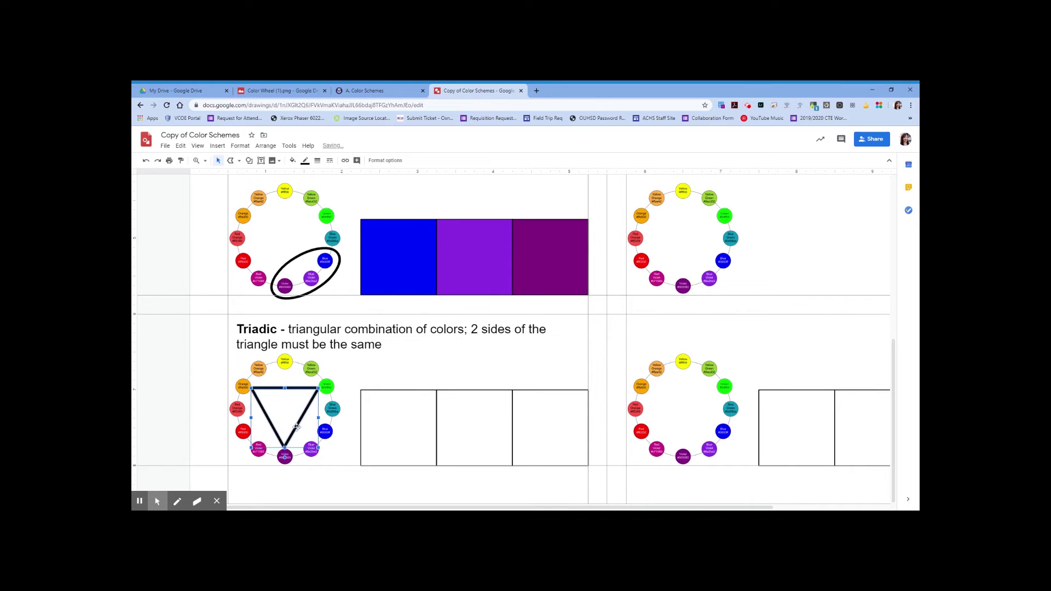
{"action": "left_click", "coordinate": [351, 447]}
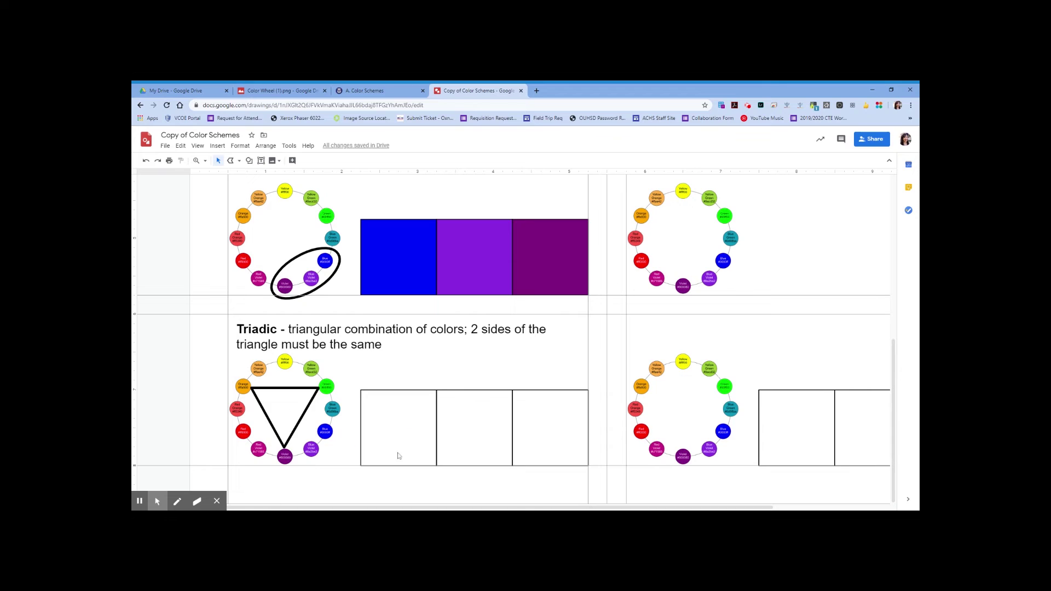
Step: Fill the first Triadic swatch square with the color wheel's green, custom hex color 00ff00
{"action": "left_click", "coordinate": [413, 423]}
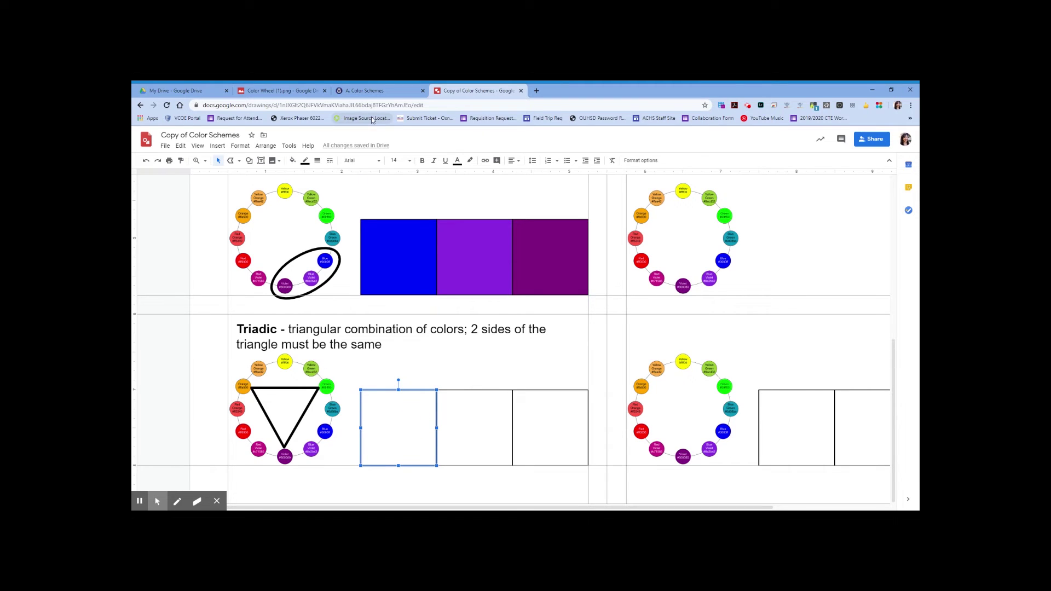
{"action": "left_click", "coordinate": [306, 93]}
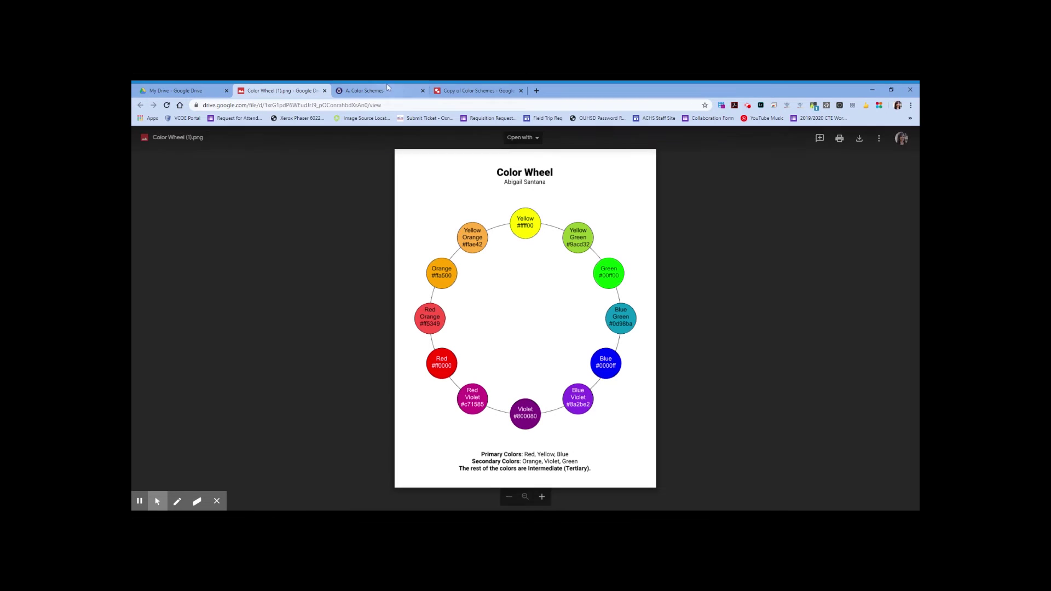
{"action": "left_click", "coordinate": [473, 92]}
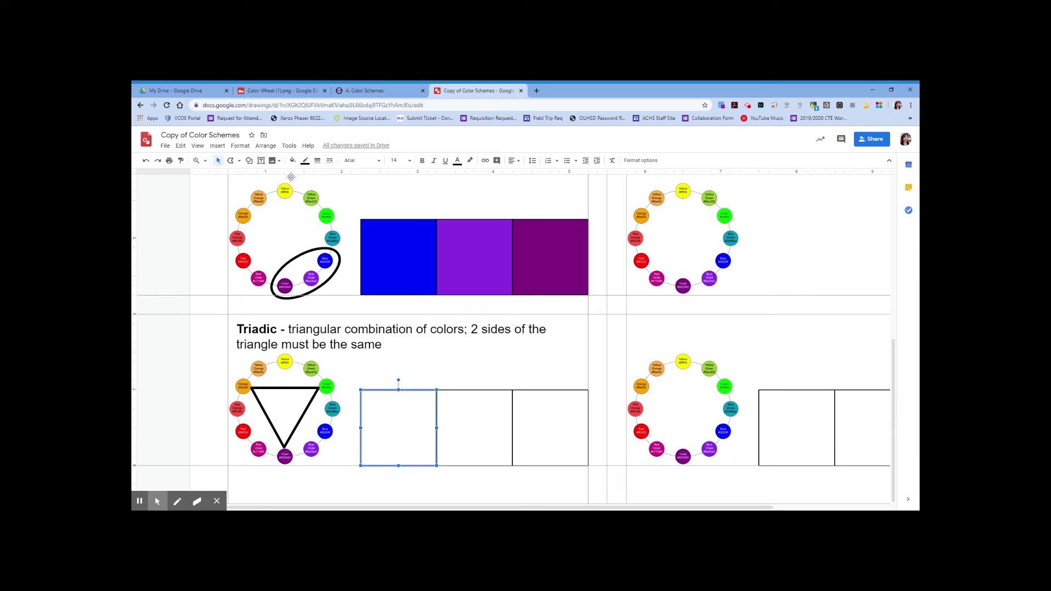
{"action": "left_click", "coordinate": [292, 161]}
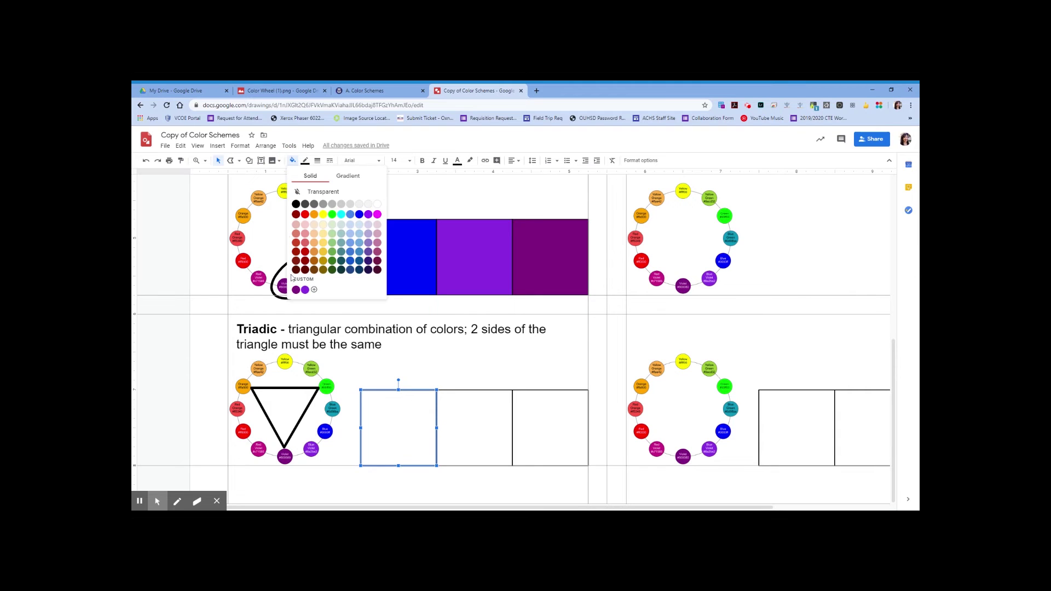
{"action": "left_click", "coordinate": [313, 289]}
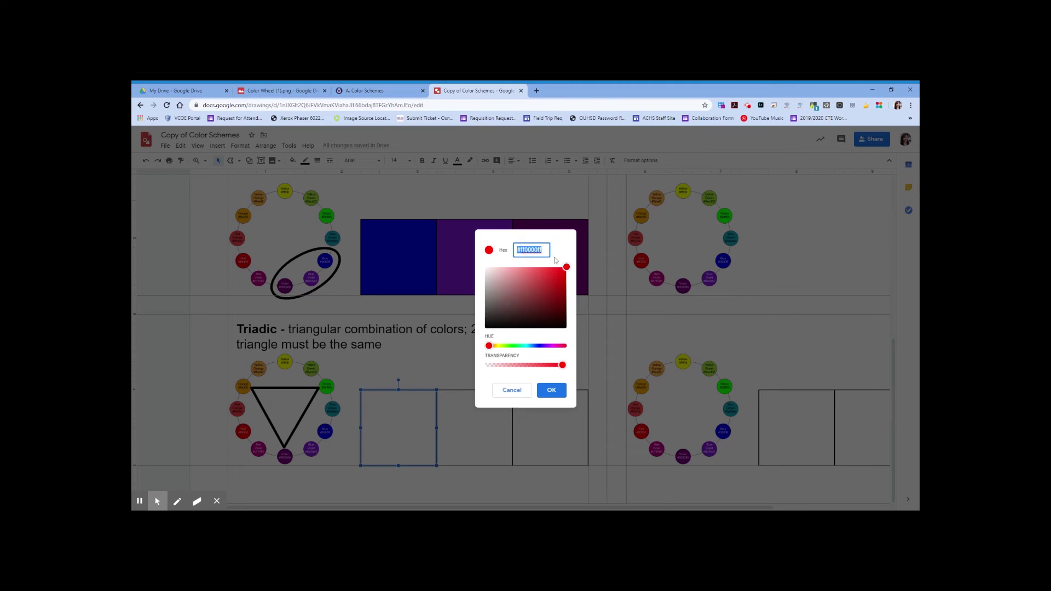
{"action": "type", "text": "00ff00"}
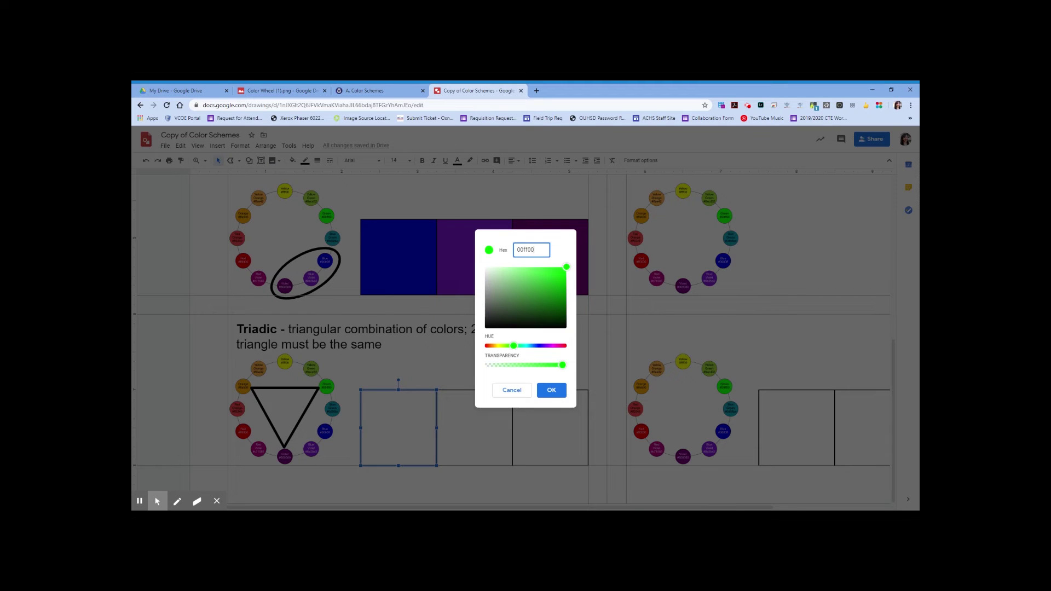
{"action": "left_click", "coordinate": [551, 389]}
Step: Fill the middle Triadic swatch square with the saved custom violet
{"action": "left_click", "coordinate": [479, 424]}
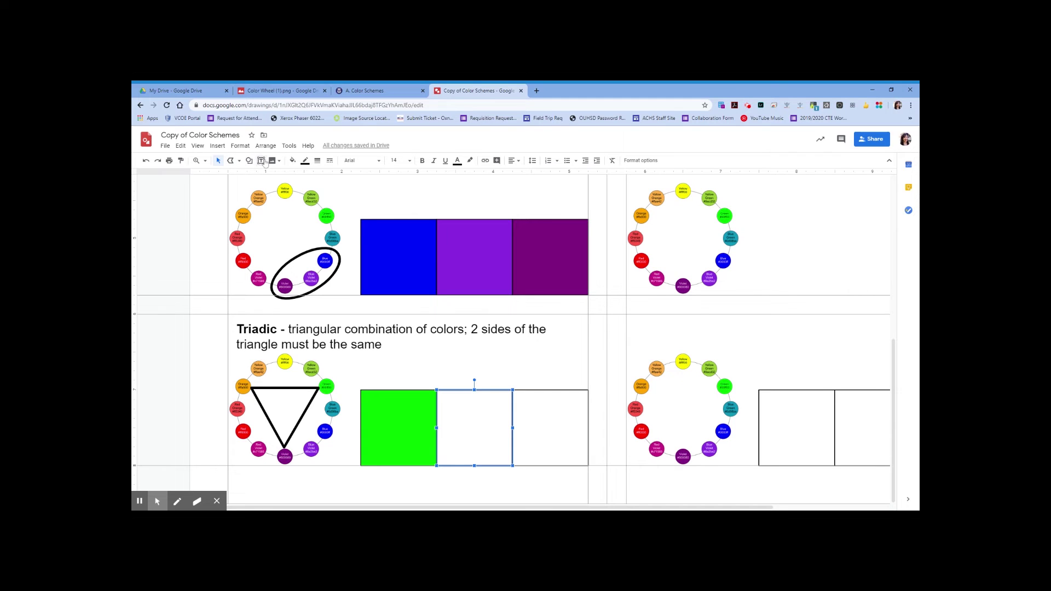
{"action": "left_click", "coordinate": [293, 160]}
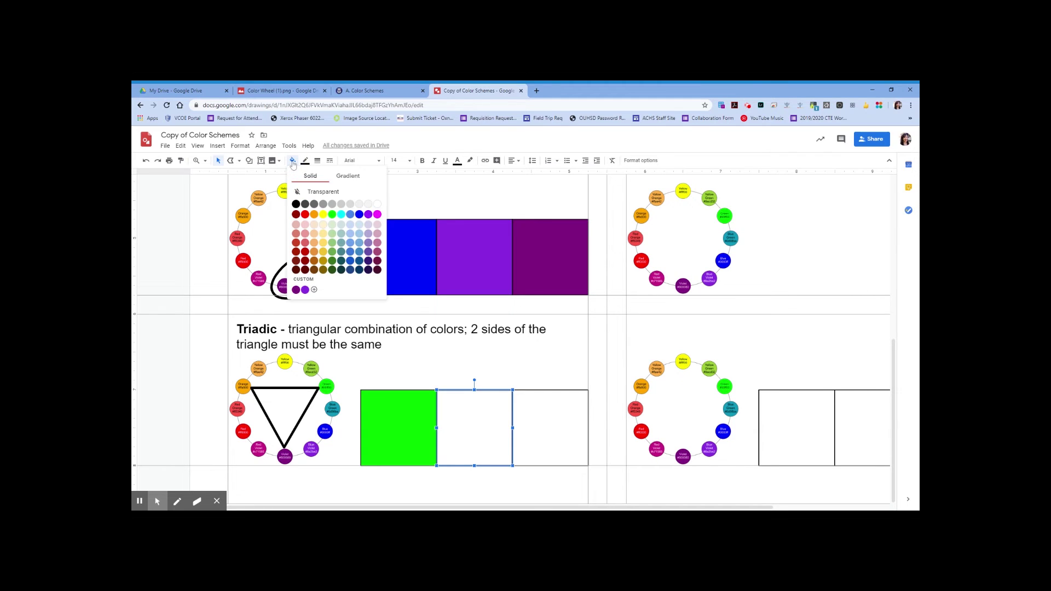
{"action": "left_click", "coordinate": [296, 290]}
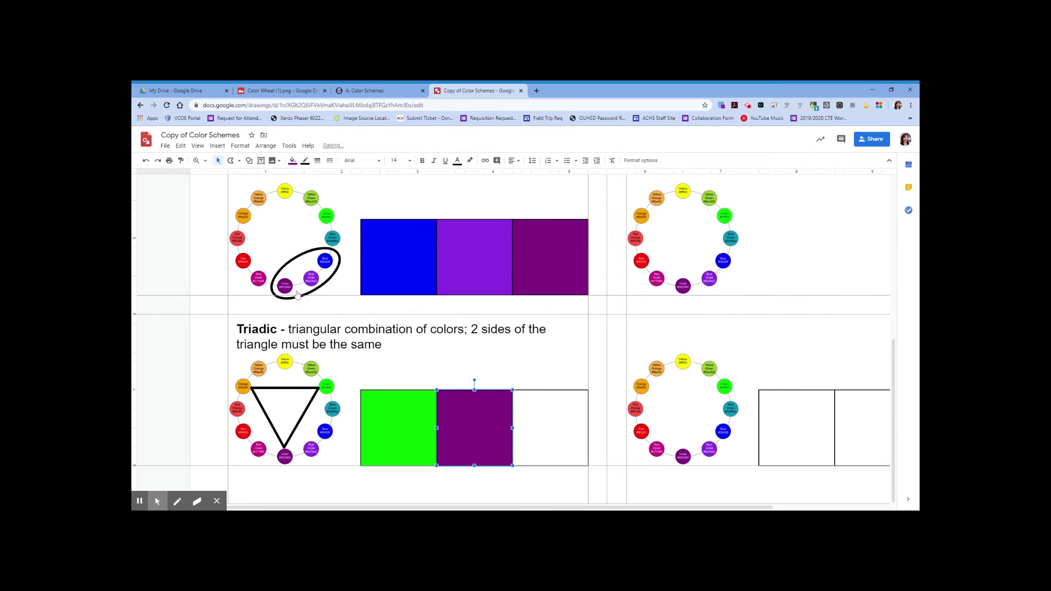
Step: Fill the third Triadic swatch square with the color wheel's orange, custom hex color ffa500
{"action": "left_click", "coordinate": [551, 421]}
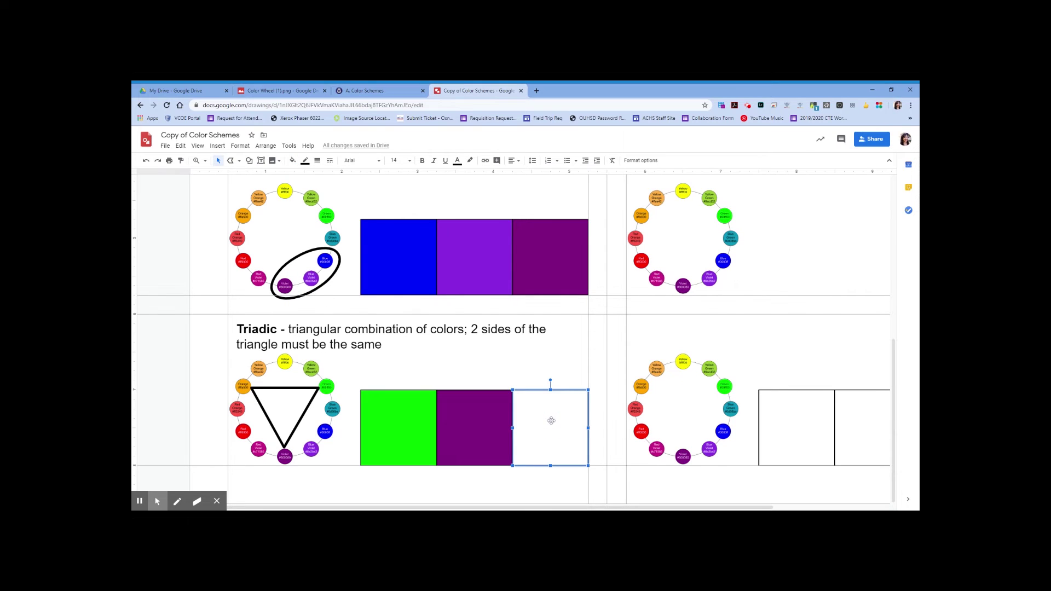
{"action": "left_click", "coordinate": [261, 92]}
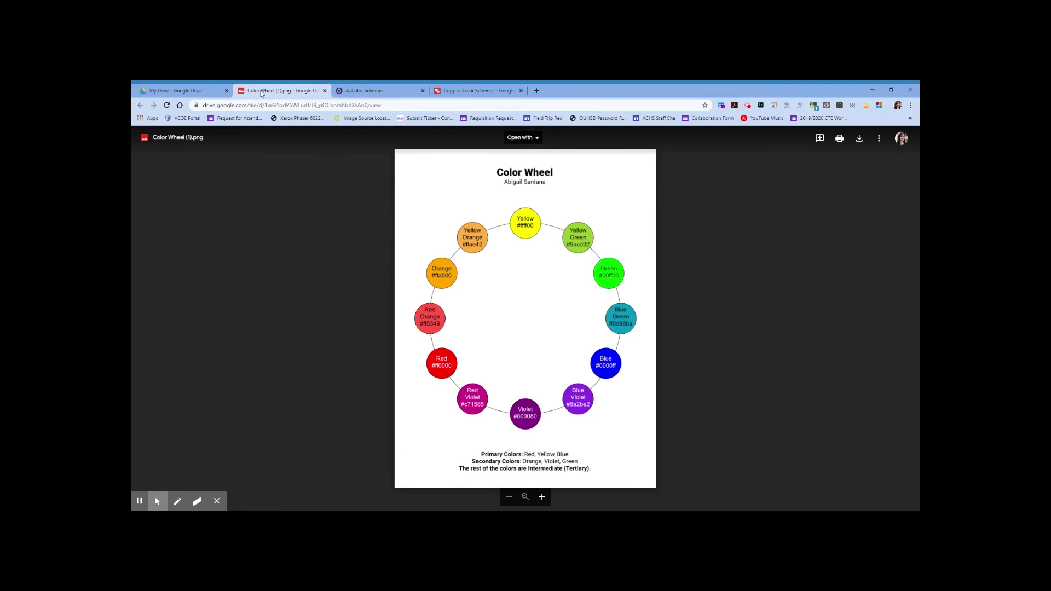
{"action": "left_click", "coordinate": [473, 92]}
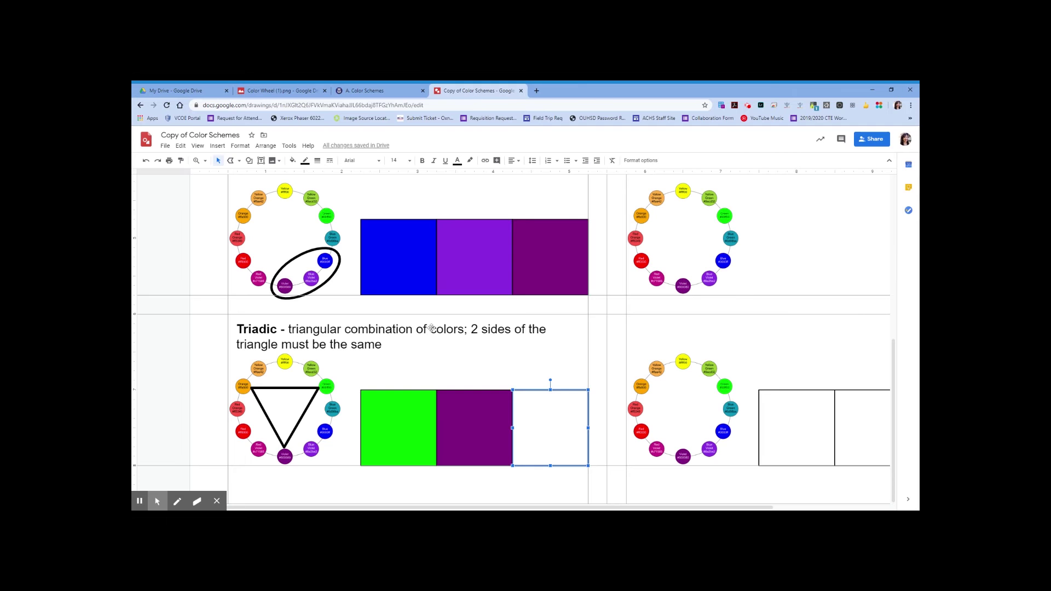
{"action": "left_click", "coordinate": [293, 163]}
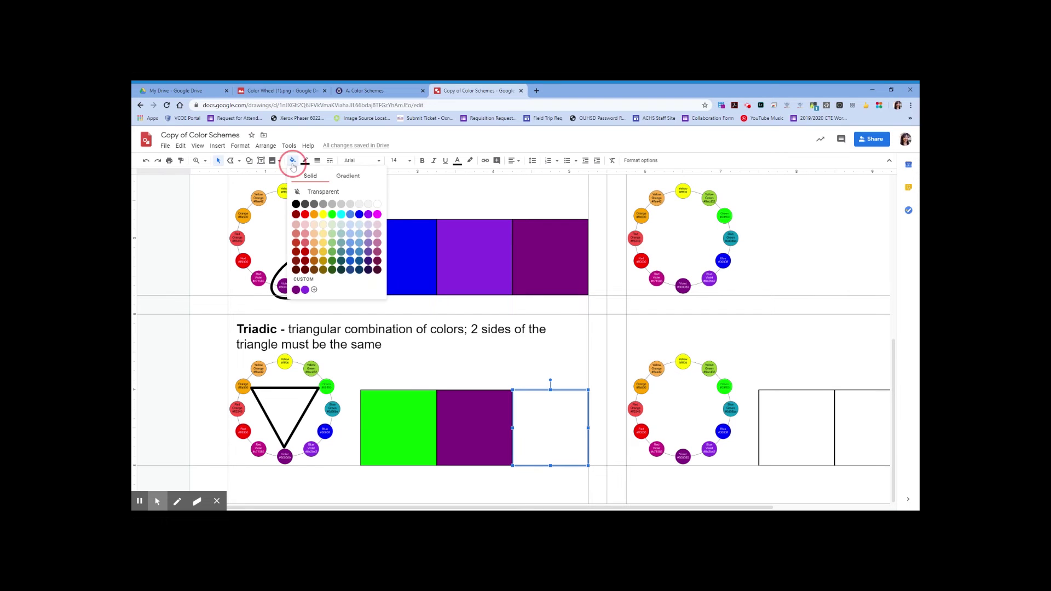
{"action": "left_click", "coordinate": [314, 290]}
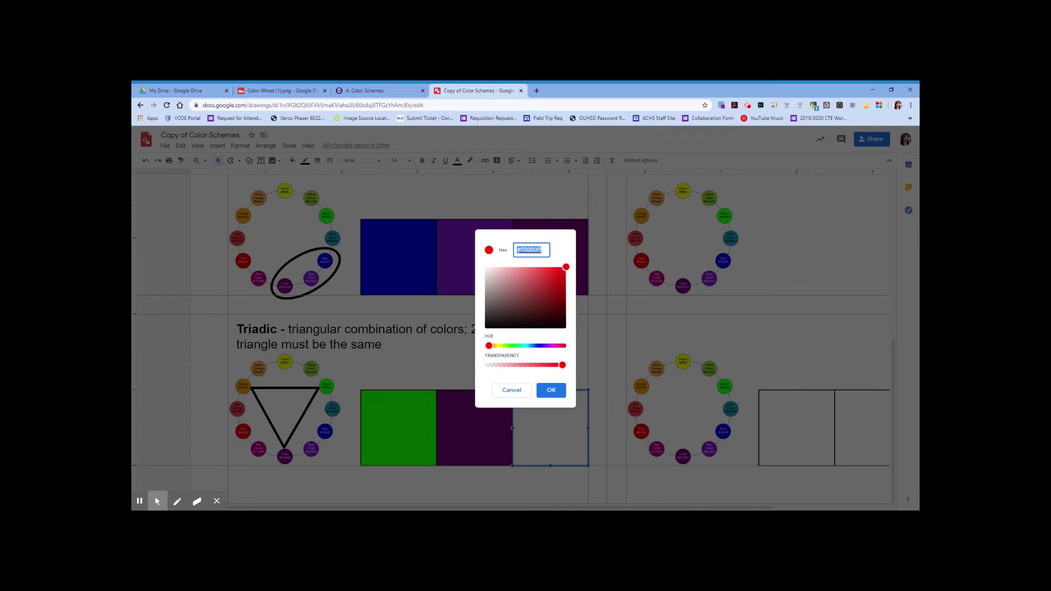
{"action": "type", "text": "ffa500"}
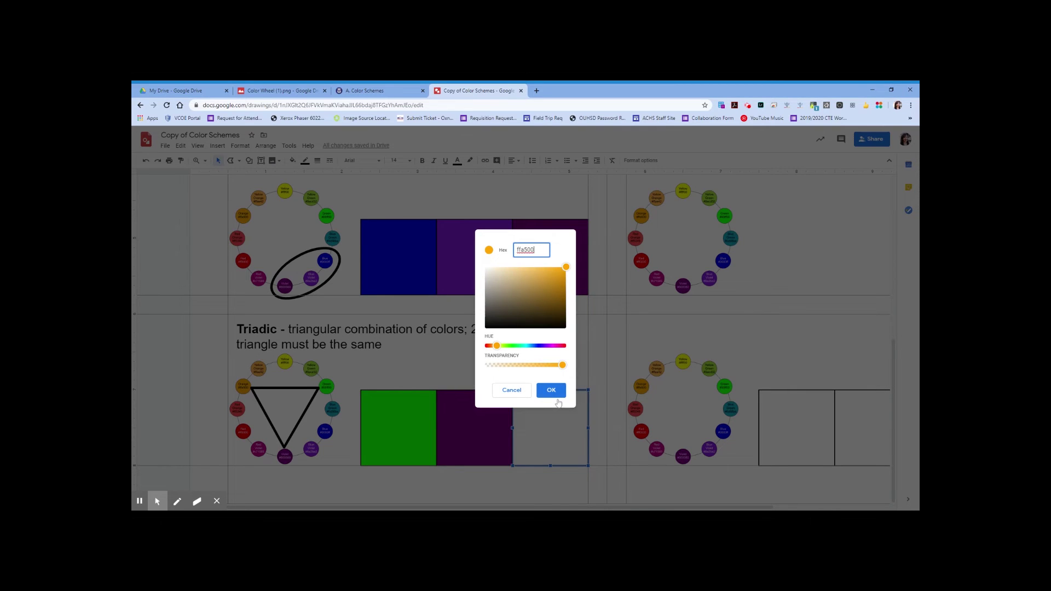
{"action": "left_click", "coordinate": [553, 390]}
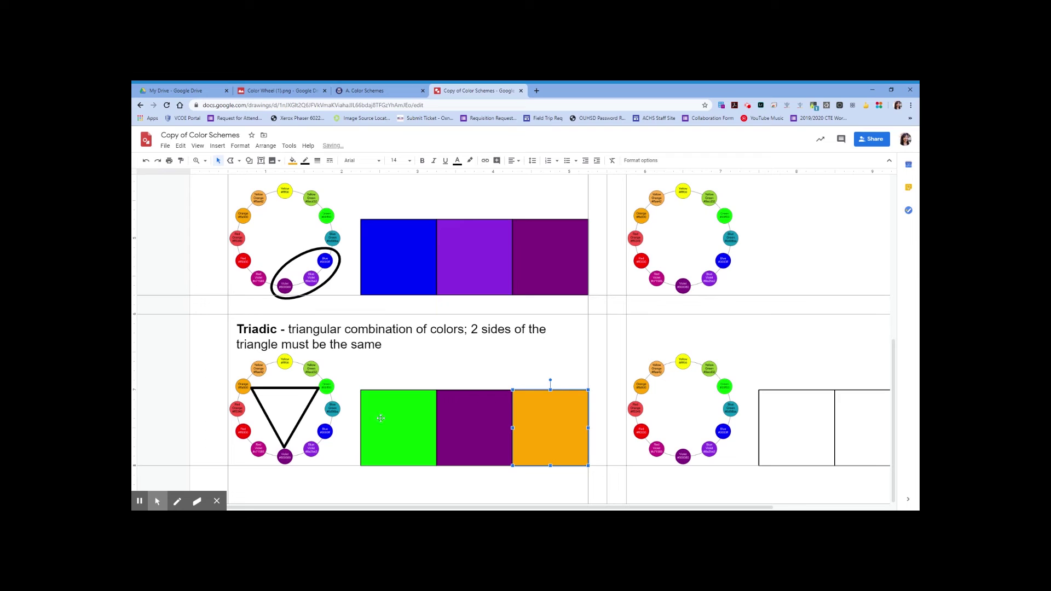
{"action": "left_click", "coordinate": [461, 486]}
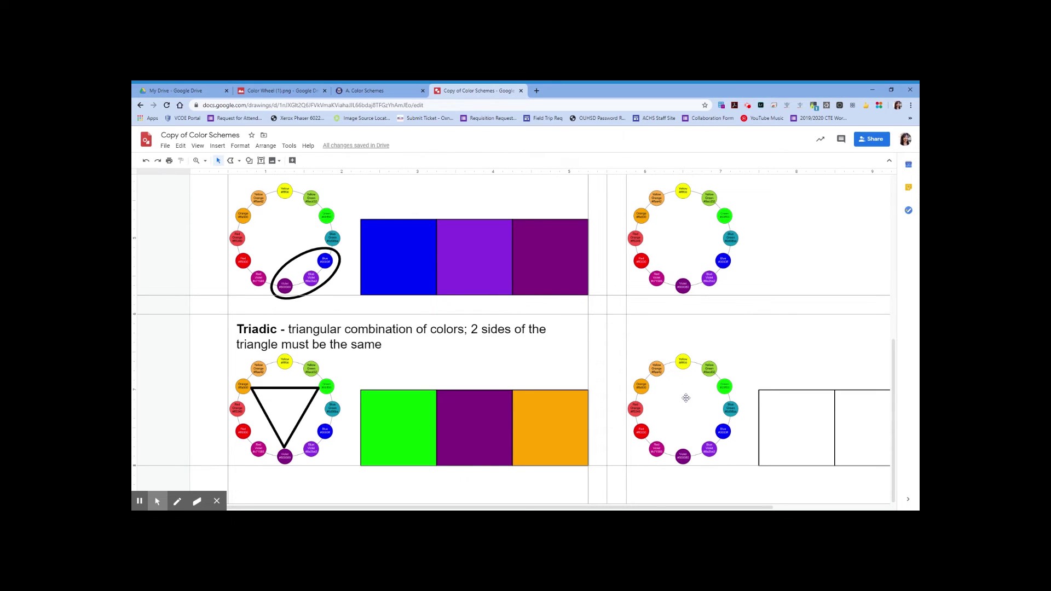
Step: Duplicate the Complementary heading and place the copy above the top color wheel of the second column, aligned to the guides
{"action": "scroll", "coordinate": [796, 354], "scroll_direction": "right", "scroll_amount": 5}
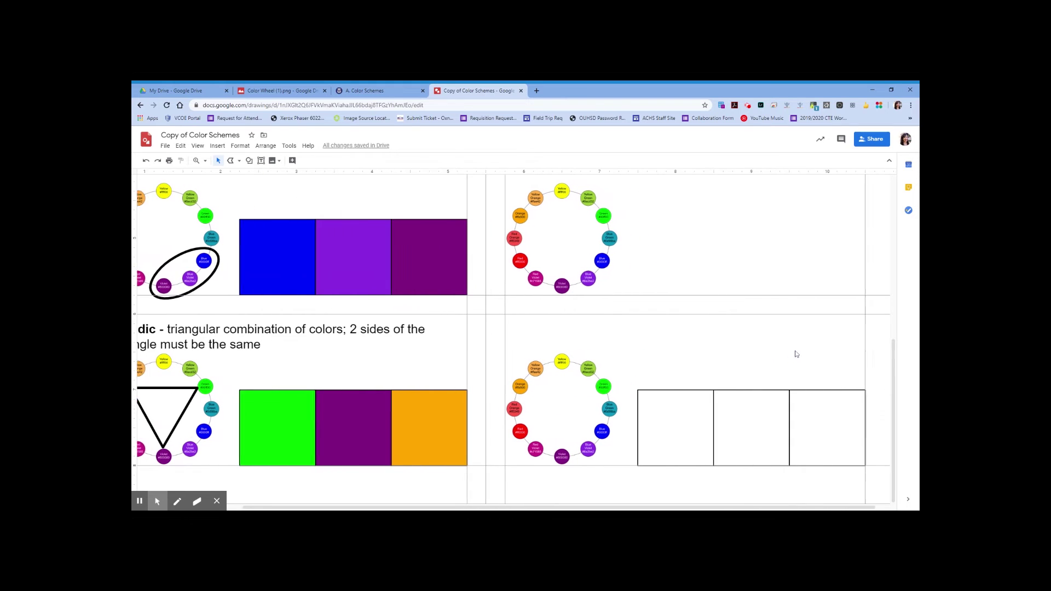
{"action": "scroll", "coordinate": [514, 339], "scroll_direction": "up", "scroll_amount": 5}
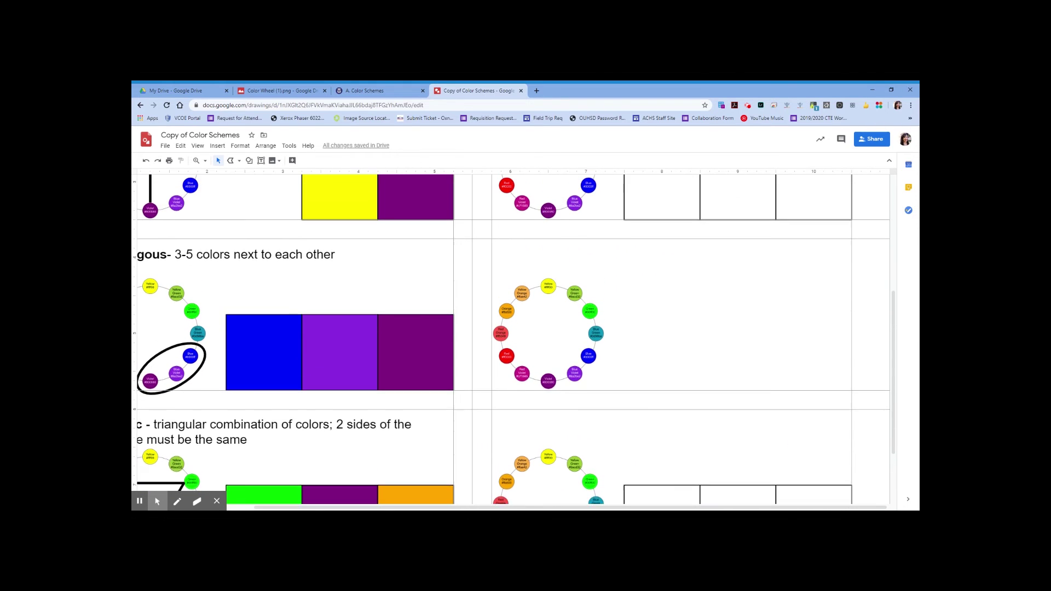
{"action": "scroll", "coordinate": [511, 339], "scroll_direction": "up", "scroll_amount": 1}
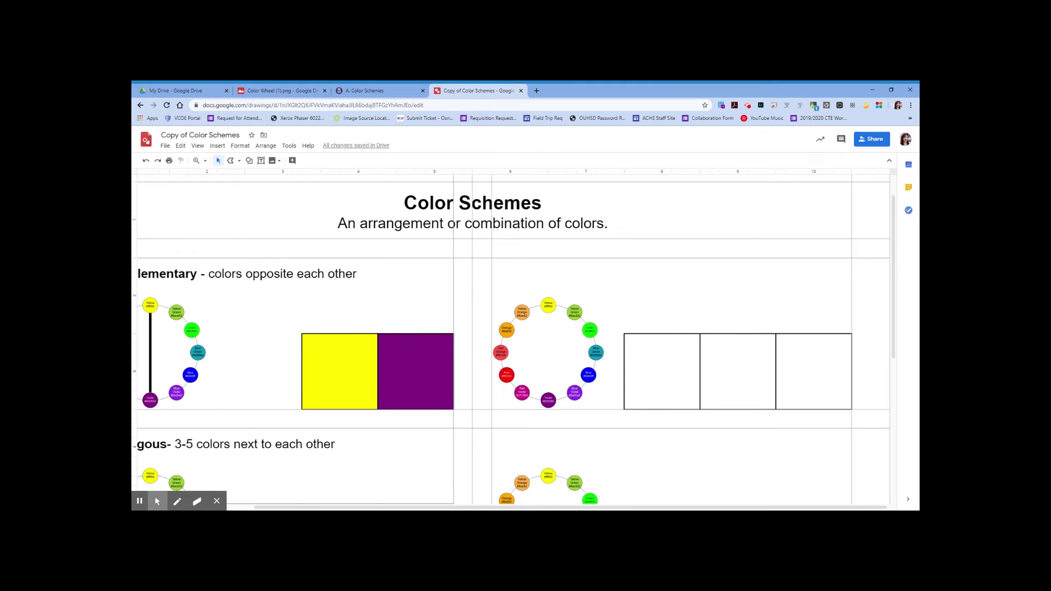
{"action": "scroll", "coordinate": [353, 293], "scroll_direction": "left", "scroll_amount": 1}
{"action": "left_click", "coordinate": [353, 294]}
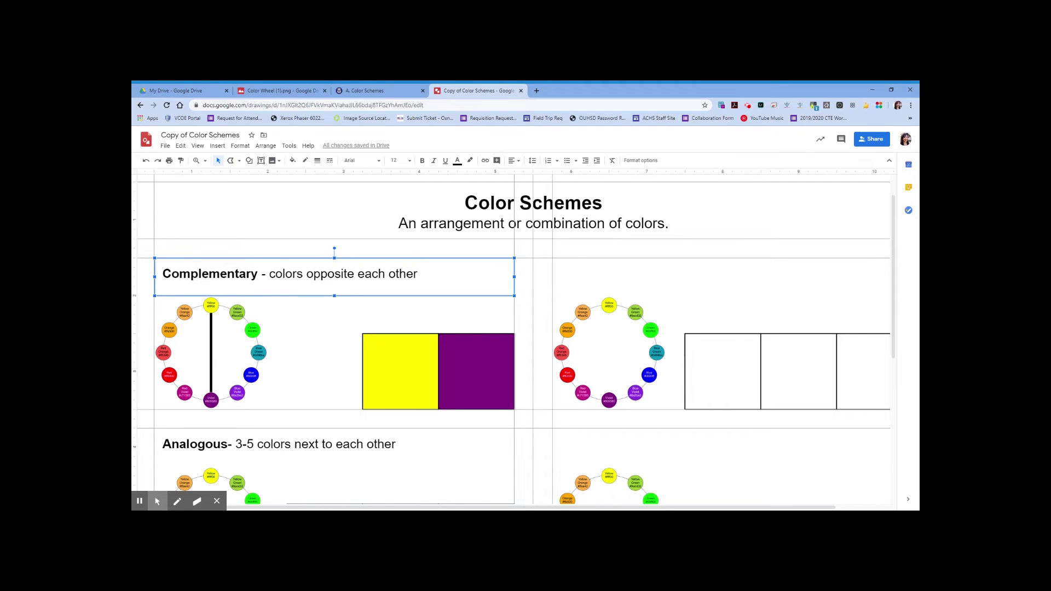
{"action": "key", "text": "ctrl+d"}
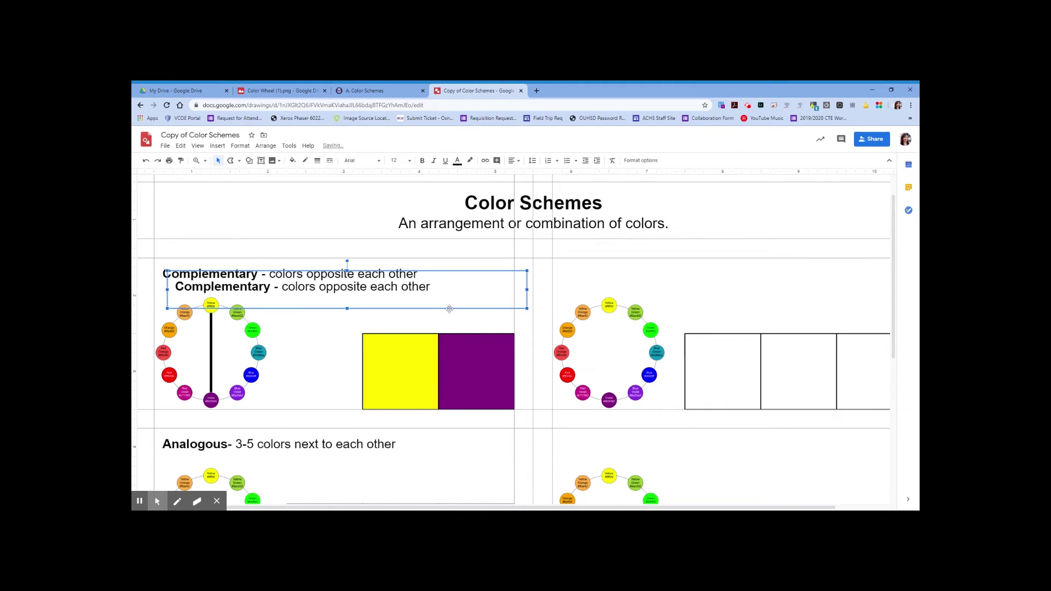
{"action": "left_click_drag", "start_coordinate": [450, 310], "coordinate": [831, 295]}
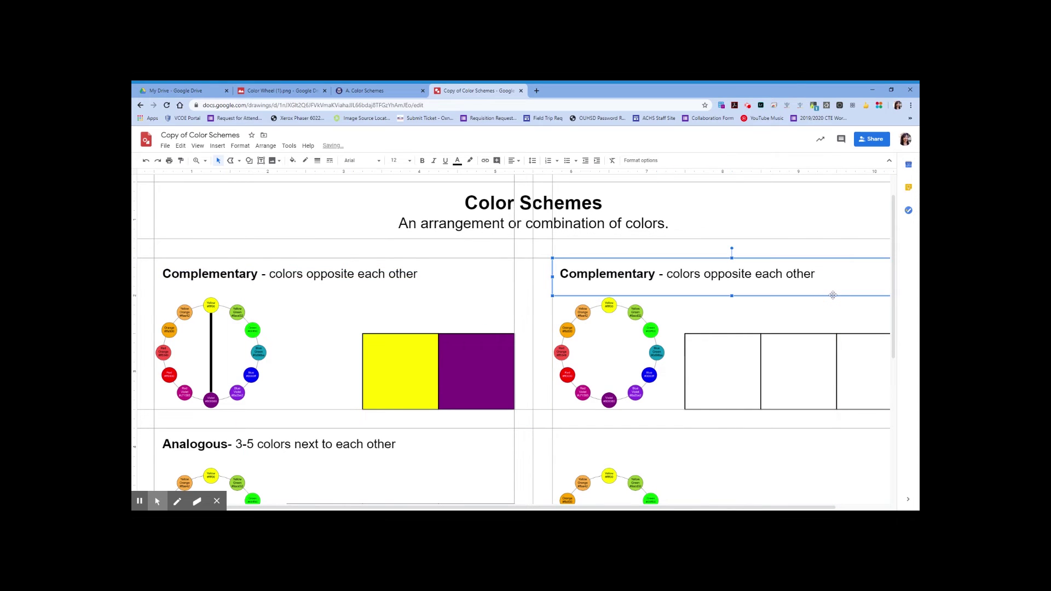
Step: Change the heading of the second column's top color wheel to Split Complementary
{"action": "scroll", "coordinate": [712, 325], "scroll_direction": "right", "scroll_amount": 2}
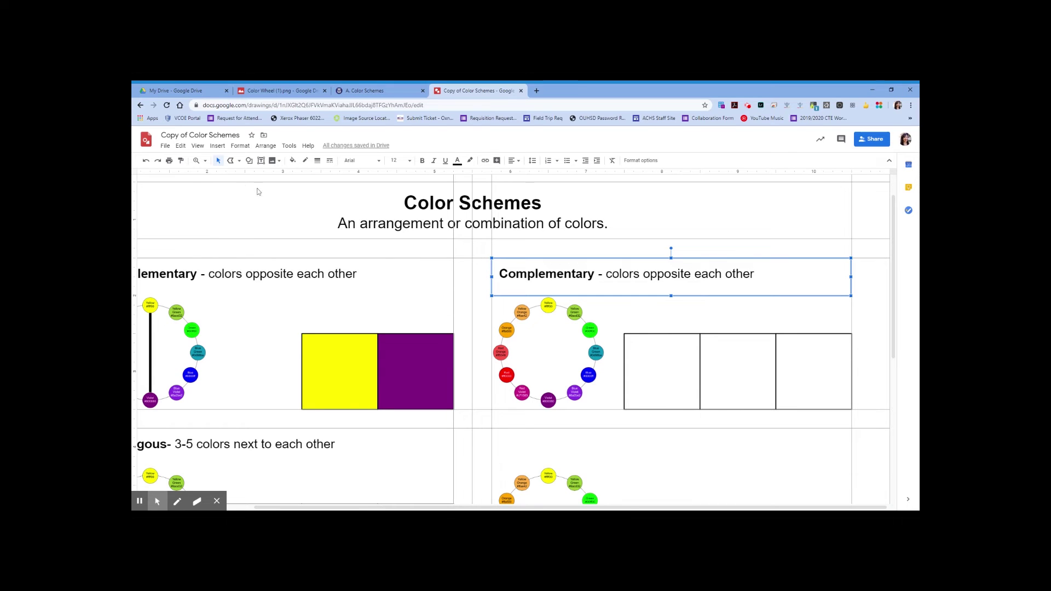
{"action": "left_click", "coordinate": [197, 160]}
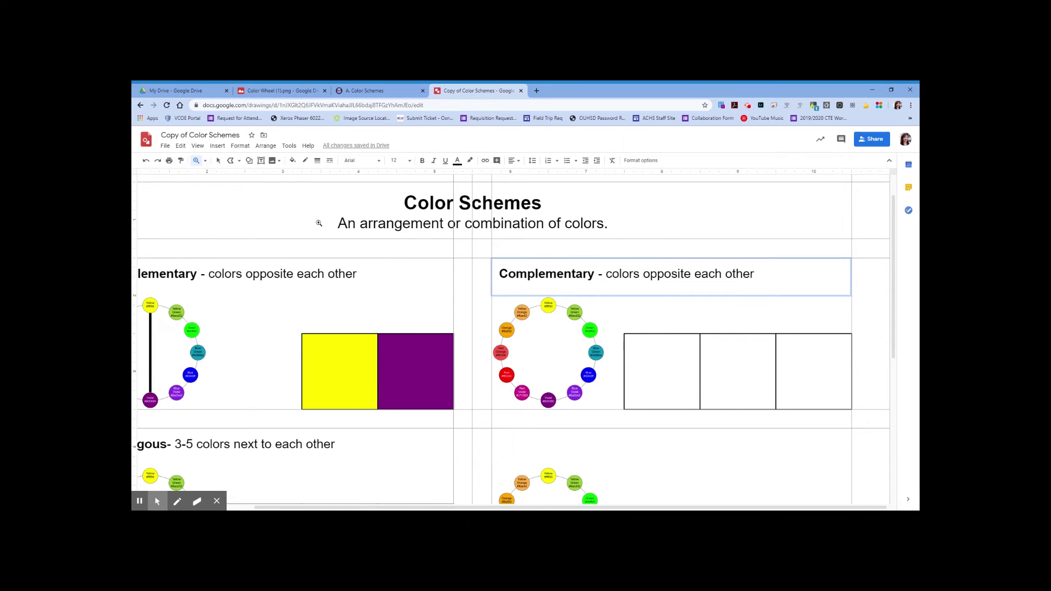
{"action": "left_click", "coordinate": [698, 326]}
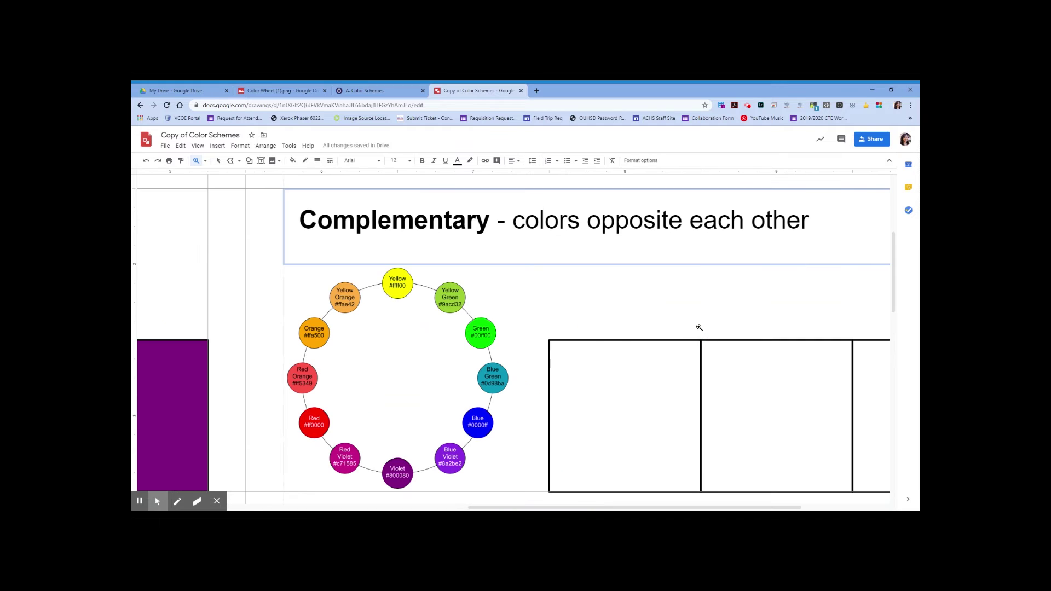
{"action": "left_click", "coordinate": [205, 162]}
{"action": "left_click", "coordinate": [594, 318]}
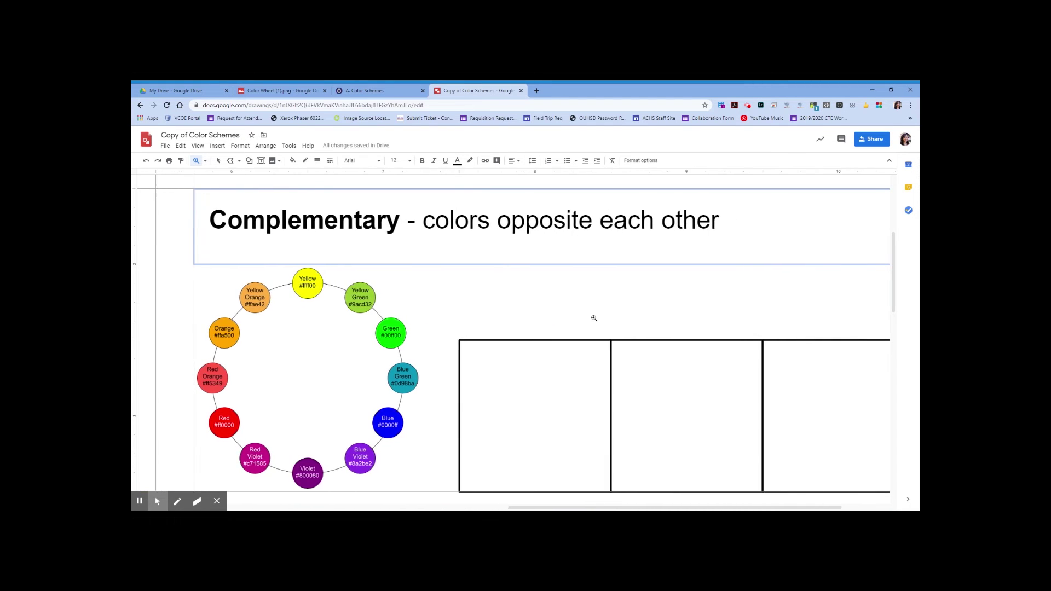
{"action": "left_click", "coordinate": [205, 161]}
{"action": "left_click", "coordinate": [243, 248]}
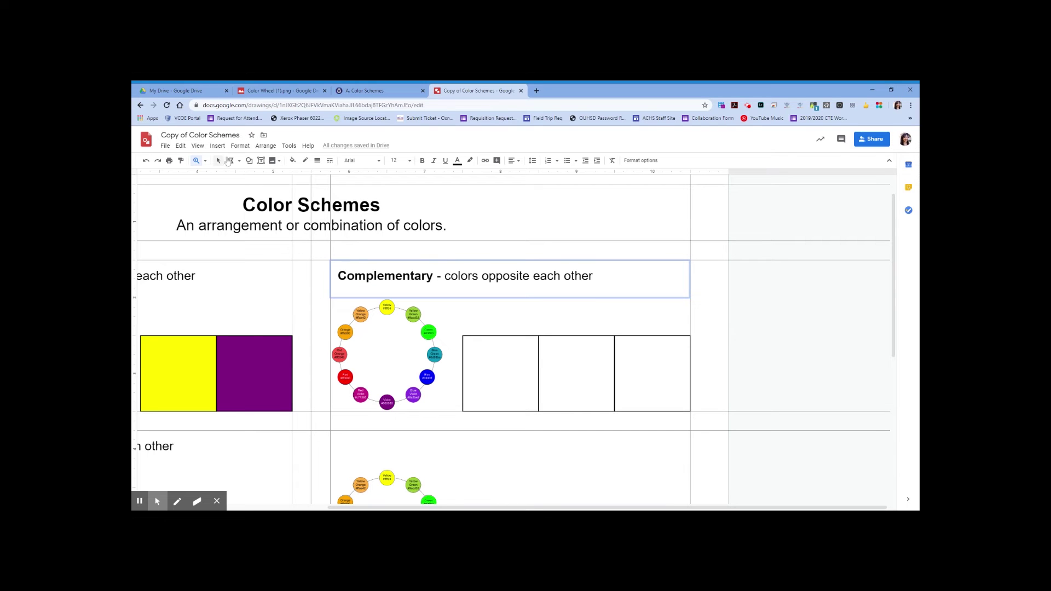
{"action": "left_click", "coordinate": [218, 160]}
{"action": "left_click", "coordinate": [397, 277]}
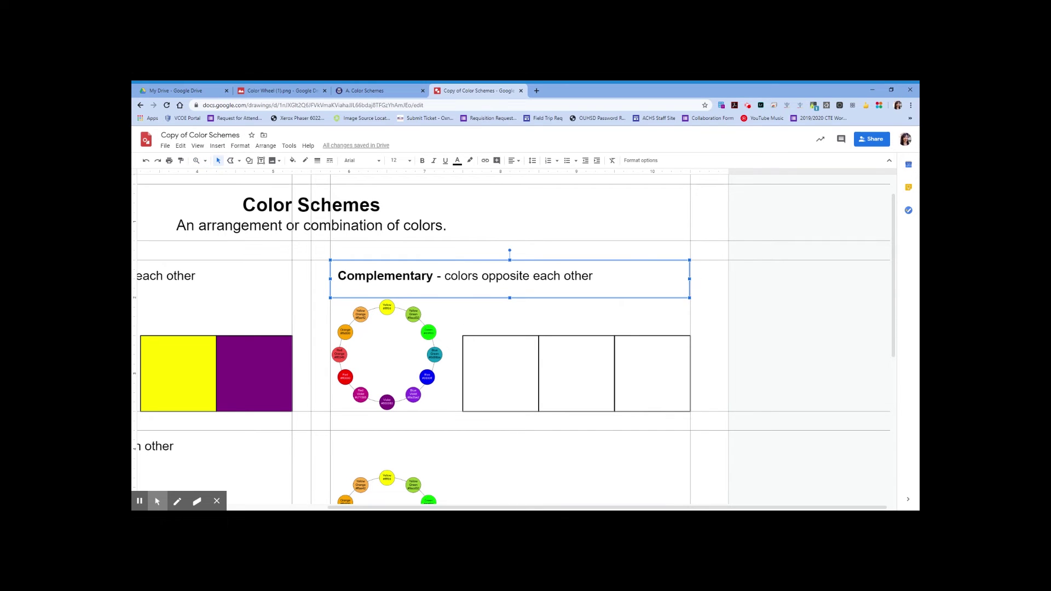
{"action": "double_click", "coordinate": [396, 276]}
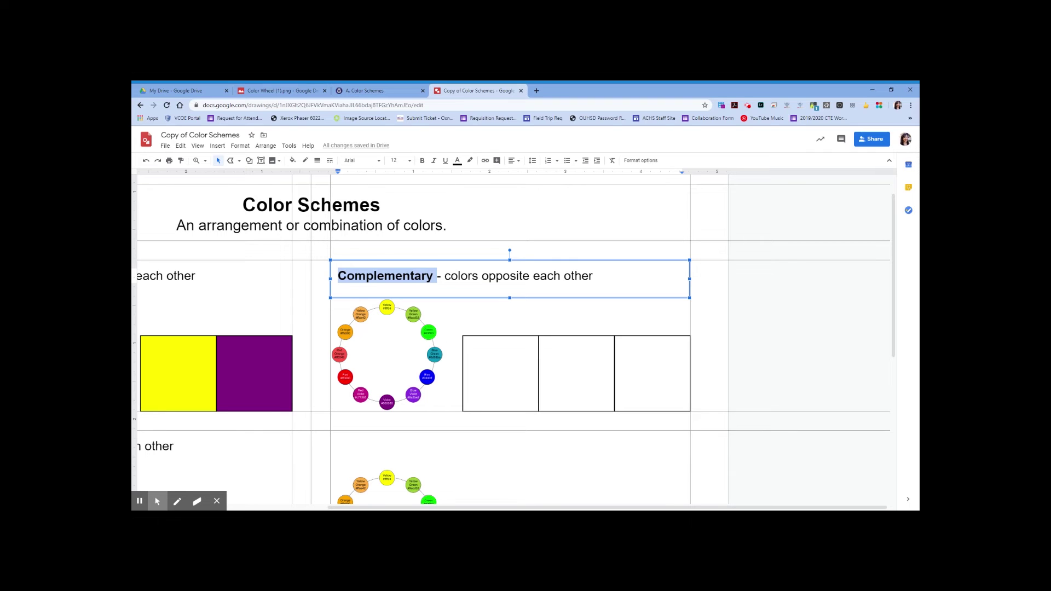
{"action": "left_click", "coordinate": [337, 276]}
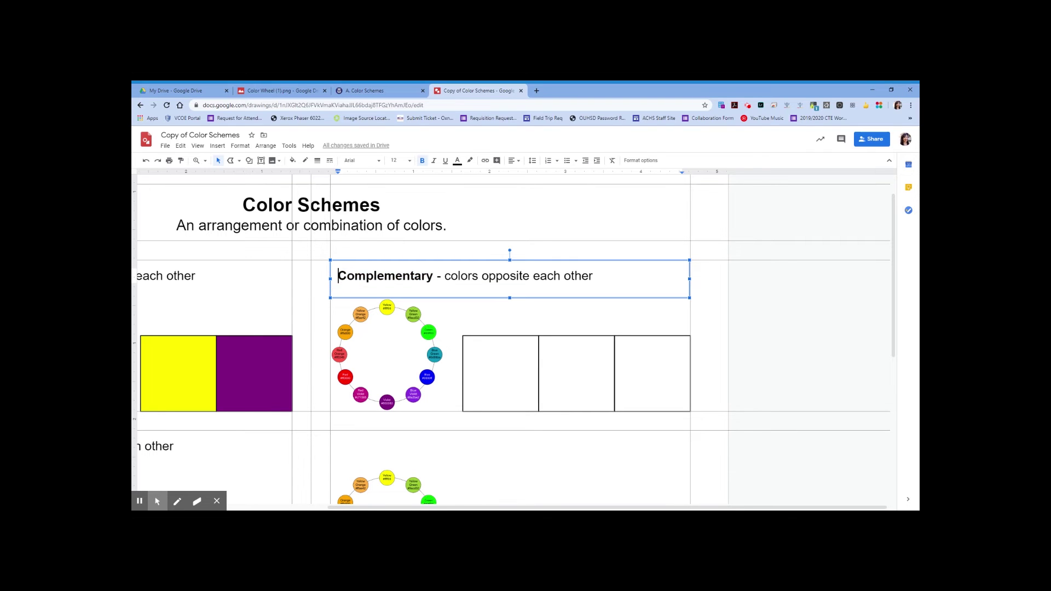
{"action": "type", "text": "Split"}
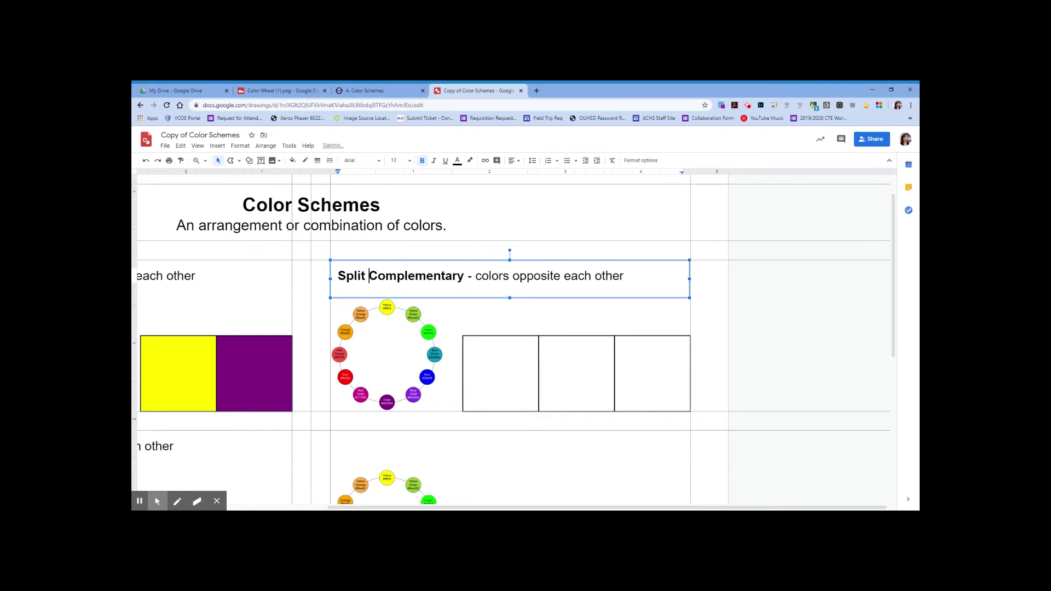
Step: Replace the Split Complementary definition with "a color and the 2 colors adjacent to its complement"
{"action": "left_click", "coordinate": [476, 275]}
{"action": "left_click_drag", "start_coordinate": [476, 275], "coordinate": [622, 276]}
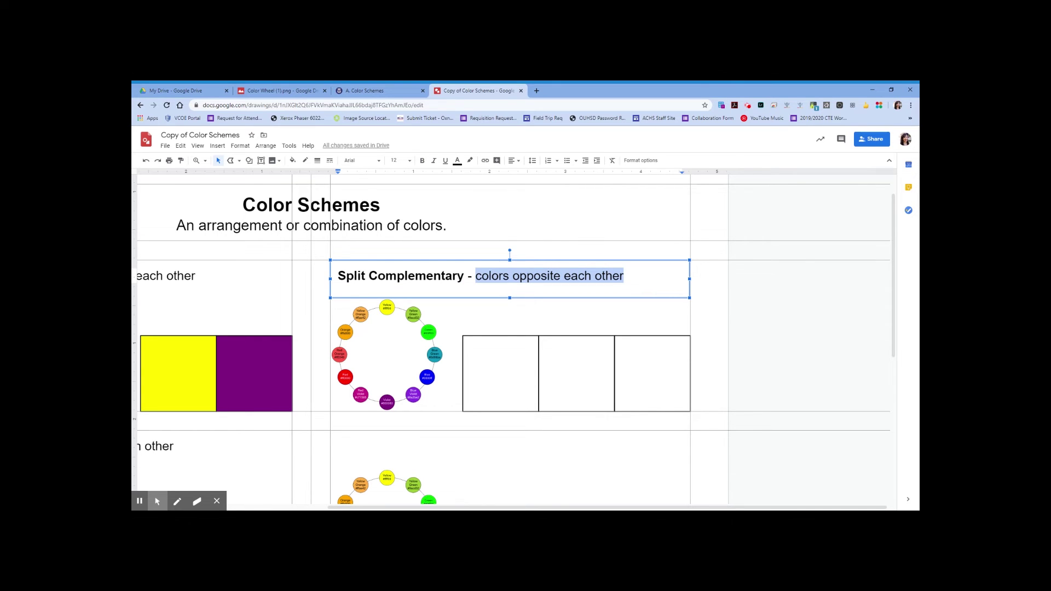
{"action": "type", "text": "a "}
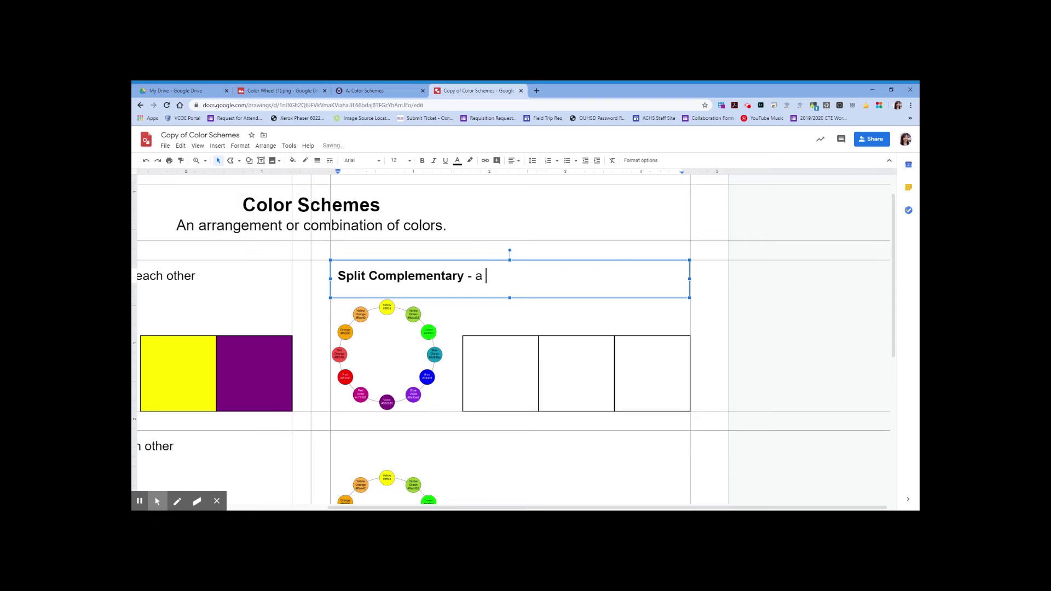
{"action": "type", "text": "color and the 2 colors adjacent to its complement"}
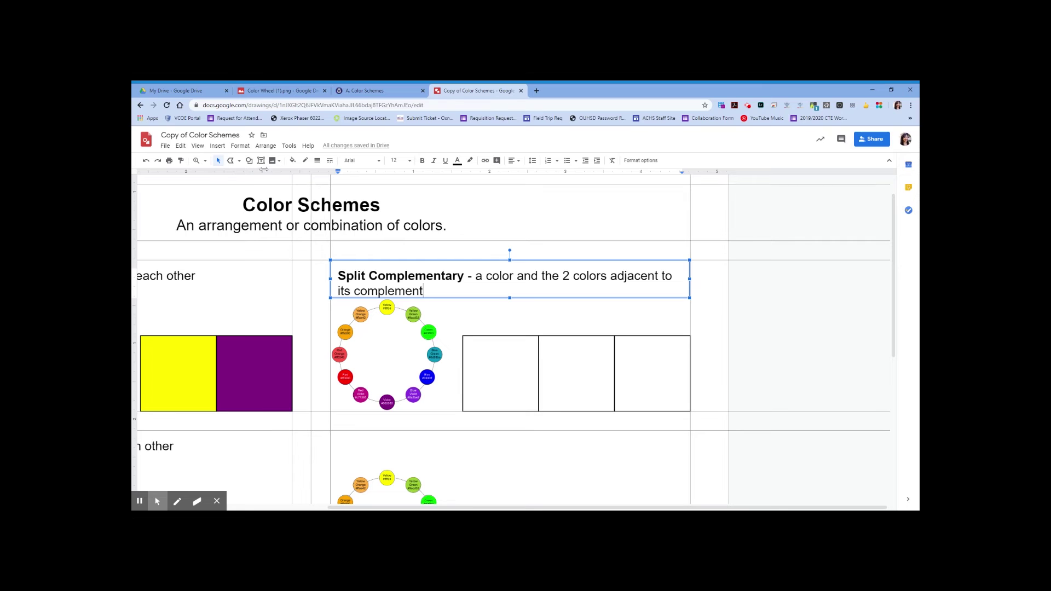
Step: Draw a closed triangle connecting red, yellow green and blue green inside the Split Complementary color wheel
{"action": "left_click", "coordinate": [232, 164]}
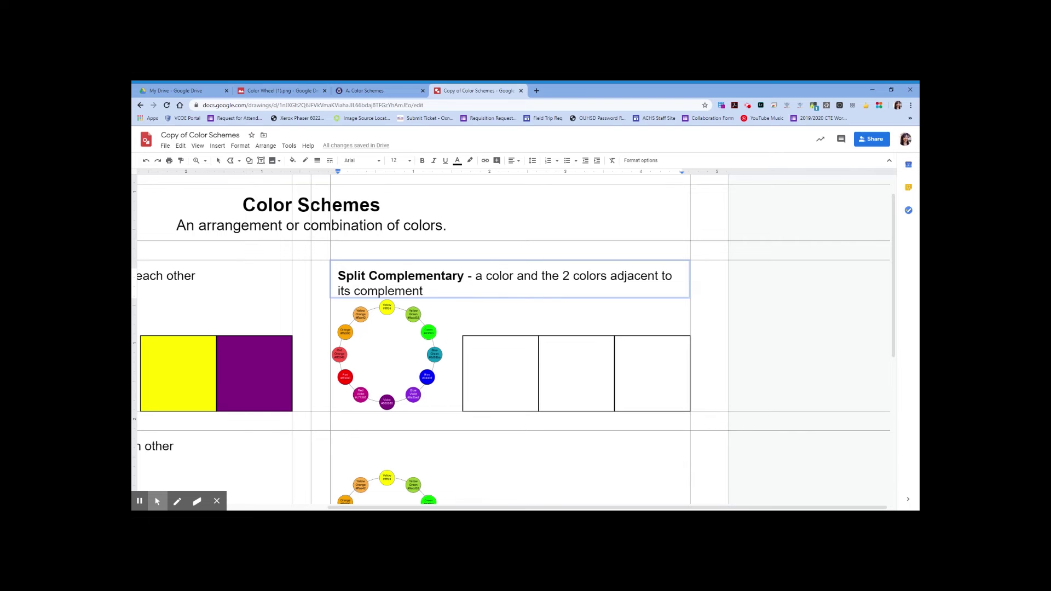
{"action": "mouse_move", "coordinate": [353, 373]}
{"action": "left_mouse_down"}
{"action": "mouse_move", "coordinate": [426, 339]}
{"action": "mouse_move", "coordinate": [409, 324]}
{"action": "mouse_move", "coordinate": [429, 360]}
{"action": "mouse_move", "coordinate": [408, 321]}
{"action": "left_mouse_up"}
{"action": "left_click", "coordinate": [407, 321]}
{"action": "left_click", "coordinate": [428, 355]}
{"action": "left_click", "coordinate": [354, 375]}
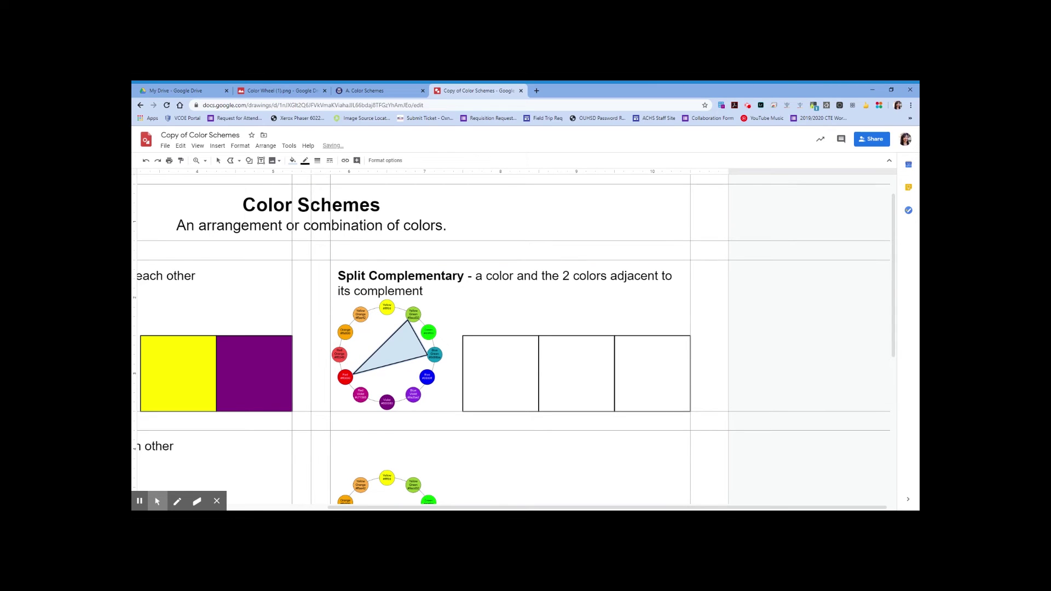
Step: Give the Split Complementary triangle a transparent fill and a thicker outline
{"action": "left_click", "coordinate": [293, 161]}
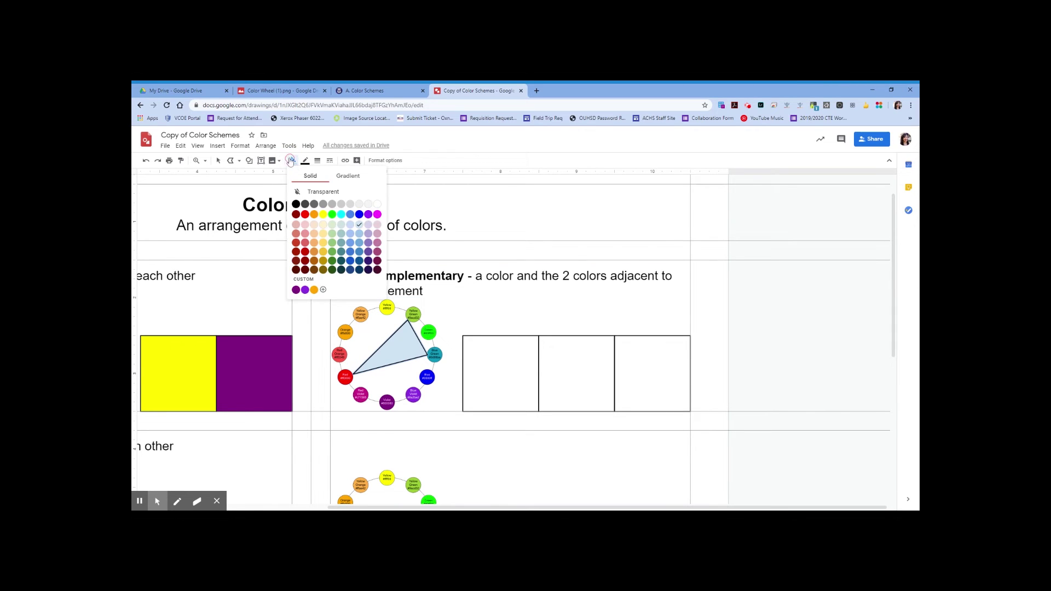
{"action": "left_click", "coordinate": [313, 192]}
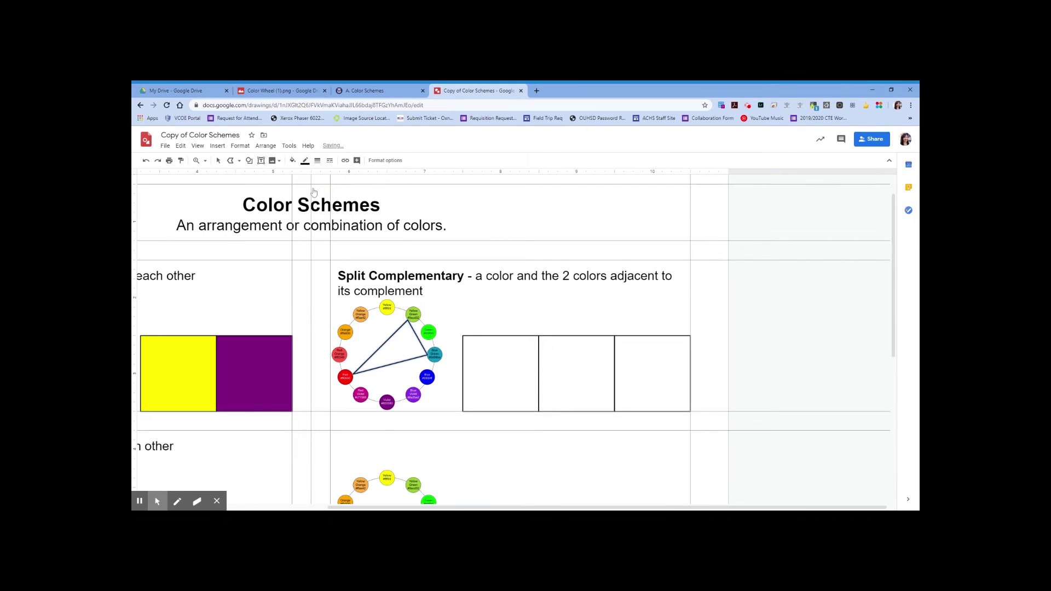
{"action": "left_click", "coordinate": [317, 160]}
{"action": "left_click", "coordinate": [327, 206]}
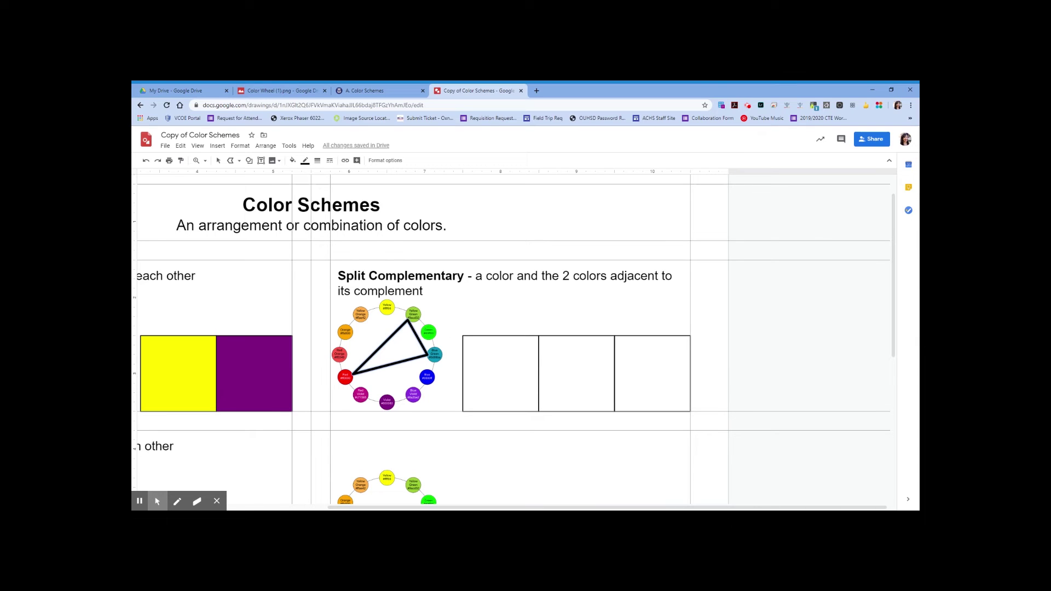
{"action": "left_click", "coordinate": [218, 160]}
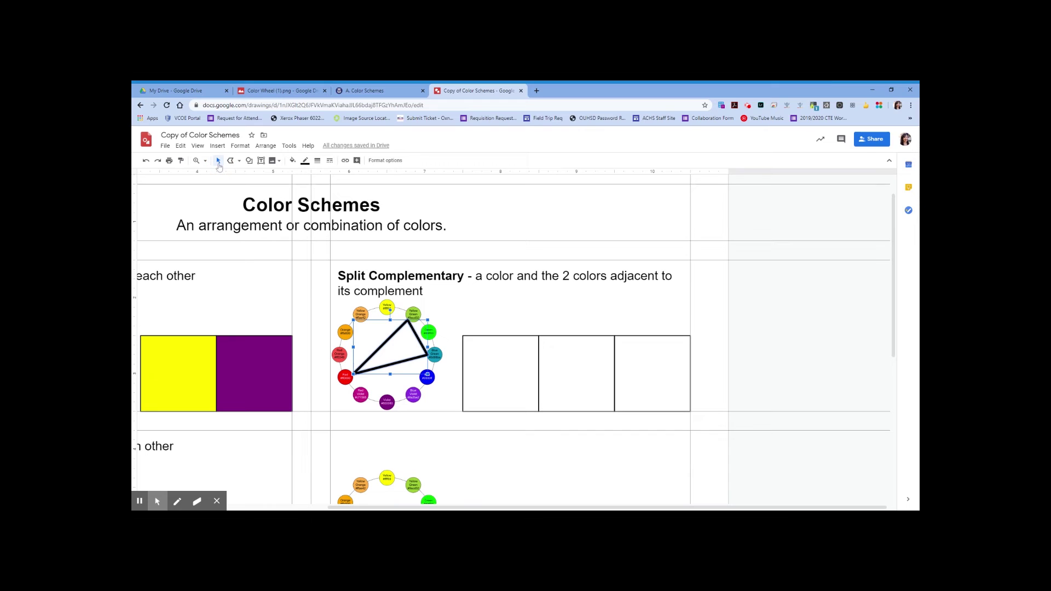
Step: Fill the first Split Complementary swatch square with the color wheel's red, custom hex color ff0000
{"action": "left_click", "coordinate": [478, 376]}
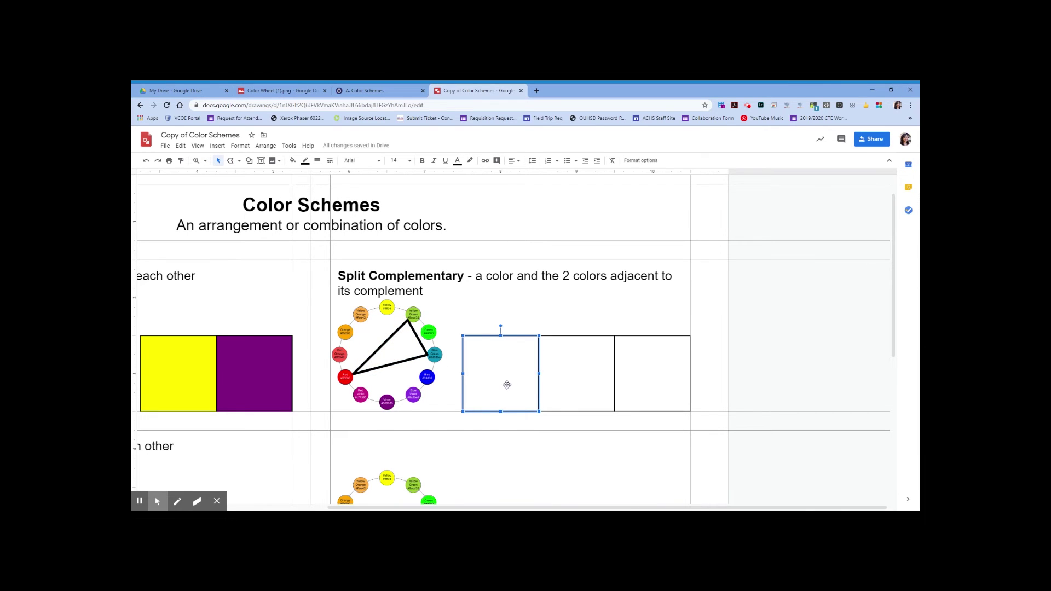
{"action": "left_click", "coordinate": [284, 90]}
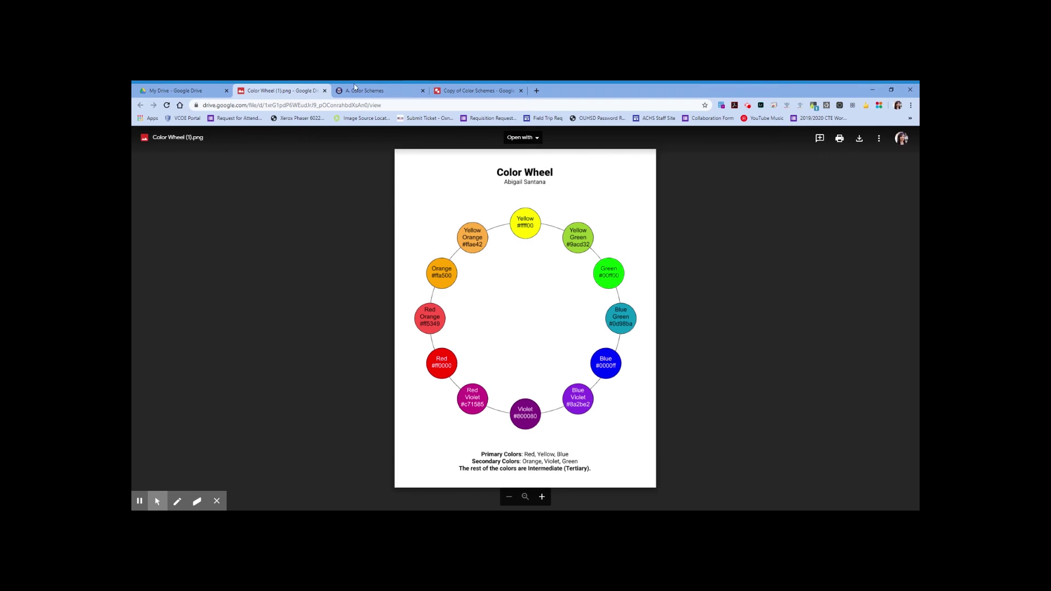
{"action": "left_click", "coordinate": [494, 88]}
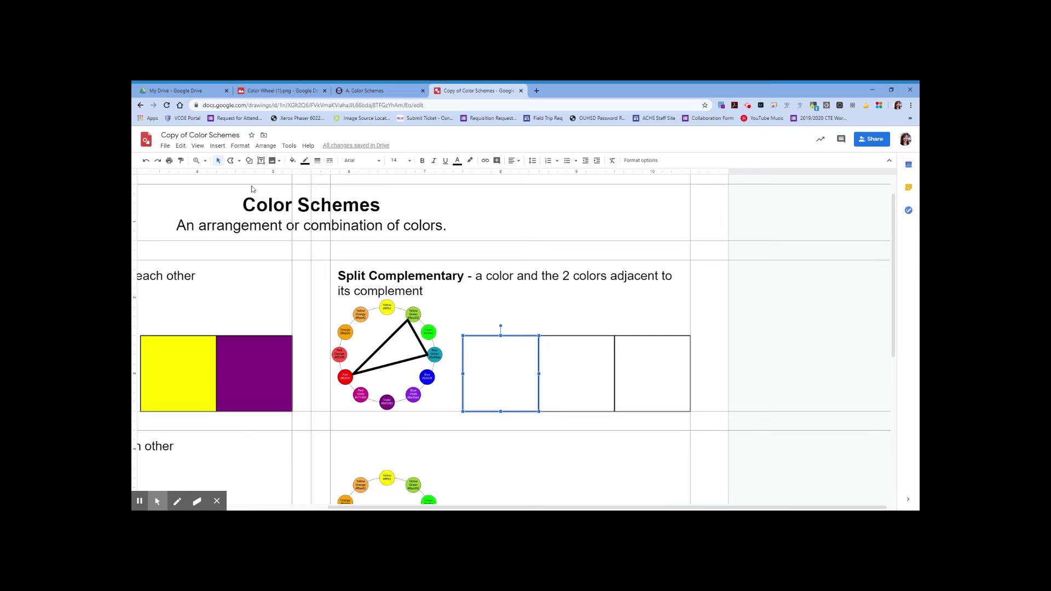
{"action": "left_click", "coordinate": [291, 161]}
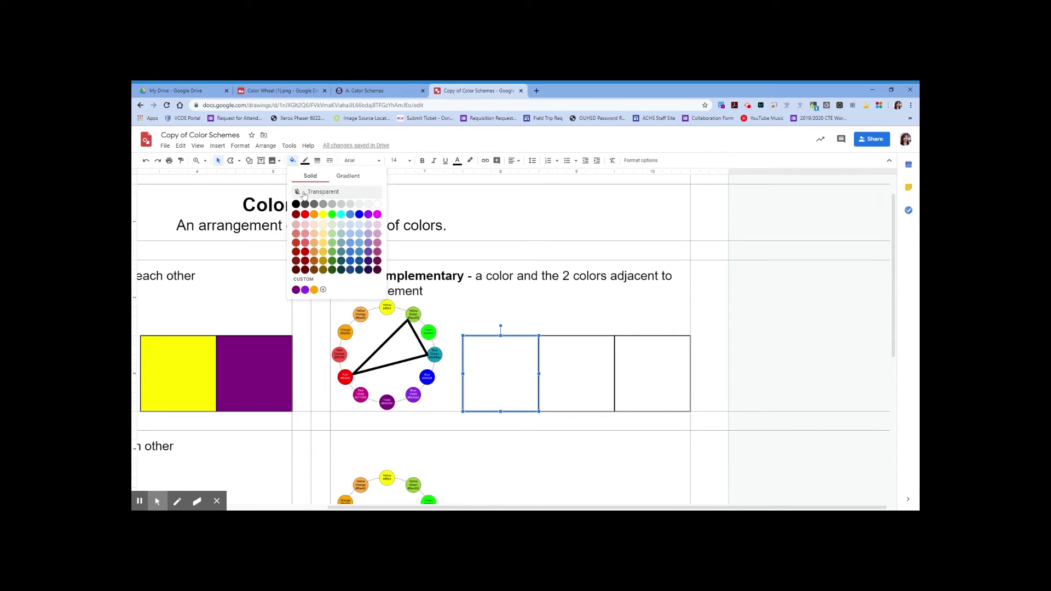
{"action": "left_click", "coordinate": [305, 214]}
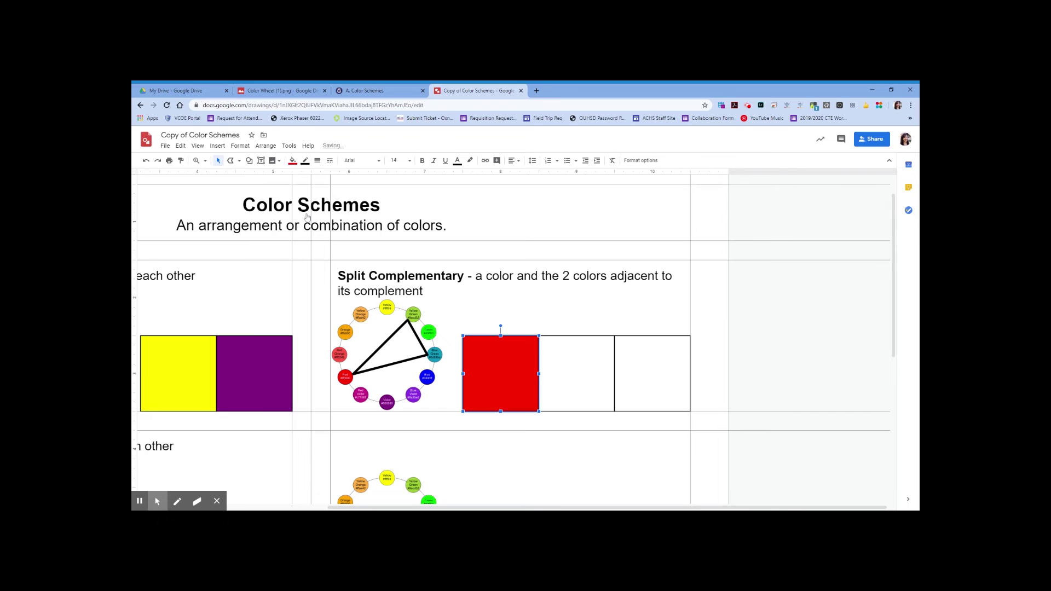
{"action": "left_click", "coordinate": [292, 161]}
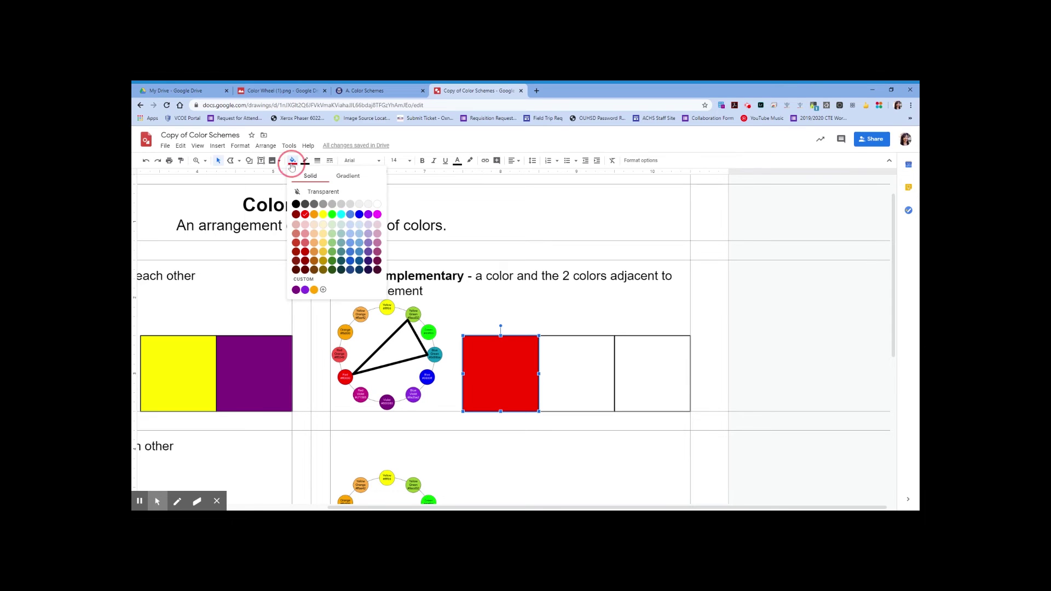
{"action": "left_click", "coordinate": [303, 284]}
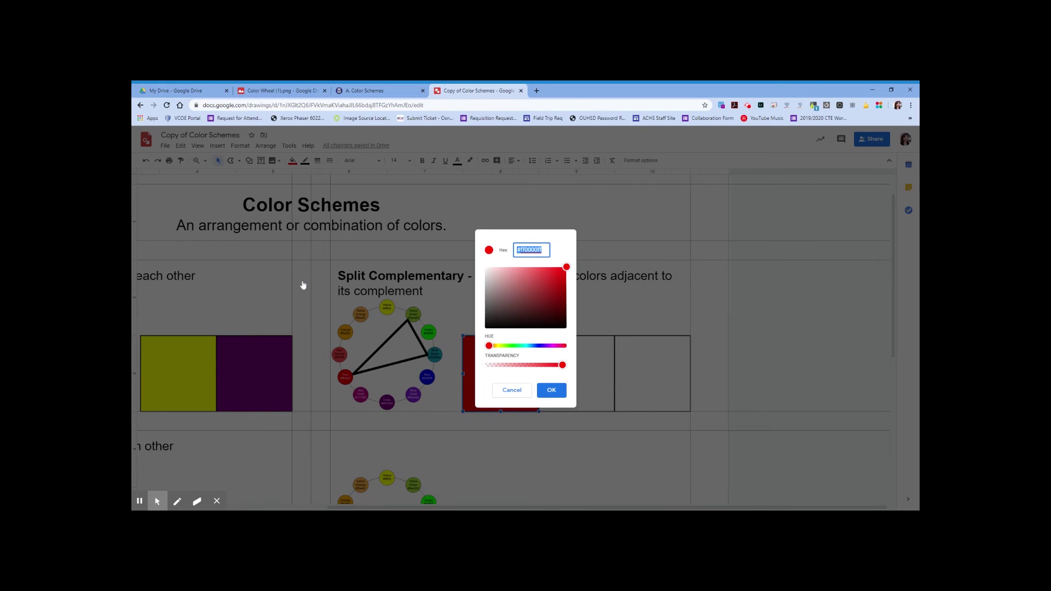
{"action": "key", "text": "End"}
{"action": "key", "text": "BackSpace"}
{"action": "key", "text": "BackSpace"}
{"action": "key", "text": "Return"}
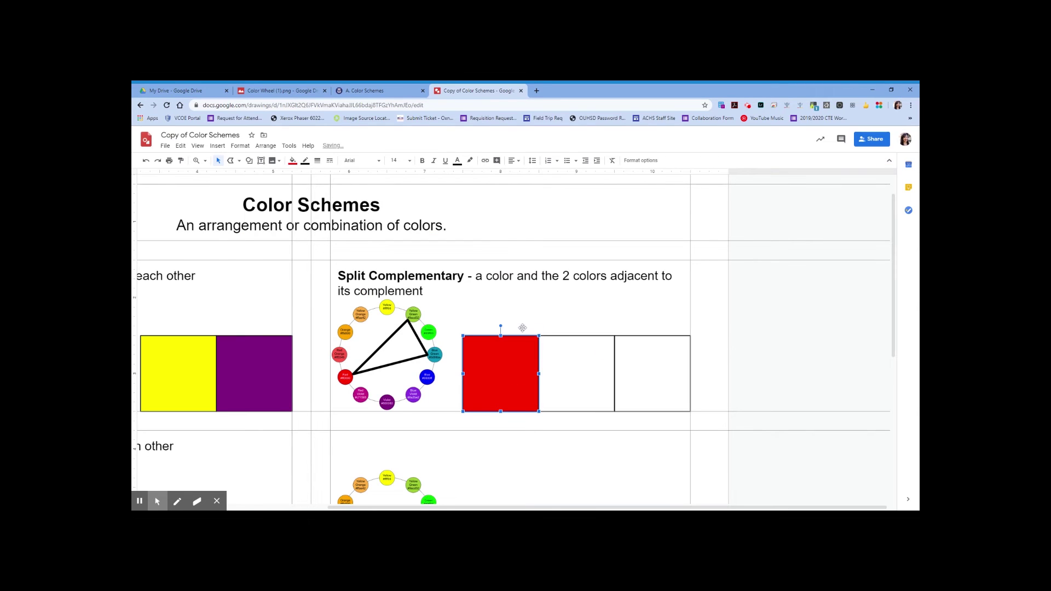
Step: Fill the middle Split Complementary swatch square with the color wheel's yellow green, custom hex color 9acd32
{"action": "left_click", "coordinate": [580, 381]}
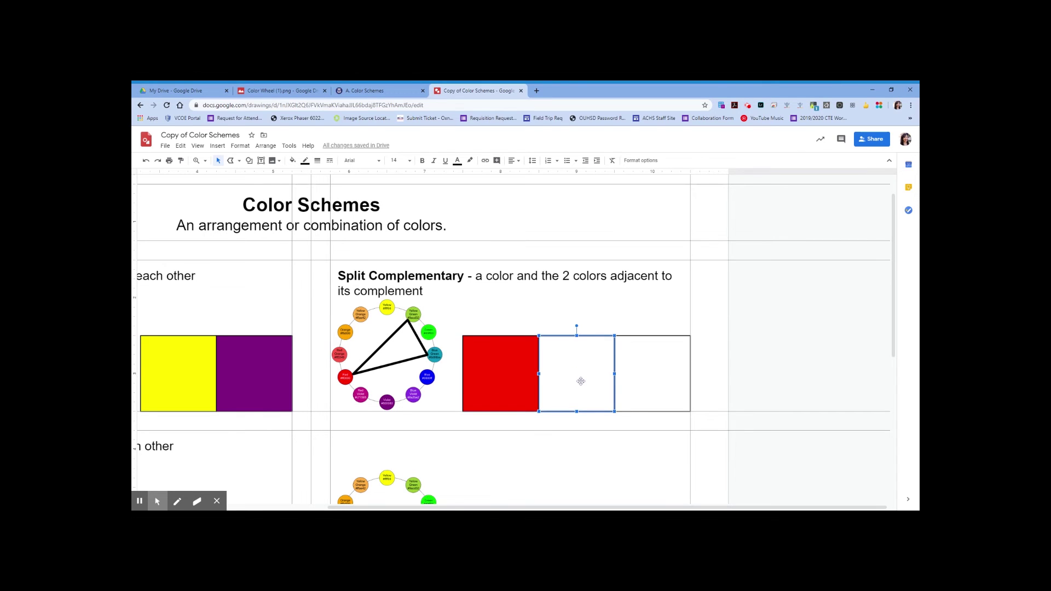
{"action": "left_click", "coordinate": [262, 91]}
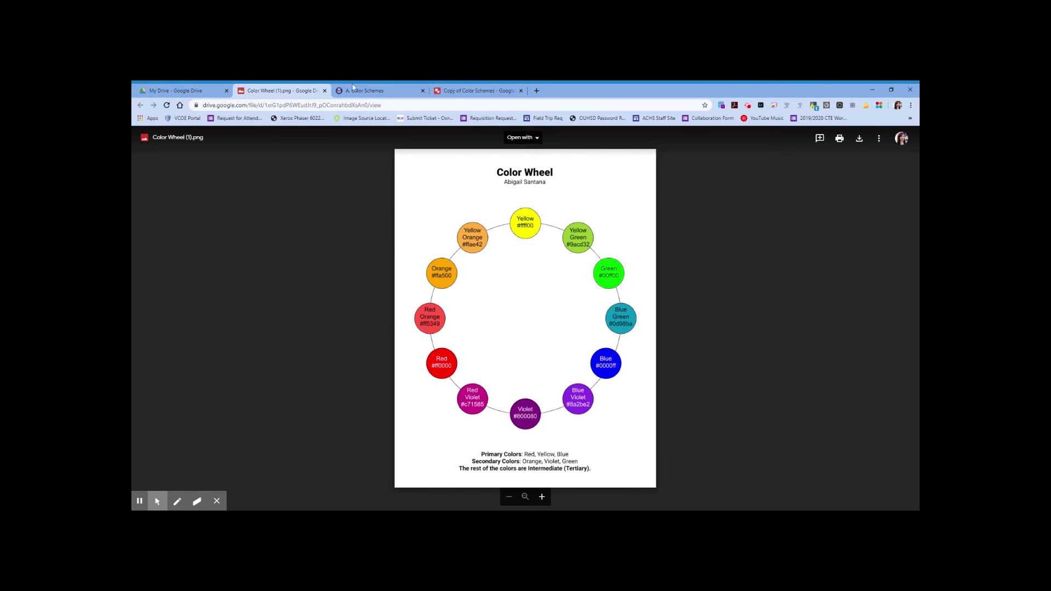
{"action": "left_click", "coordinate": [493, 91]}
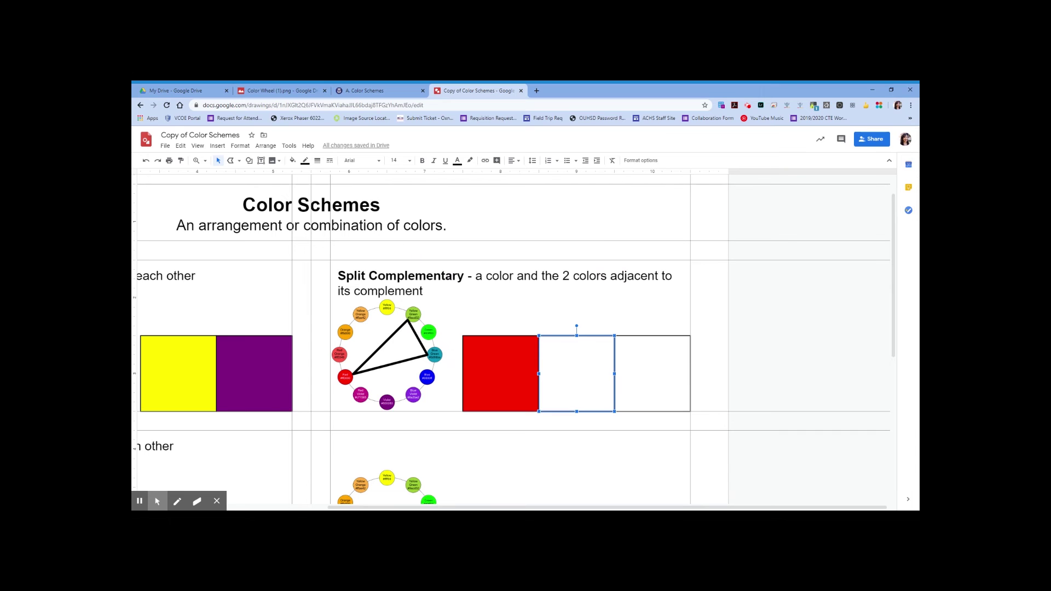
{"action": "left_click", "coordinate": [293, 160]}
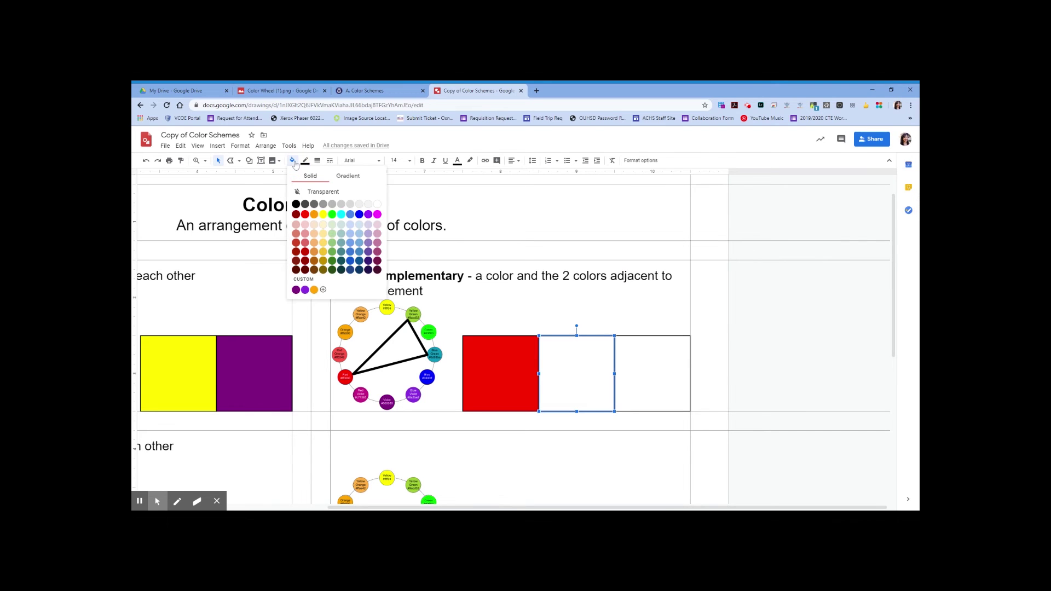
{"action": "left_click", "coordinate": [322, 289]}
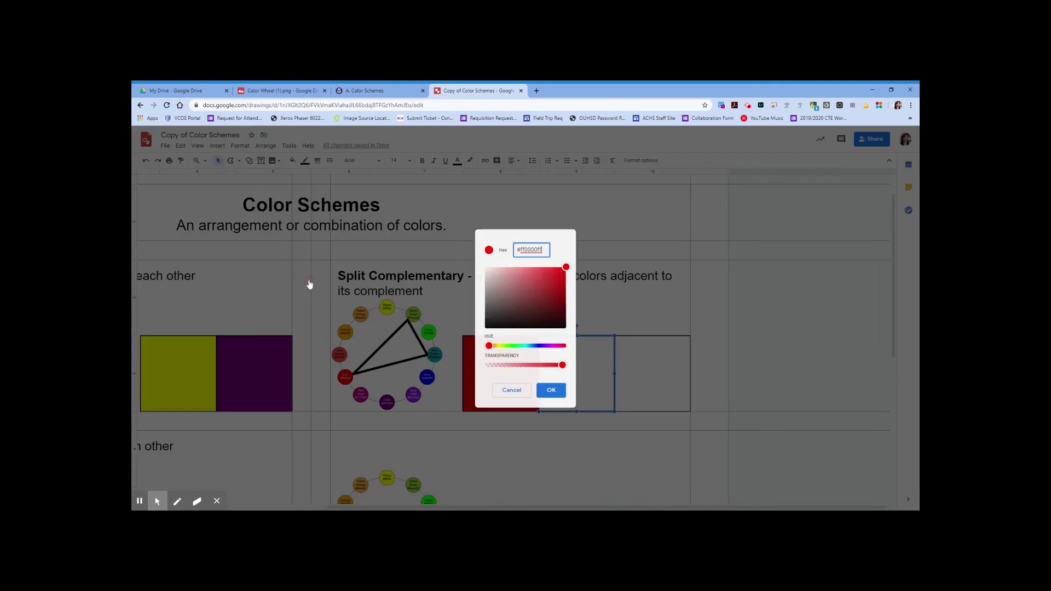
{"action": "key", "text": "ctrl+a"}
{"action": "type", "text": "#9ac"}
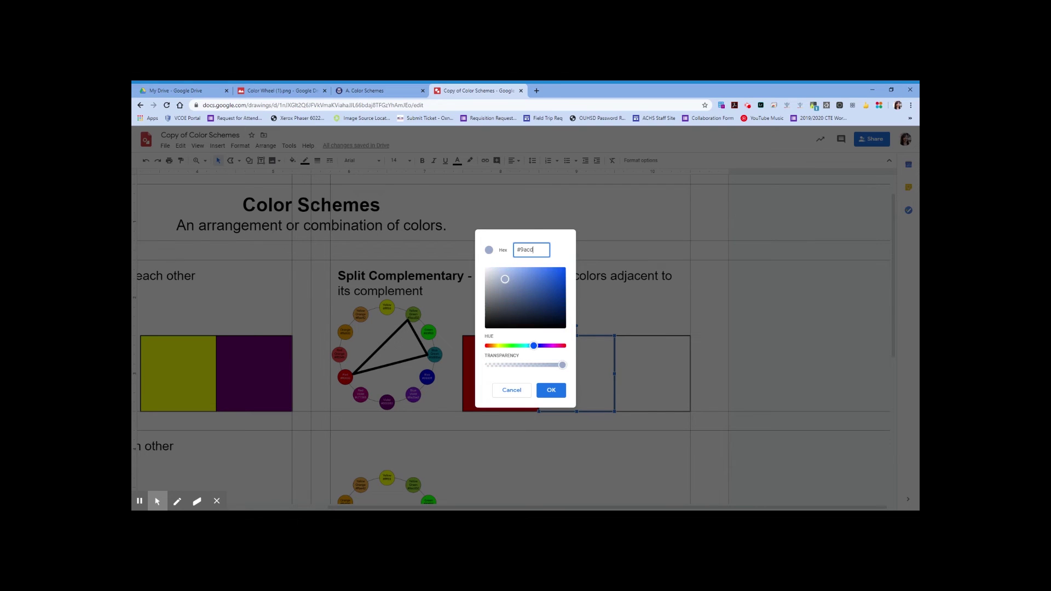
{"action": "type", "text": "d32"}
{"action": "left_click", "coordinate": [550, 391]}
Step: Fill the last Split Complementary swatch square with the color wheel's blue green, custom hex color 0d98ba
{"action": "left_click", "coordinate": [657, 382]}
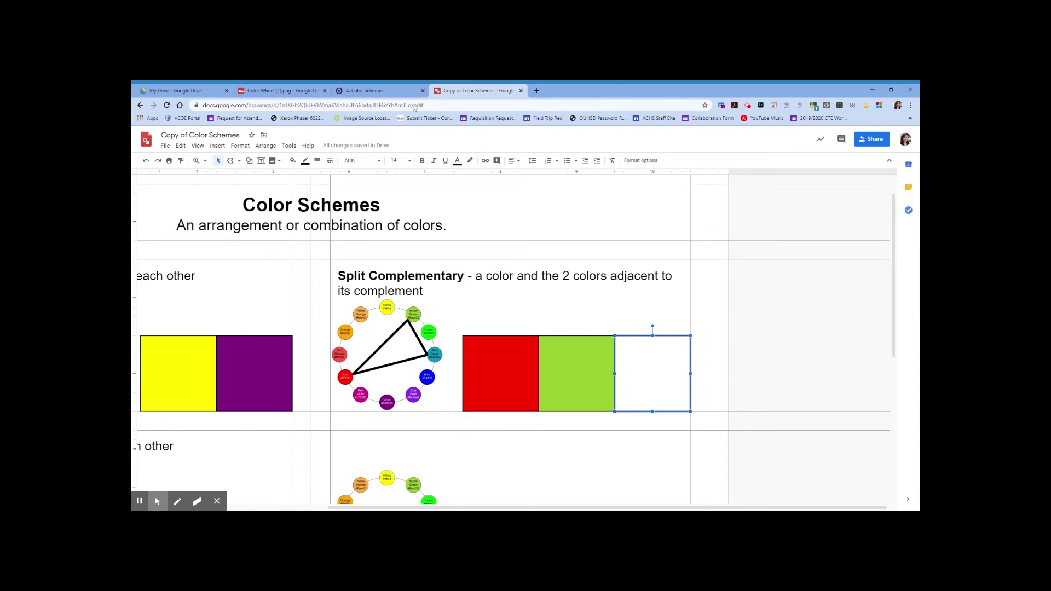
{"action": "left_click", "coordinate": [291, 92]}
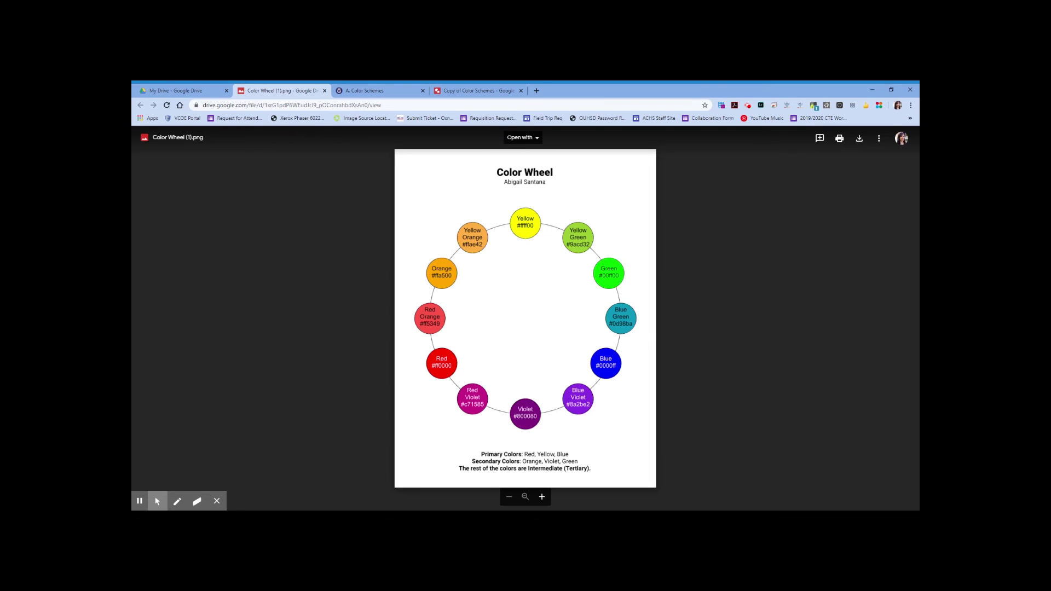
{"action": "left_click", "coordinate": [476, 89]}
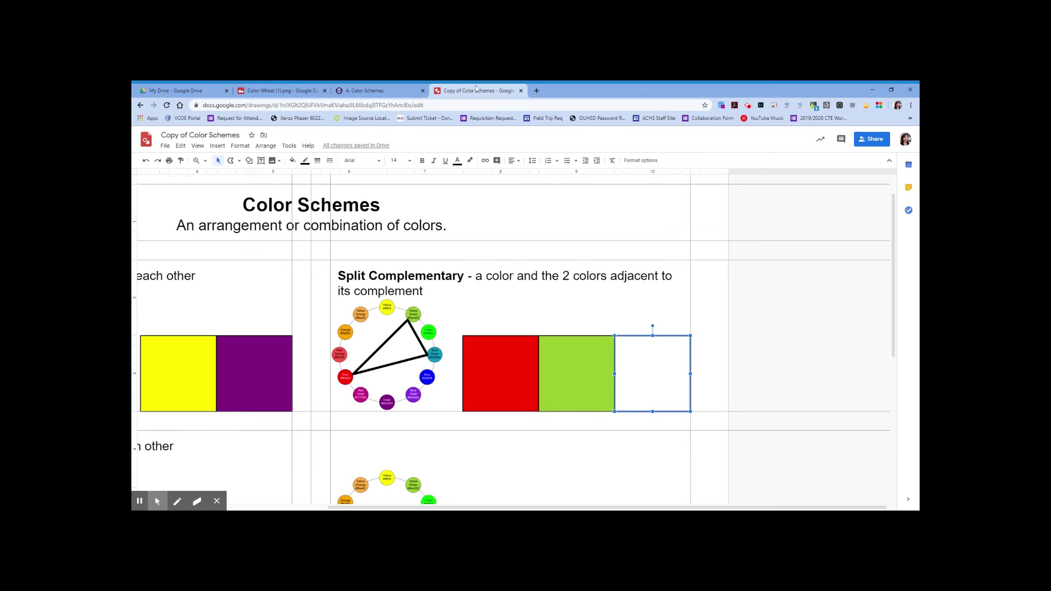
{"action": "left_click", "coordinate": [293, 160]}
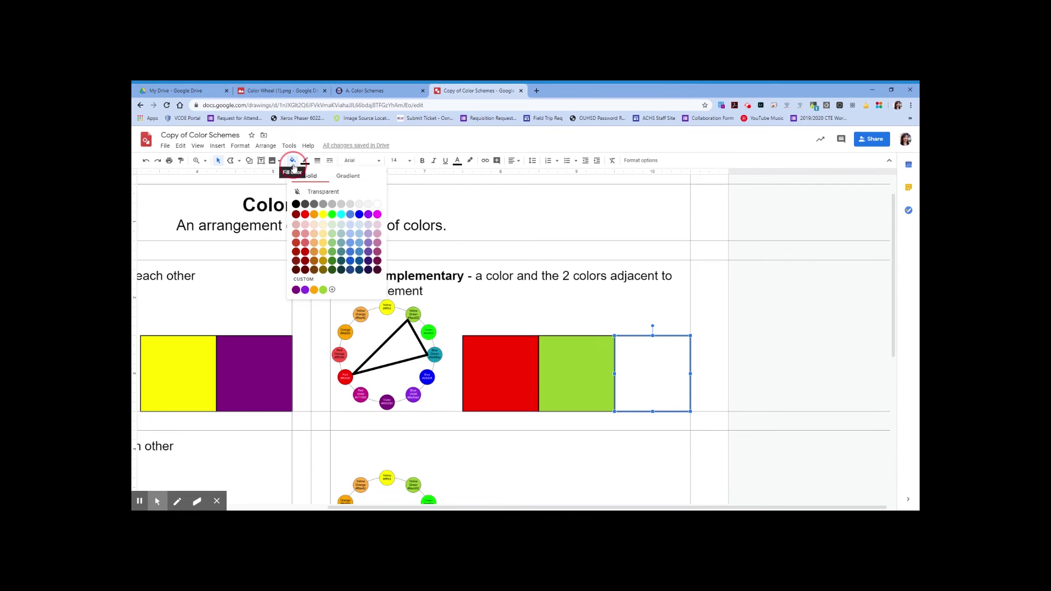
{"action": "left_click", "coordinate": [316, 279]}
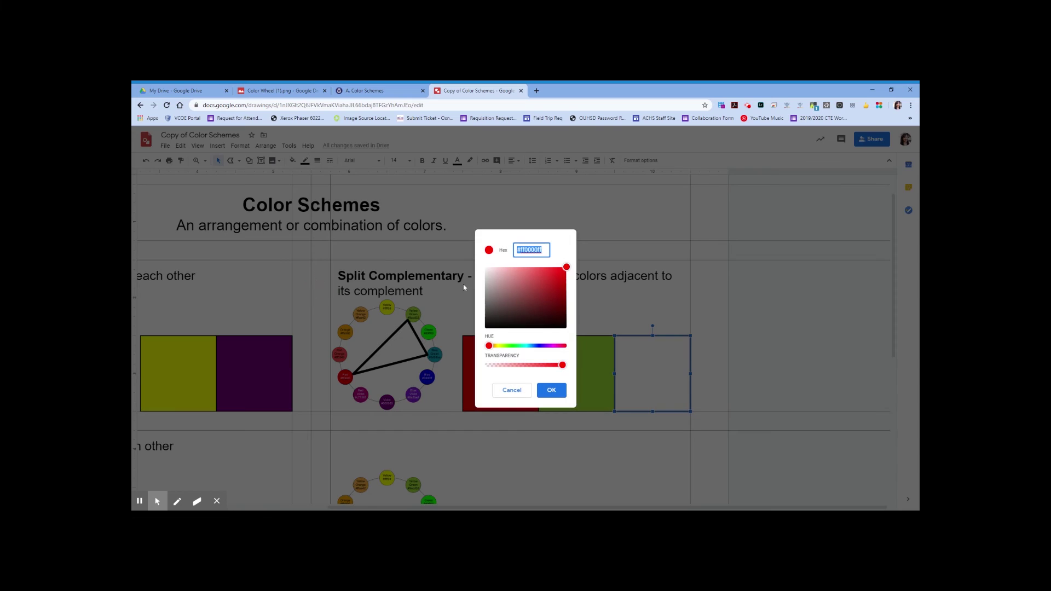
{"action": "type", "text": "0d98ba"}
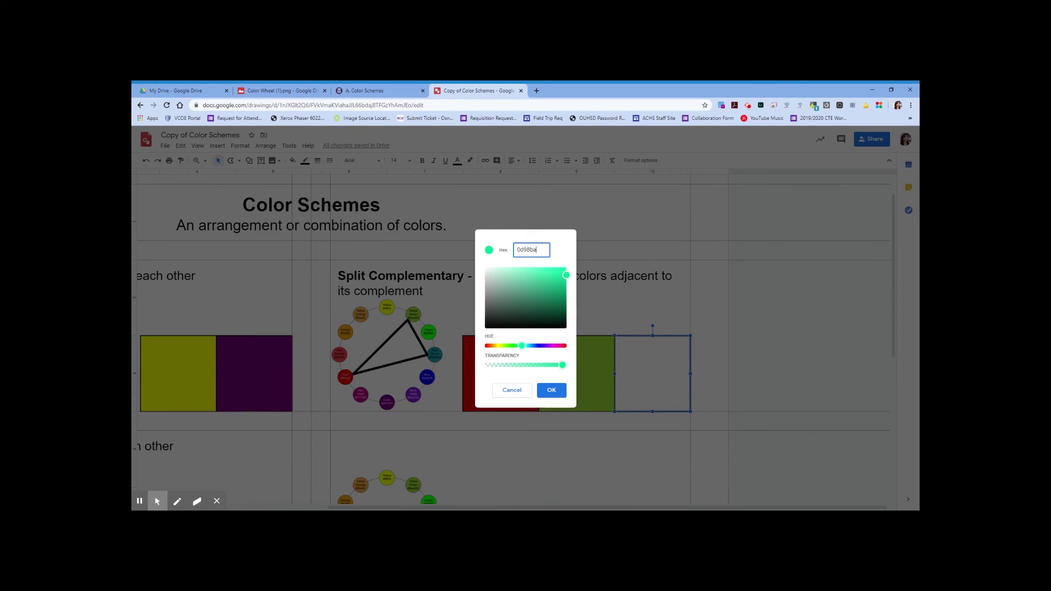
{"action": "left_click", "coordinate": [558, 390]}
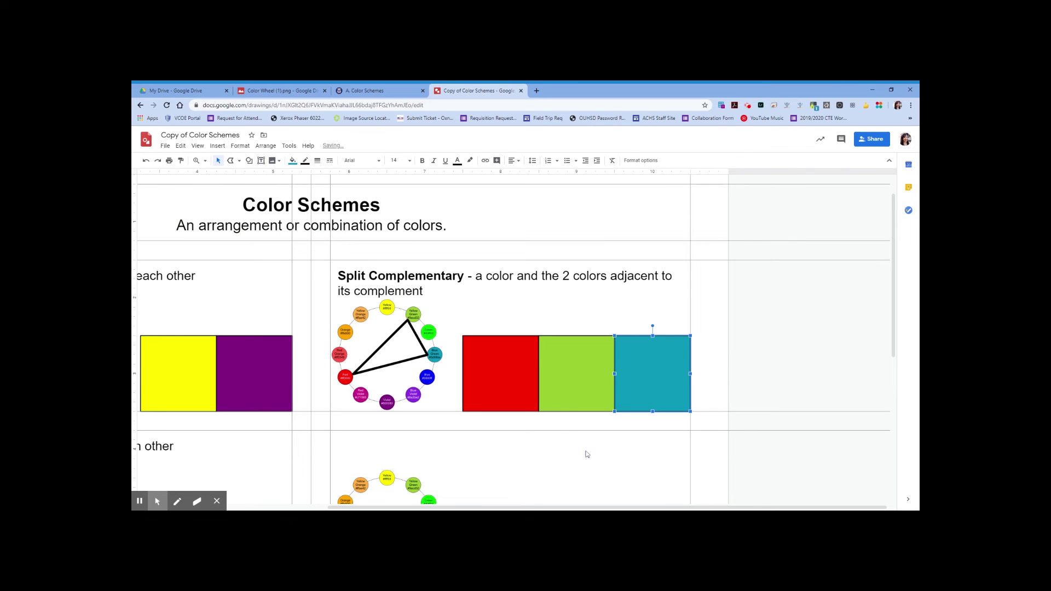
Step: Duplicate the Split Complementary definition text box and place the copy above the next color wheel below, aligned to the guides
{"action": "scroll", "coordinate": [586, 454], "scroll_direction": "down", "scroll_amount": 2}
{"action": "scroll", "coordinate": [587, 454], "scroll_direction": "down", "scroll_amount": 1}
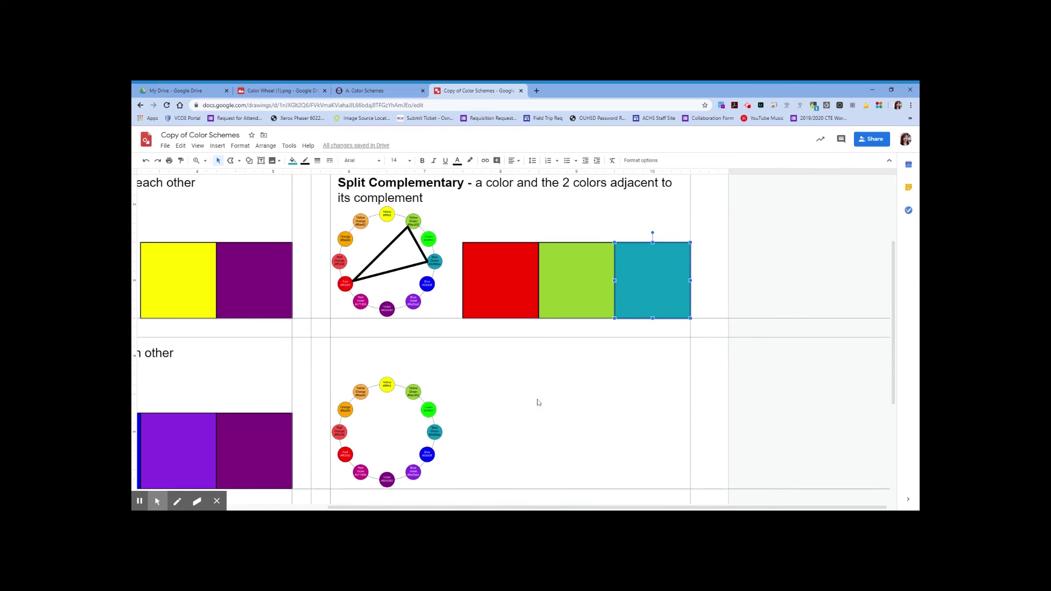
{"action": "left_click", "coordinate": [415, 200]}
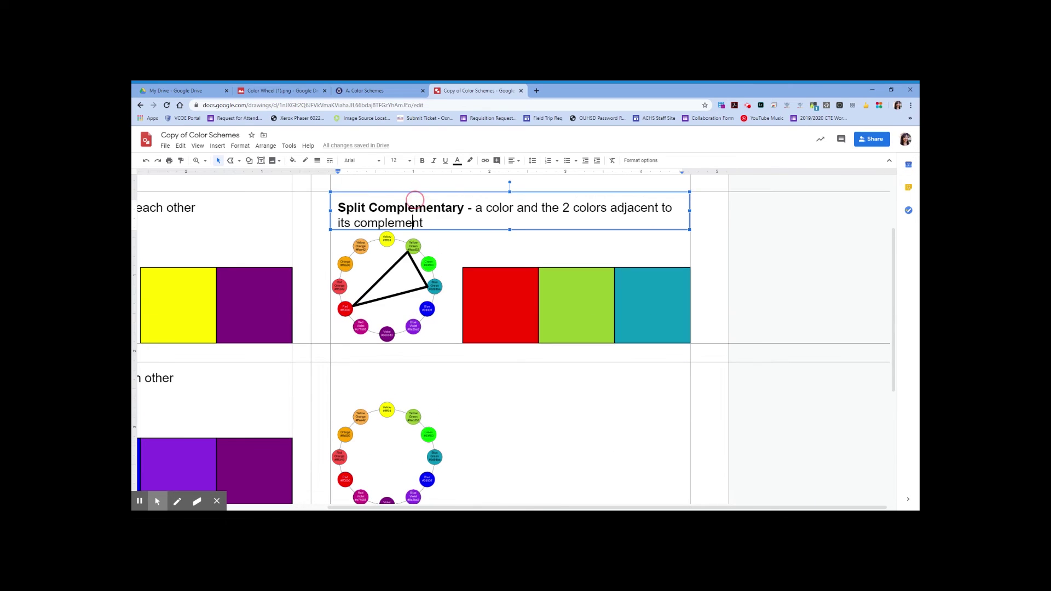
{"action": "left_click", "coordinate": [439, 229]}
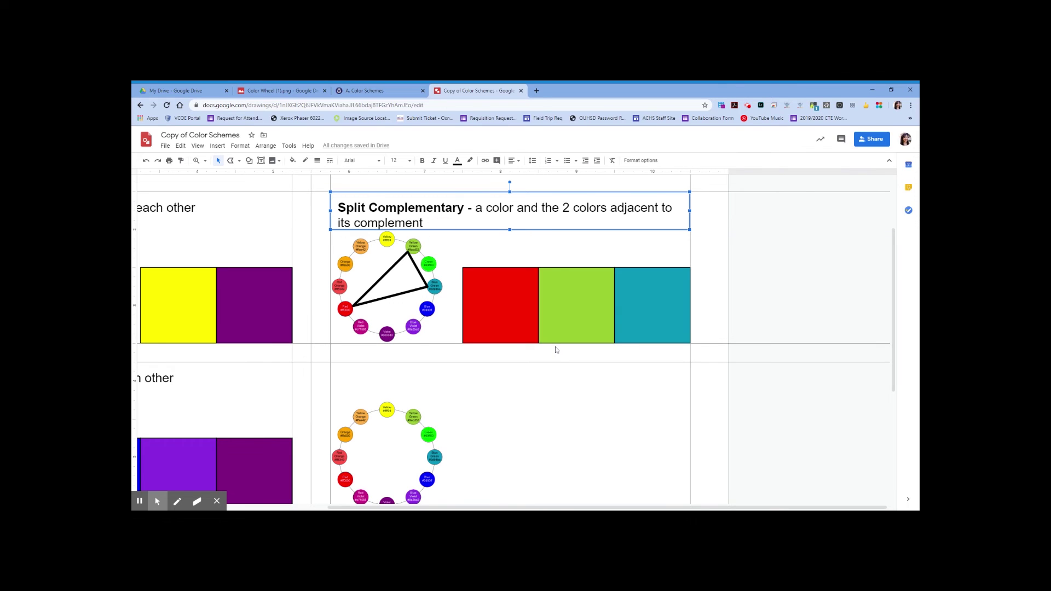
{"action": "key", "text": "ctrl+d"}
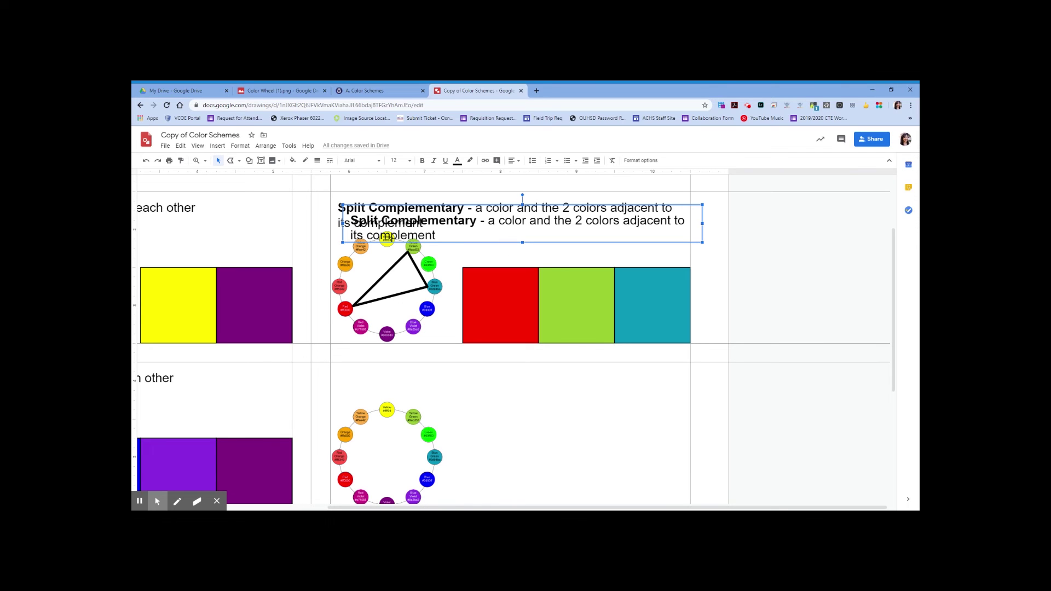
{"action": "left_click_drag", "start_coordinate": [503, 243], "coordinate": [493, 403]}
{"action": "scroll", "coordinate": [493, 403], "scroll_direction": "down", "scroll_amount": 1}
{"action": "scroll", "coordinate": [494, 402], "scroll_direction": "down", "scroll_amount": 2}
Step: Replace the bold scheme name in the copied definition with "Tetradic"
{"action": "left_click", "coordinate": [340, 255]}
{"action": "left_click_drag", "start_coordinate": [340, 254], "coordinate": [467, 253]}
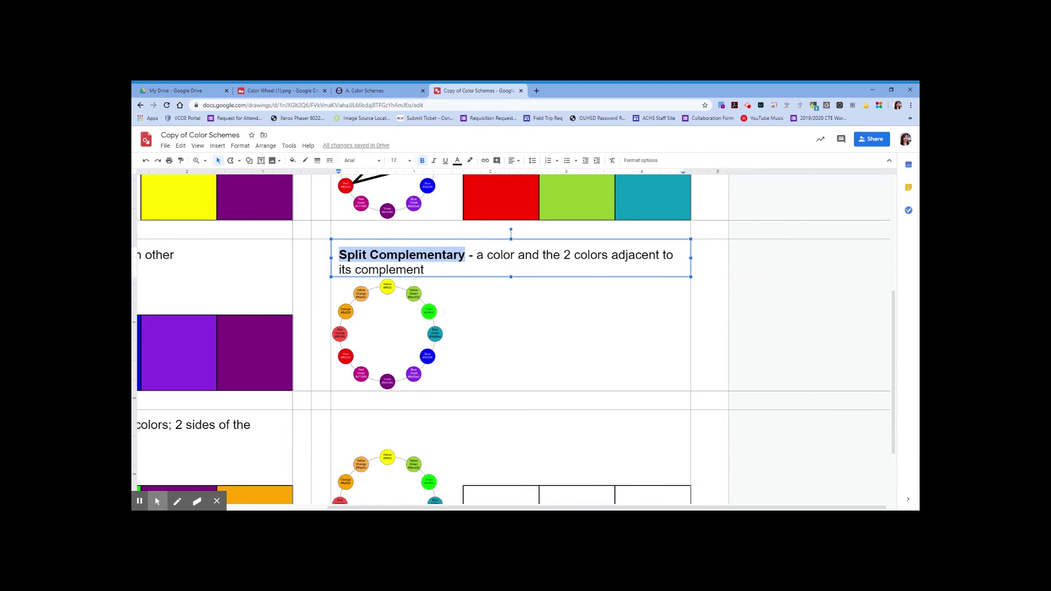
{"action": "type", "text": "Tetrad"}
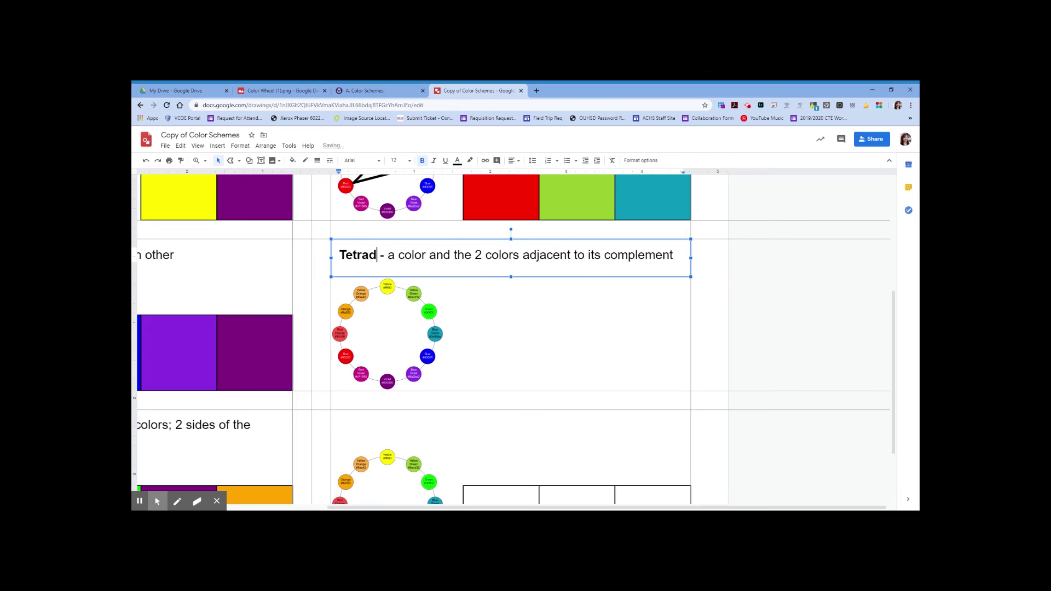
{"action": "type", "text": "ic"}
Step: Replace the Tetradic definition with "square/rectangular combination of colors; 2 sides must be the same"
{"action": "left_click", "coordinate": [400, 255]}
{"action": "left_click", "coordinate": [400, 254]}
{"action": "left_click_drag", "start_coordinate": [400, 254], "coordinate": [408, 270]}
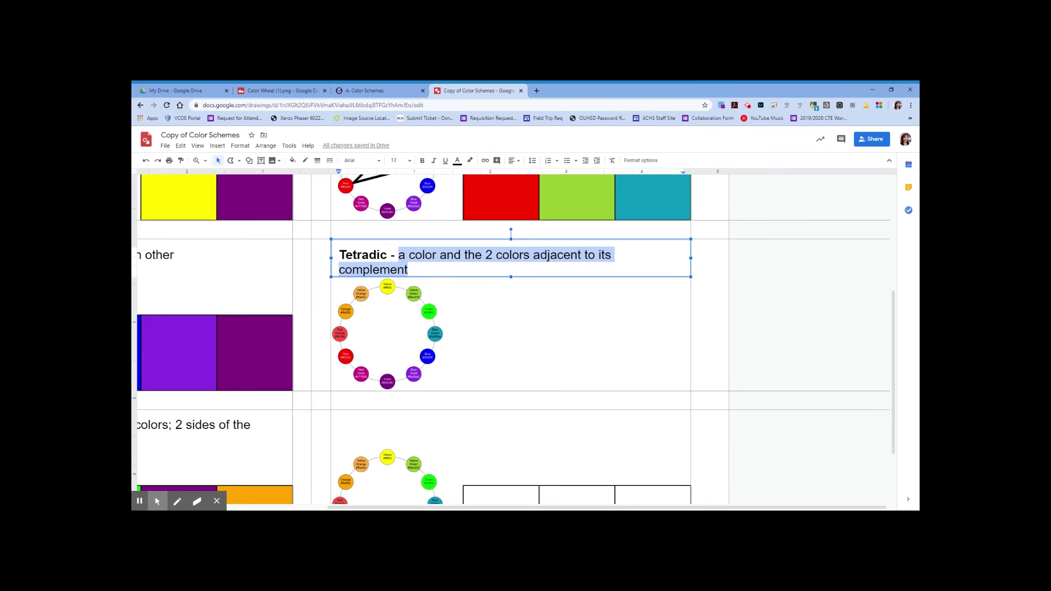
{"action": "type", "text": "square/"}
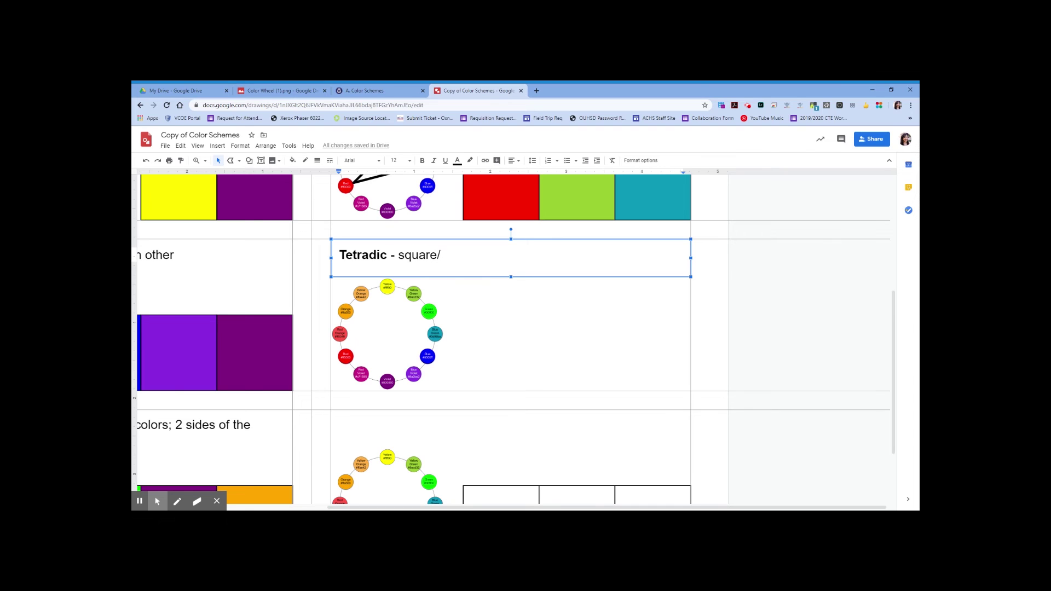
{"action": "type", "text": "rectangular "}
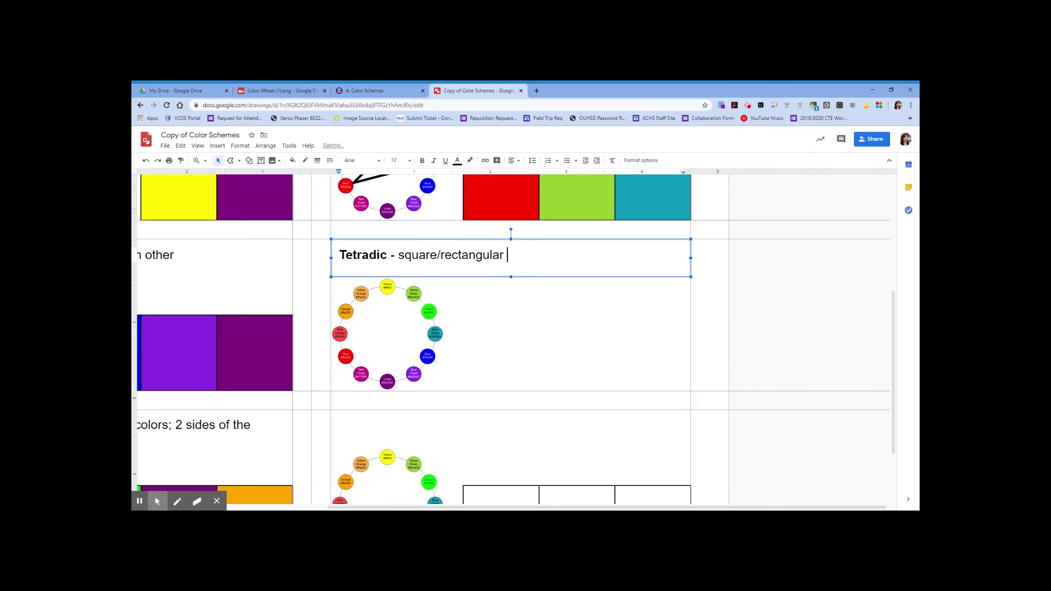
{"action": "type", "text": "combination of co"}
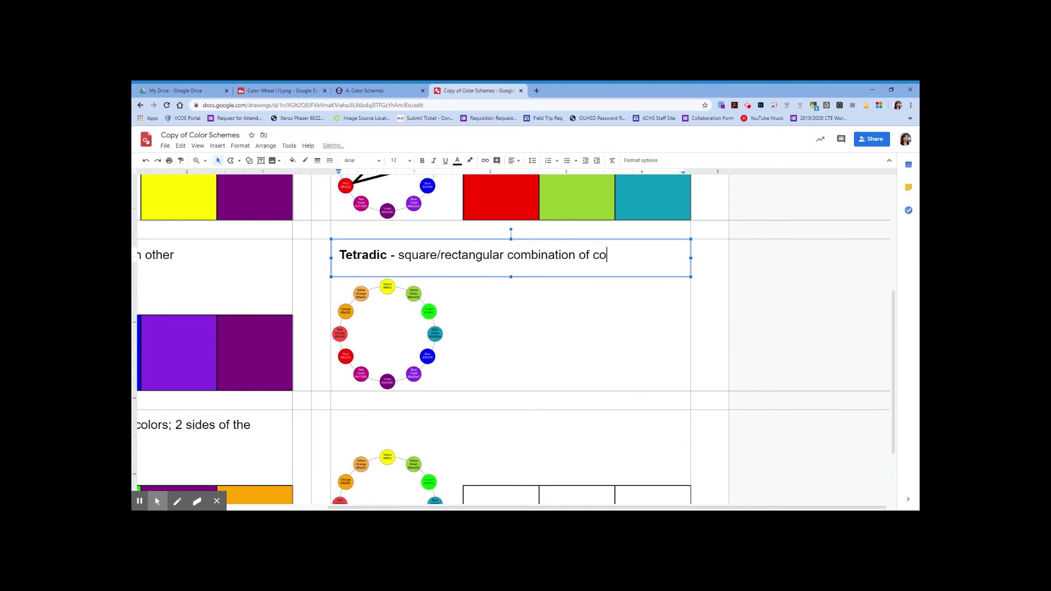
{"action": "type", "text": "lors"}
{"action": "type", "text": "; 2 sides must be "}
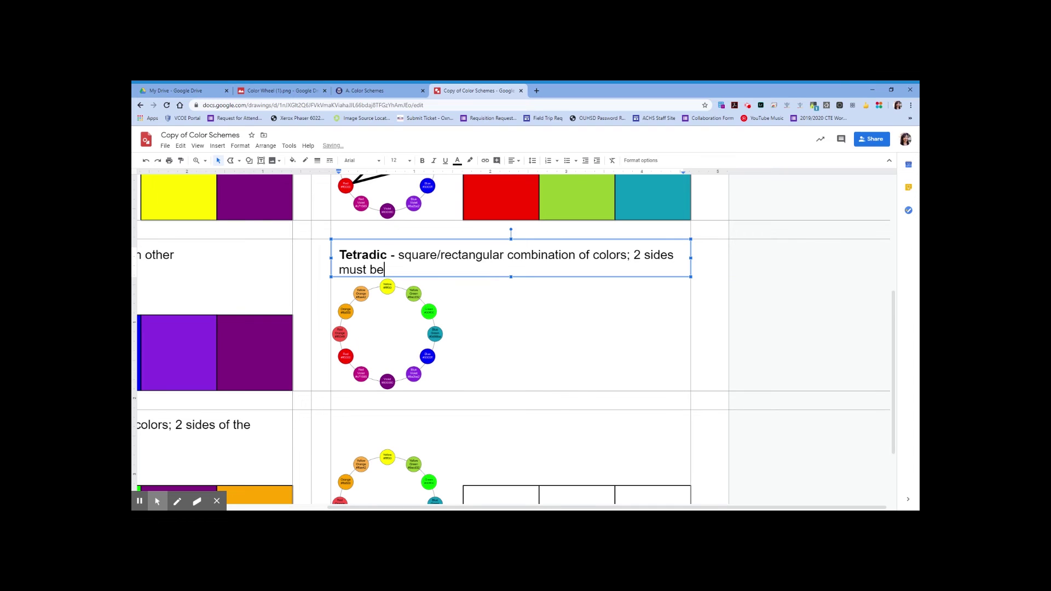
{"action": "type", "text": "the same"}
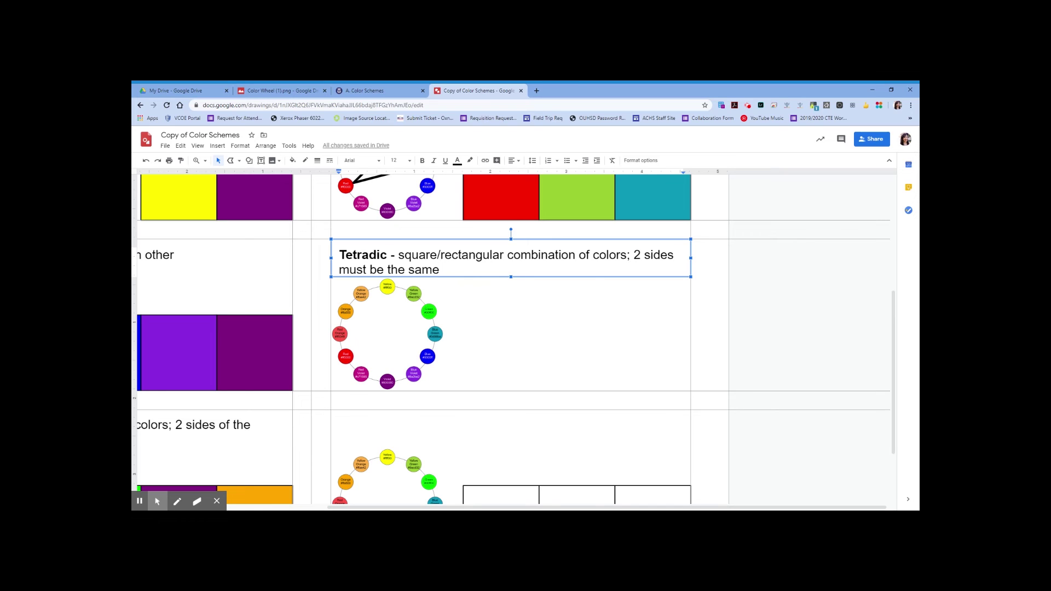
{"action": "left_click", "coordinate": [230, 160]}
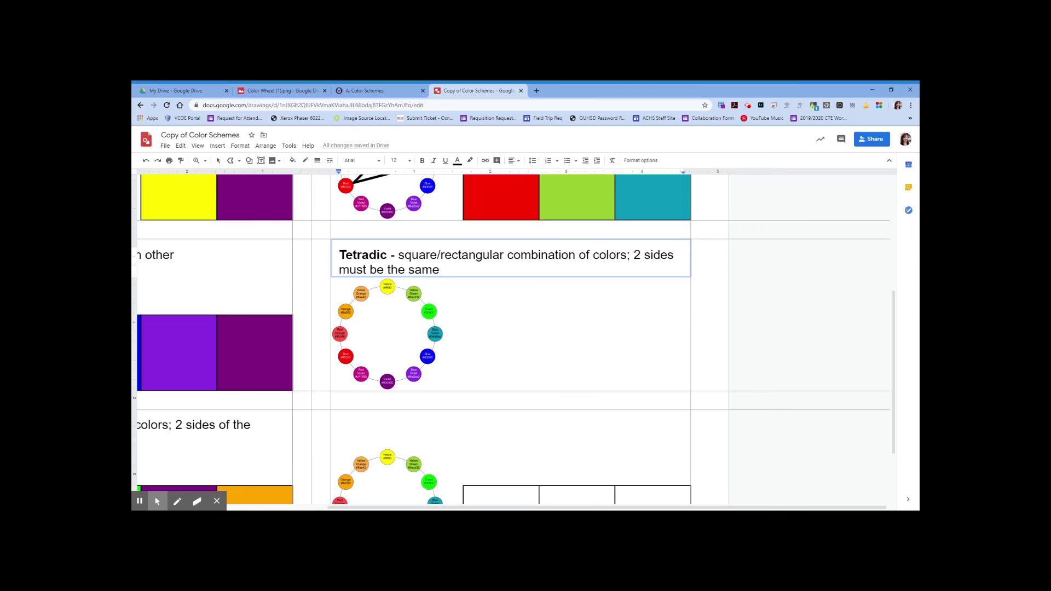
{"action": "left_click_drag", "start_coordinate": [362, 300], "coordinate": [410, 300]}
{"action": "left_click", "coordinate": [412, 301]}
{"action": "left_click", "coordinate": [361, 303]}
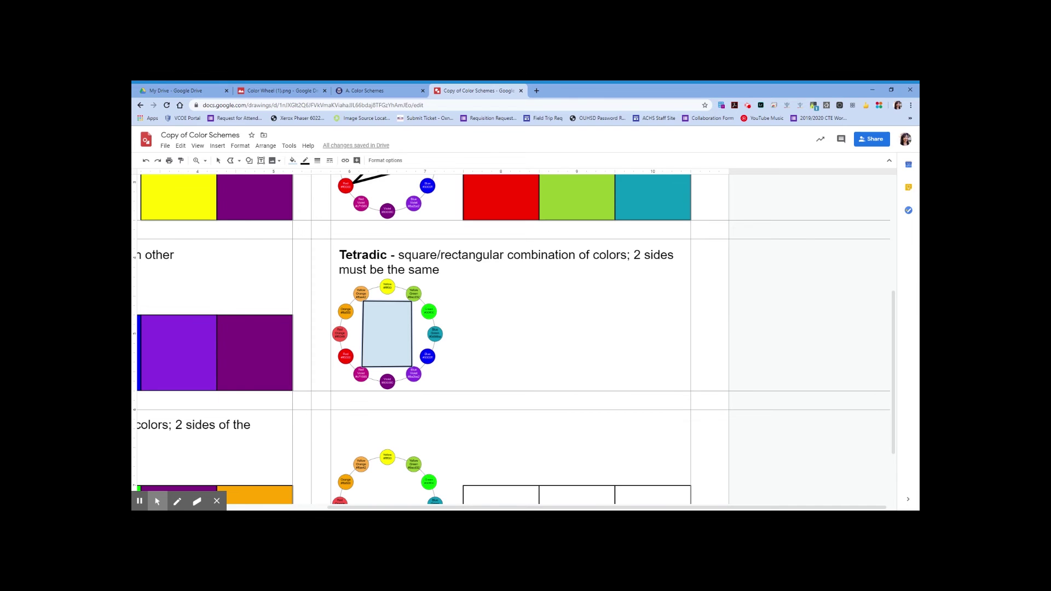
{"action": "left_click", "coordinate": [218, 160]}
{"action": "left_click", "coordinate": [382, 348]}
{"action": "key", "text": "Delete"}
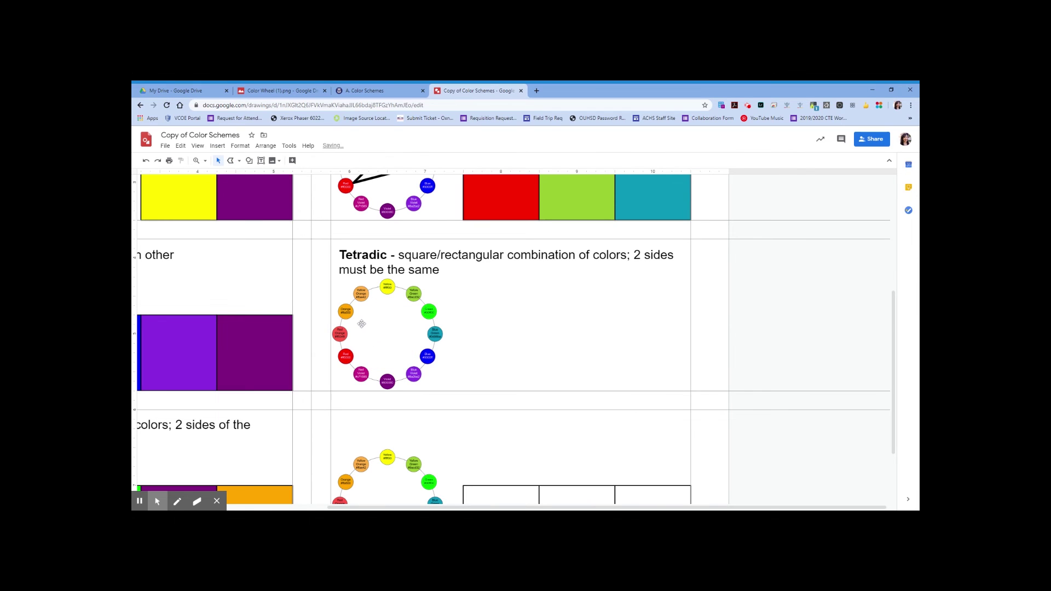
Step: Draw a rectangle shape inside the Tetradic color wheel with its corners at orange, green, blue and red
{"action": "left_click", "coordinate": [248, 161]}
{"action": "left_click", "coordinate": [252, 160]}
{"action": "mouse_move", "coordinate": [274, 175]}
{"action": "left_click", "coordinate": [316, 182]}
{"action": "left_click_drag", "start_coordinate": [353, 313], "coordinate": [421, 356]}
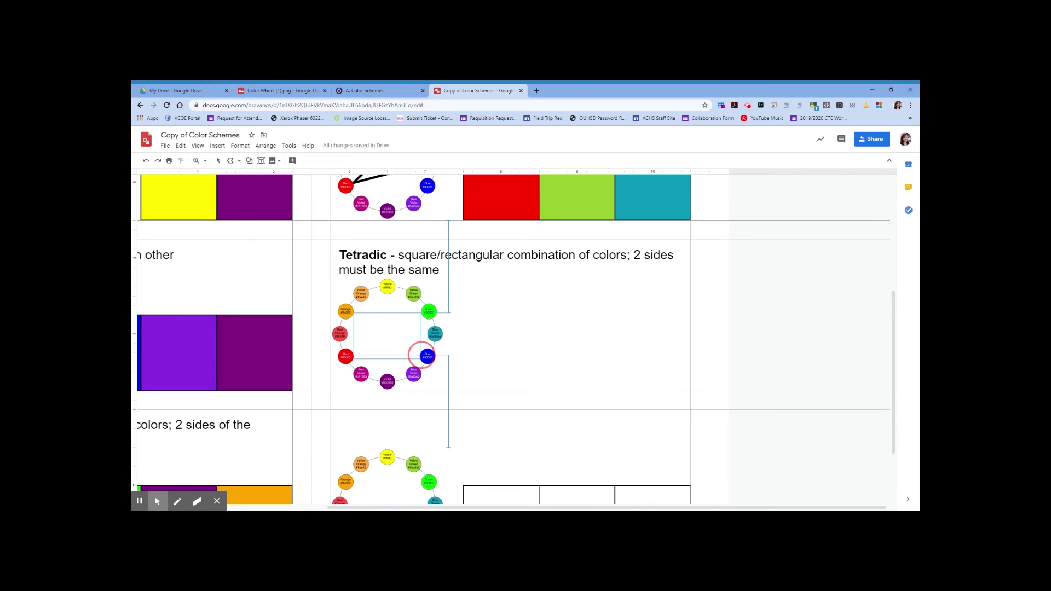
{"action": "left_click_drag", "start_coordinate": [421, 355], "coordinate": [422, 355]}
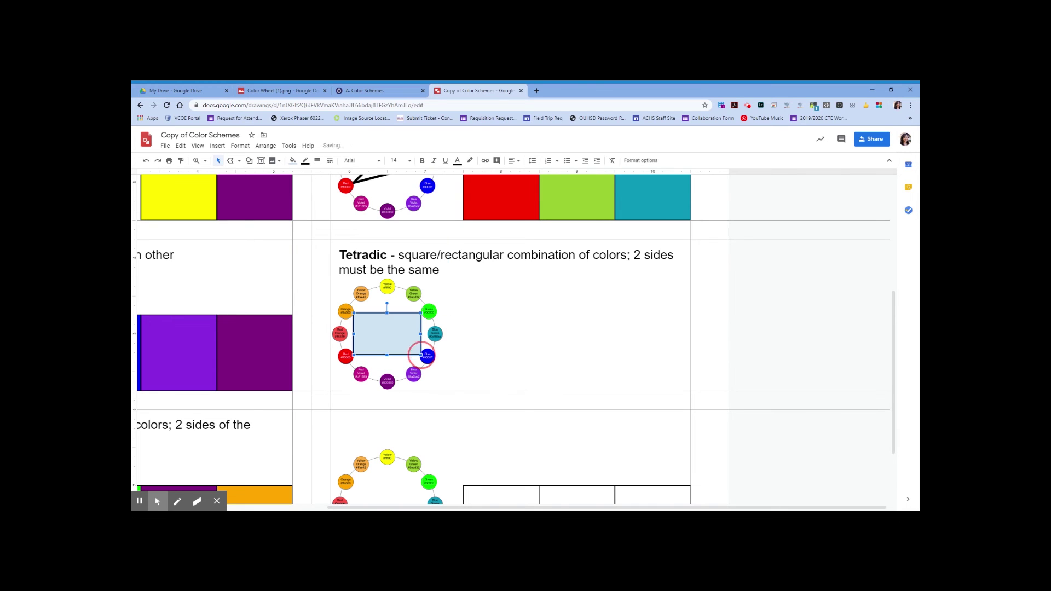
Step: Give the Tetradic rectangle a transparent fill and a thicker outline
{"action": "left_click", "coordinate": [293, 160]}
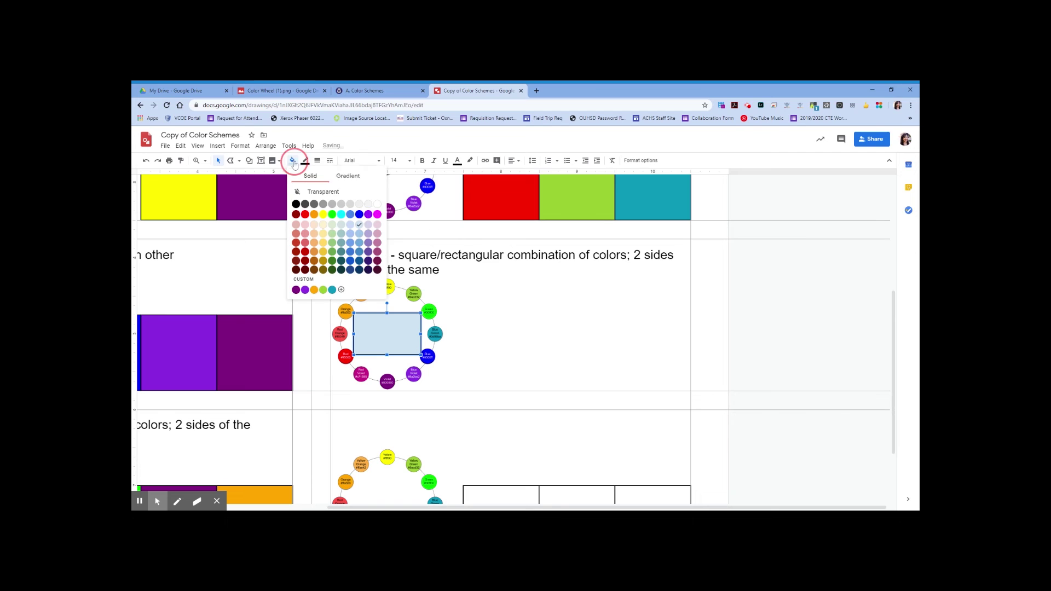
{"action": "left_click", "coordinate": [317, 192]}
{"action": "left_click", "coordinate": [318, 160]}
{"action": "left_click", "coordinate": [333, 206]}
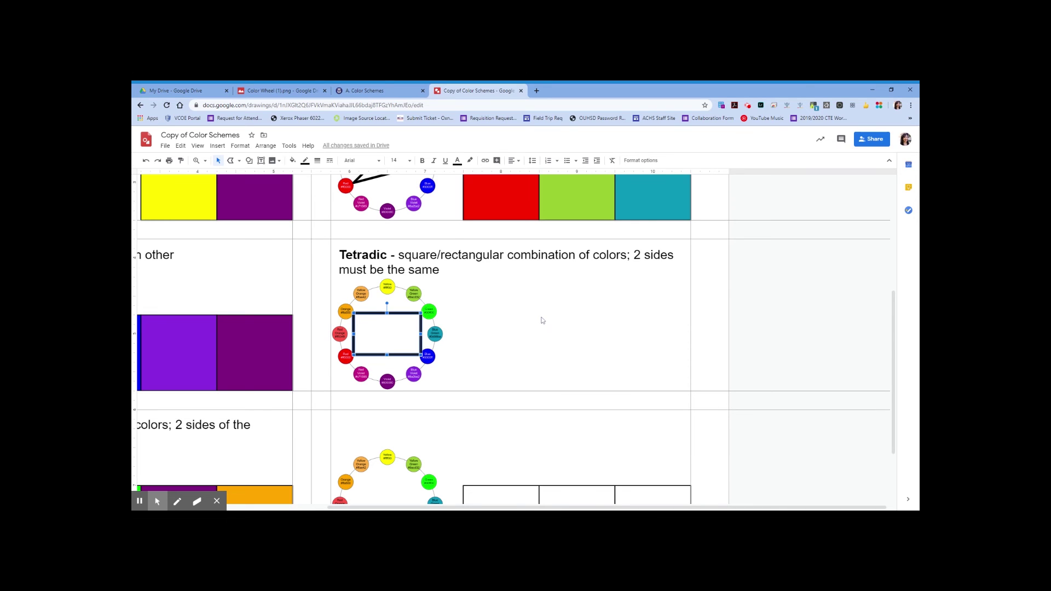
{"action": "left_click", "coordinate": [497, 341]}
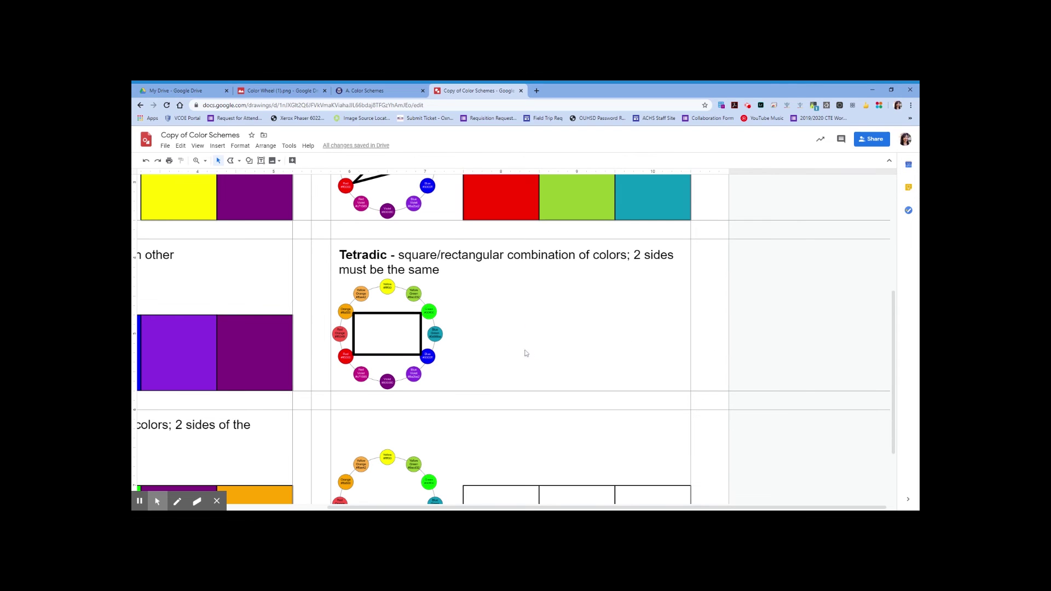
Step: Duplicate an empty swatch square from the section below to the Tetradic section's right-hand guide and open the copy's format options
{"action": "scroll", "coordinate": [549, 348], "scroll_direction": "up", "scroll_amount": 1}
{"action": "scroll", "coordinate": [550, 348], "scroll_direction": "down", "scroll_amount": 2}
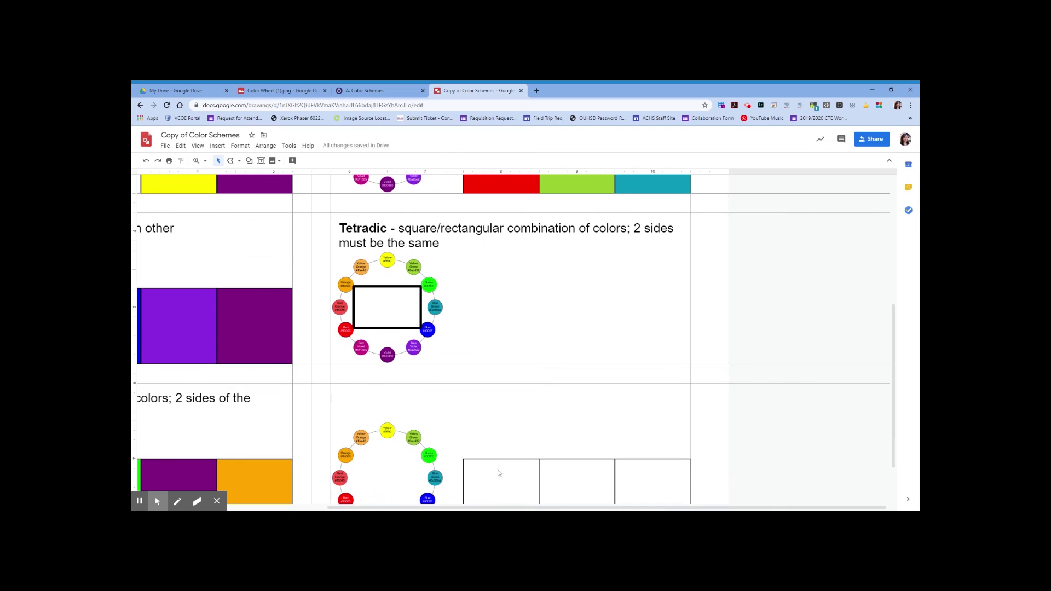
{"action": "left_click", "coordinate": [496, 460]}
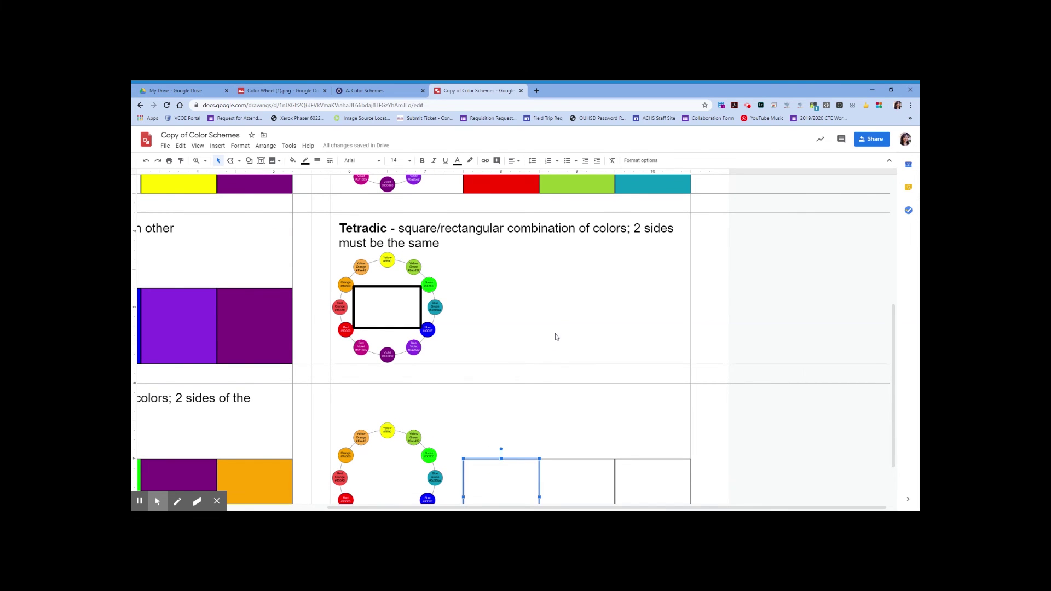
{"action": "scroll", "coordinate": [556, 337], "scroll_direction": "down", "scroll_amount": 2}
{"action": "left_click_drag", "start_coordinate": [505, 401], "coordinate": [519, 412]}
{"action": "scroll", "coordinate": [566, 414], "scroll_direction": "up", "scroll_amount": 2}
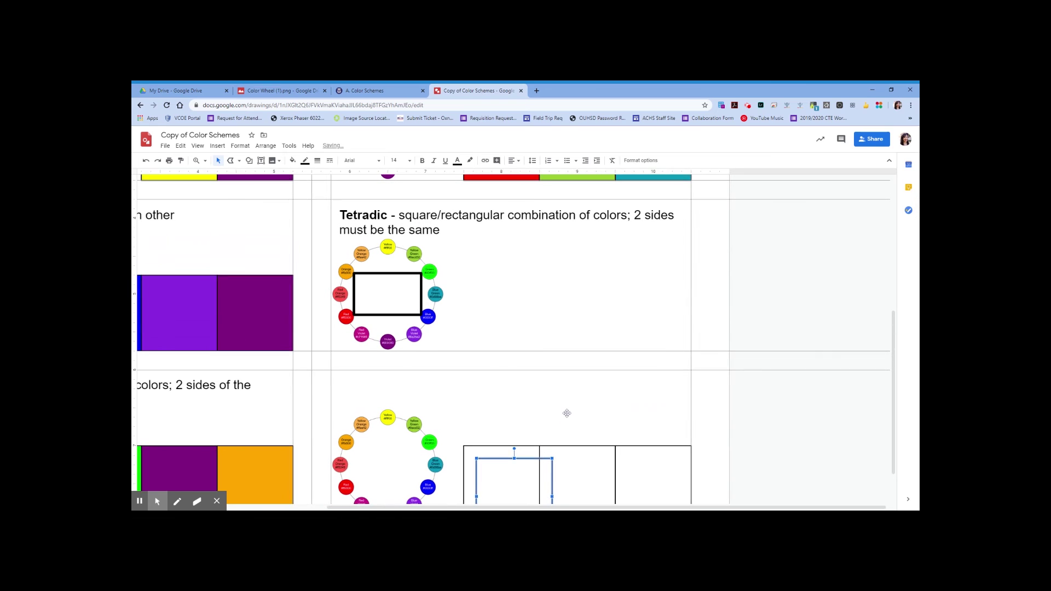
{"action": "left_click_drag", "start_coordinate": [530, 458], "coordinate": [661, 274]}
{"action": "left_click_drag", "start_coordinate": [663, 274], "coordinate": [669, 275]}
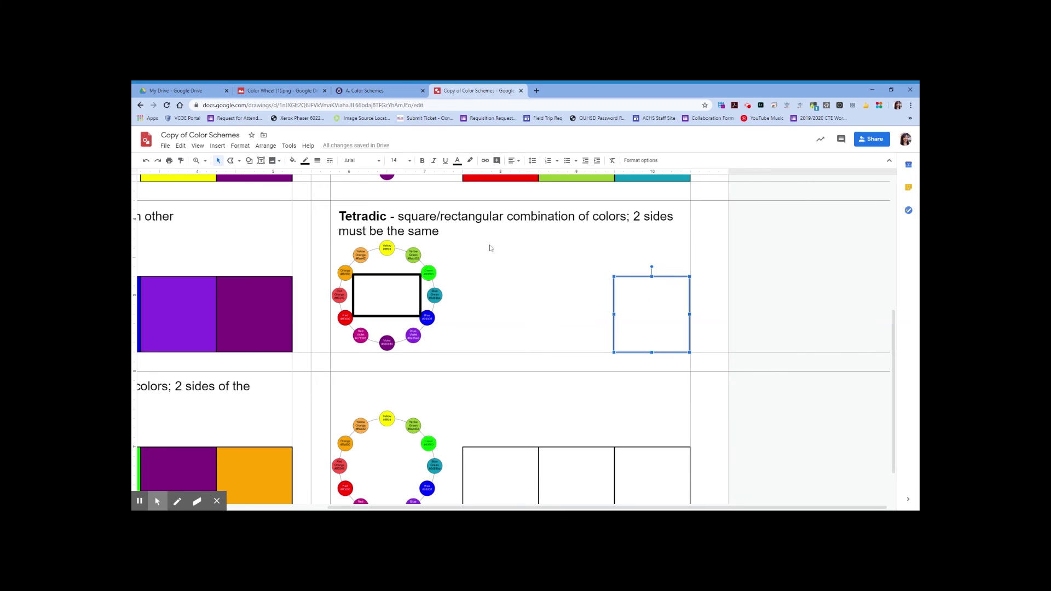
{"action": "left_click", "coordinate": [629, 161]}
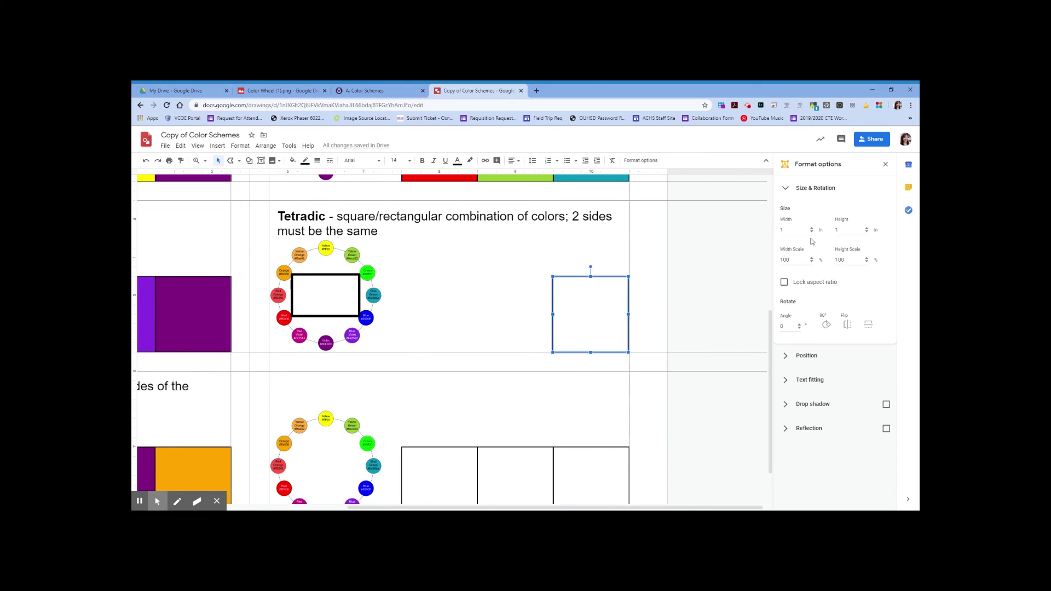
{"action": "left_click", "coordinate": [812, 231]}
{"action": "left_click", "coordinate": [812, 230]}
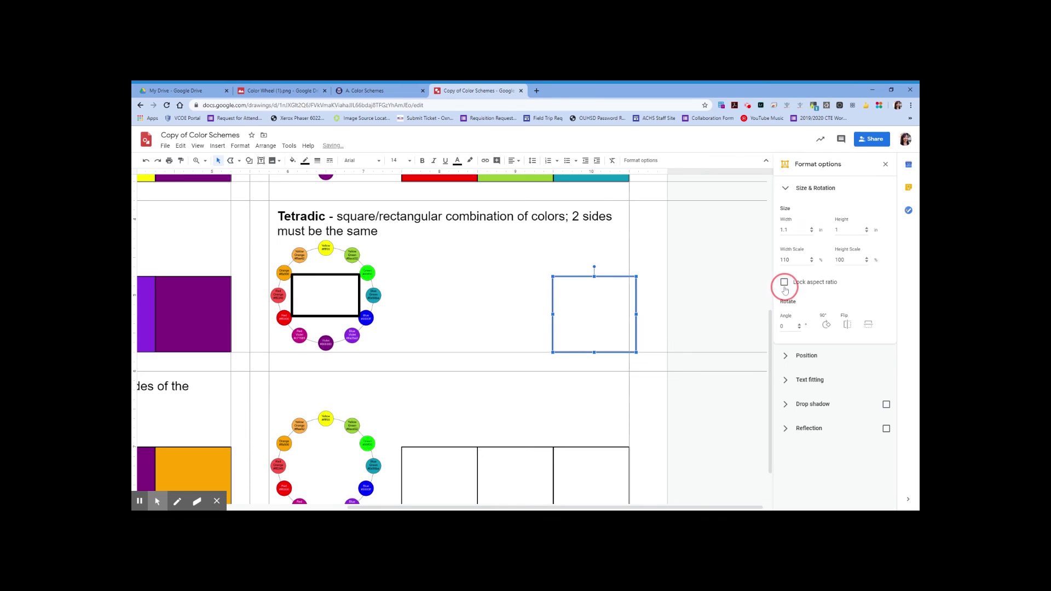
{"action": "key", "text": "ctrl+z"}
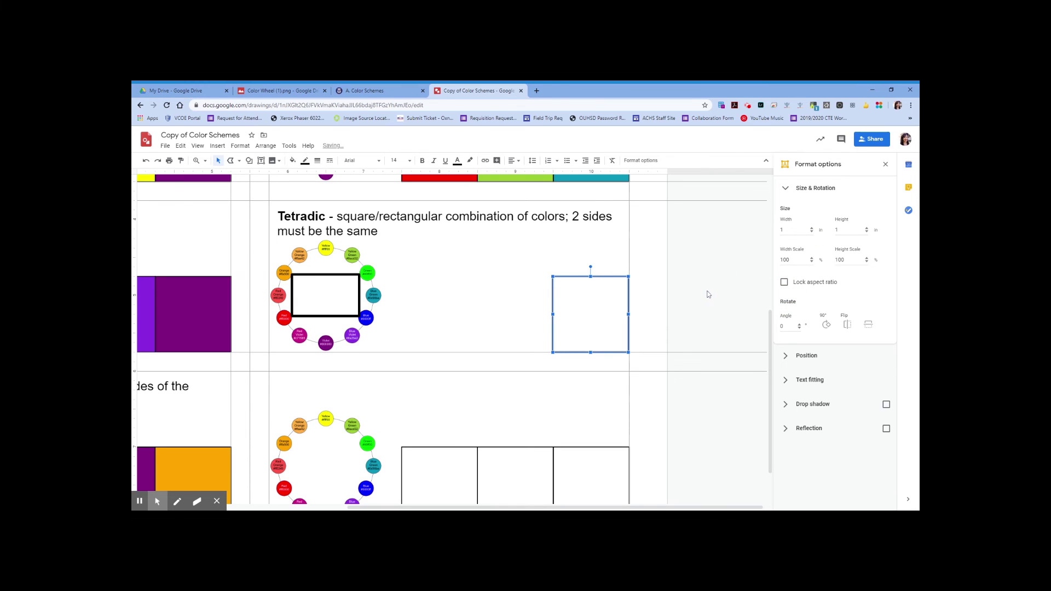
Step: Lock the Tetradic swatch square's aspect ratio and reduce its size to 0.8 in
{"action": "left_click", "coordinate": [784, 282]}
{"action": "left_click", "coordinate": [812, 232]}
{"action": "left_click", "coordinate": [813, 232]}
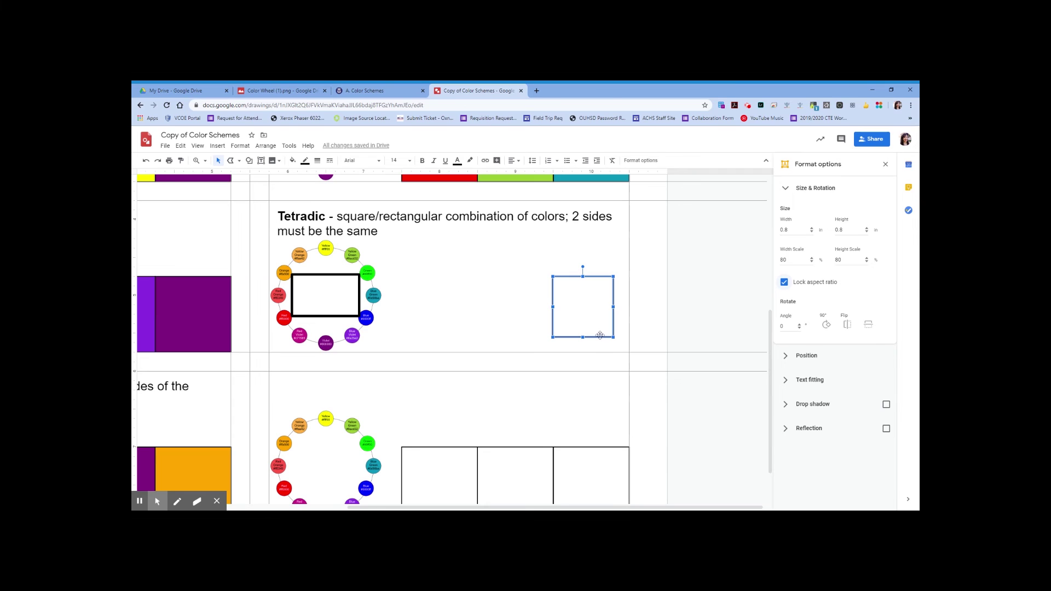
Step: Align the Tetradic swatch square with the section's lower-right guides and place a duplicate flush against its left side
{"action": "left_click_drag", "start_coordinate": [600, 336], "coordinate": [616, 349]}
{"action": "key", "text": "ctrl+d"}
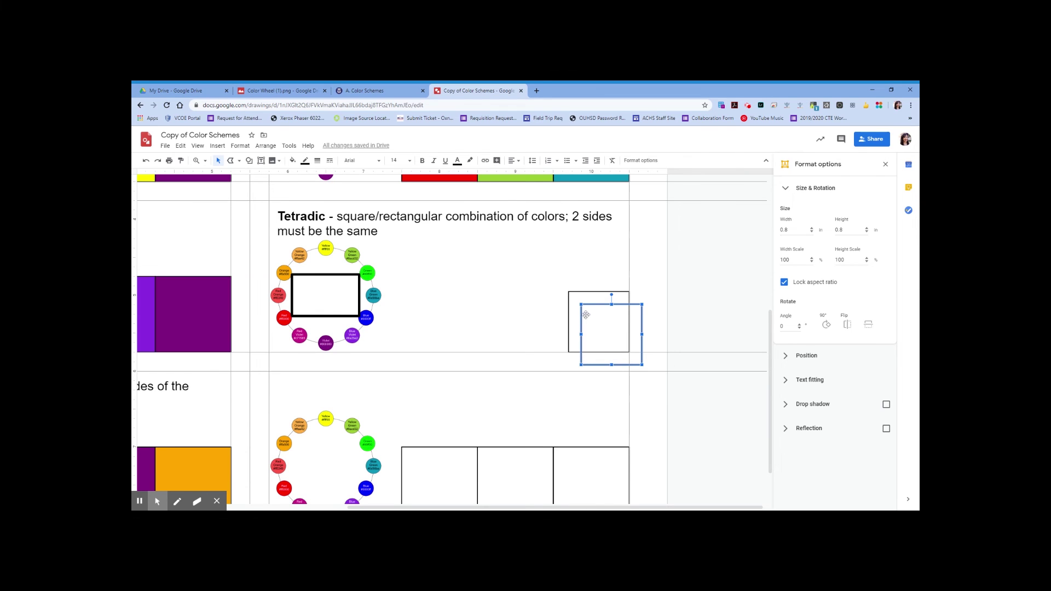
{"action": "left_click_drag", "start_coordinate": [586, 315], "coordinate": [509, 296]}
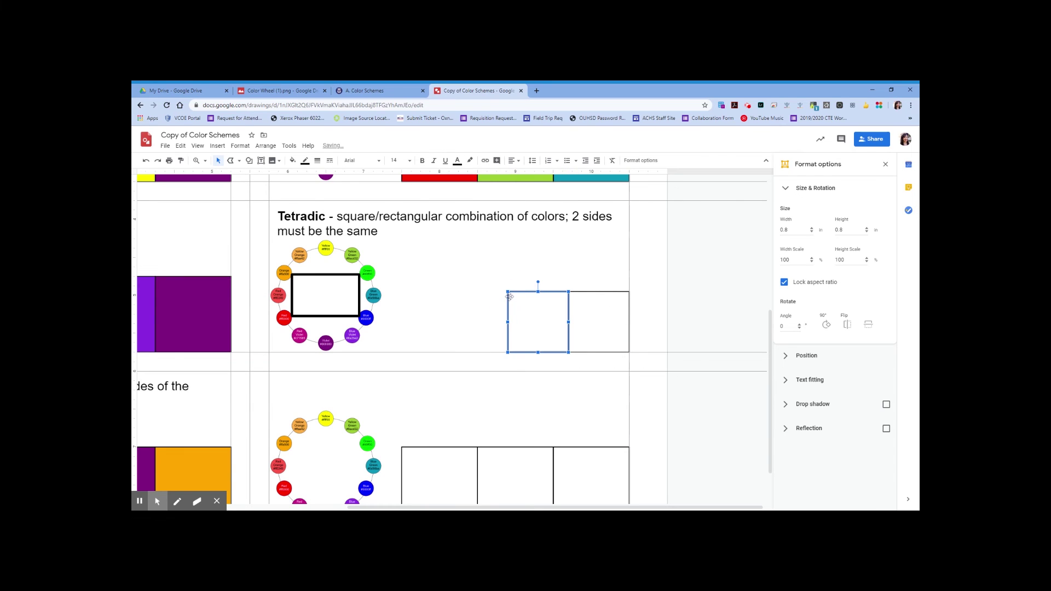
{"action": "left_click", "coordinate": [480, 293]}
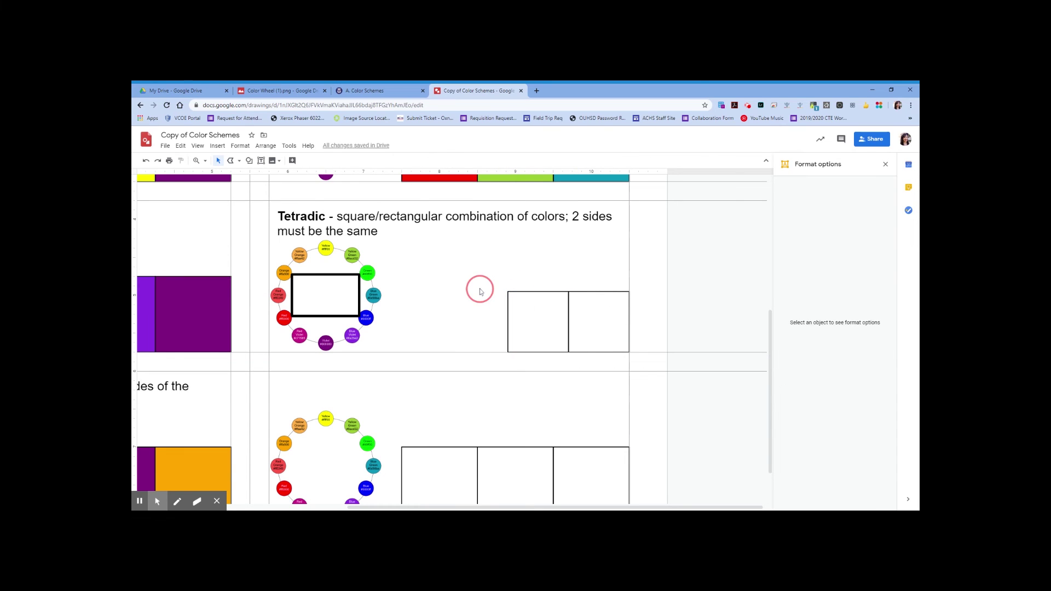
Step: Duplicate the pair of Tetradic squares directly above to form a two-by-two grid, and close the format options
{"action": "left_click_drag", "start_coordinate": [498, 287], "coordinate": [603, 313]}
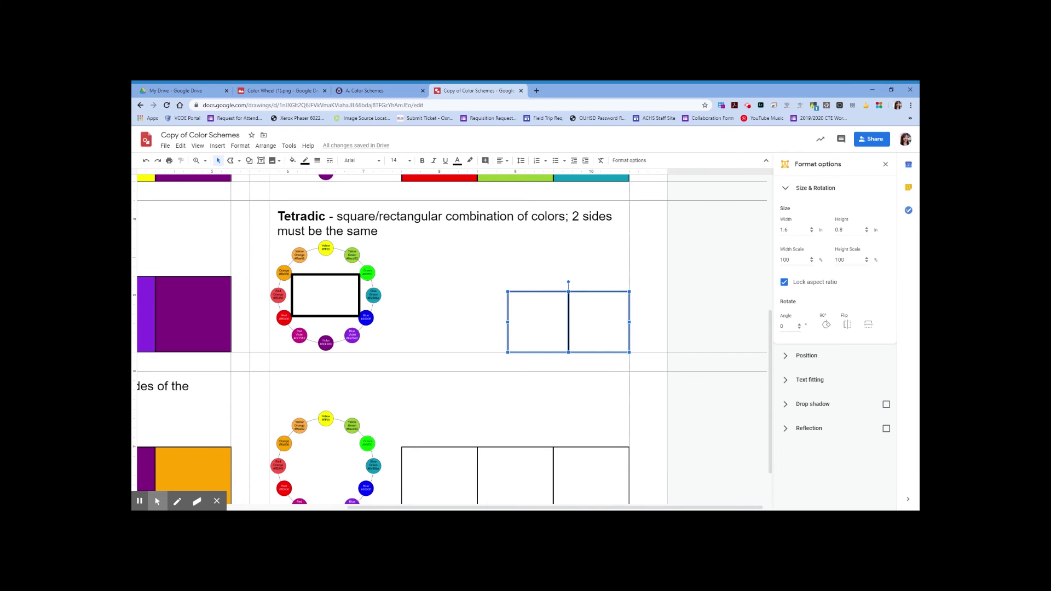
{"action": "key", "text": "ctrl+d"}
{"action": "left_click_drag", "start_coordinate": [582, 326], "coordinate": [569, 253]}
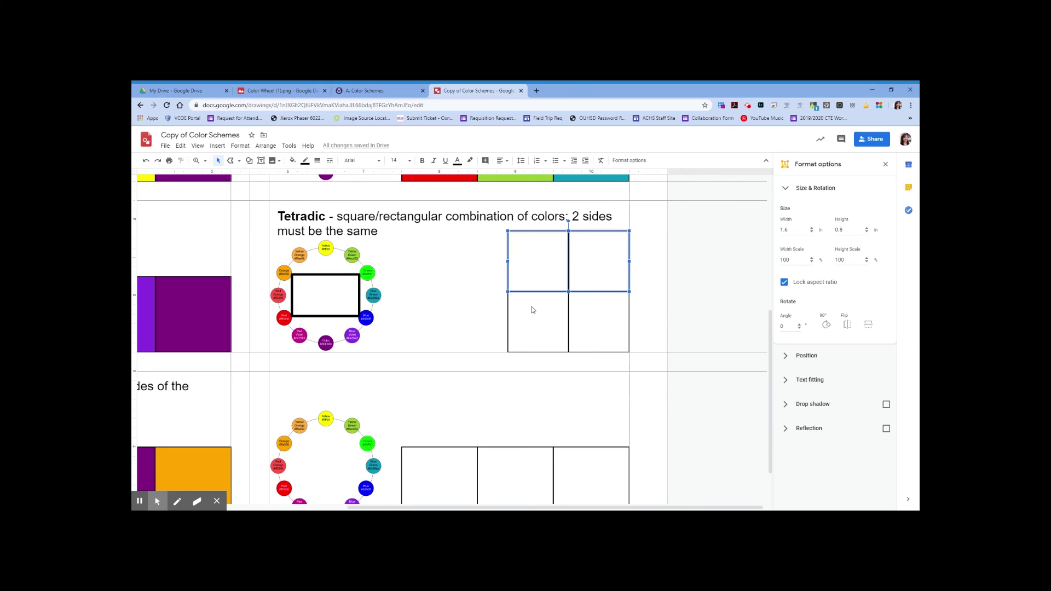
{"action": "left_click", "coordinate": [886, 164]}
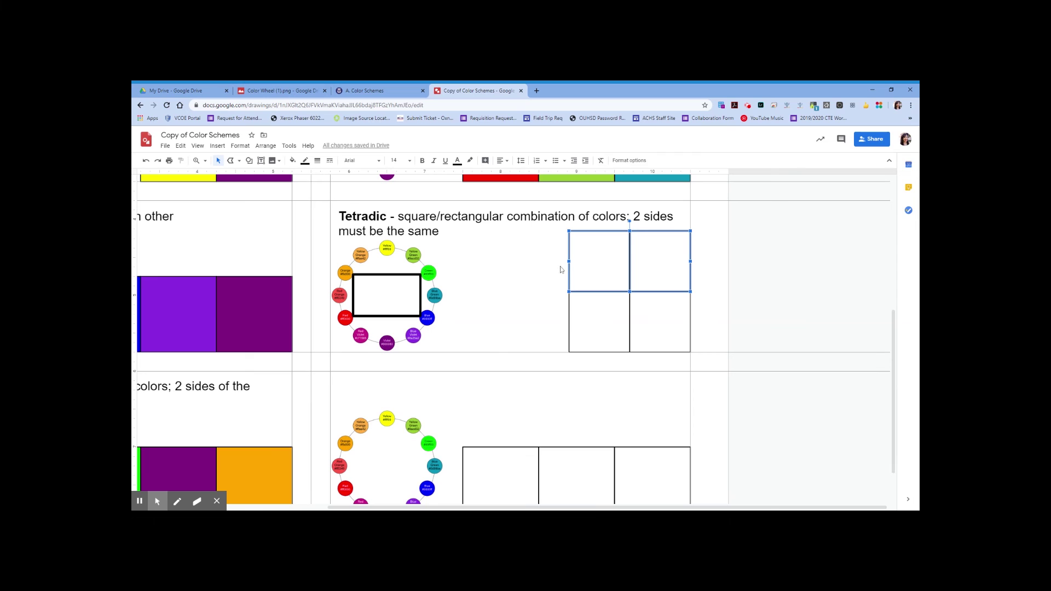
Step: Move the two-by-two Tetradic swatch grid left, roughly centering it between the color wheel and the right-hand guide
{"action": "left_click", "coordinate": [535, 263]}
{"action": "left_click", "coordinate": [601, 293]}
{"action": "left_click", "coordinate": [553, 274]}
{"action": "left_click_drag", "start_coordinate": [549, 259], "coordinate": [590, 290]}
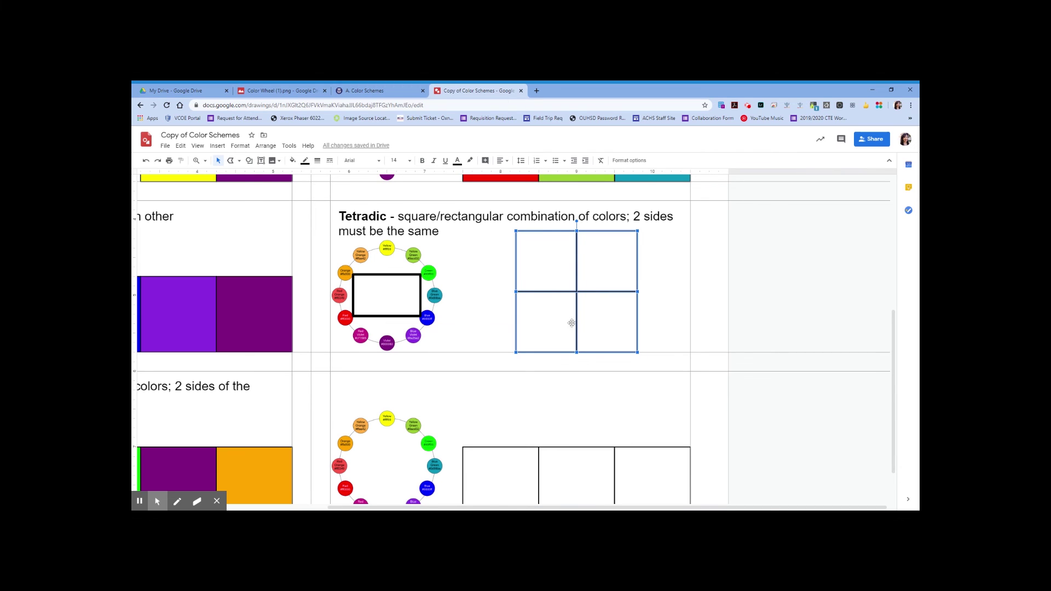
Step: Fill the upper-left Tetradic swatch with the custom orange and the upper-right one with bright green
{"action": "left_click", "coordinate": [534, 267]}
{"action": "left_click", "coordinate": [489, 265]}
{"action": "left_click", "coordinate": [540, 259]}
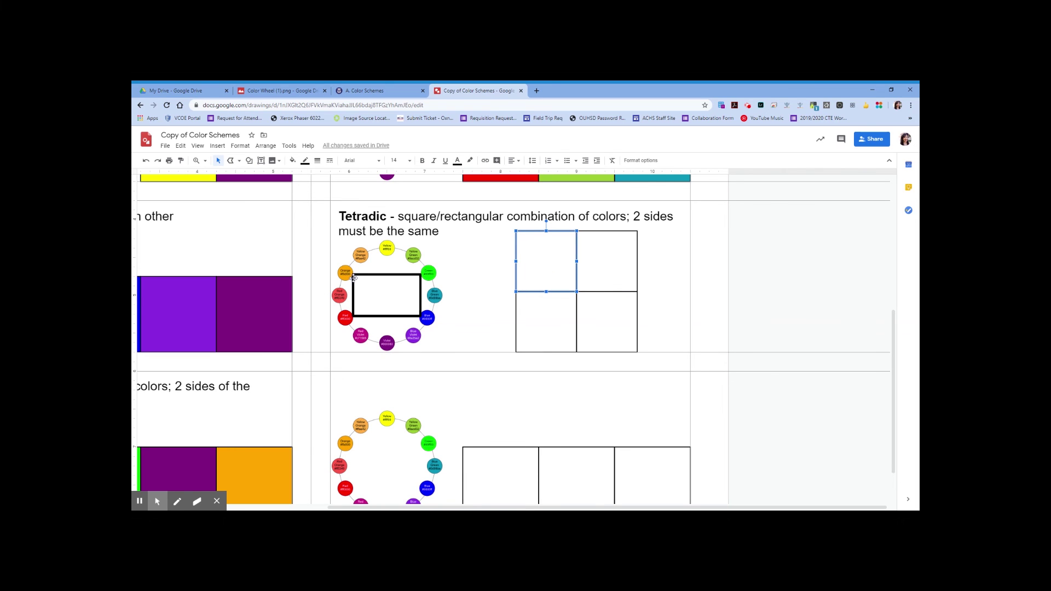
{"action": "left_click", "coordinate": [296, 91]}
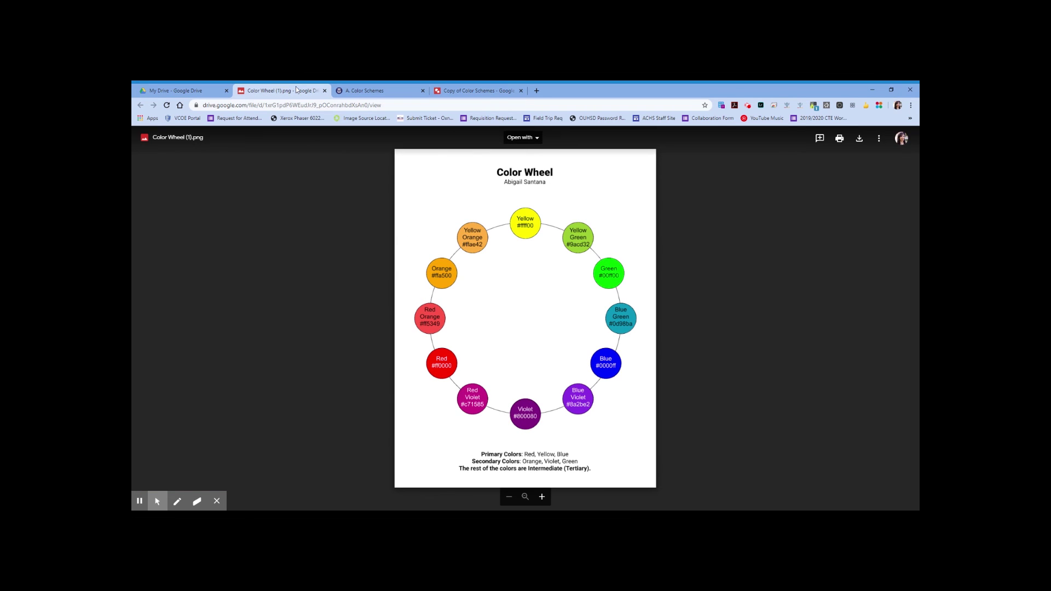
{"action": "left_click", "coordinate": [460, 94]}
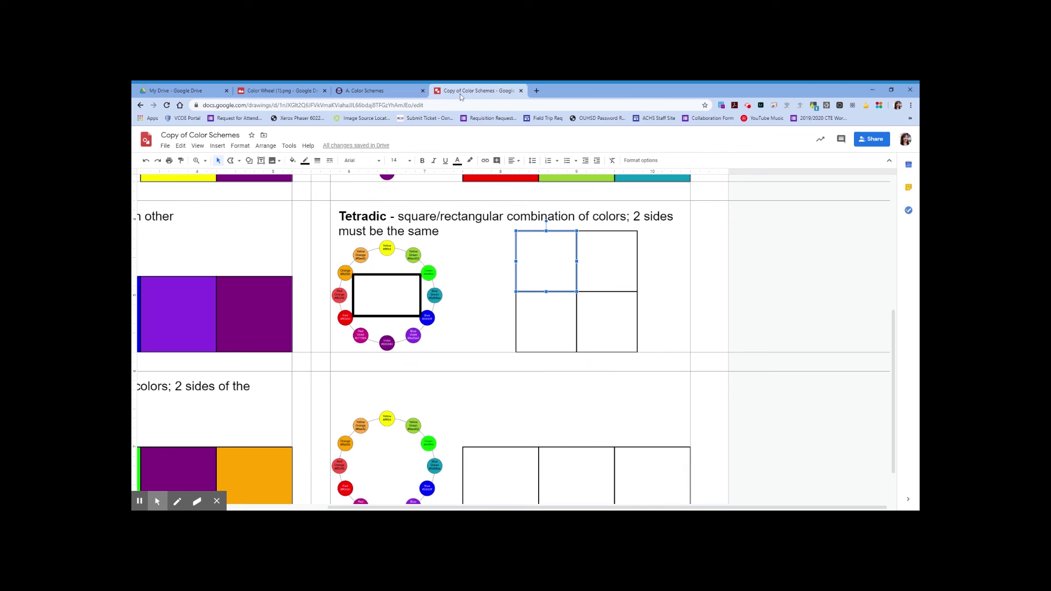
{"action": "left_click", "coordinate": [292, 160]}
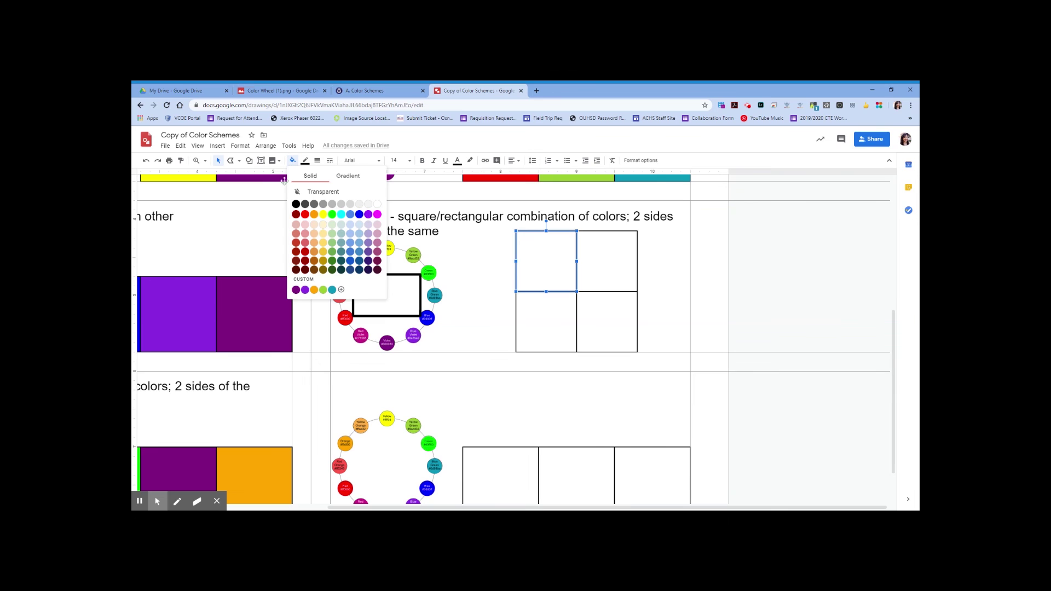
{"action": "left_click", "coordinate": [314, 290]}
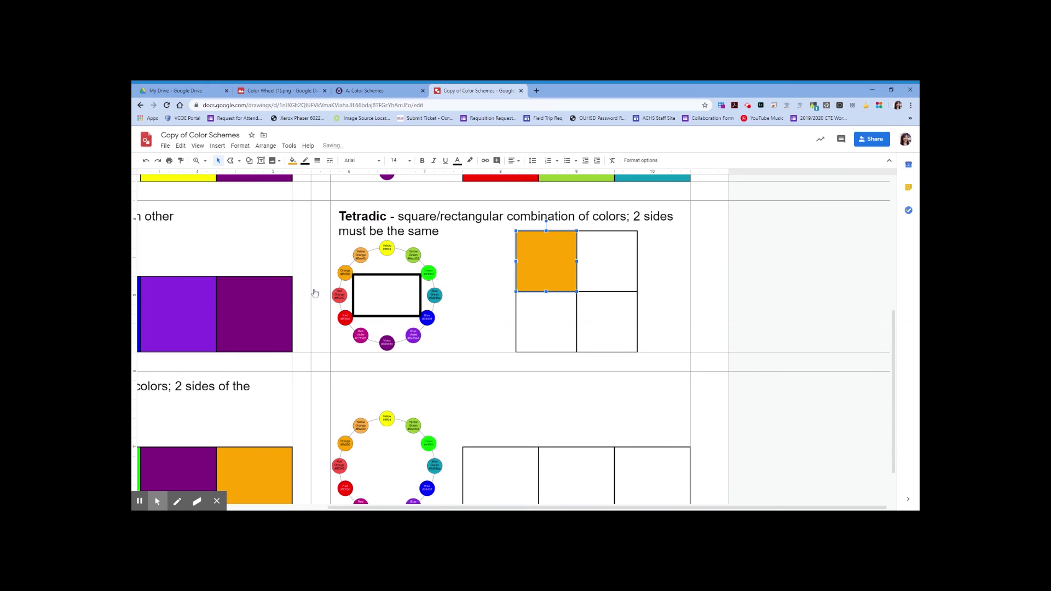
{"action": "left_click", "coordinate": [613, 266]}
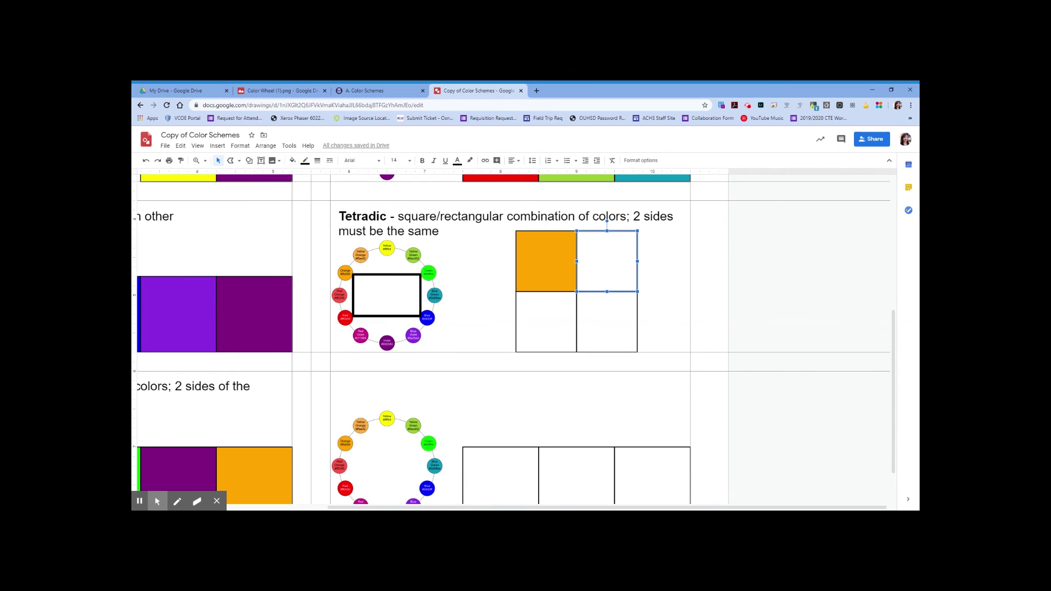
{"action": "left_click", "coordinate": [292, 160]}
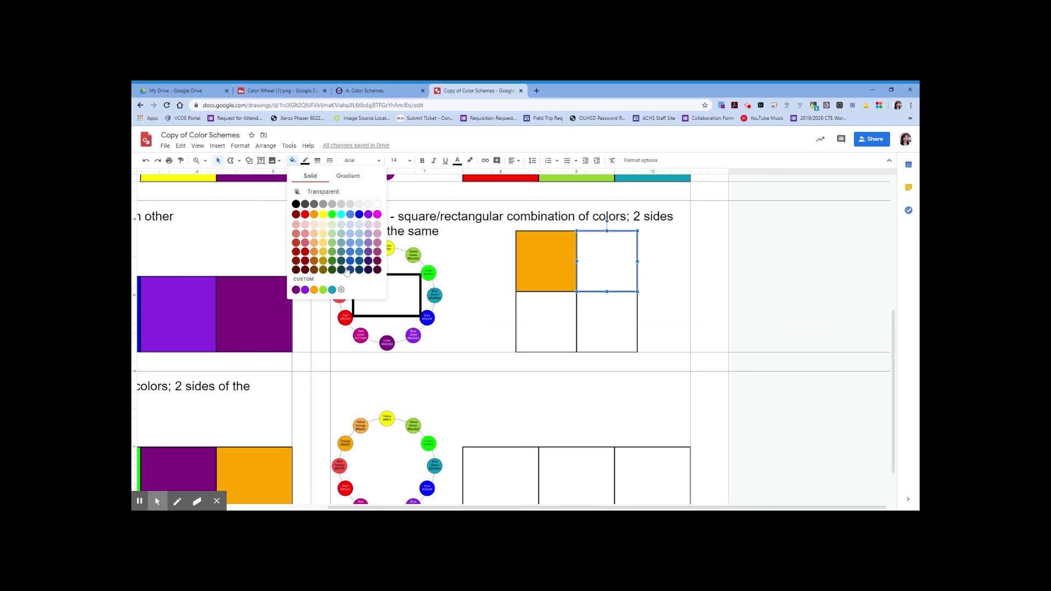
{"action": "left_click", "coordinate": [332, 214]}
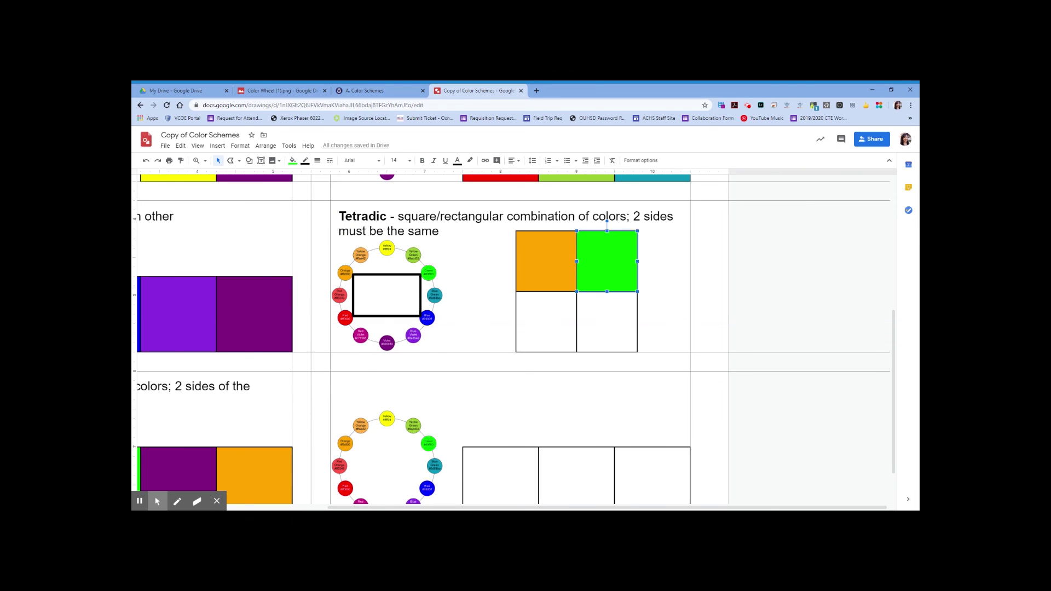
Step: Fill the lower-left Tetradic swatch with red and the lower-right one with blue
{"action": "left_click", "coordinate": [536, 323]}
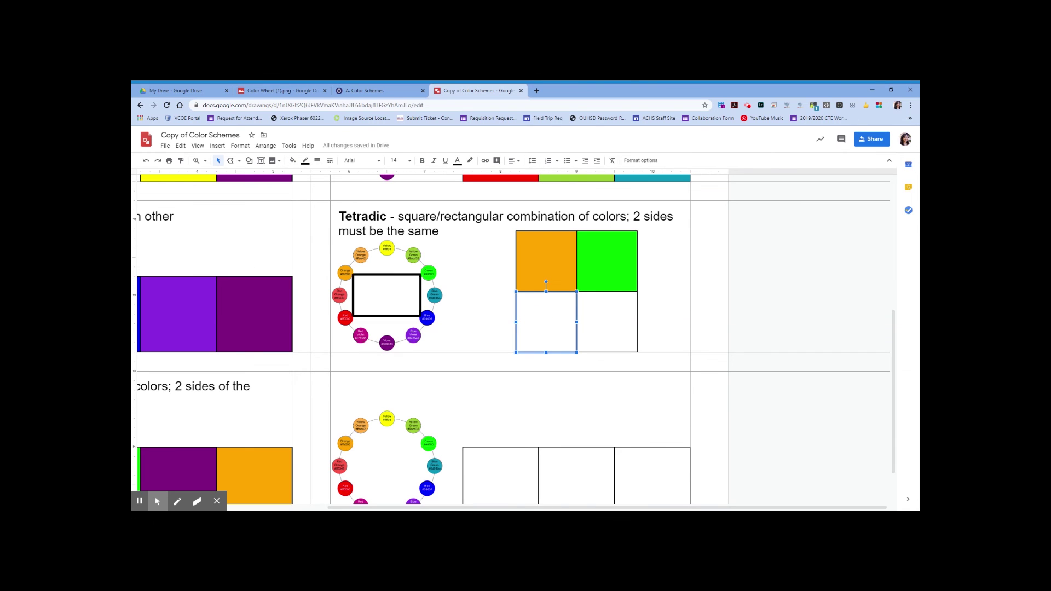
{"action": "left_click", "coordinate": [293, 160]}
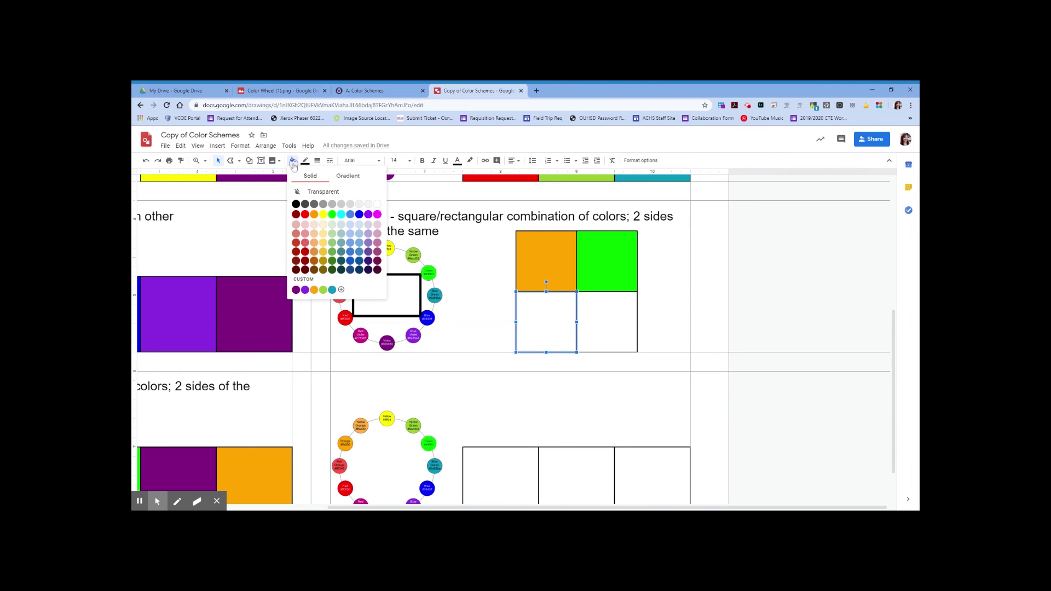
{"action": "left_click", "coordinate": [304, 214]}
{"action": "left_click", "coordinate": [615, 316]}
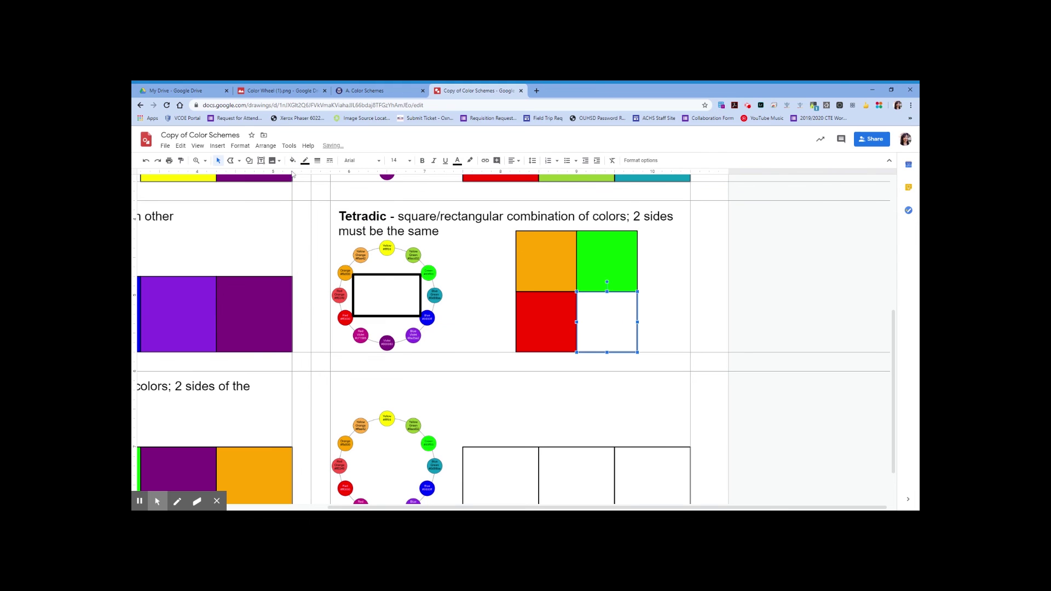
{"action": "left_click", "coordinate": [292, 160]}
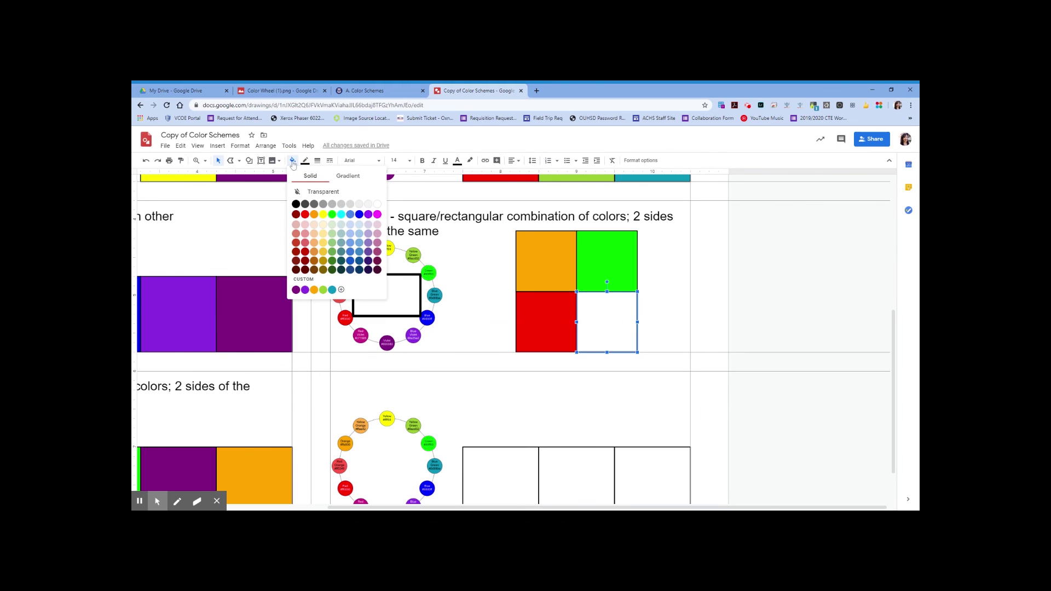
{"action": "left_click", "coordinate": [360, 215]}
{"action": "left_click", "coordinate": [482, 313]}
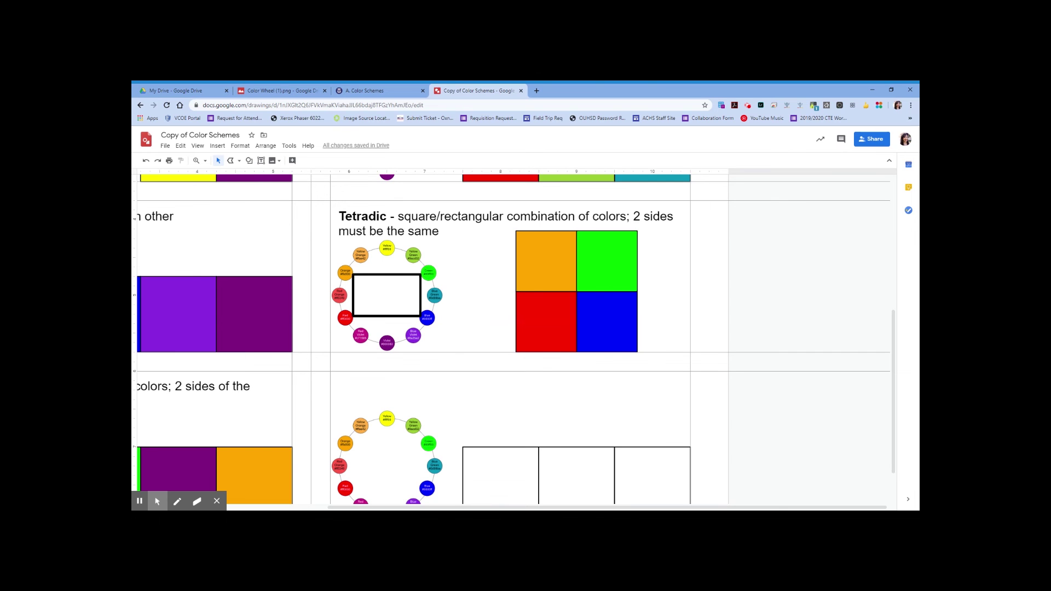
Step: Duplicate the Tetradic definition text box and align the copy with the guides above the empty color wheel below
{"action": "scroll", "coordinate": [514, 340], "scroll_direction": "down", "scroll_amount": 2}
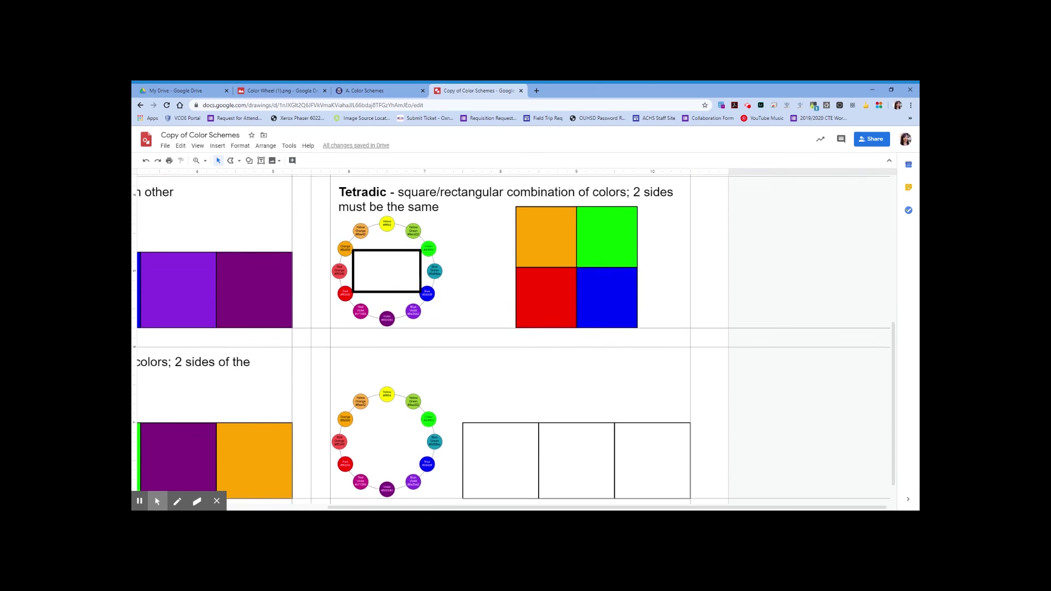
{"action": "scroll", "coordinate": [514, 340], "scroll_direction": "up", "scroll_amount": 1}
{"action": "scroll", "coordinate": [427, 217], "scroll_direction": "up", "scroll_amount": 1}
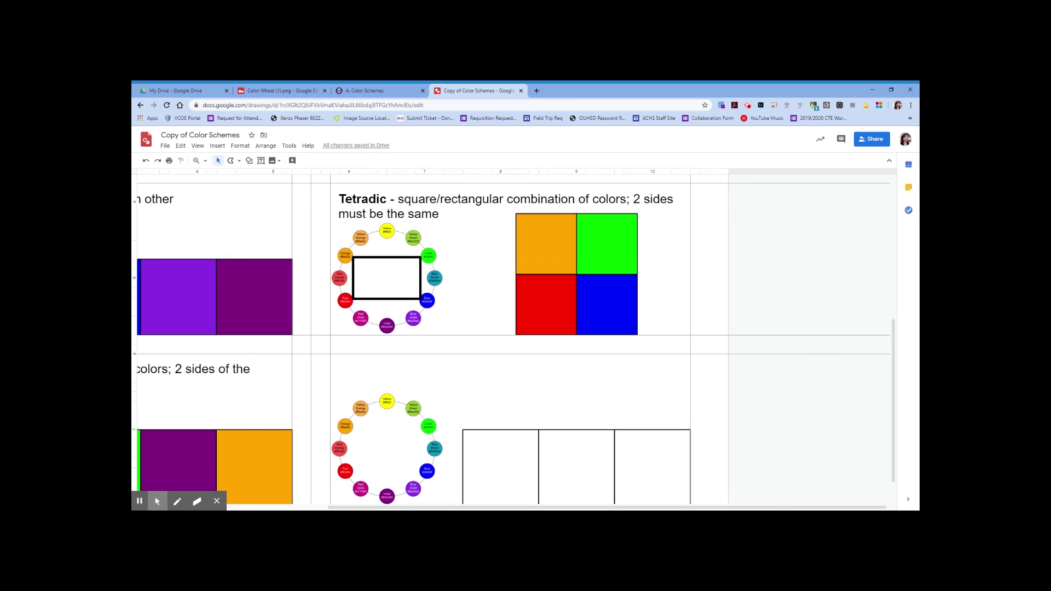
{"action": "left_click", "coordinate": [433, 214]}
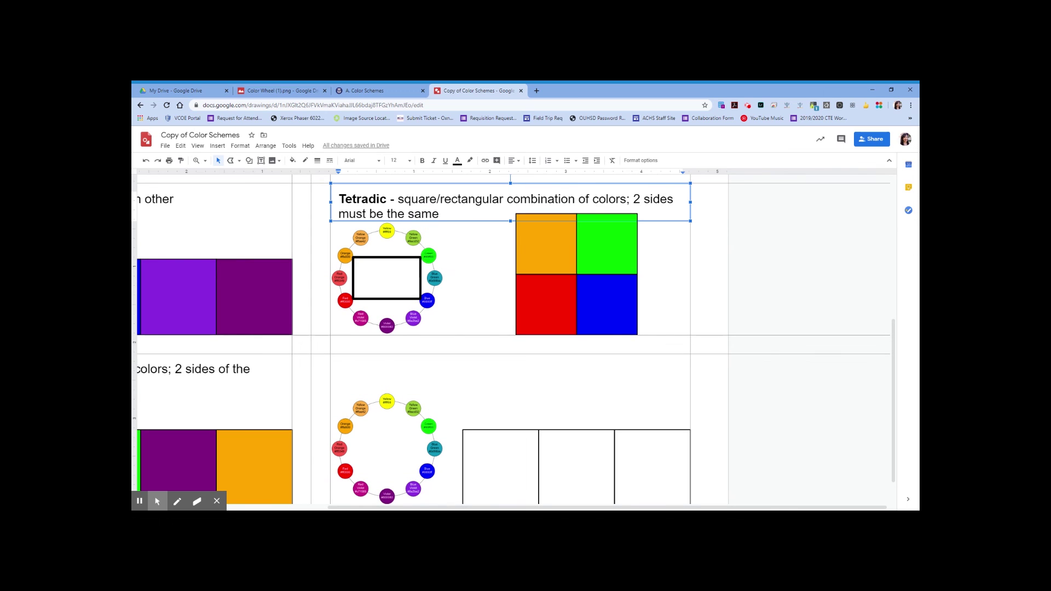
{"action": "left_click", "coordinate": [453, 219]}
{"action": "key", "text": "Escape"}
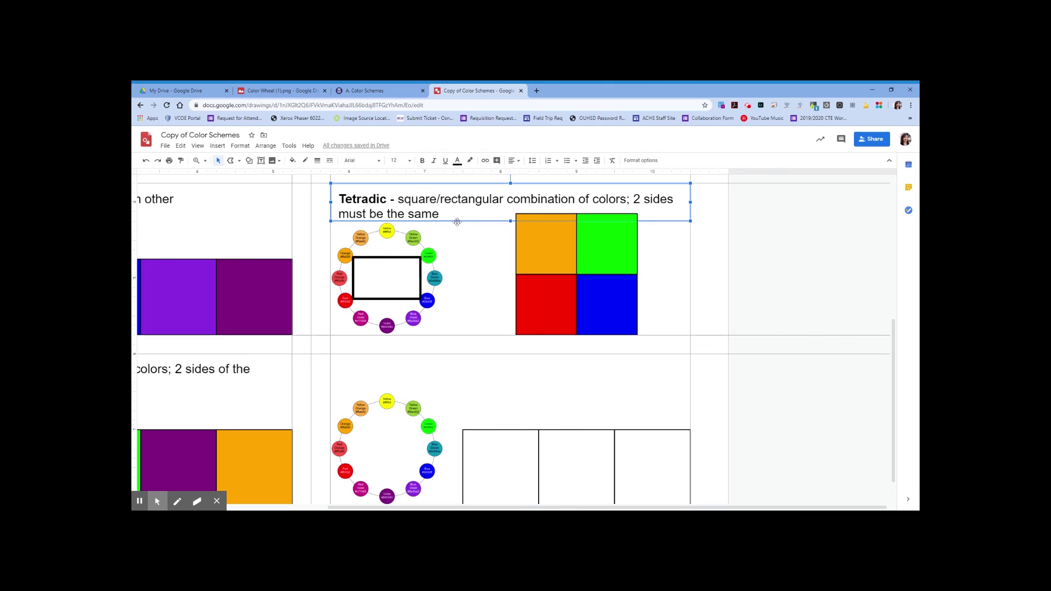
{"action": "left_click_drag", "start_coordinate": [457, 221], "coordinate": [470, 235]}
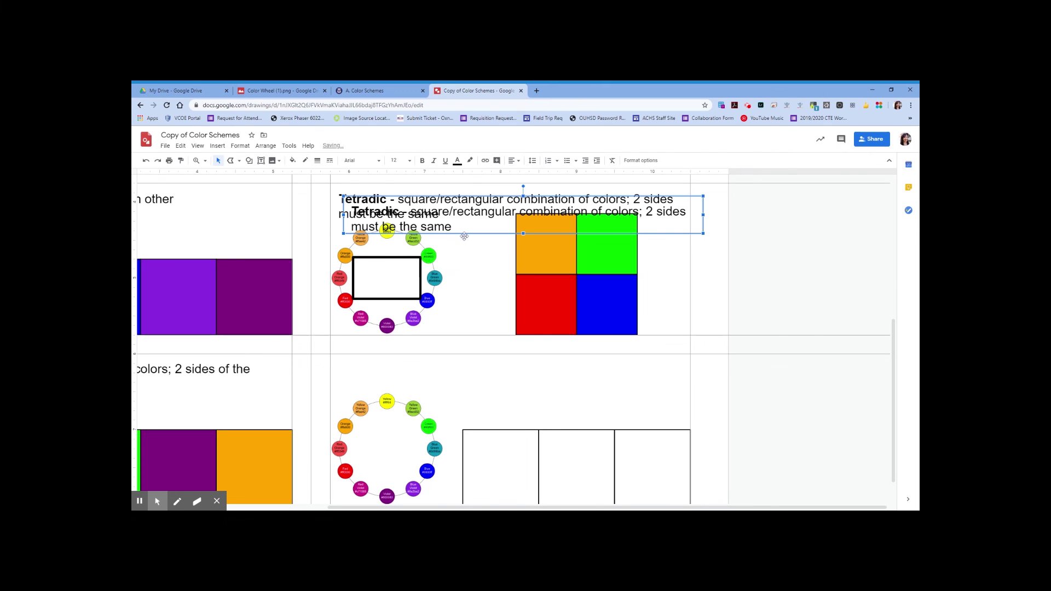
{"action": "left_click_drag", "start_coordinate": [466, 238], "coordinate": [452, 392]}
{"action": "scroll", "coordinate": [452, 390], "scroll_direction": "down", "scroll_amount": 1}
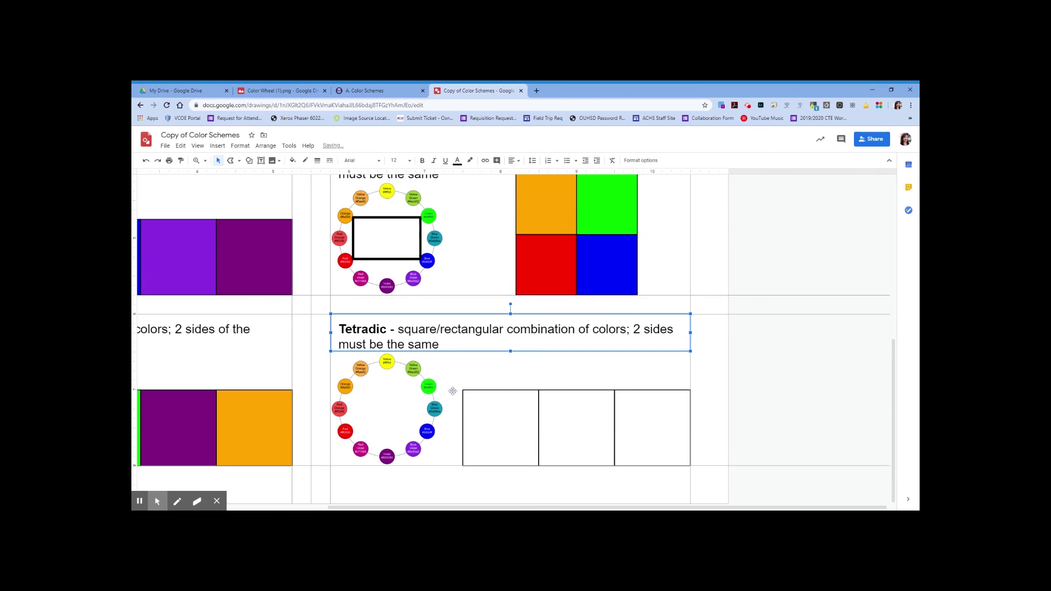
Step: Replace the bold scheme name in the copied text box with "Monochromatic"
{"action": "double_click", "coordinate": [363, 329]}
{"action": "type", "text": "Mono"}
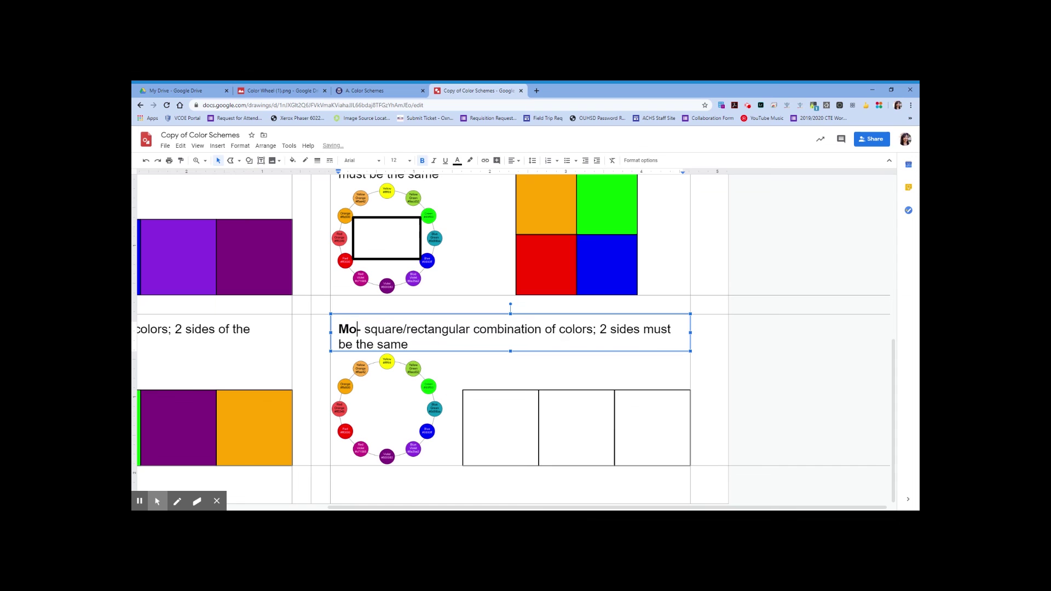
{"action": "type", "text": "chromatic"}
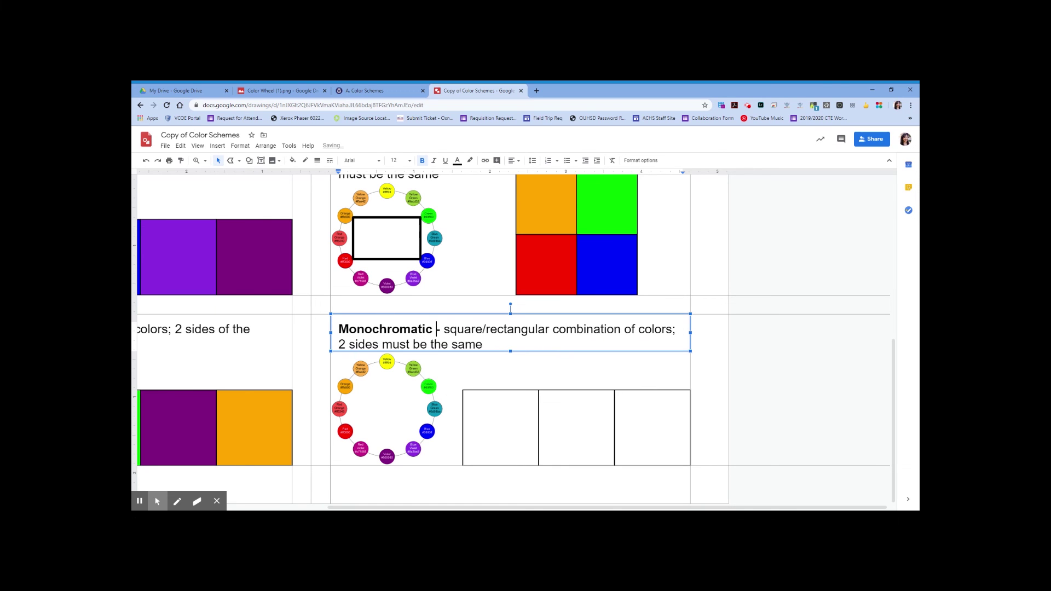
Step: Replace the Monochromatic definition with "one color and the lightness and darkness of this color"
{"action": "left_click_drag", "start_coordinate": [445, 329], "coordinate": [482, 340]}
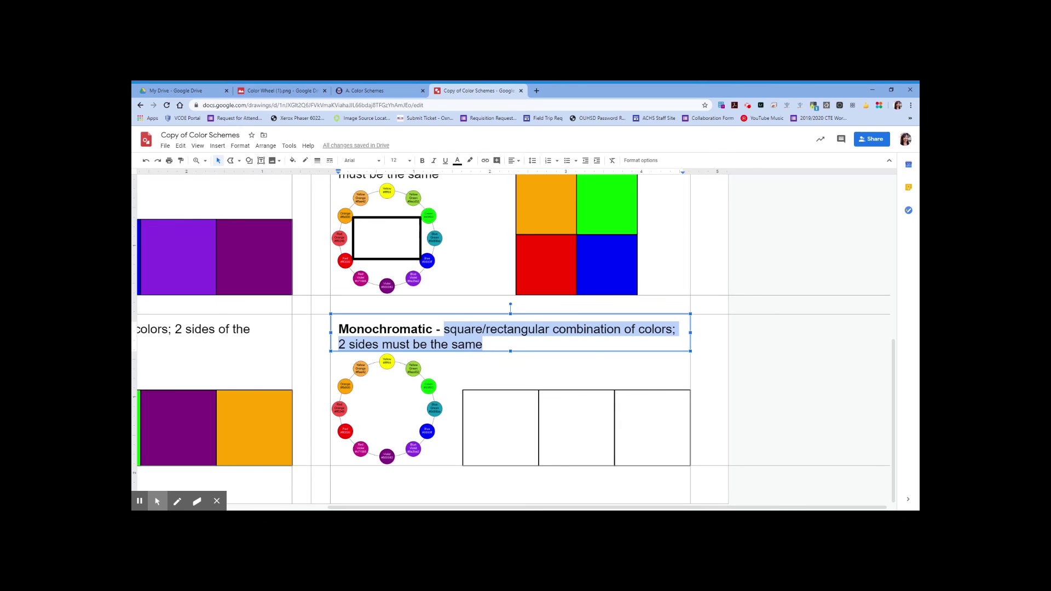
{"action": "type", "text": "one colo"}
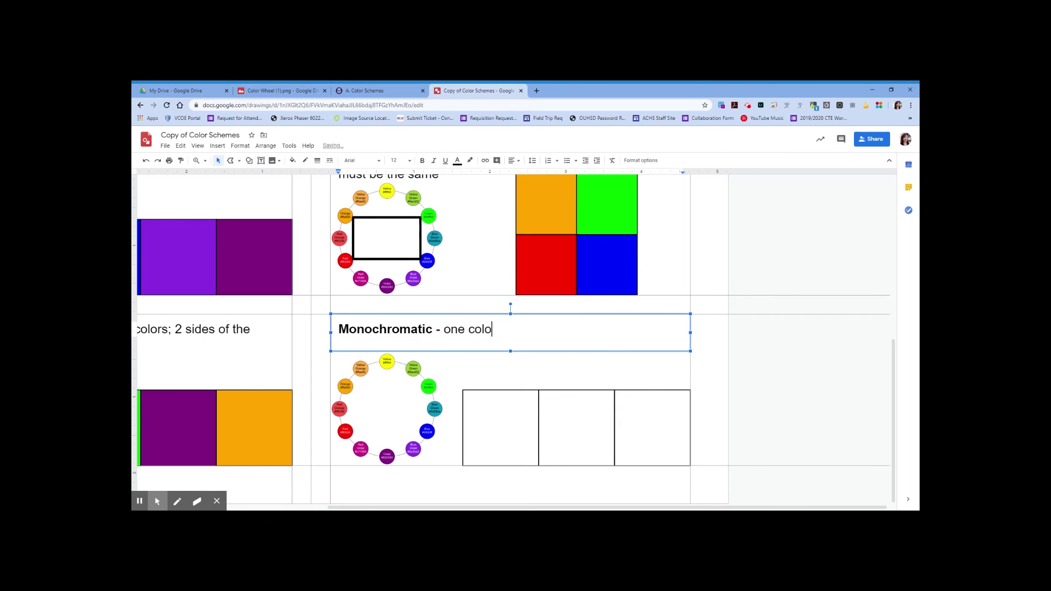
{"action": "type", "text": "r and the lightness and darne"}
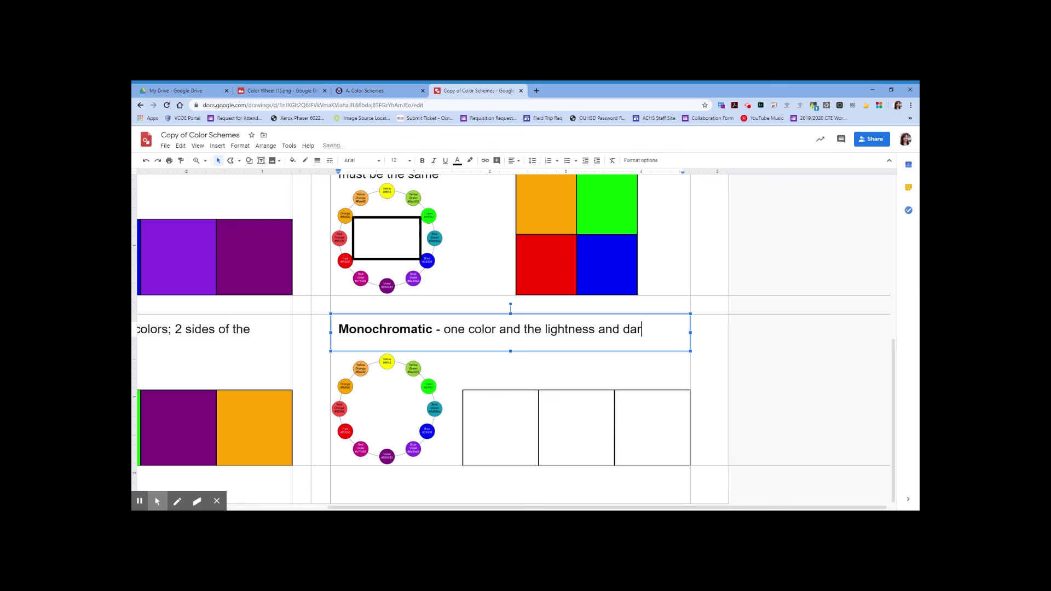
{"action": "key", "text": "BackSpace"}
{"action": "key", "text": "BackSpace"}
{"action": "type", "text": "ke"}
{"action": "key", "text": "BackSpace"}
{"action": "type", "text": "ness of this color"}
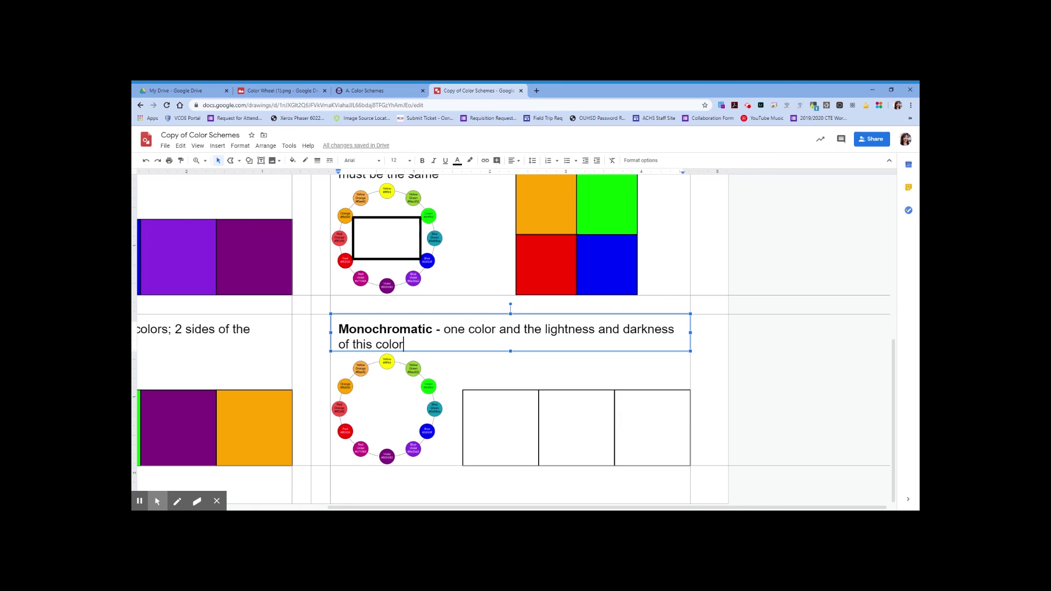
{"action": "left_click", "coordinate": [445, 445]}
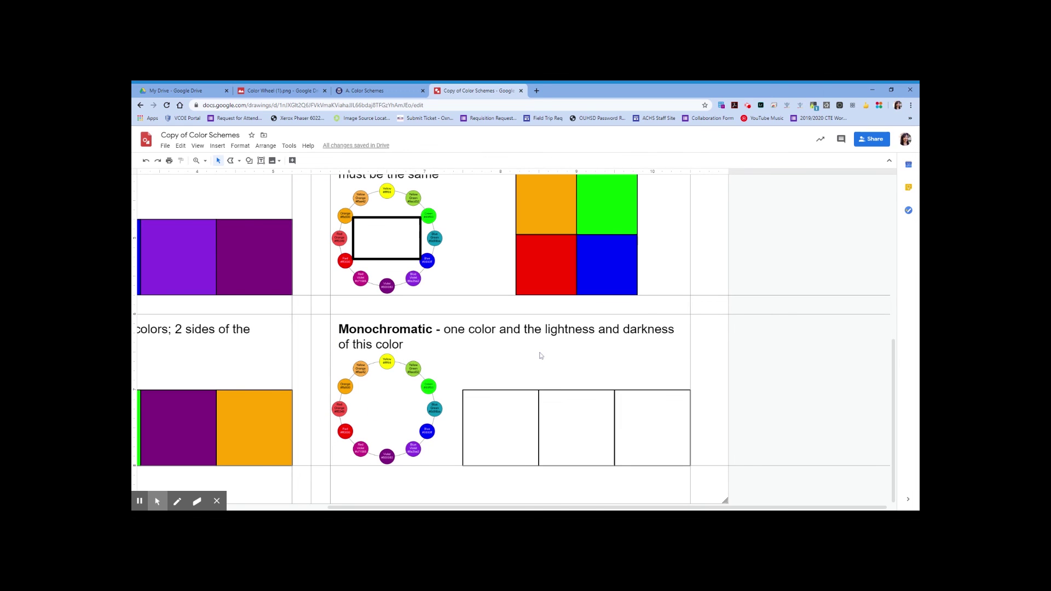
{"action": "scroll", "coordinate": [539, 355], "scroll_direction": "up", "scroll_amount": 3}
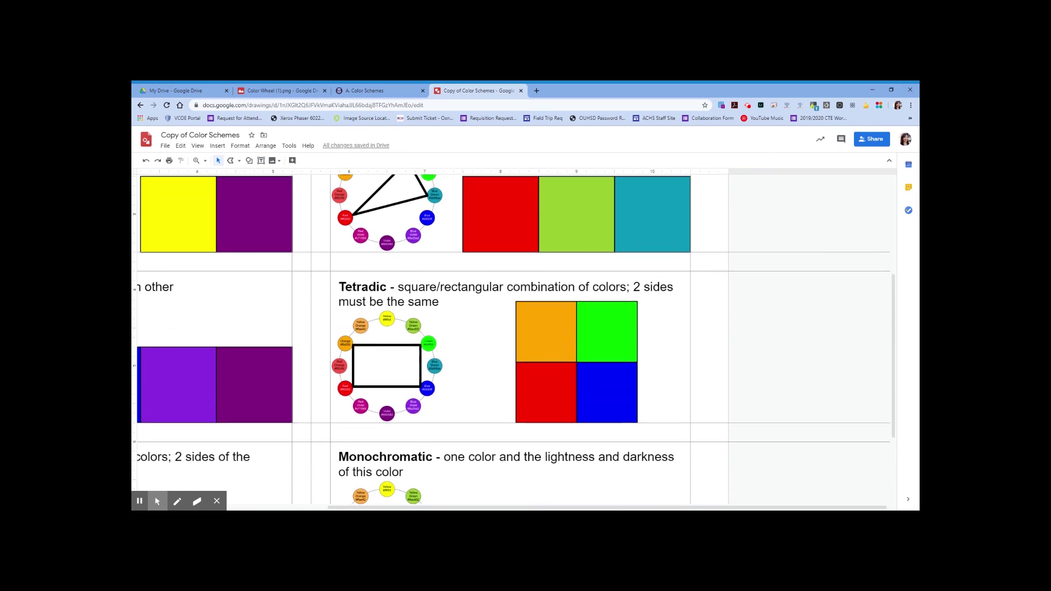
{"action": "scroll", "coordinate": [383, 242], "scroll_direction": "down", "scroll_amount": 2}
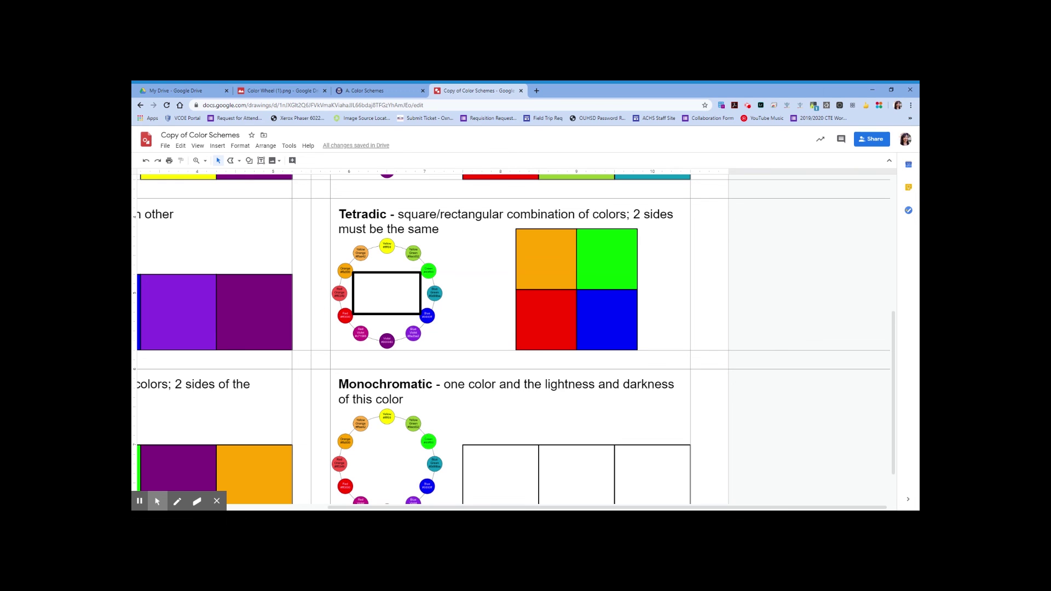
Step: Draw a small circle around the violet dot at the bottom of the Monochromatic color wheel
{"action": "scroll", "coordinate": [511, 340], "scroll_direction": "down", "scroll_amount": 1}
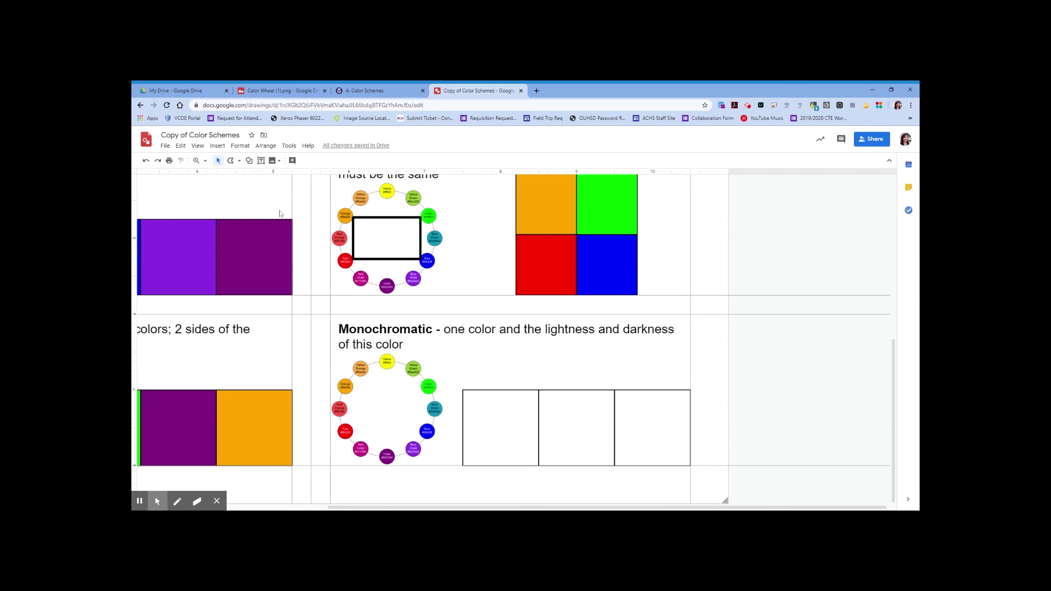
{"action": "left_click", "coordinate": [239, 161]}
{"action": "left_click", "coordinate": [249, 161]}
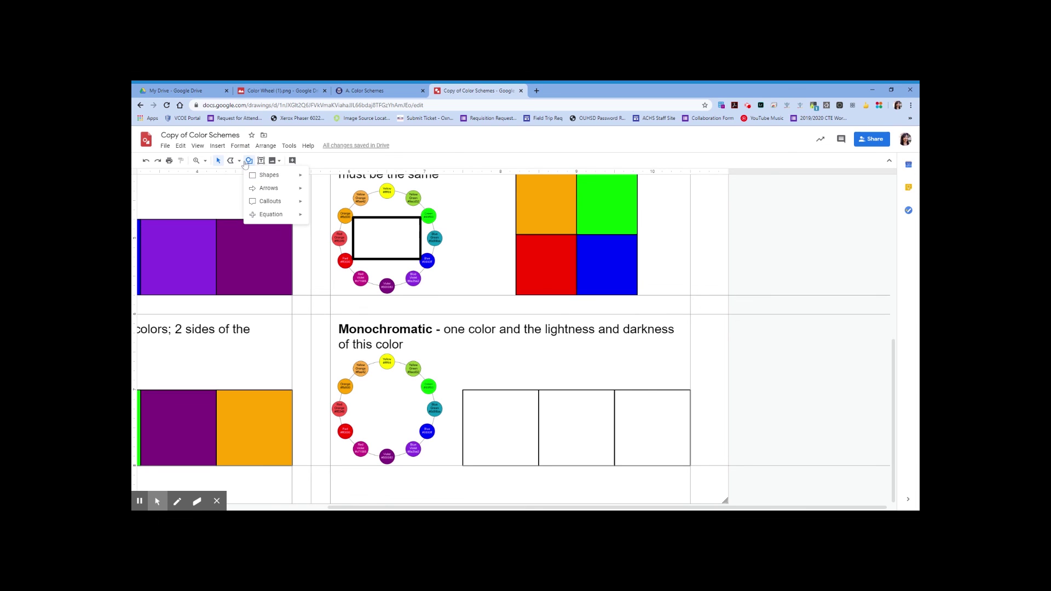
{"action": "mouse_move", "coordinate": [267, 177]}
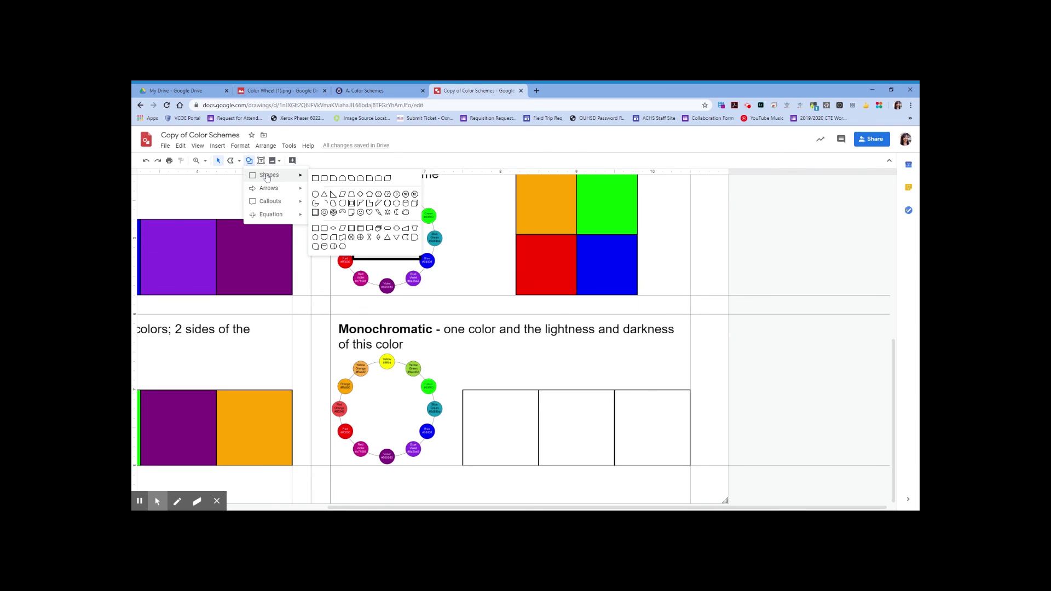
{"action": "left_click", "coordinate": [316, 195]}
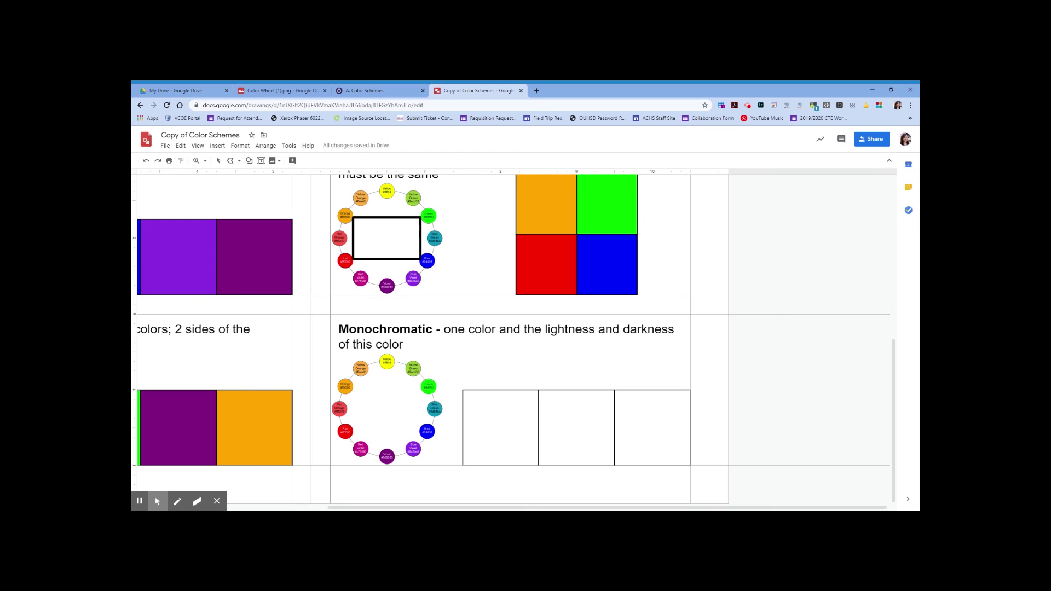
{"action": "left_click_drag", "start_coordinate": [374, 446], "coordinate": [403, 473]}
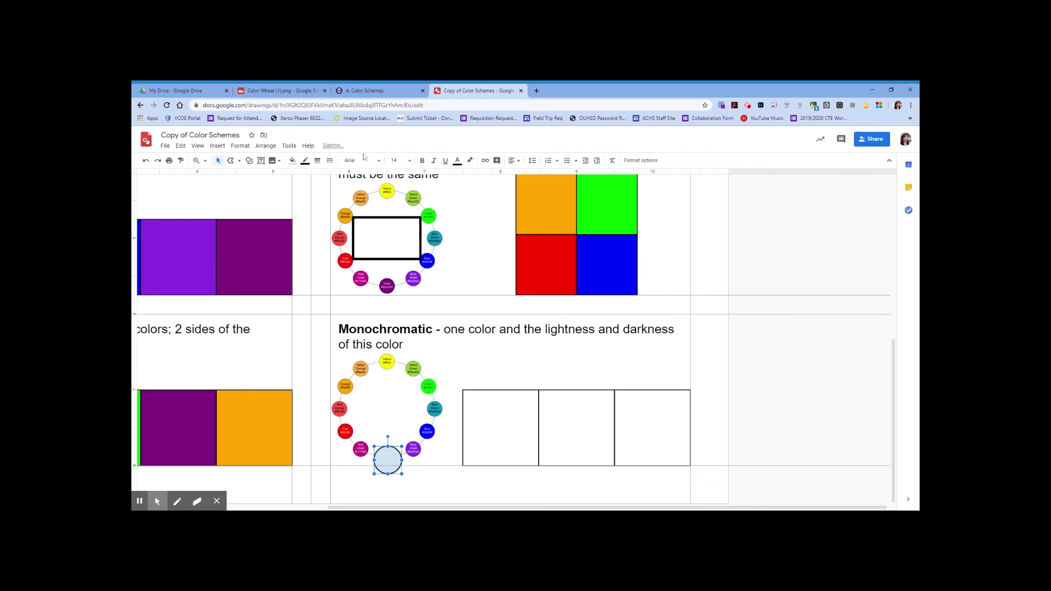
Step: Give the circle around the violet dot a transparent fill and a 3px outline
{"action": "left_click", "coordinate": [293, 160]}
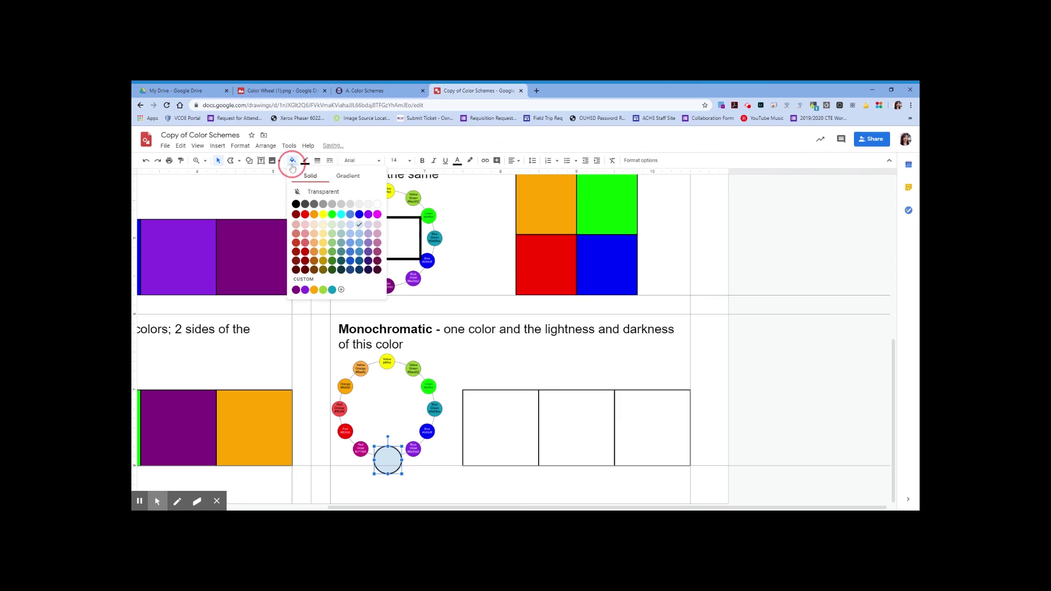
{"action": "left_click", "coordinate": [310, 192]}
{"action": "left_click", "coordinate": [318, 161]}
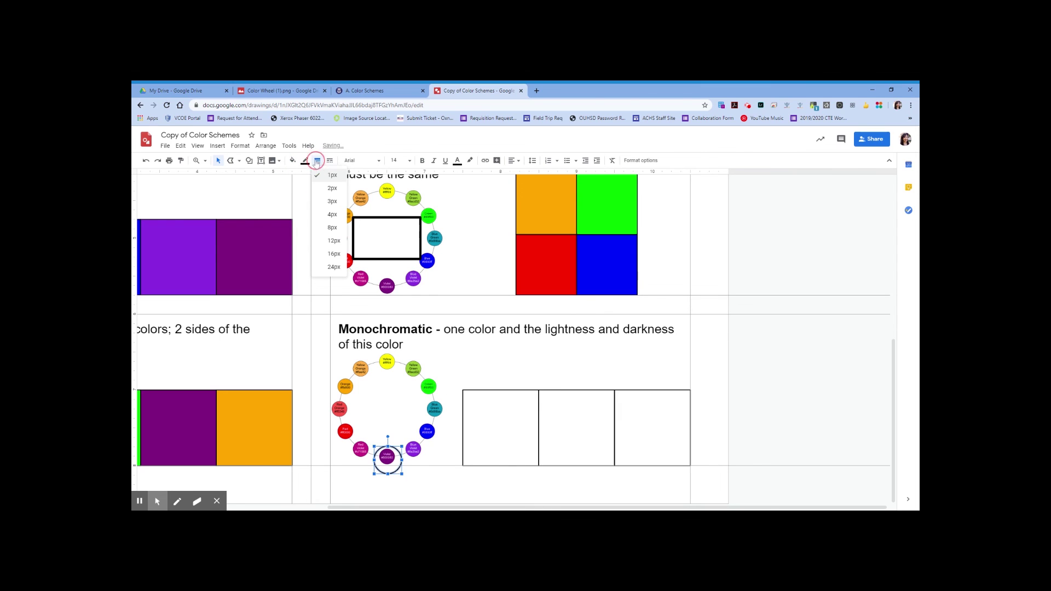
{"action": "left_click", "coordinate": [334, 202]}
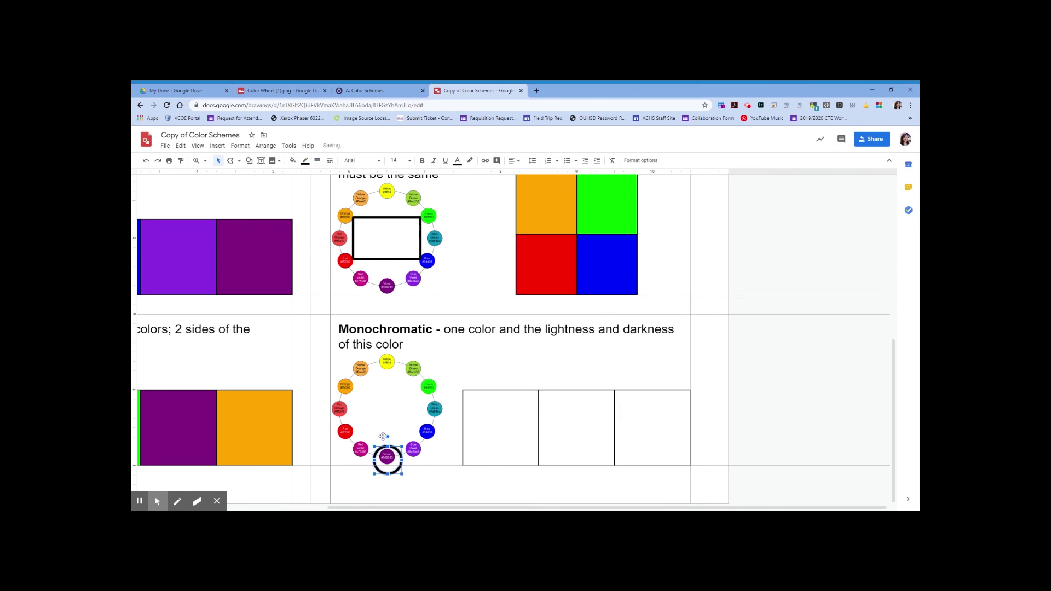
{"action": "left_click", "coordinate": [398, 464]}
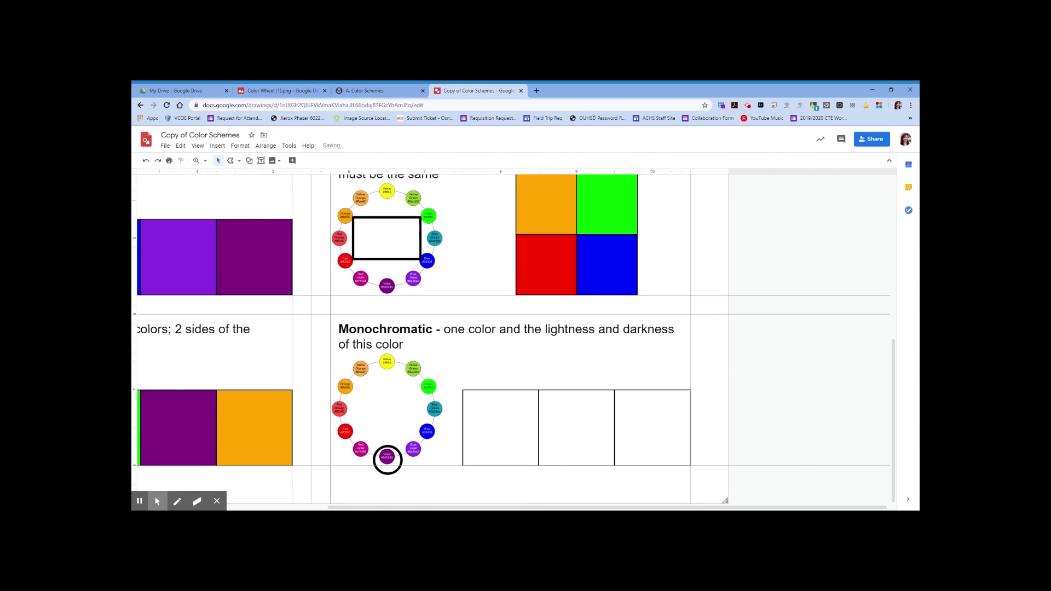
Step: Nudge the outlined circle until it is centered on the violet dot of the Monochromatic wheel
{"action": "left_click_drag", "start_coordinate": [391, 474], "coordinate": [391, 469]}
{"action": "left_click", "coordinate": [390, 471]}
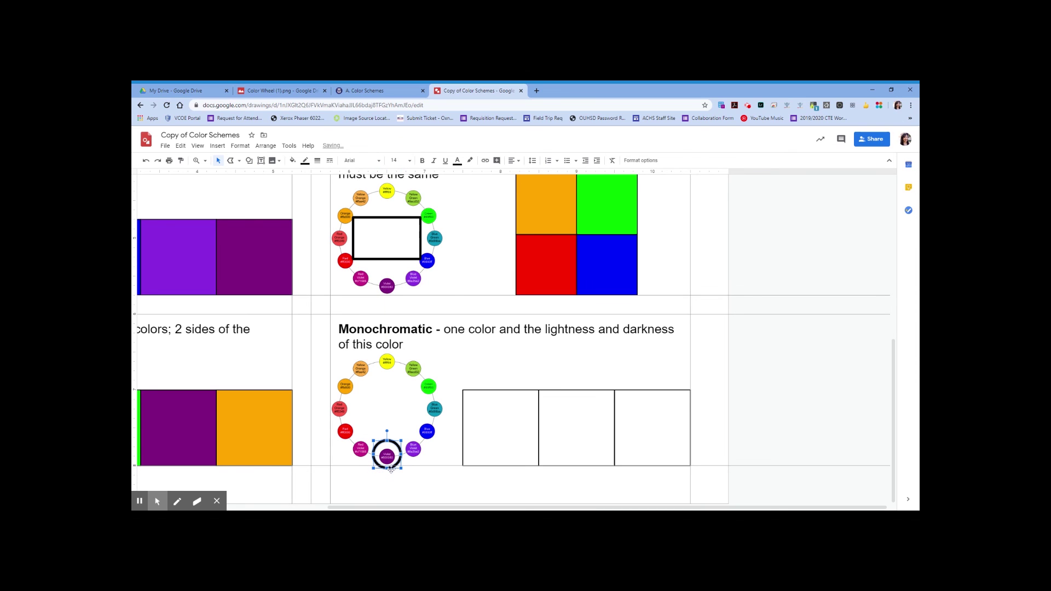
{"action": "key", "text": "Down"}
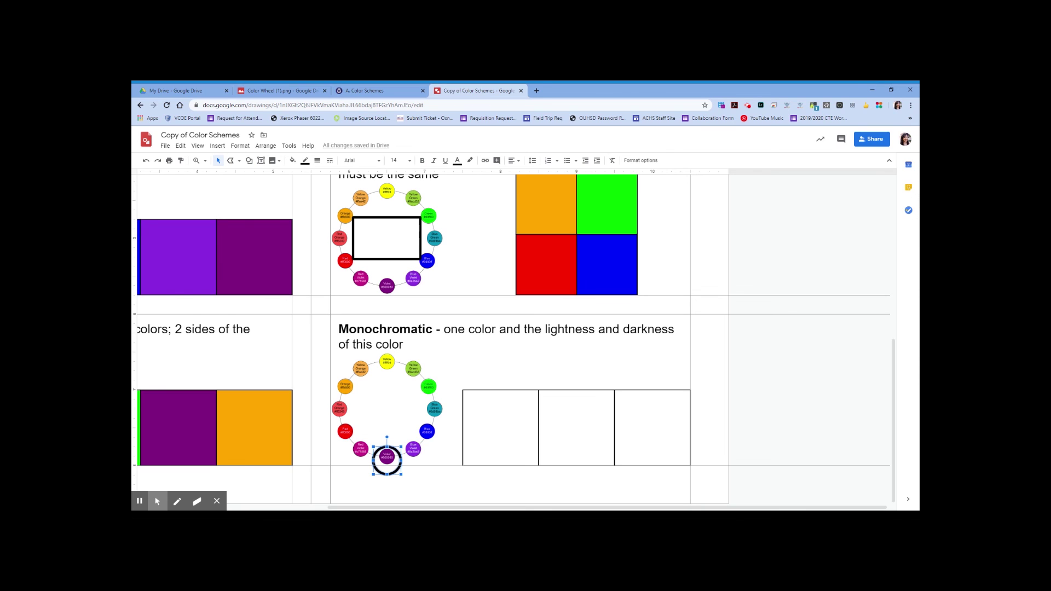
{"action": "key", "text": "Up"}
{"action": "key", "text": "Down"}
{"action": "key", "text": "Up"}
{"action": "key", "text": "Right"}
{"action": "key", "text": "Left"}
{"action": "key", "text": "Down"}
{"action": "key", "text": "Down"}
{"action": "key", "text": "Up"}
{"action": "key", "text": "Up"}
{"action": "key", "text": "Down"}
{"action": "key", "text": "Up"}
{"action": "key", "text": "Up"}
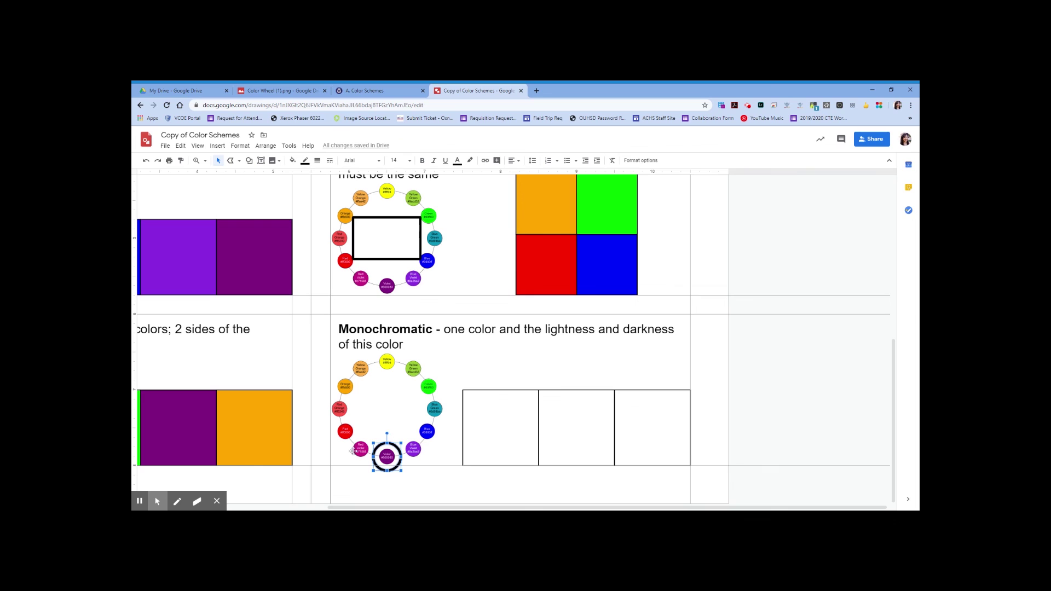
Step: Fill the middle Monochromatic swatch with the existing custom violet
{"action": "left_click", "coordinate": [581, 429]}
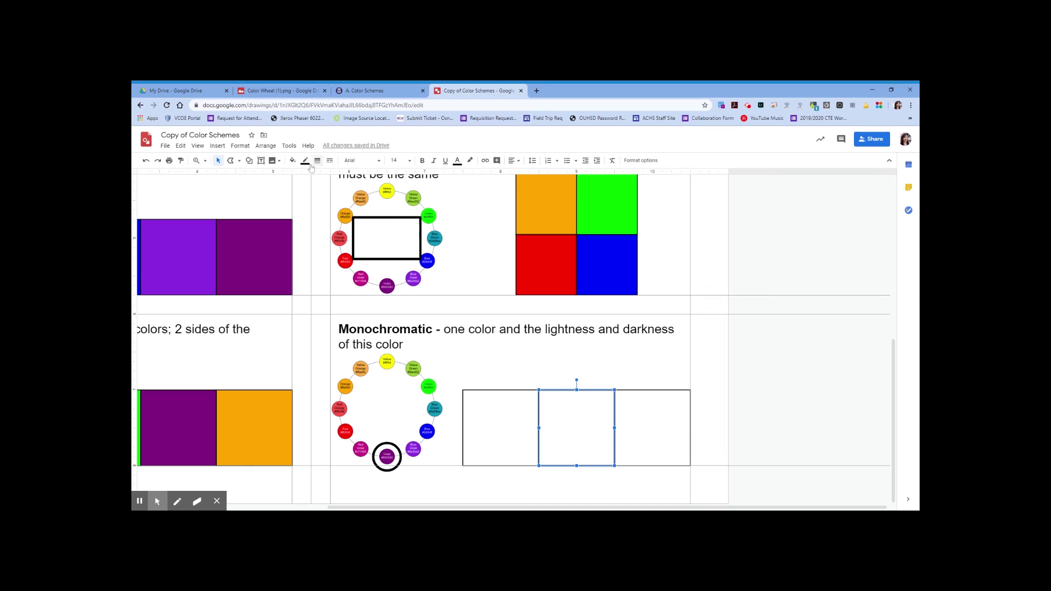
{"action": "left_click", "coordinate": [292, 161]}
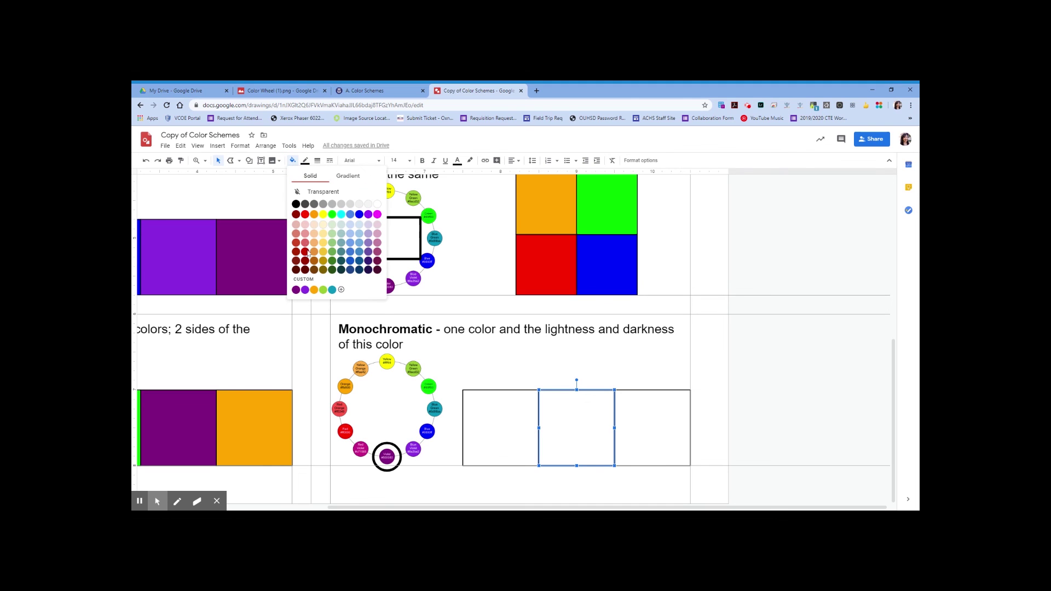
{"action": "left_click", "coordinate": [298, 294]}
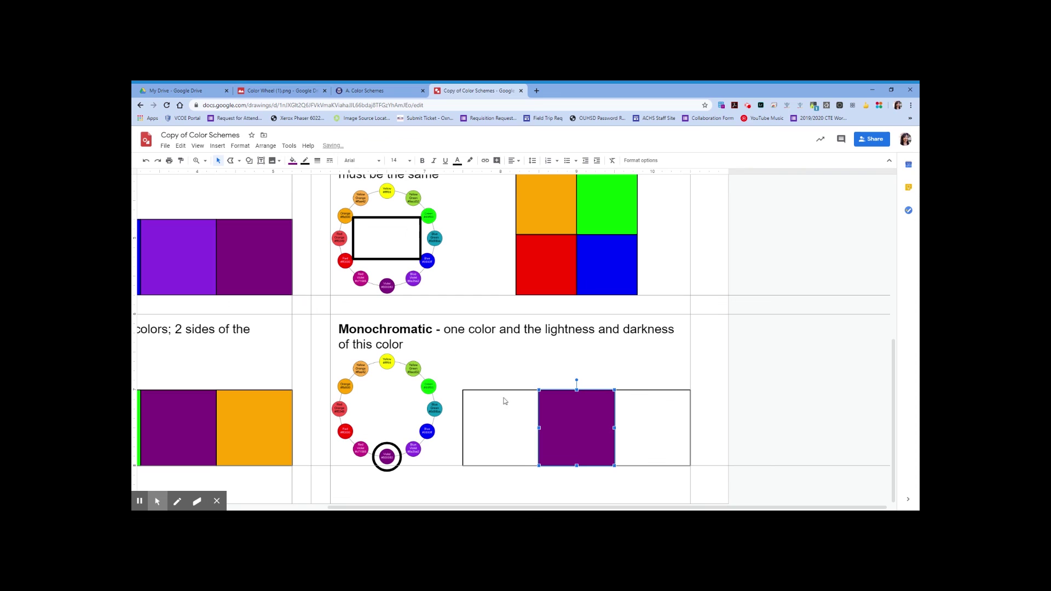
Step: Fill the left Monochromatic swatch with a custom lighter tint, #c65dc6, picked starting from hex 800080
{"action": "left_click", "coordinate": [503, 435]}
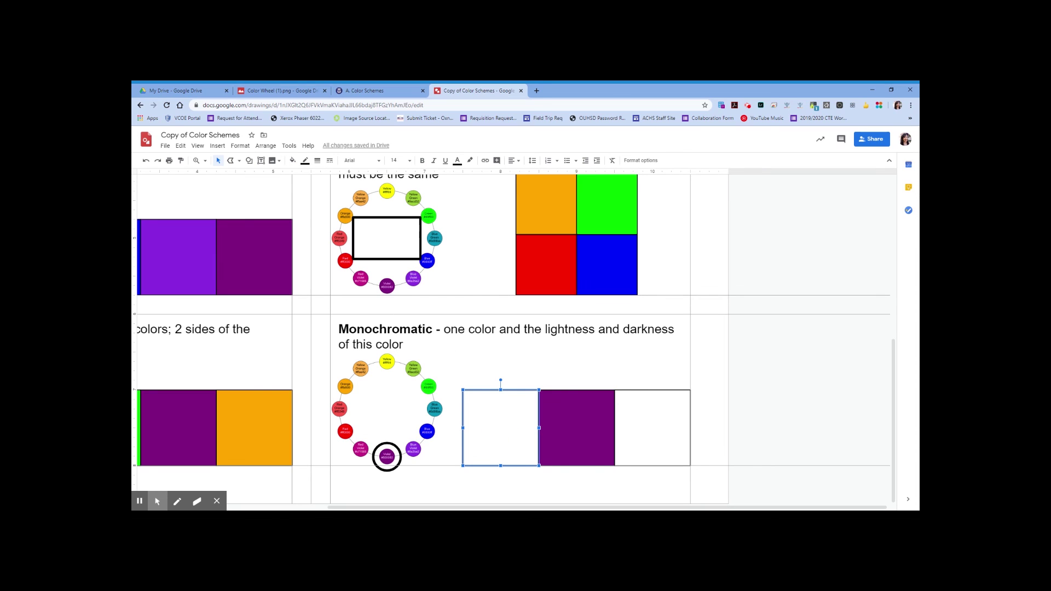
{"action": "left_click", "coordinate": [293, 161]}
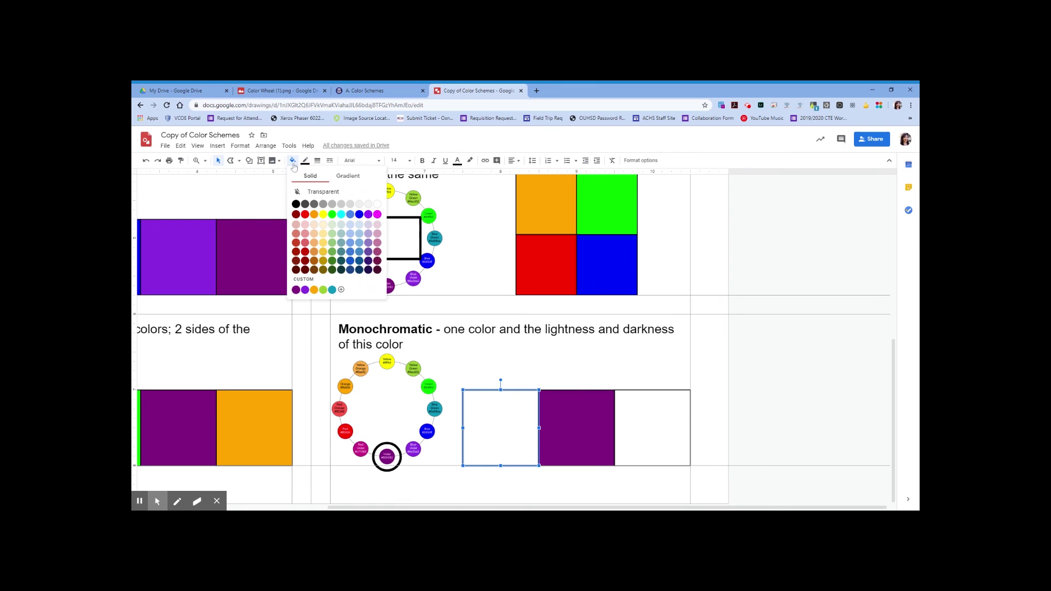
{"action": "left_click", "coordinate": [303, 280]}
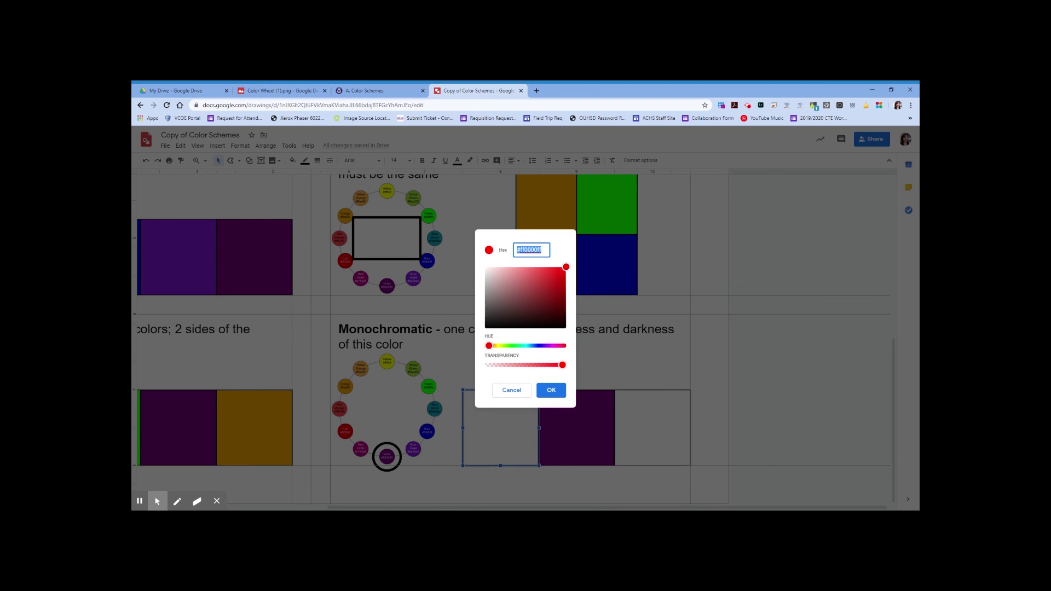
{"action": "type", "text": "800080"}
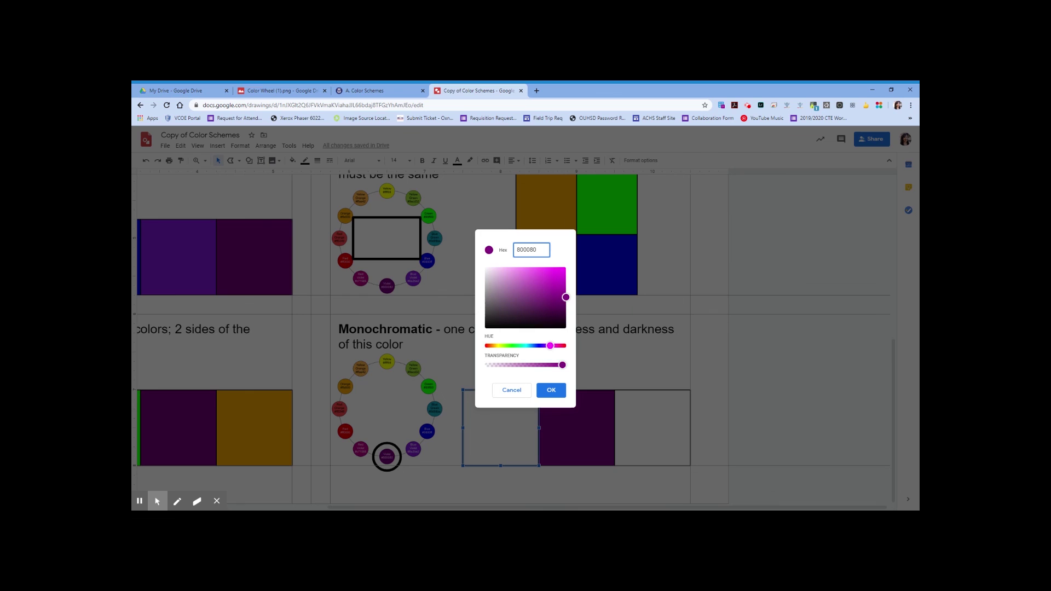
{"action": "left_click_drag", "start_coordinate": [566, 299], "coordinate": [528, 283]}
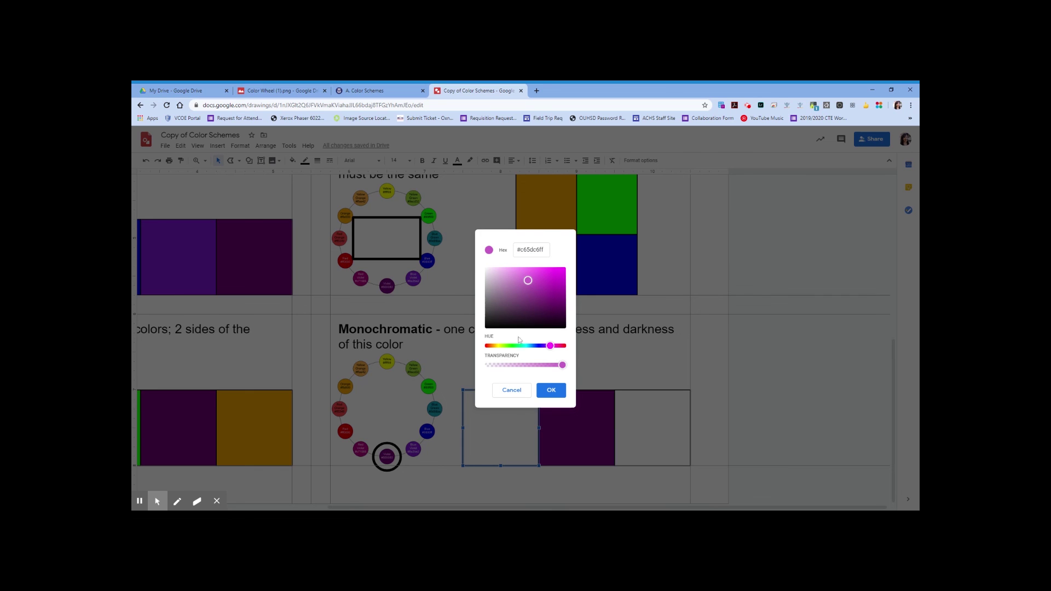
{"action": "left_click", "coordinate": [554, 391]}
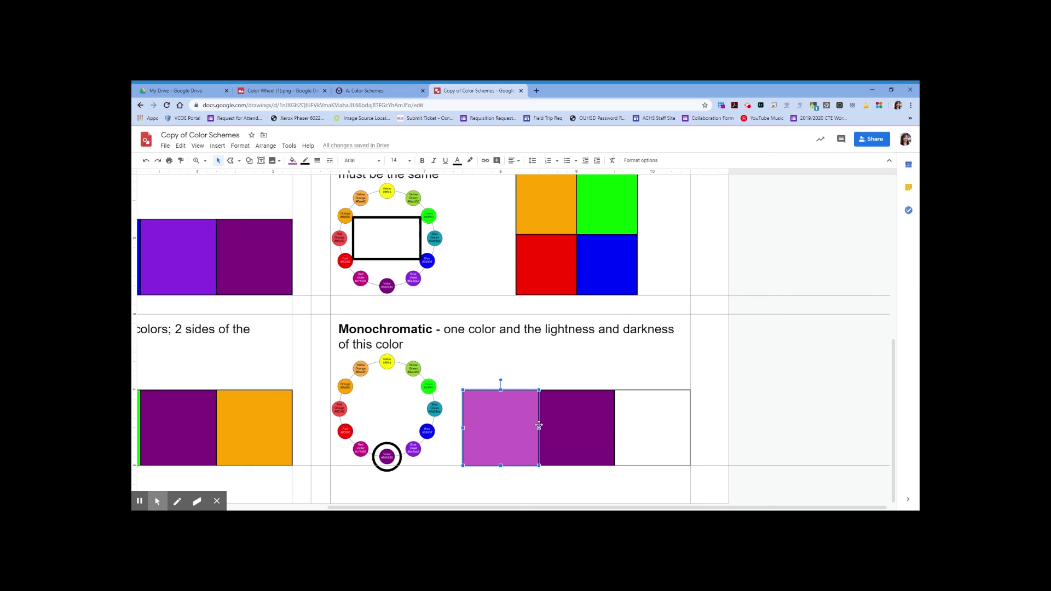
Step: Fill the right Monochromatic swatch with a custom darker shade of the same violet
{"action": "left_click", "coordinate": [656, 424]}
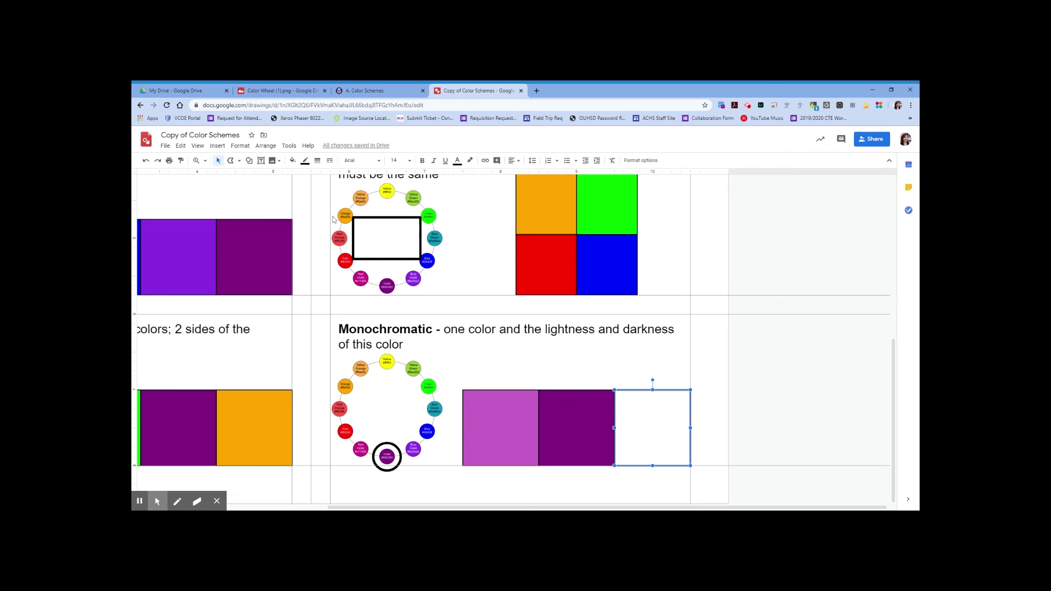
{"action": "left_click", "coordinate": [293, 161]}
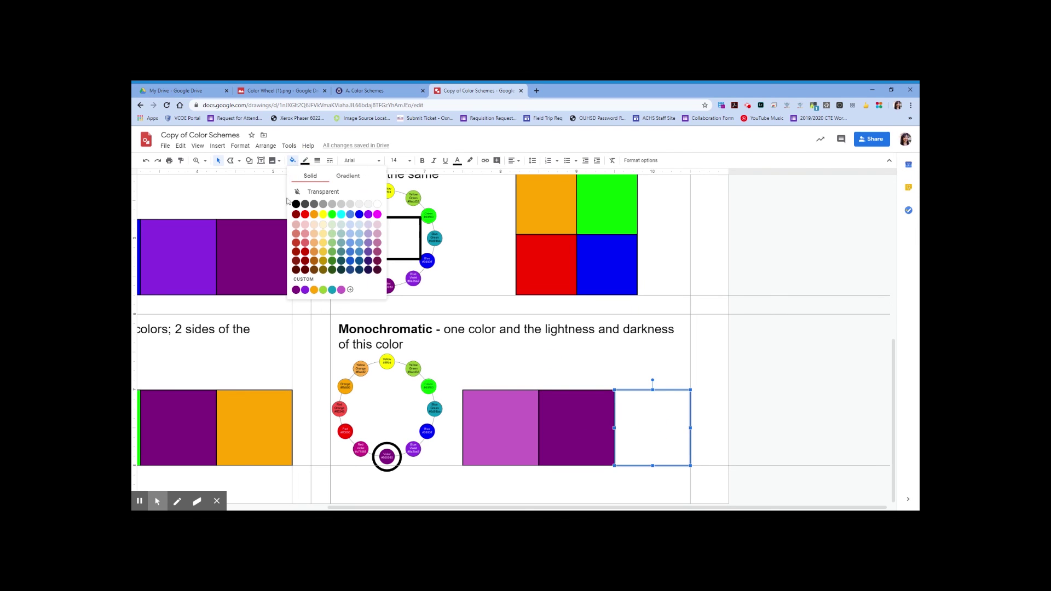
{"action": "left_click", "coordinate": [296, 289]}
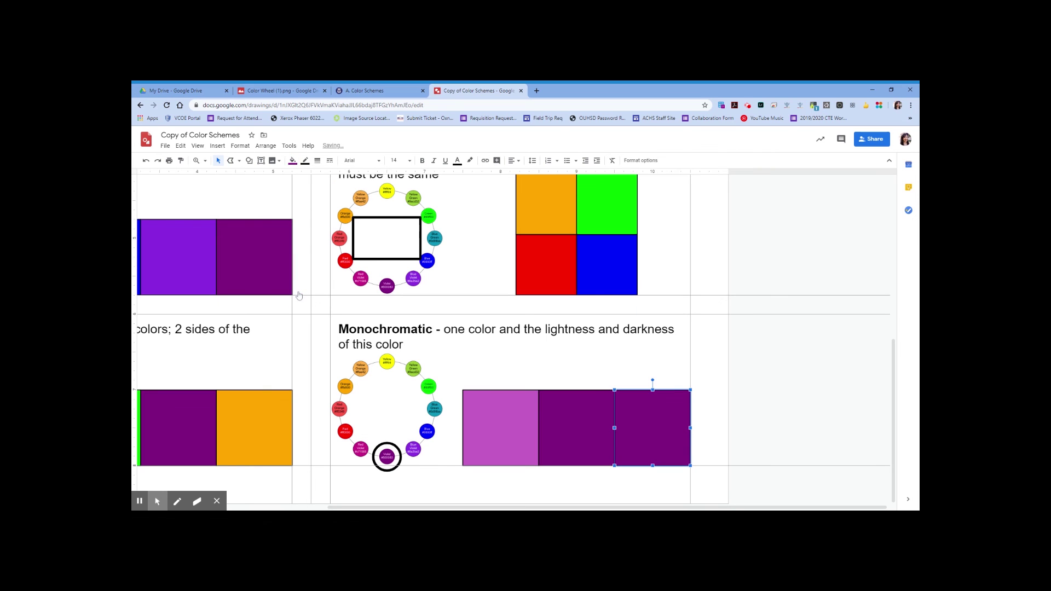
{"action": "left_click", "coordinate": [293, 161]}
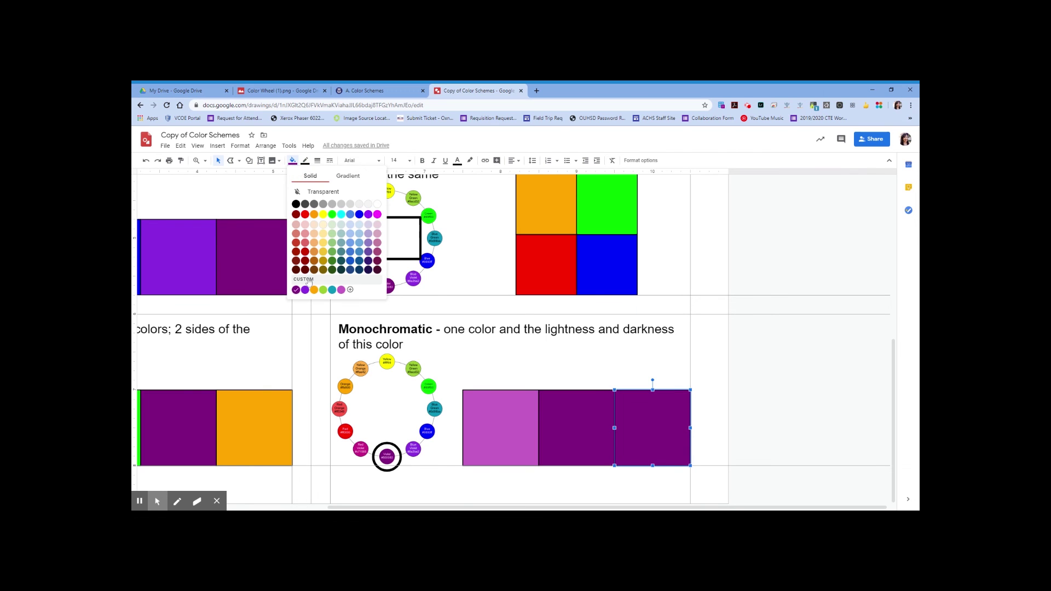
{"action": "left_click", "coordinate": [308, 280]}
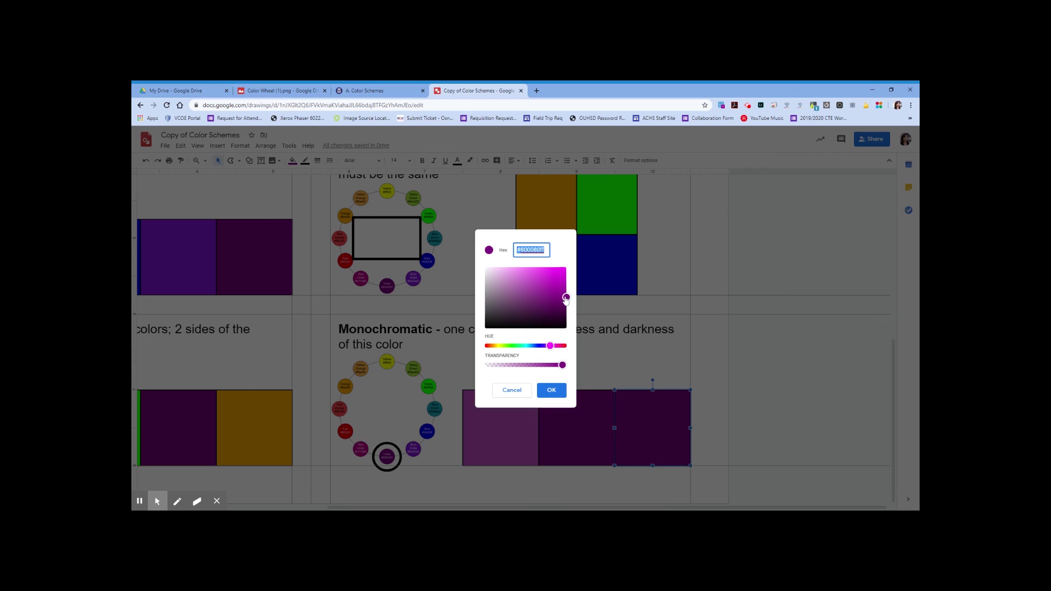
{"action": "mouse_move", "coordinate": [566, 299]}
{"action": "left_mouse_down"}
{"action": "mouse_move", "coordinate": [578, 343]}
{"action": "mouse_move", "coordinate": [576, 313]}
{"action": "left_mouse_up"}
{"action": "left_click", "coordinate": [551, 390]}
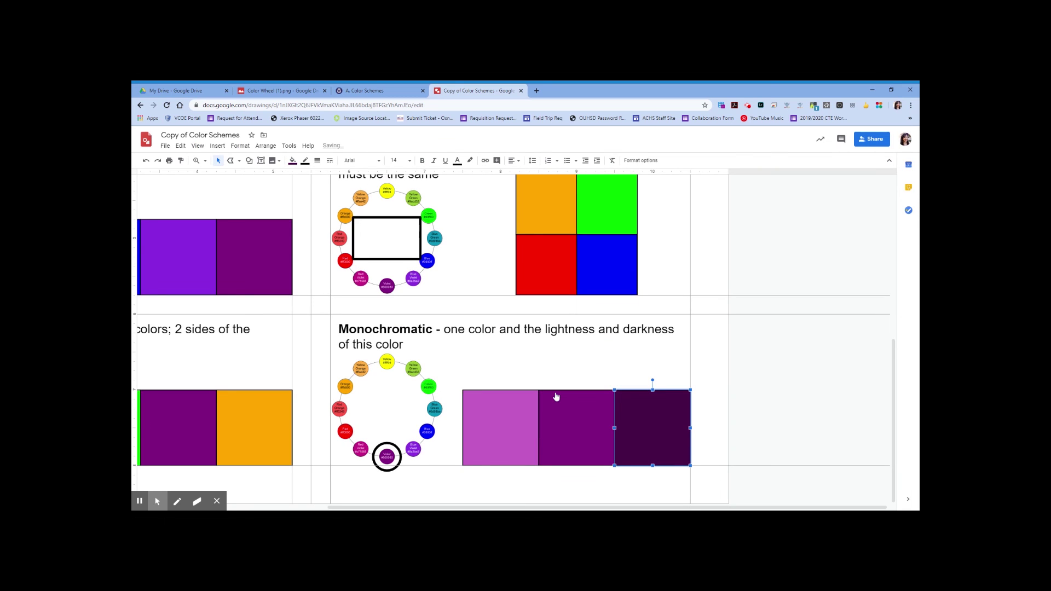
{"action": "left_click", "coordinate": [584, 372]}
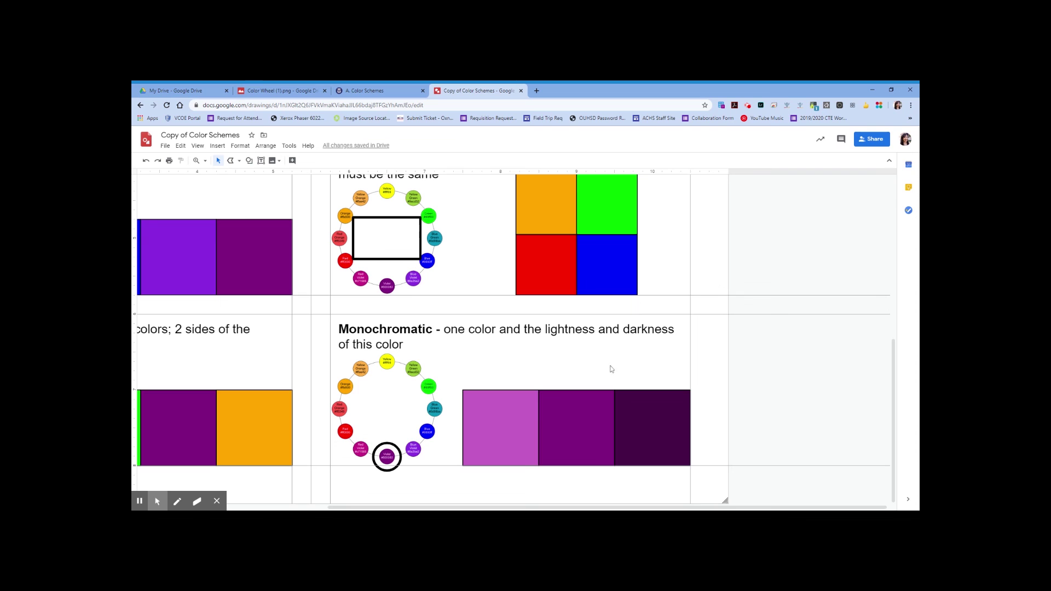
Step: Add a text box in the page's upper-right corner above the title, with the font set to 10-point Caveat
{"action": "left_click", "coordinate": [206, 161]}
{"action": "left_click", "coordinate": [227, 175]}
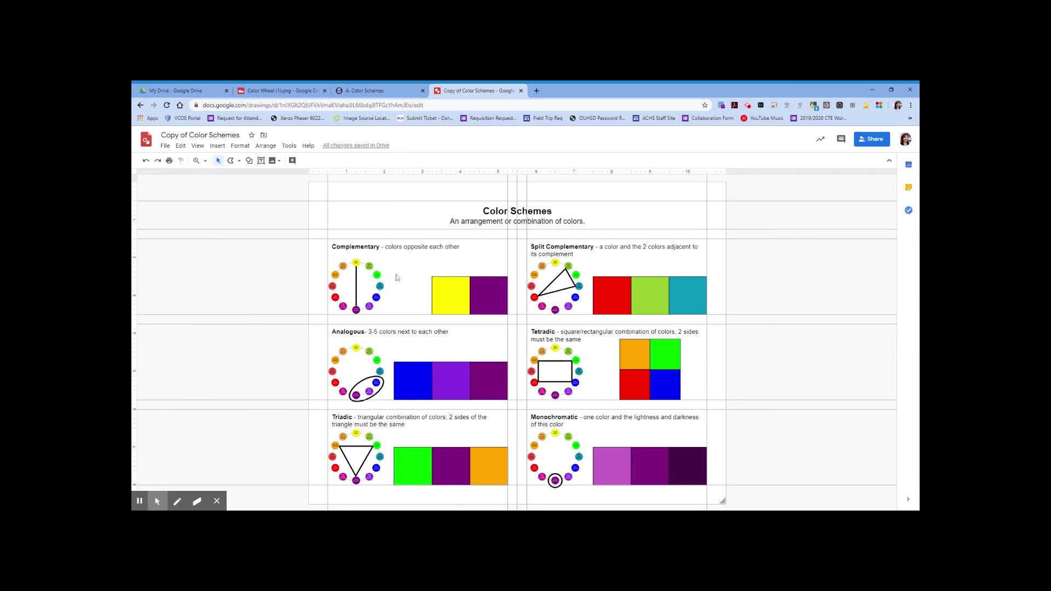
{"action": "left_click", "coordinate": [261, 160]}
{"action": "left_click_drag", "start_coordinate": [613, 193], "coordinate": [707, 201]}
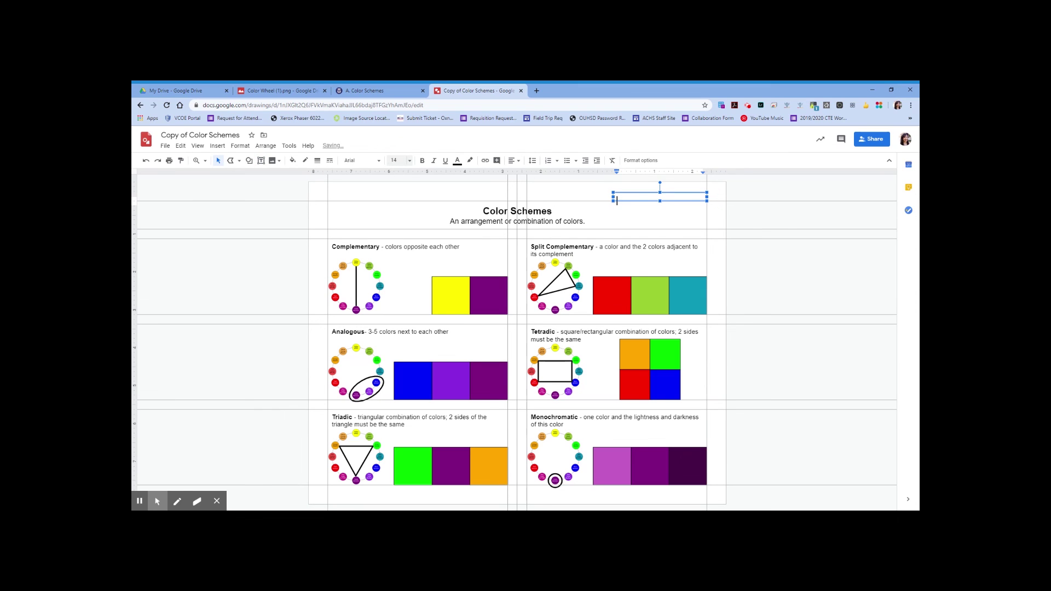
{"action": "left_click", "coordinate": [409, 161]}
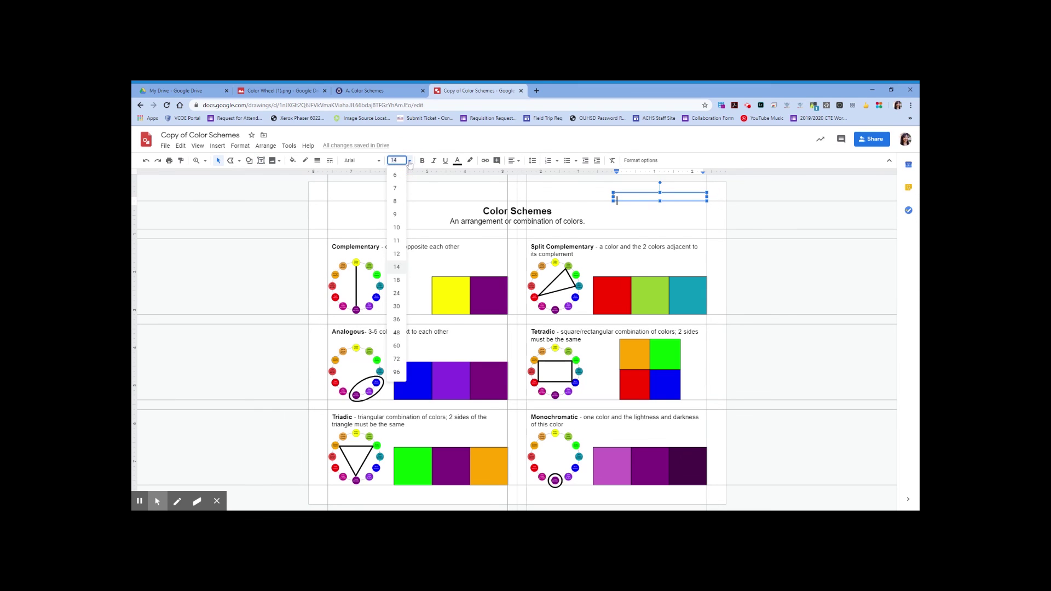
{"action": "left_click", "coordinate": [397, 229]}
{"action": "left_click", "coordinate": [361, 161]}
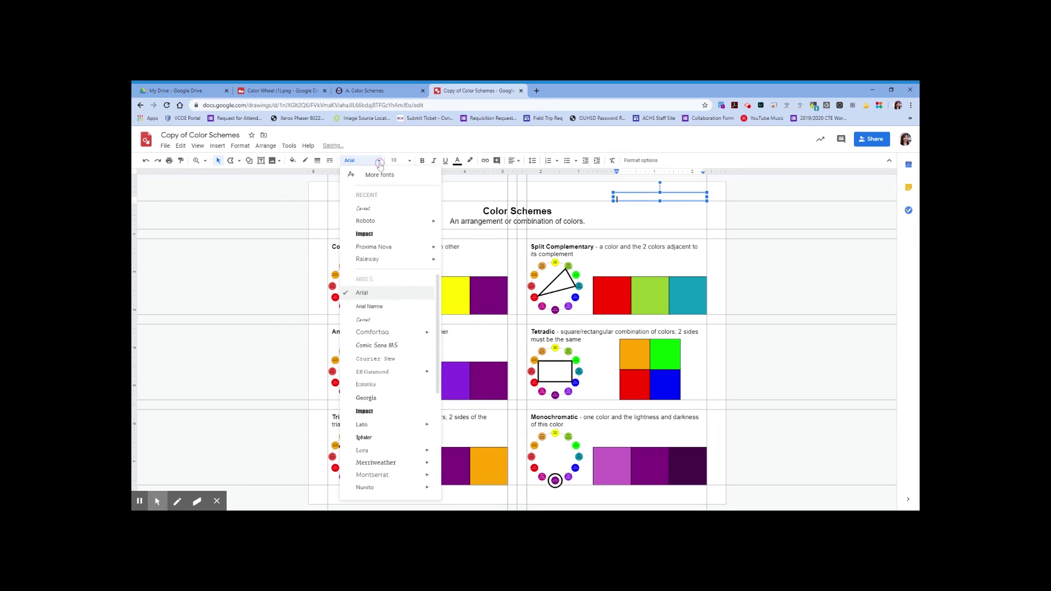
{"action": "left_click", "coordinate": [364, 209]}
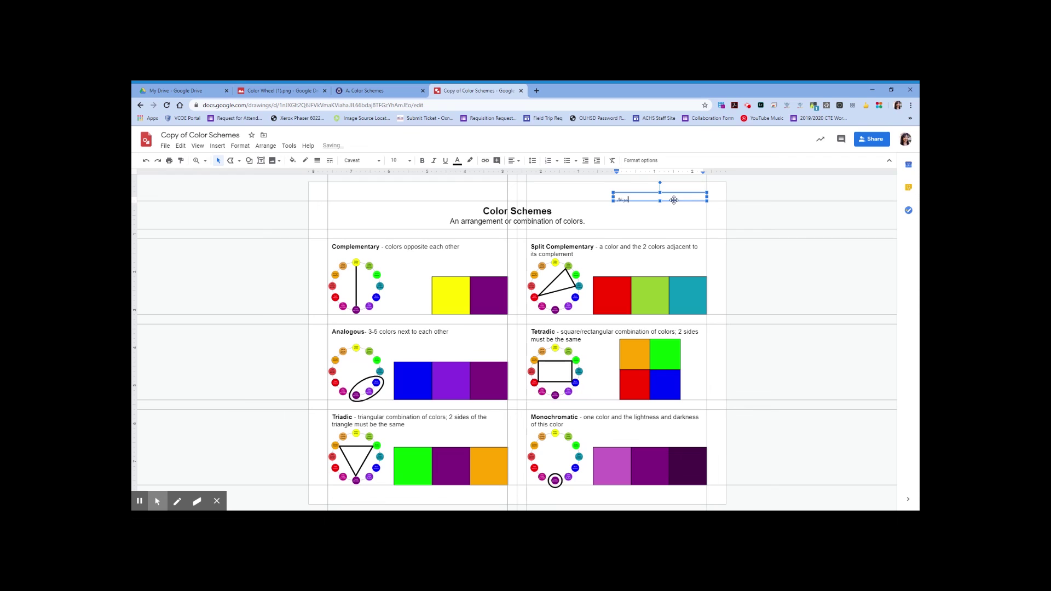
Step: Enter the author's full name in the corner text box and right-align it
{"action": "type", "text": "Santana"}
{"action": "left_click", "coordinate": [617, 201]}
{"action": "left_click", "coordinate": [623, 201]}
{"action": "left_click", "coordinate": [618, 200]}
{"action": "left_click", "coordinate": [512, 160]}
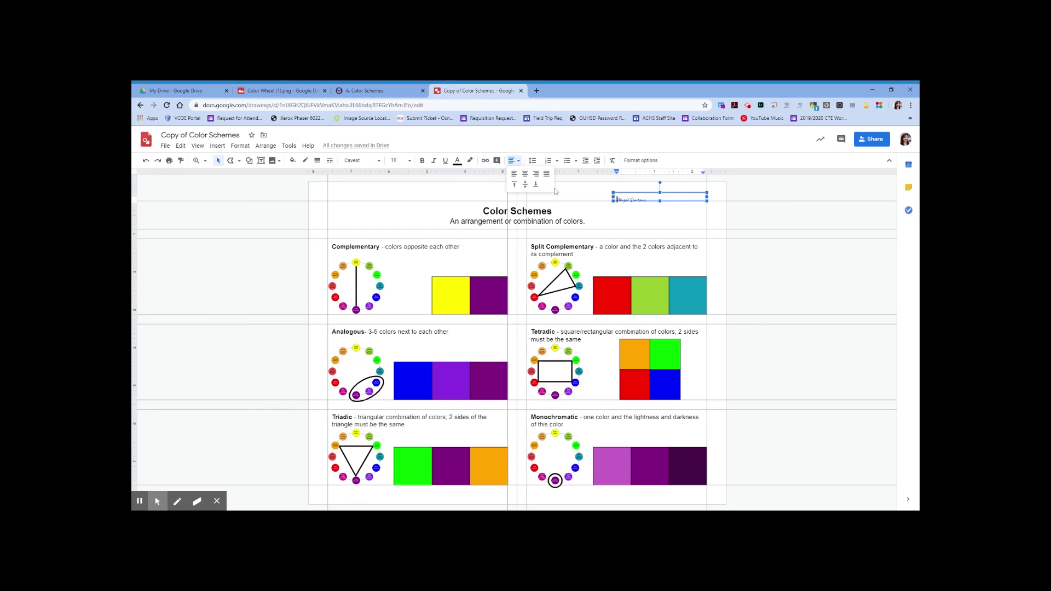
{"action": "left_click", "coordinate": [536, 174]}
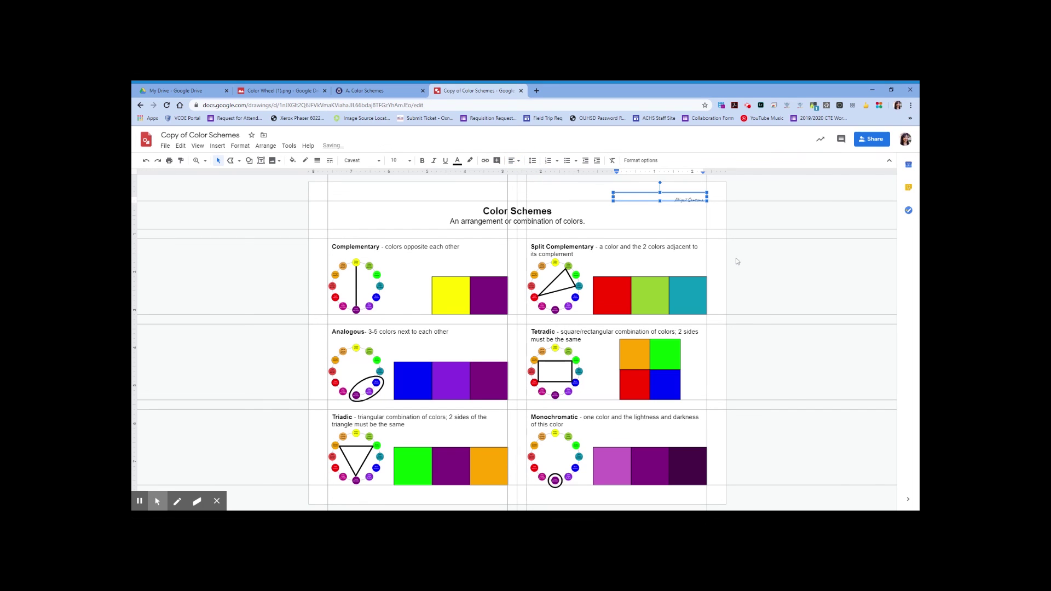
{"action": "left_click", "coordinate": [764, 215]}
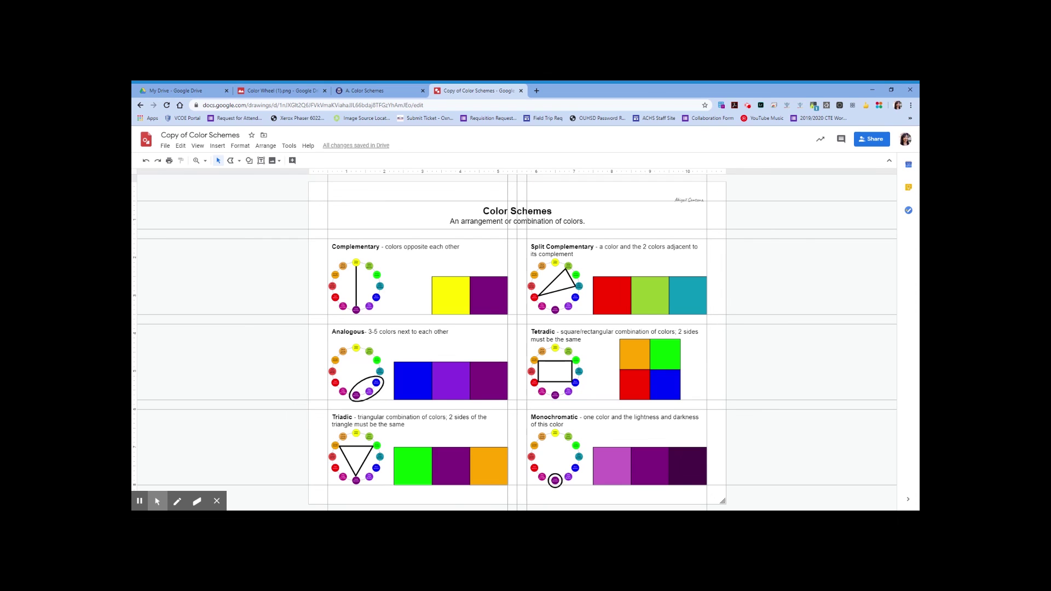
Step: Hide the guides on the Color Schemes drawing
{"action": "left_click", "coordinate": [197, 146]}
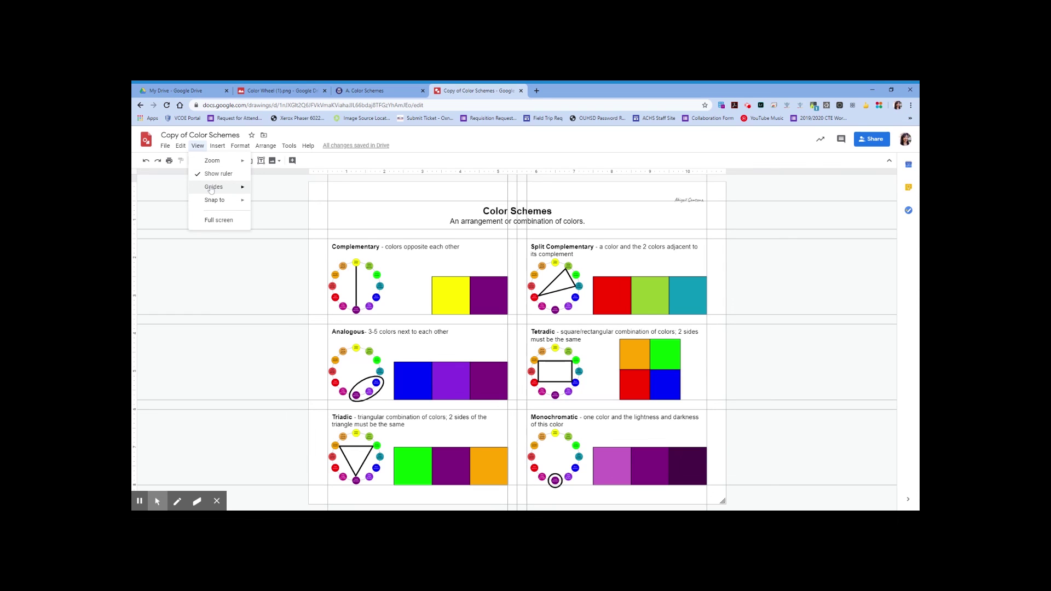
{"action": "mouse_move", "coordinate": [211, 189]}
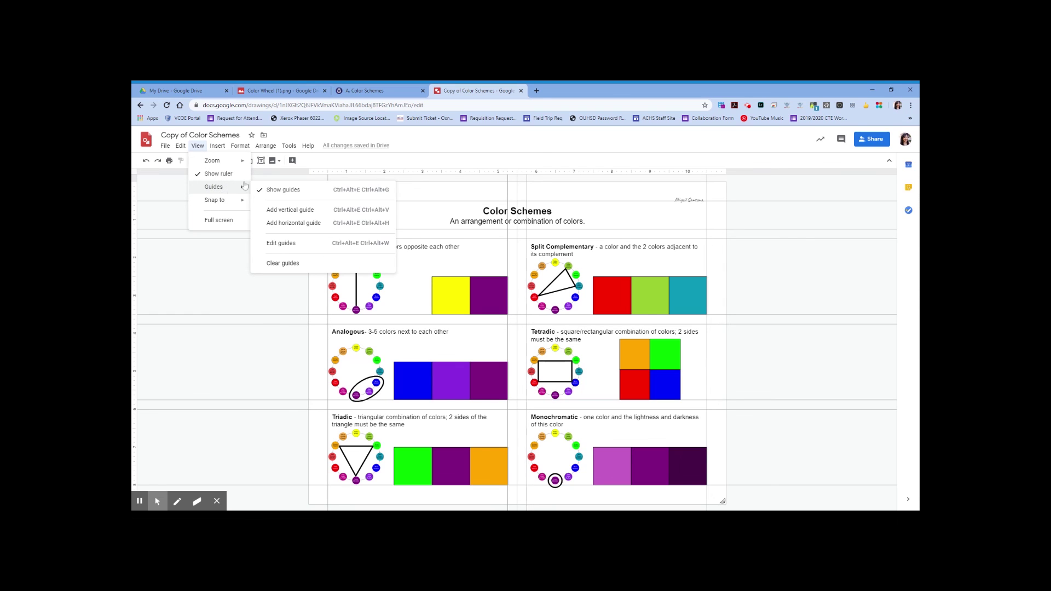
{"action": "left_click", "coordinate": [276, 188]}
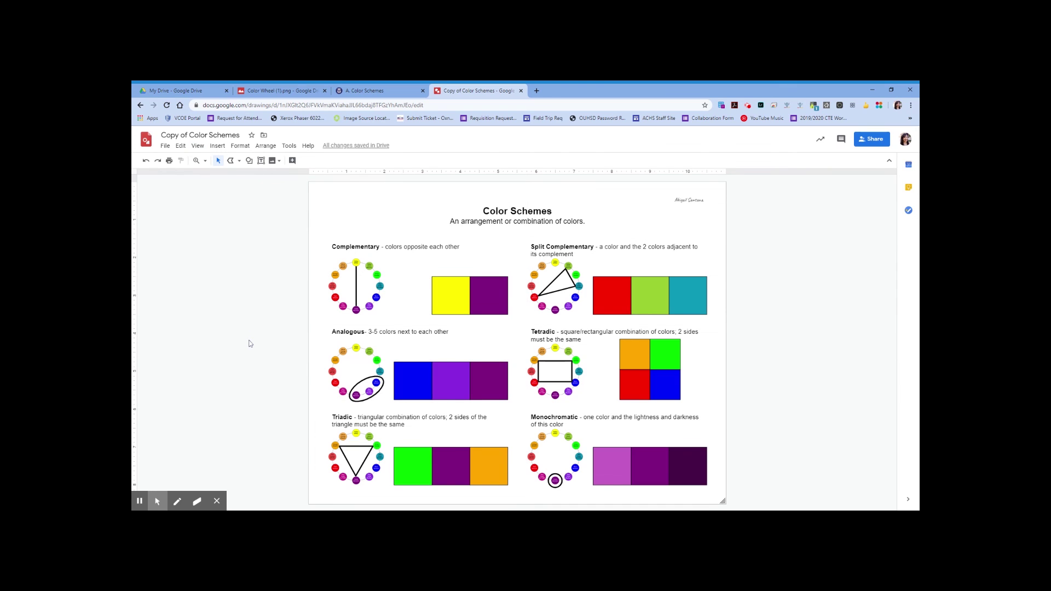